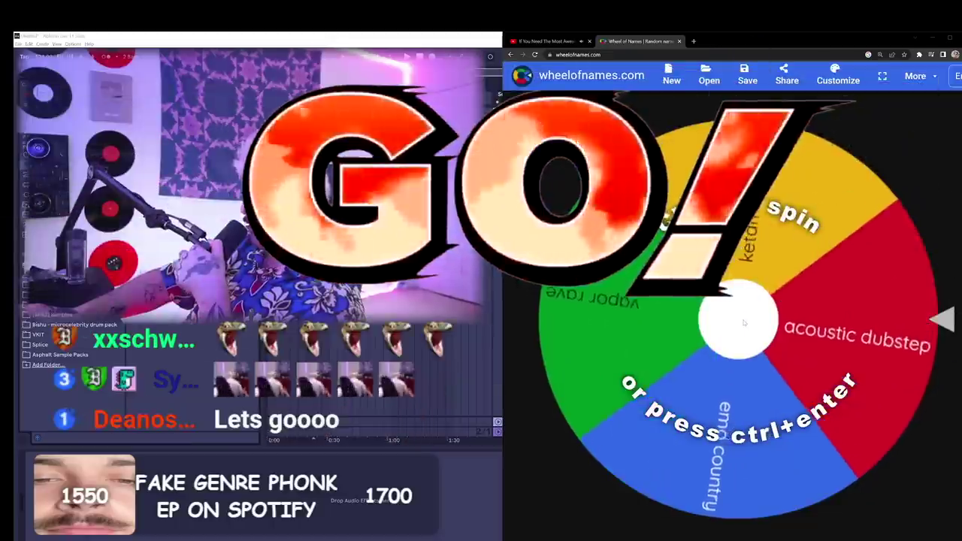
Spin the wheel of fake music genres to choose the genre for the song
click(744, 323)
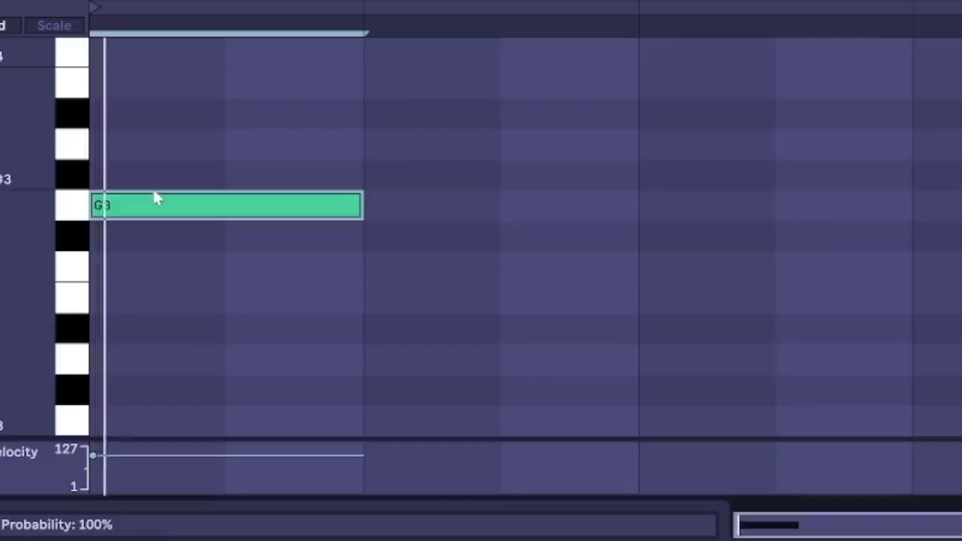
Duplicate the four-bar chord progression in the Kontakt clip to fill all eight bars
scroll(155, 194, up, 3)
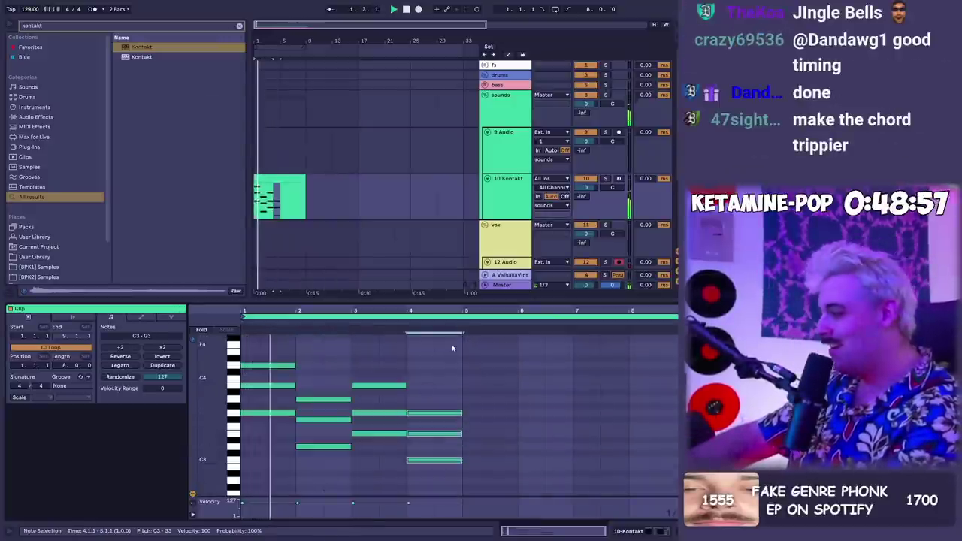
key(ctrl+a)
key(ctrl+d)
key(shift+Tab)
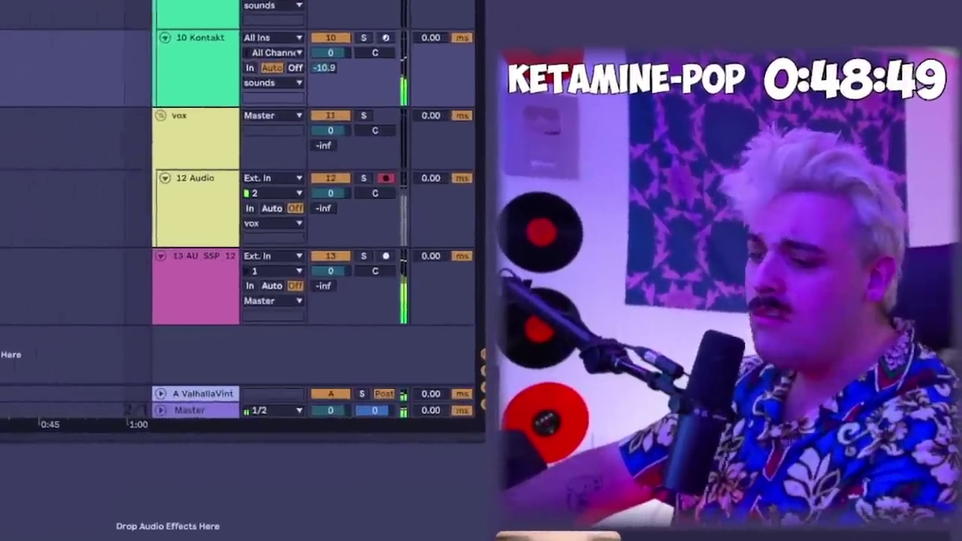
Find the Delay effect in the browser and add it to the Kontakt track's device chain
key(ctrl+f)
text(dfe)
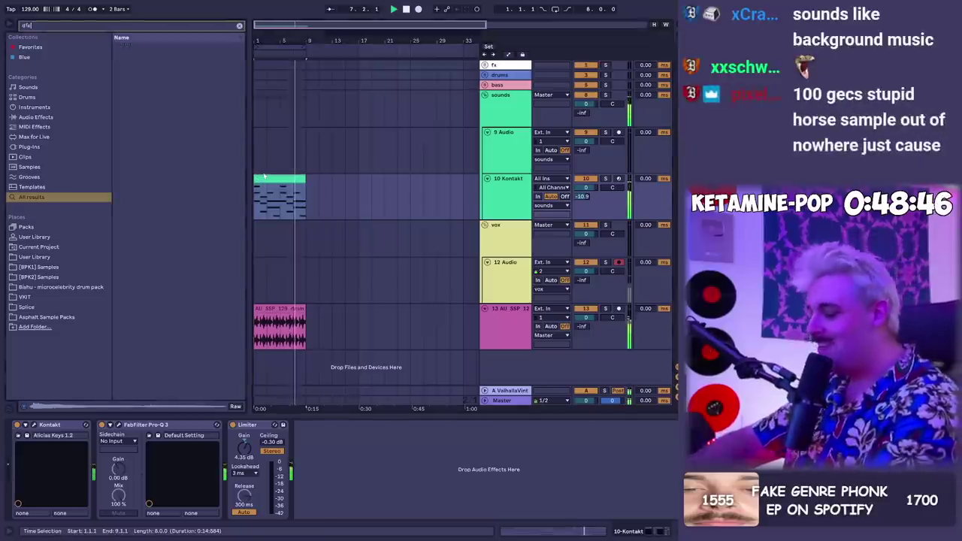
text(la)
key(Down)
key(Down)
key(Down)
key(Return)
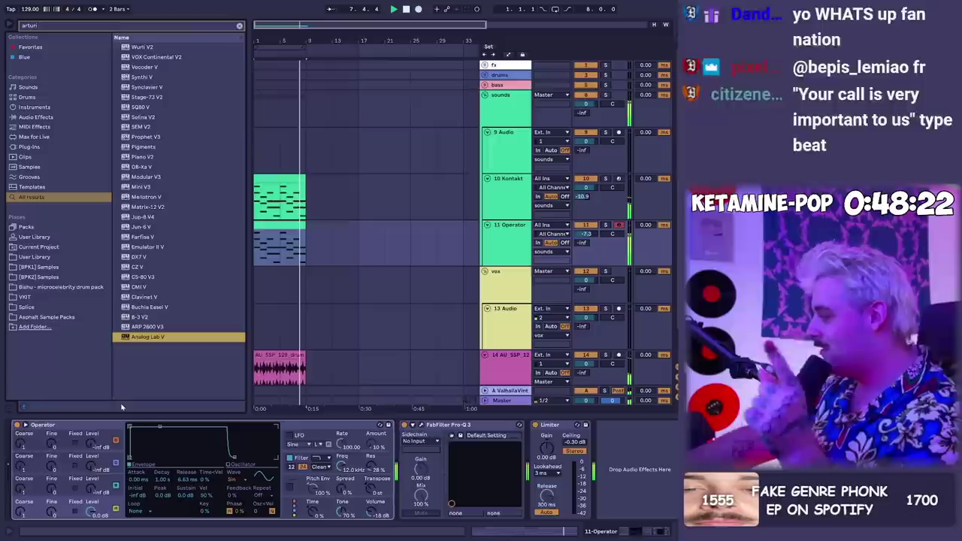
Load Analog Lab V in place of Operator on the copied chord track and reactivate the Kontakt clip
double_click(143, 337)
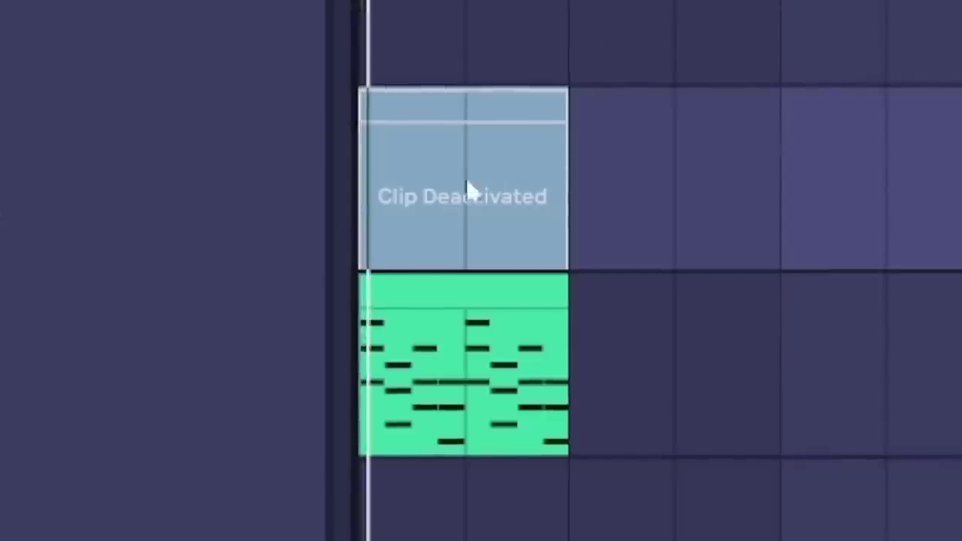
click(464, 293)
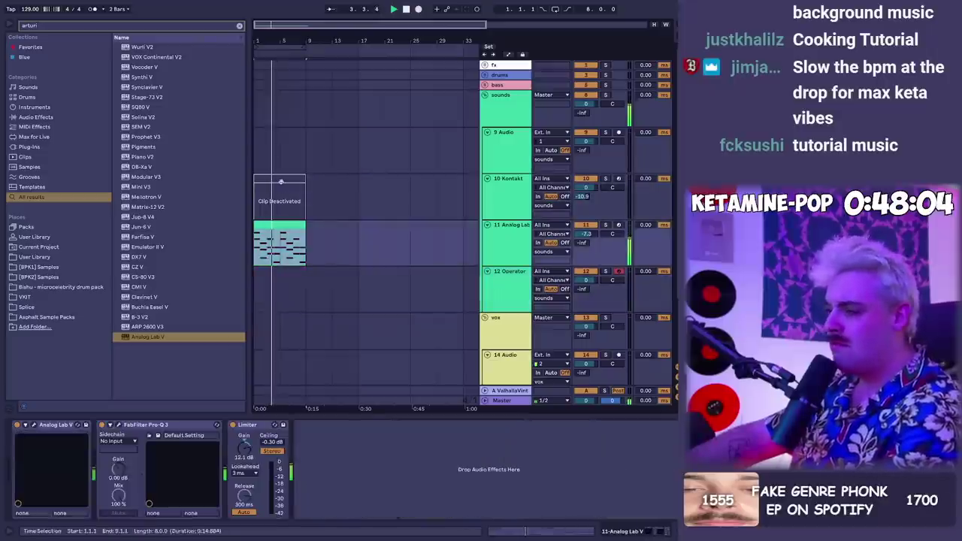
click(280, 179)
Search the browser for "auto f" and add Auto Filter after the Delay on the Kontakt track
key(ctrl+f)
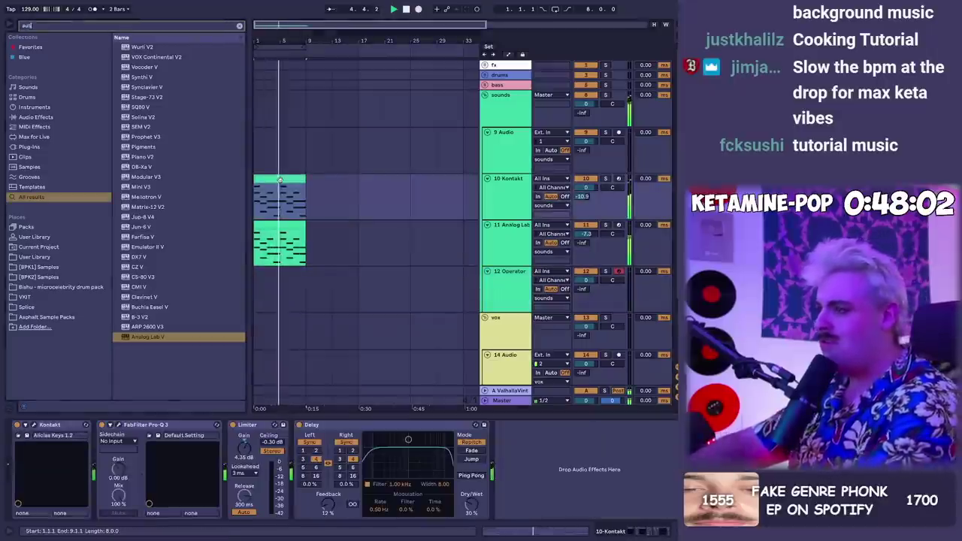
text(auto f)
key(Return)
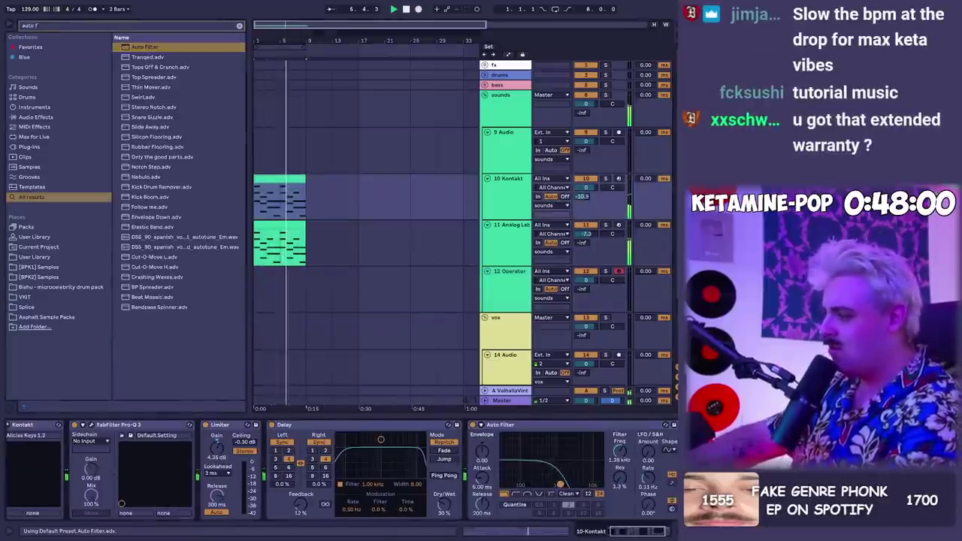
Group the Kontakt and Analog Lab tracks together and start a browser search for an effect
click(512, 227)
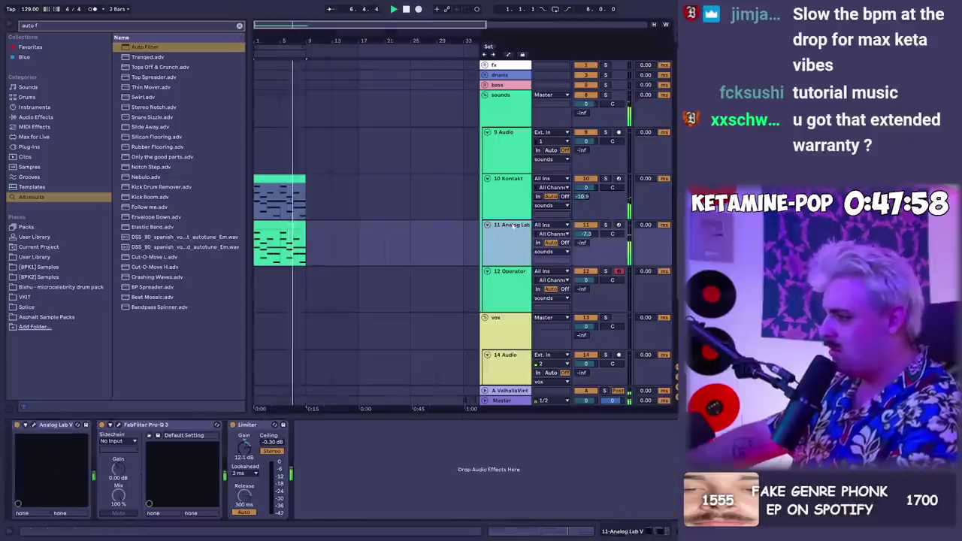
shift+click(511, 188)
key(ctrl+g)
key(ctrl+f)
text(a)
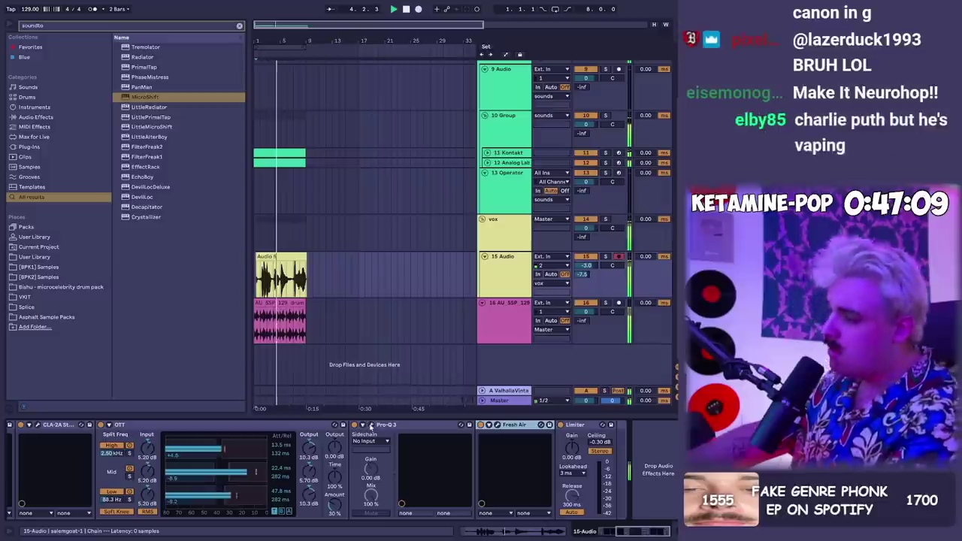
Shape the vocal in its Pro-Q 3 with a low cut, a gentle low-mid dip and a slight high boost
click(371, 425)
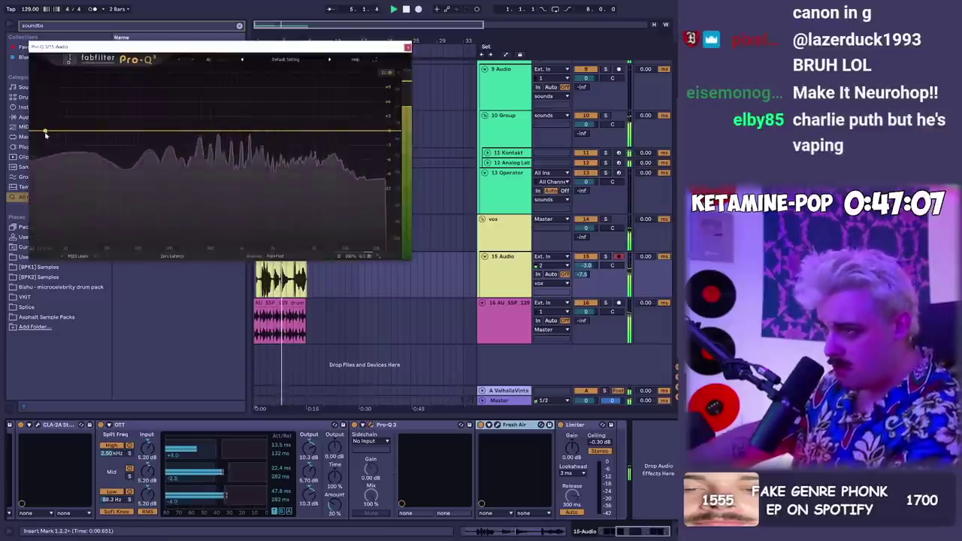
drag(45, 133, 138, 134)
drag(207, 134, 179, 144)
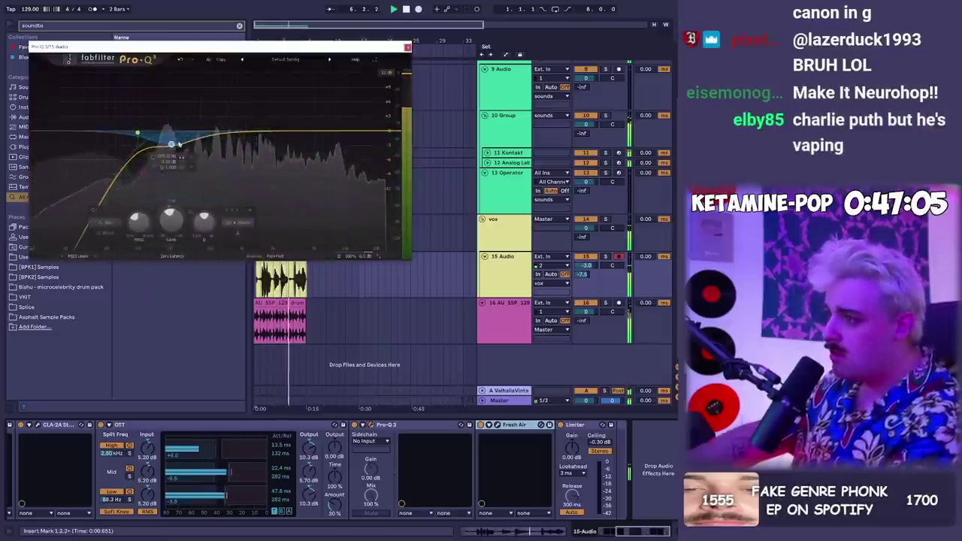
drag(381, 131, 354, 117)
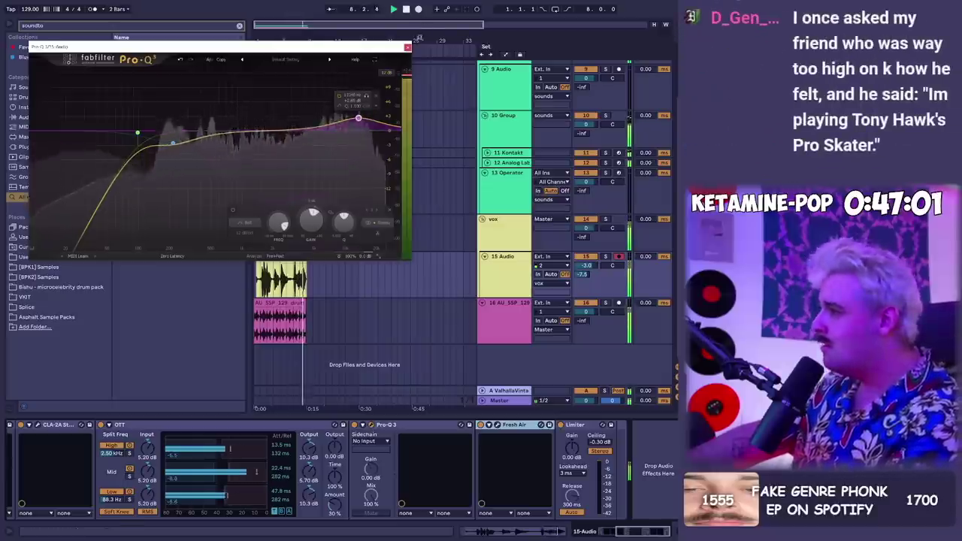
click(407, 47)
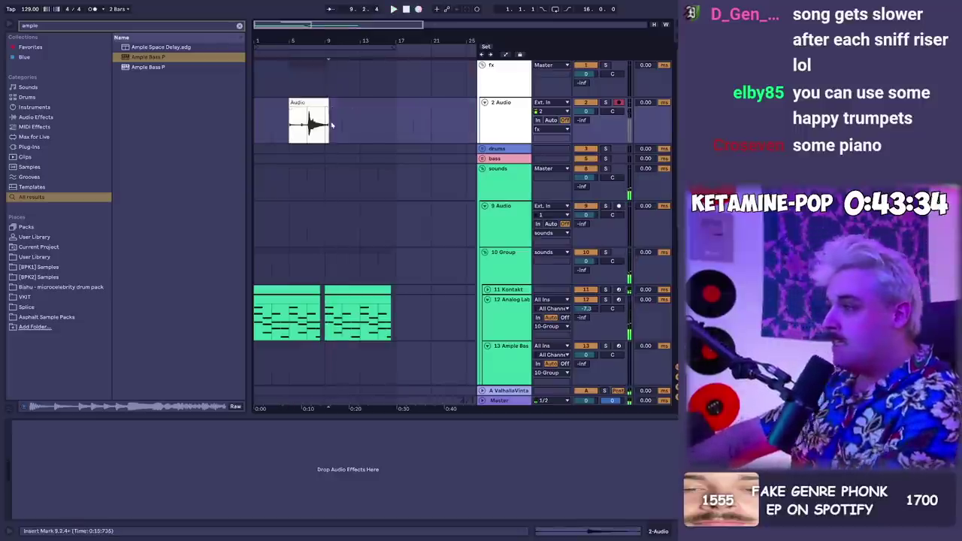
Trim the recorded audio clip on the fx track down to its rising swell
key(Delete)
click(289, 117)
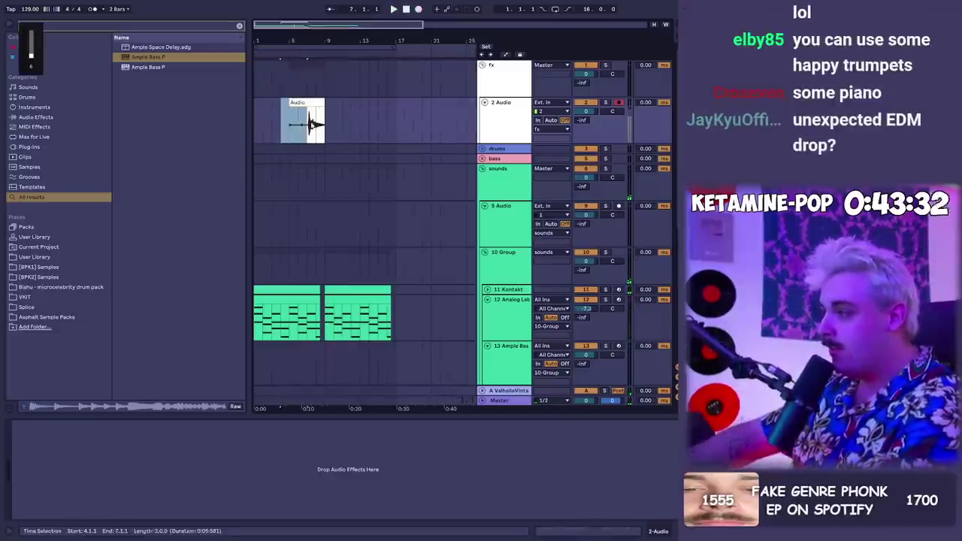
double_click(312, 124)
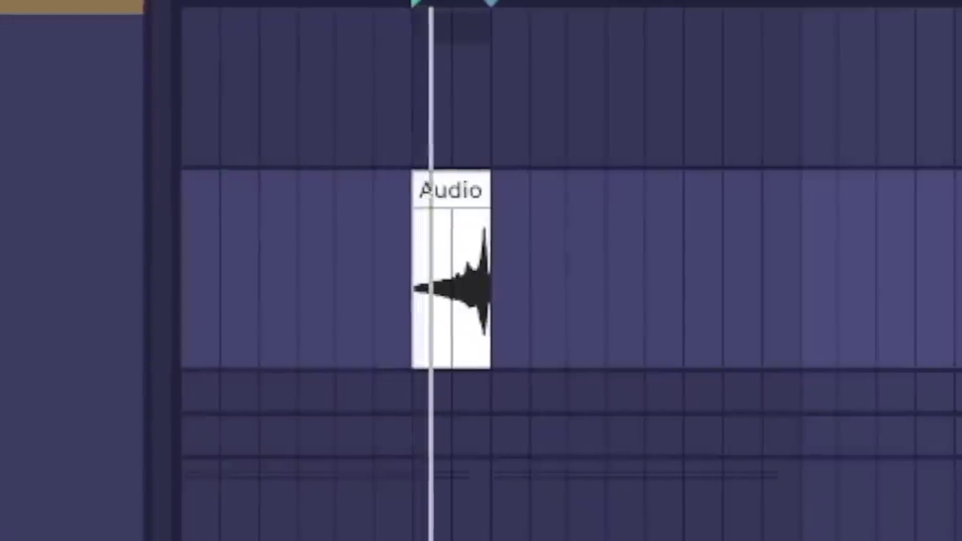
scroll(443, 271, up, 5)
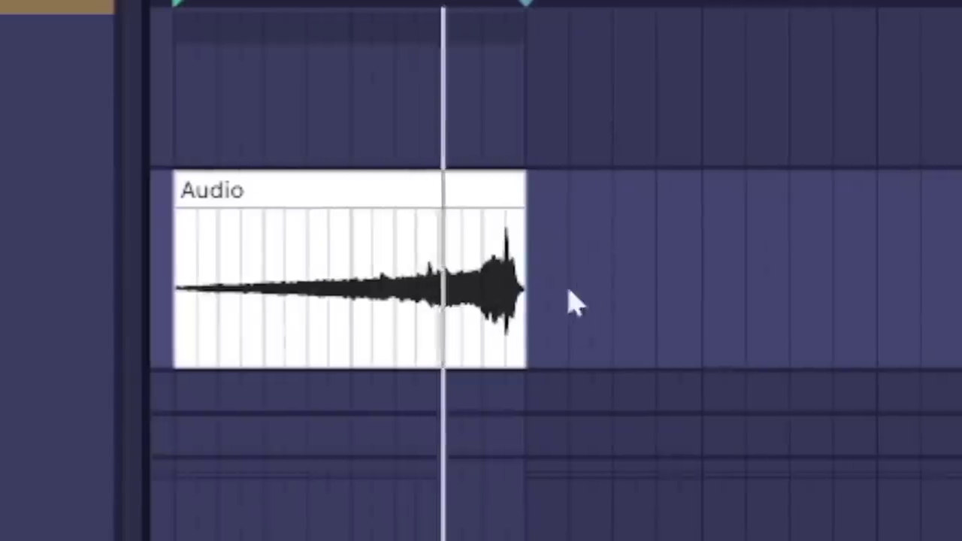
click(441, 186)
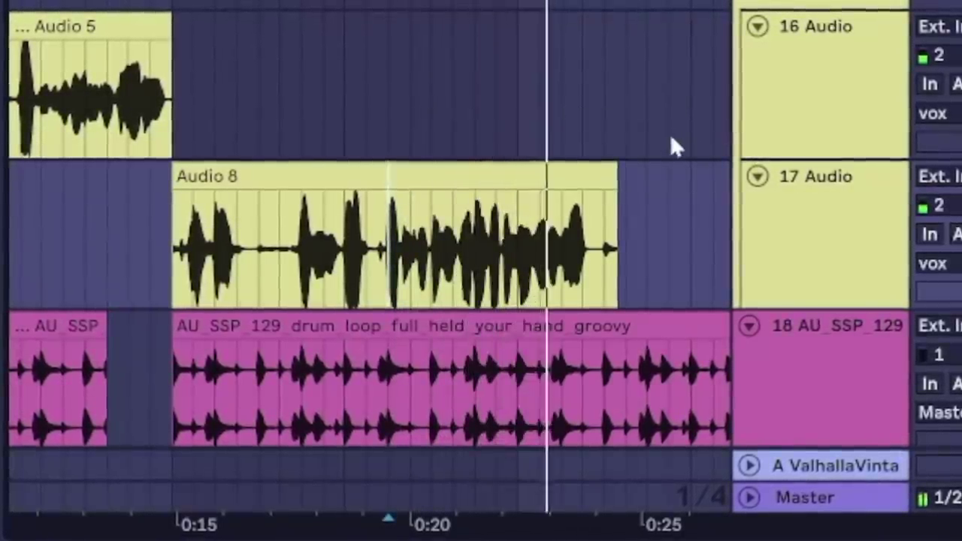
Stop playback and cut the unneeded tail off the Audio 8 vocal clip on track 17
key(space)
drag(583, 259, 648, 251)
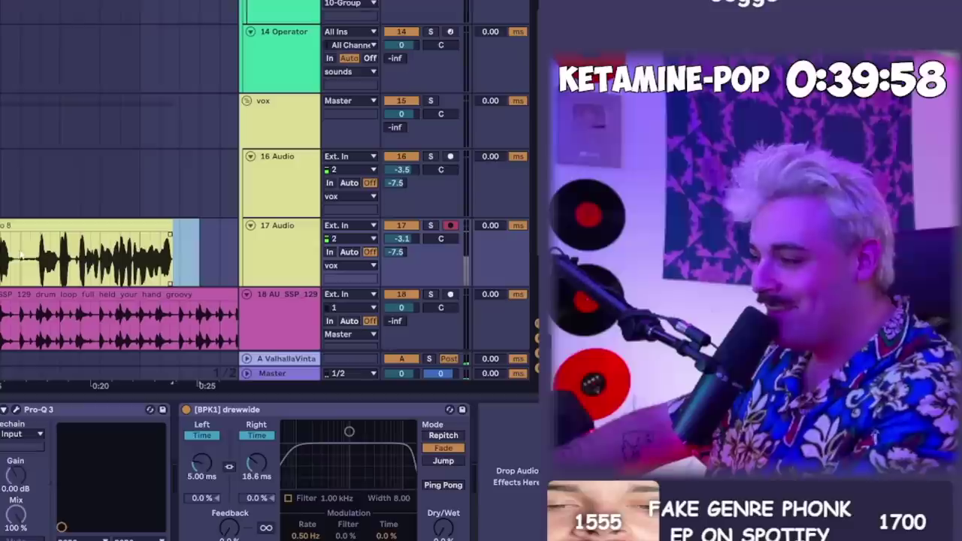
drag(330, 323, 341, 324)
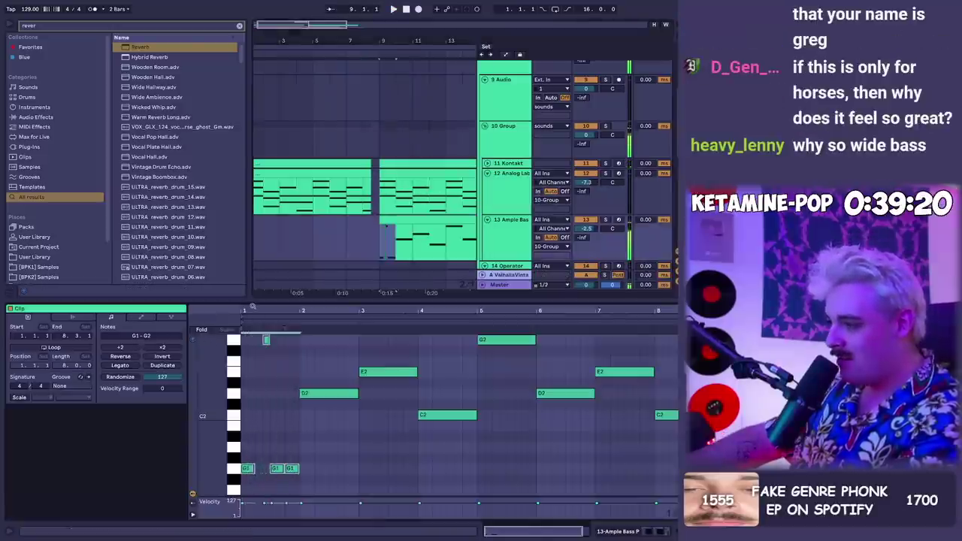
Copy the first bar's bass rhythm into bar 2 of the Ample Bass clip and transpose it up to D2
key(ctrl+d)
key(Up)
key(Up)
key(Up)
key(Up)
key(Up)
key(Up)
key(Up)
key(Up)
Copy the bass rhythm into bars 3 and 4, transposed to E2 and C2, and play it back
key(ctrl+d)
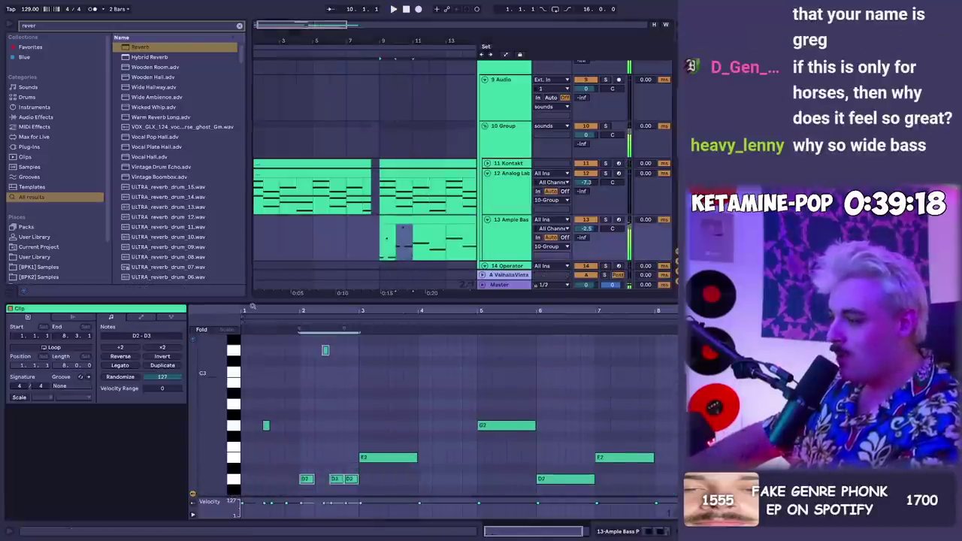
key(ctrl+d)
key(Up)
key(Up)
key(ctrl+d)
key(Down)
key(Down)
key(Down)
key(Down)
key(space)
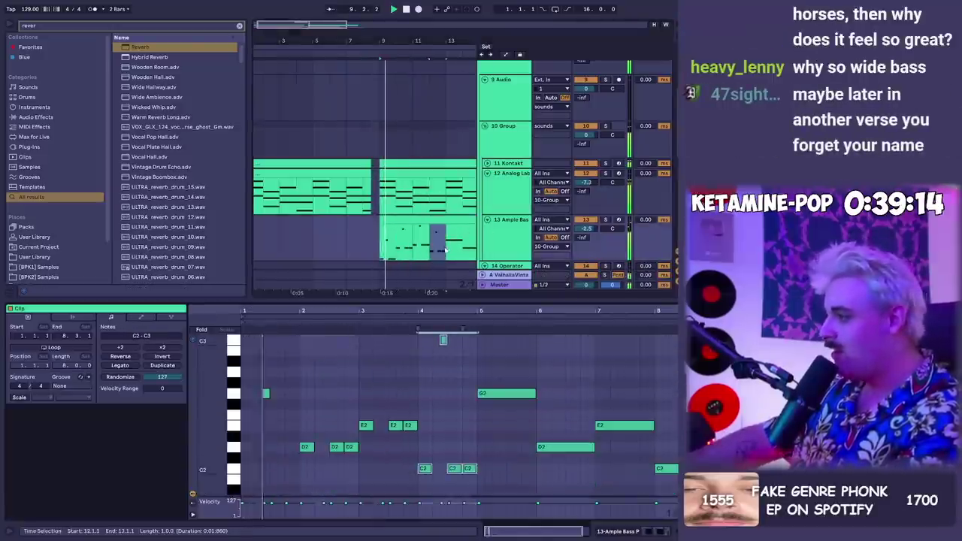
Duplicate the four-bar bass pattern and consolidate both halves into one eight-bar clip
drag(445, 251, 366, 242)
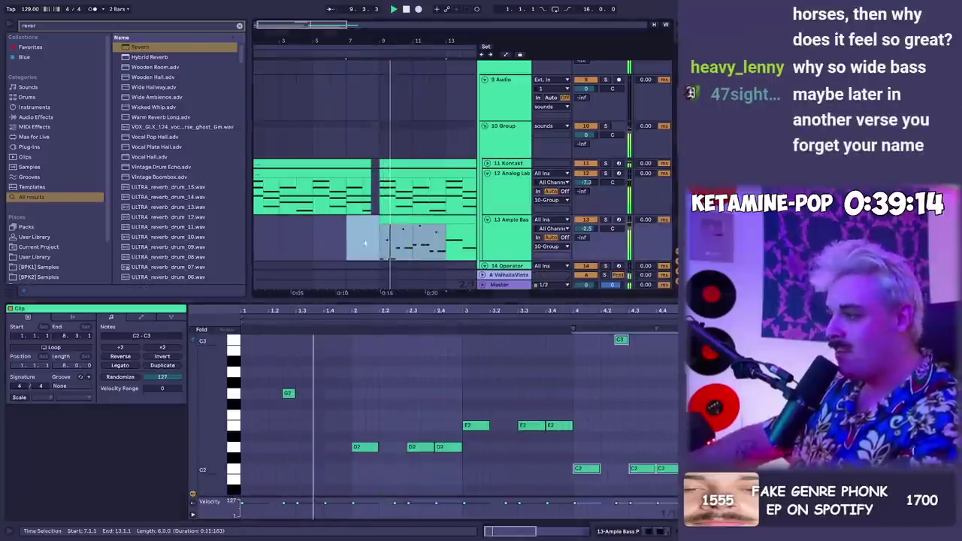
key(ctrl+d)
shift+click(316, 222)
key(ctrl+j)
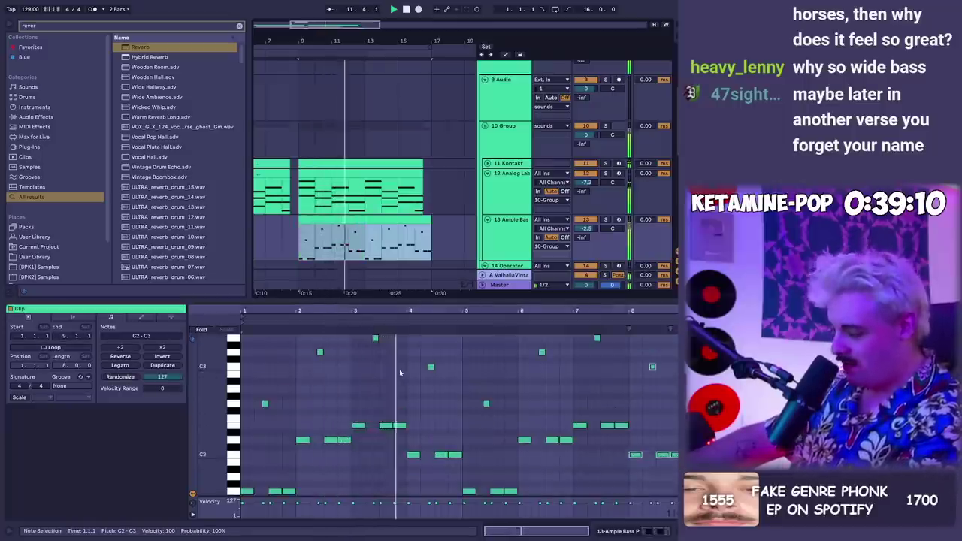
Insert a new MIDI track below Analog Lab in the group, and switch the detail view on the Ample Bass track
scroll(405, 371, down, 2)
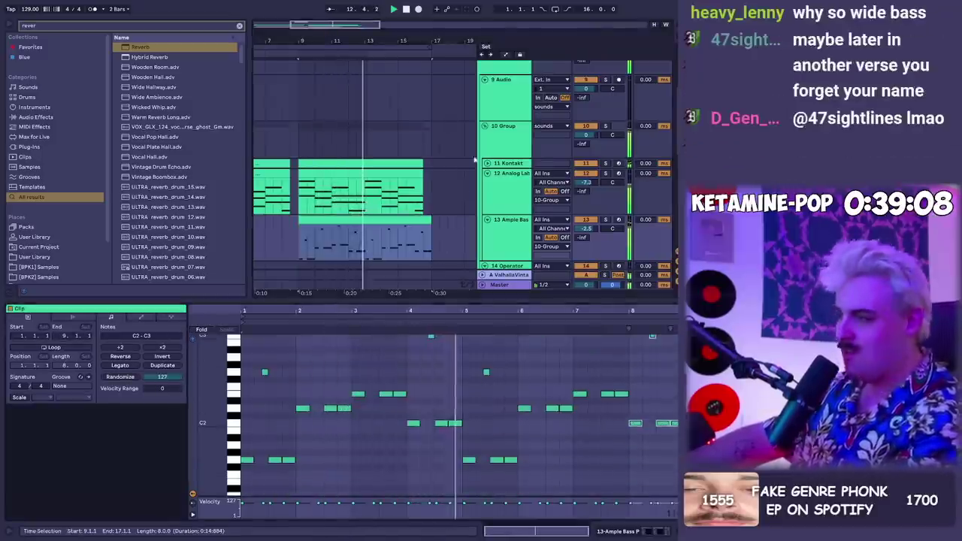
scroll(365, 182, down, 2)
click(486, 129)
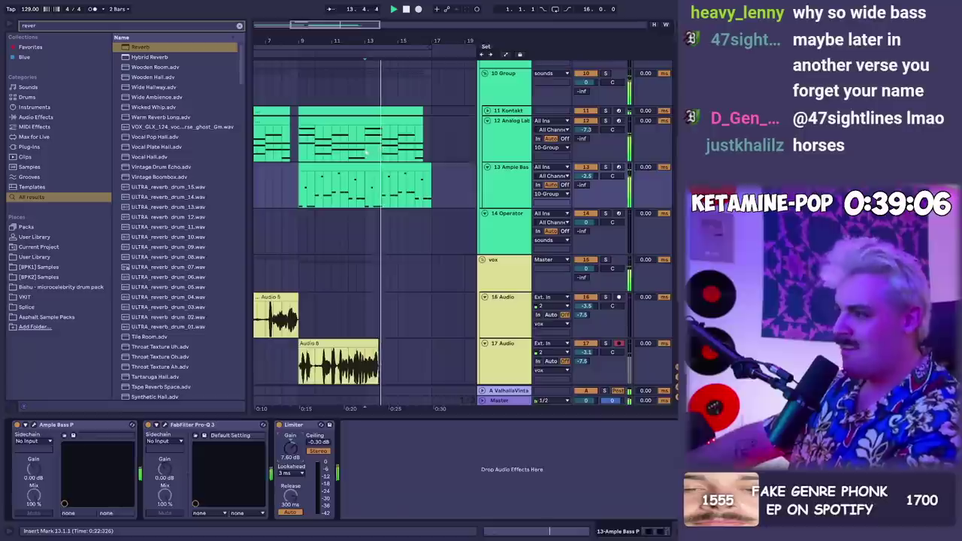
click(346, 128)
key(ctrl+shift+t)
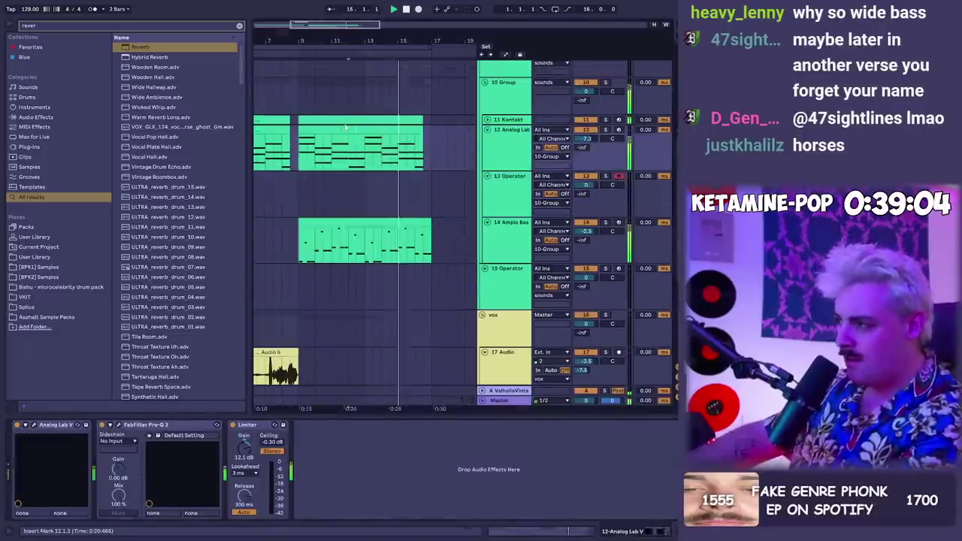
click(314, 244)
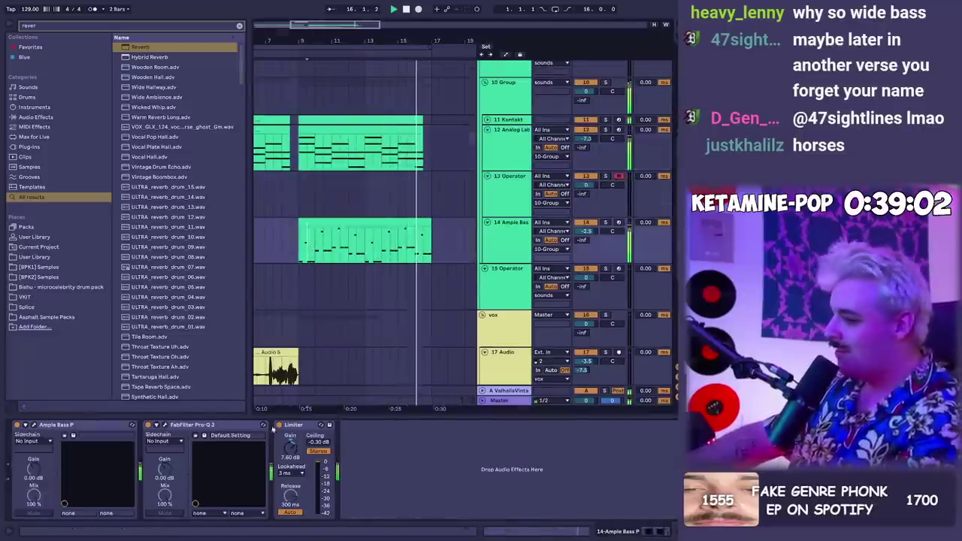
key(shift+Tab)
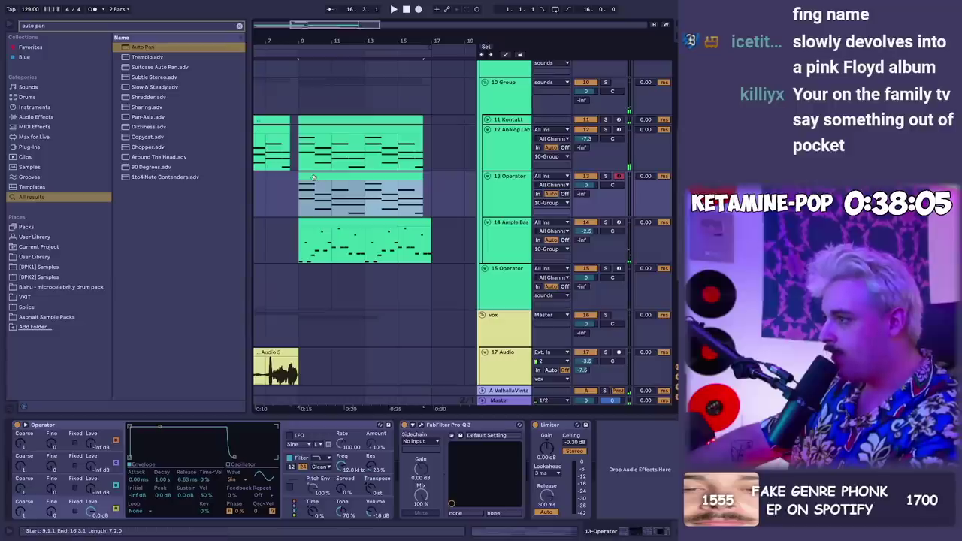
Search the browser for "artur" and load Analog Lab V with the Mordak preset on the new chord track
click(314, 177)
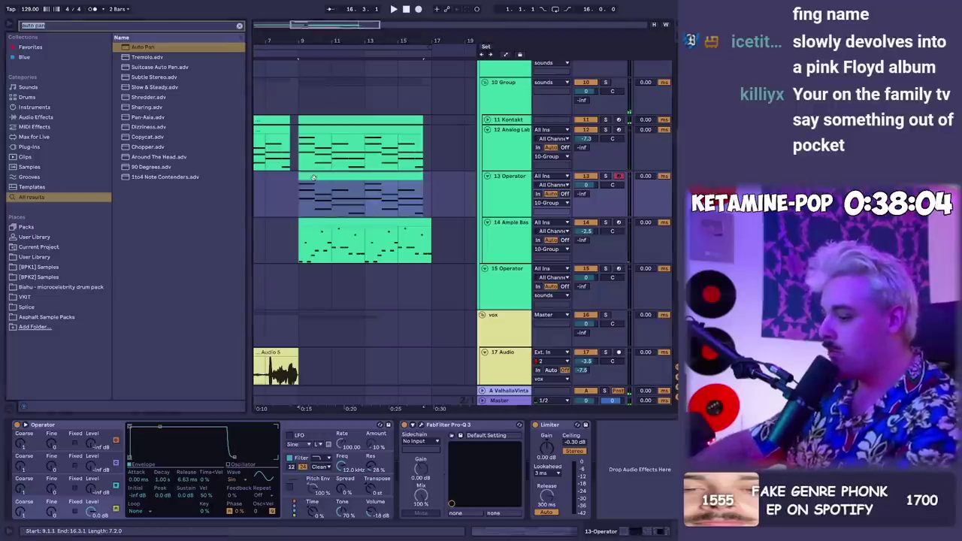
text(rtur)
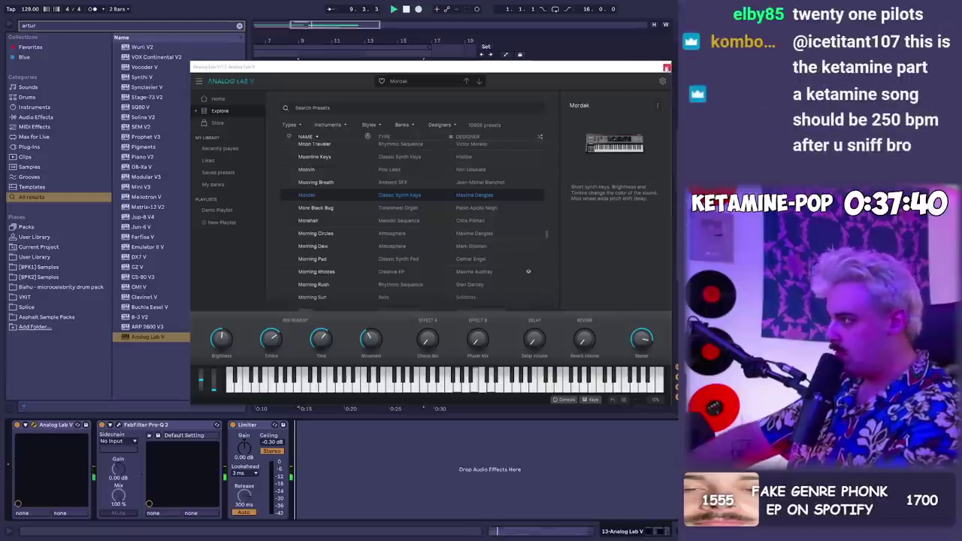
click(667, 68)
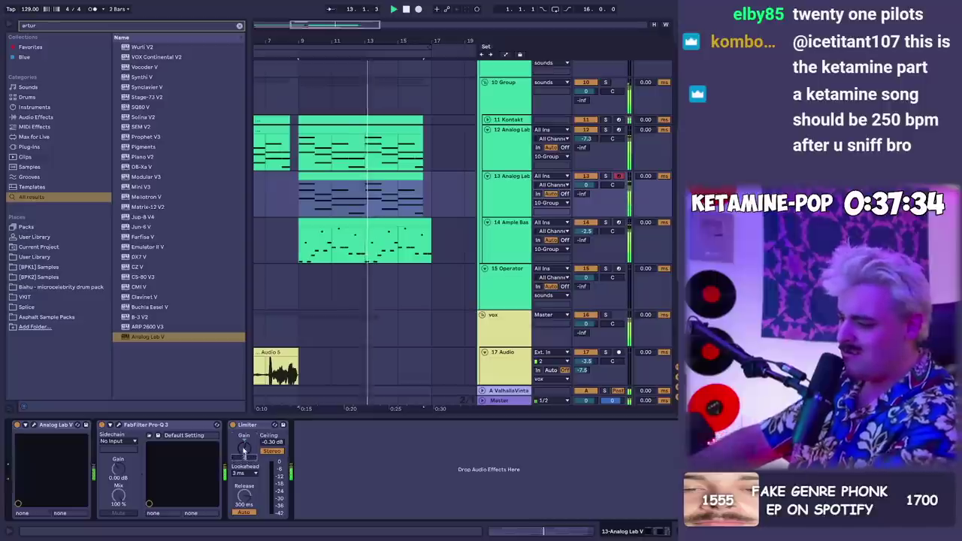
Set up another vocal audio track below 18 Audio and place the insert marker at bar 9
scroll(388, 172, down, 5)
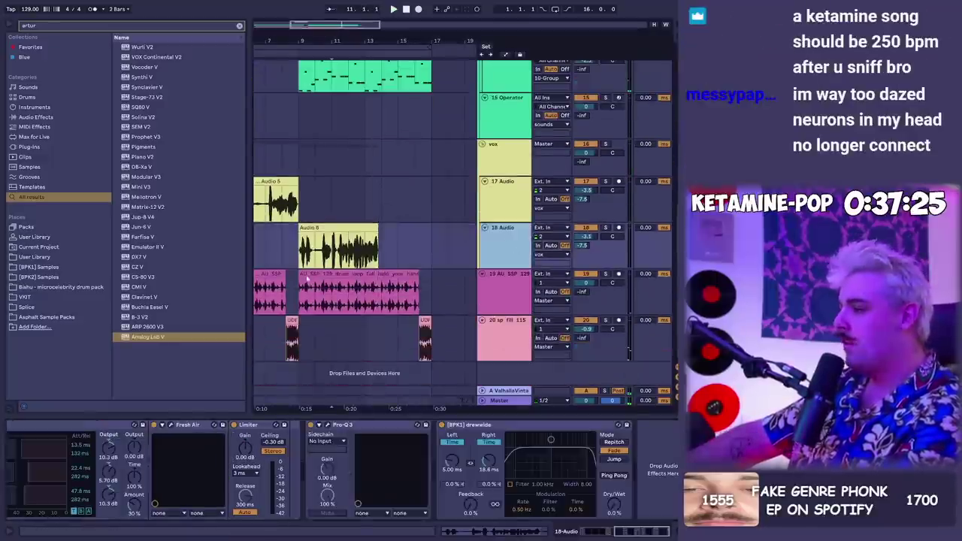
click(314, 293)
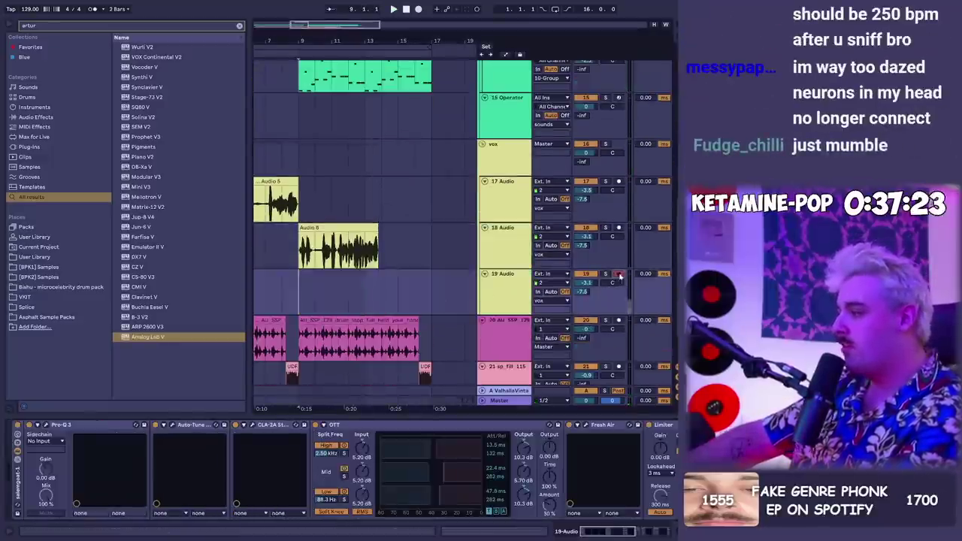
Record a backing vocal take on 19 Audio from bar 9 and trim the excess from its ends
click(618, 275)
click(419, 9)
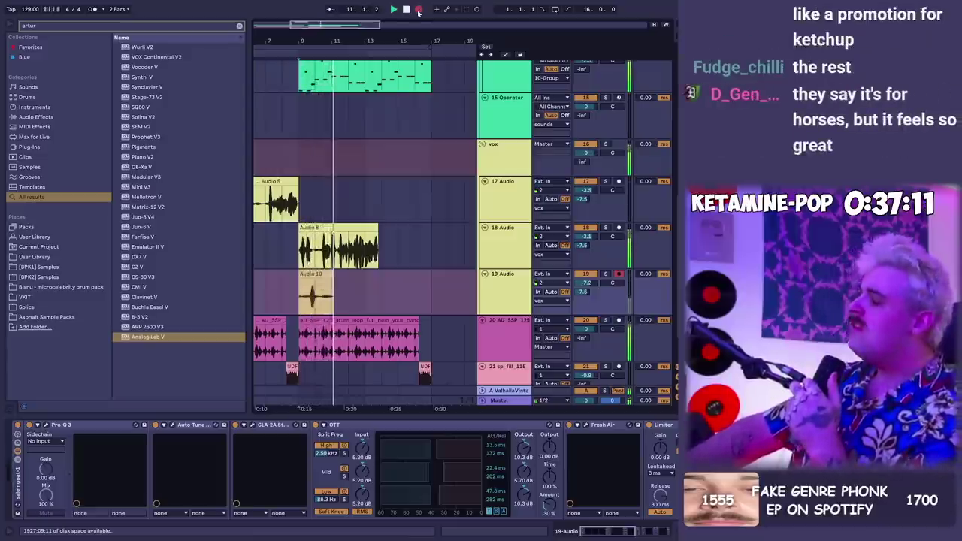
key(space)
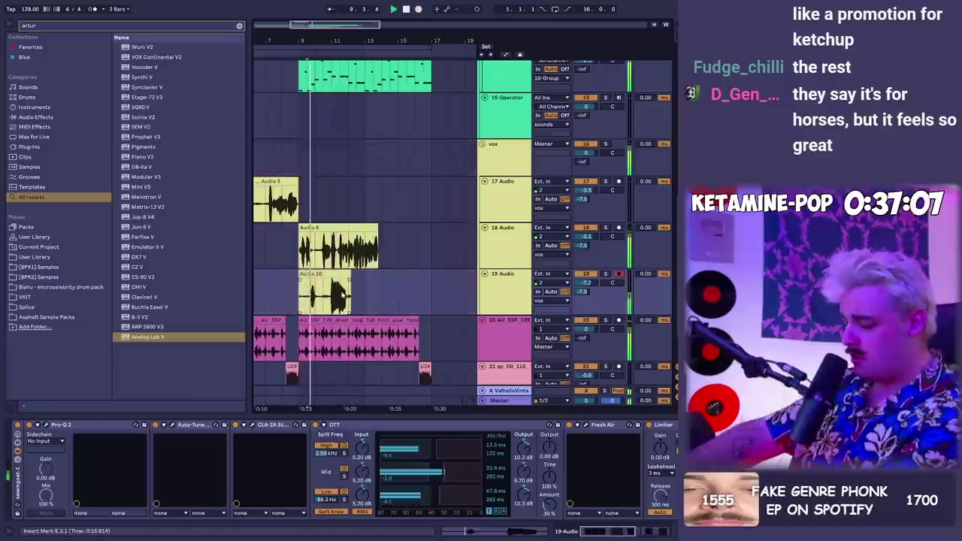
drag(307, 300, 349, 296)
key(Delete)
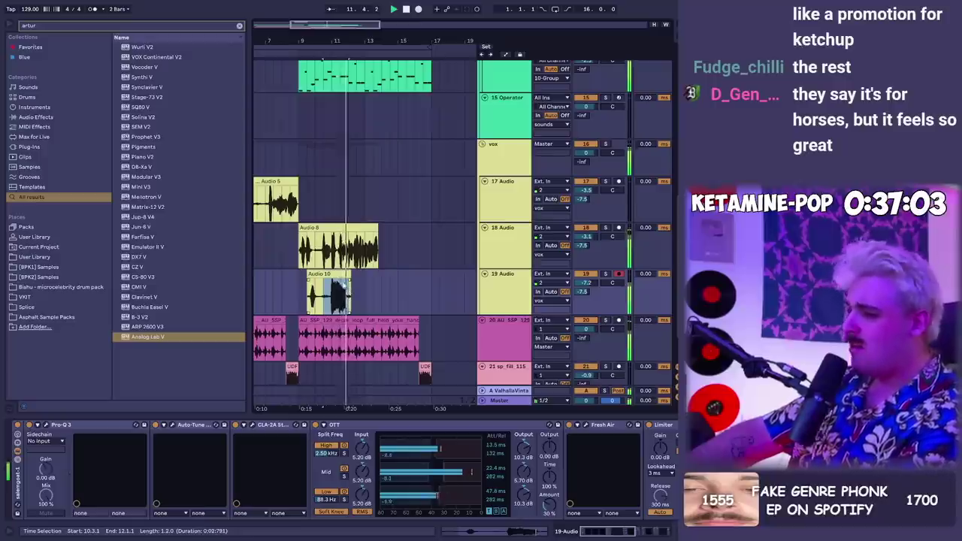
Record a second backing vocal take on 19 Audio from around bar 12 to bar 14, and save the set
click(355, 291)
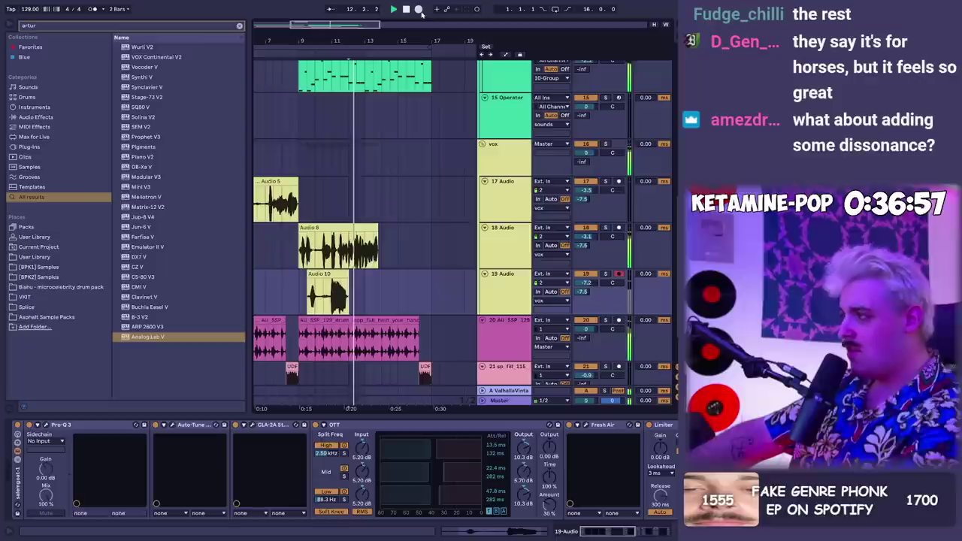
click(420, 10)
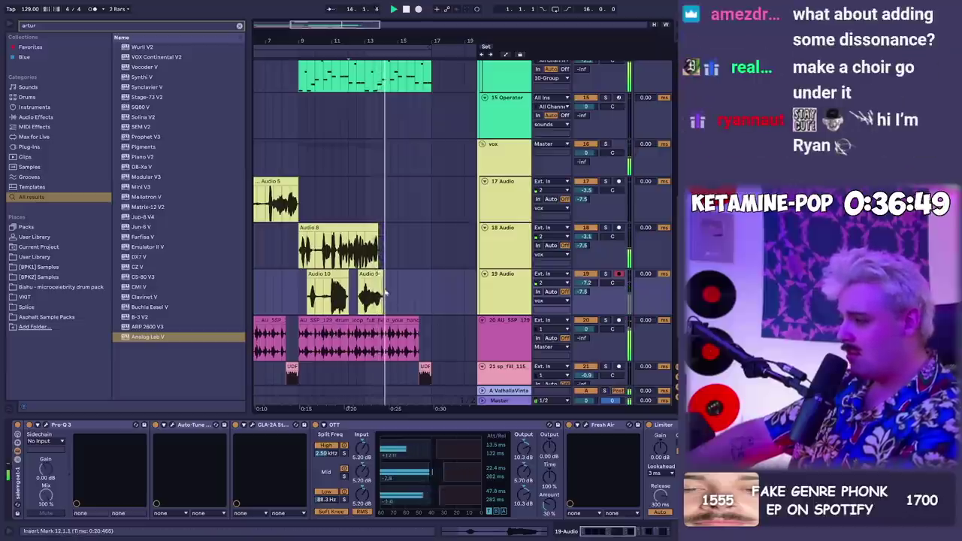
key(space)
key(ctrl+s)
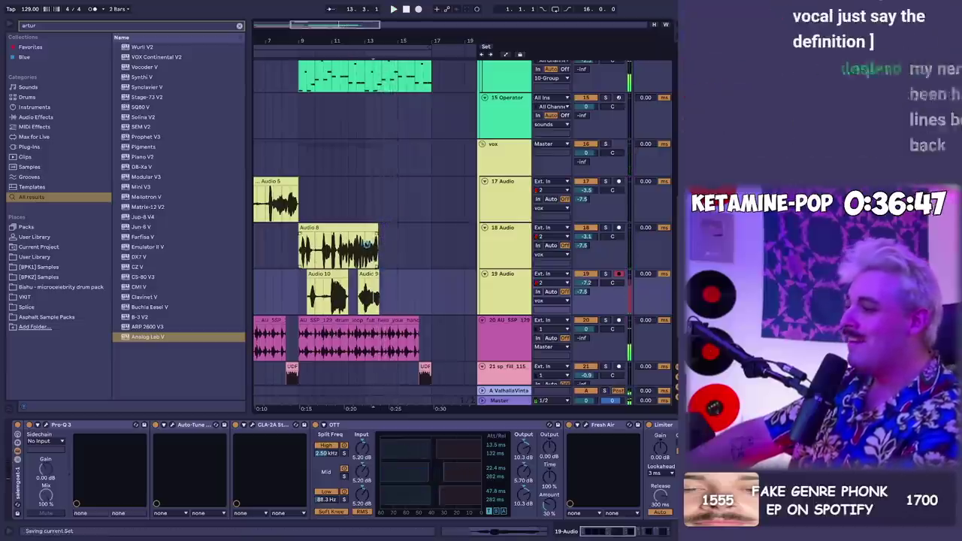
Record a lead vocal on 18 Audio up to bar 17, and a backing take on 19 Audio from about bar 14
click(618, 233)
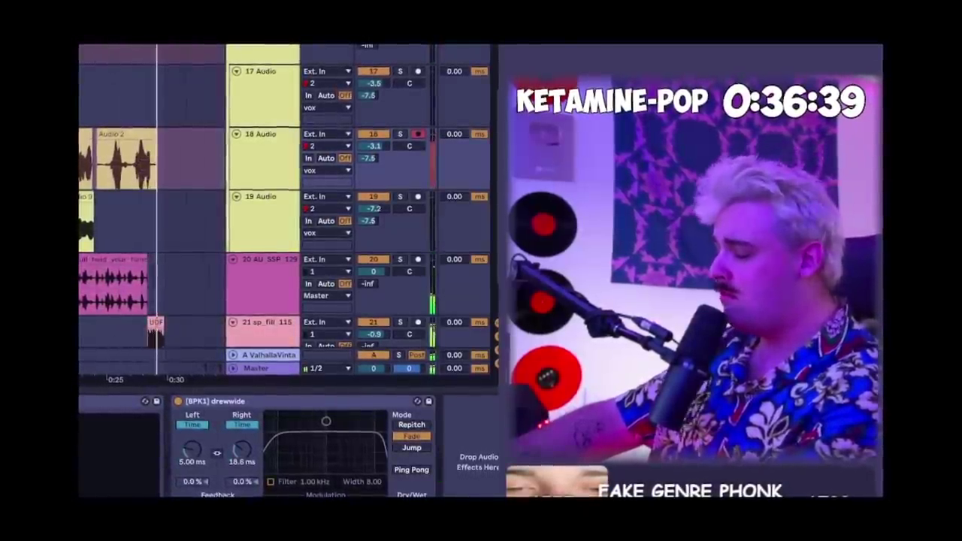
key(space)
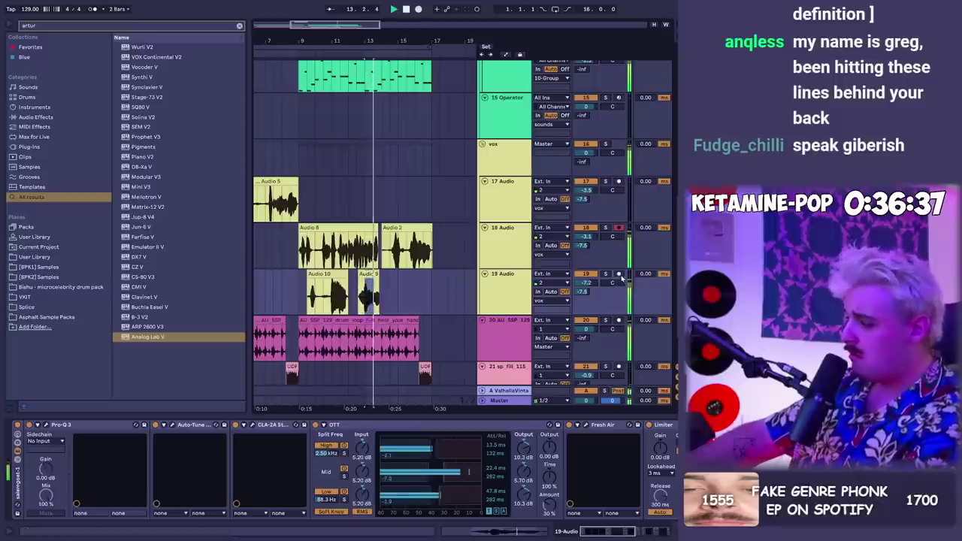
click(619, 275)
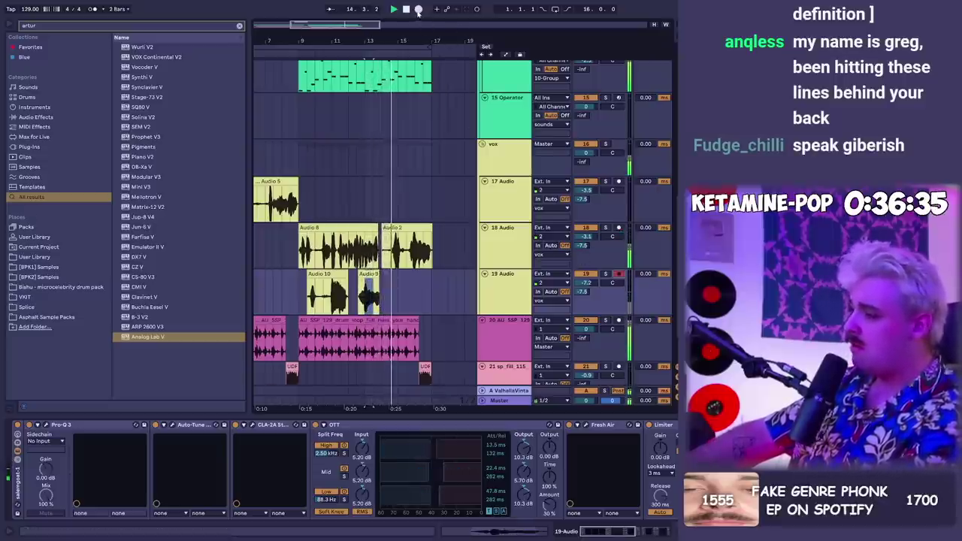
click(418, 10)
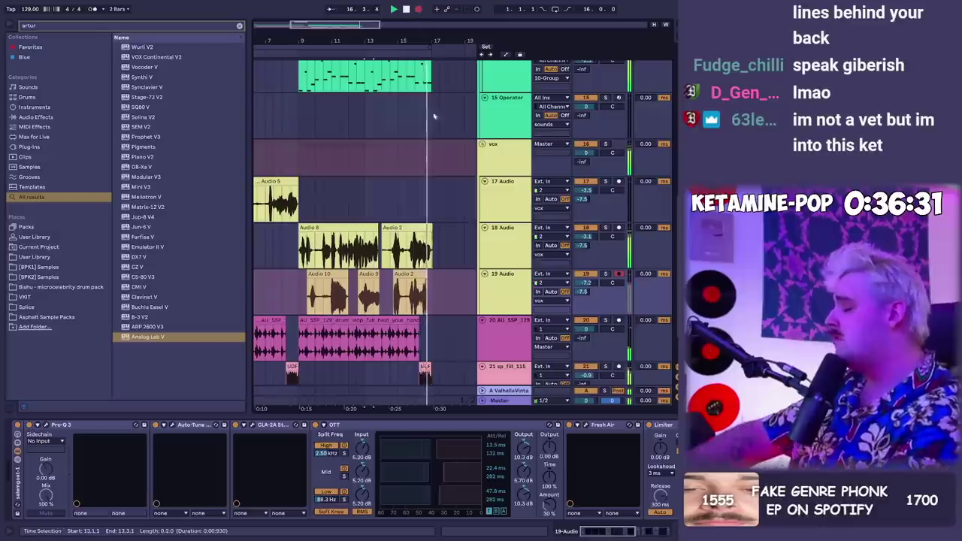
key(space)
Play back the new vocal takes from 14.3.1 and select across their ends at bar 17 on both vocal tracks
click(391, 305)
key(space)
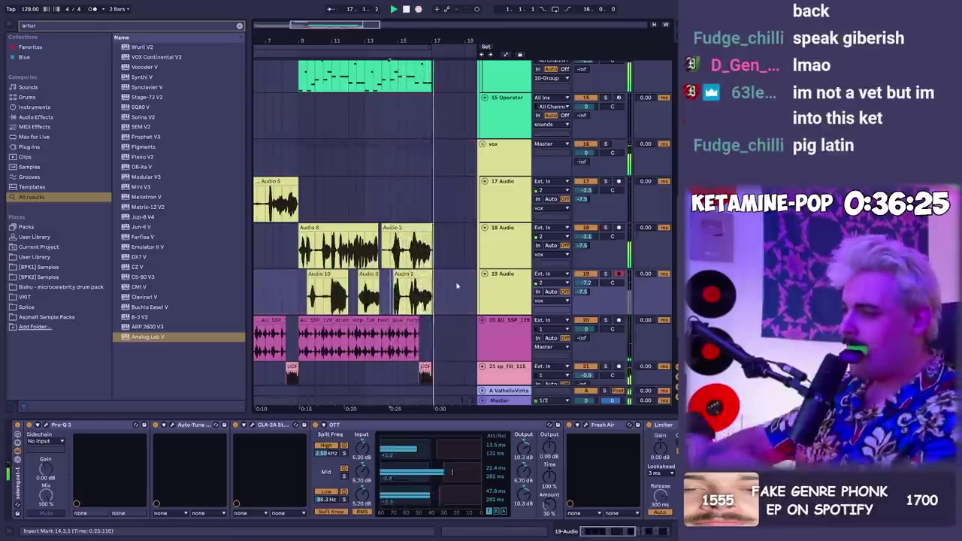
key(space)
drag(447, 287, 430, 266)
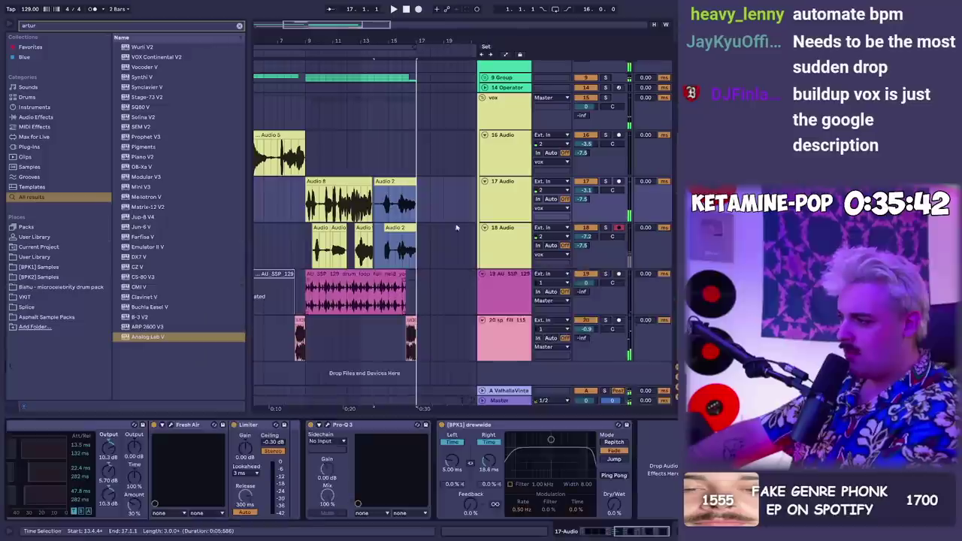
Save the set and select bars 9 to 17 across the sounds, vox, drum loop and drum fill tracks
scroll(455, 227, up, 2)
click(405, 155)
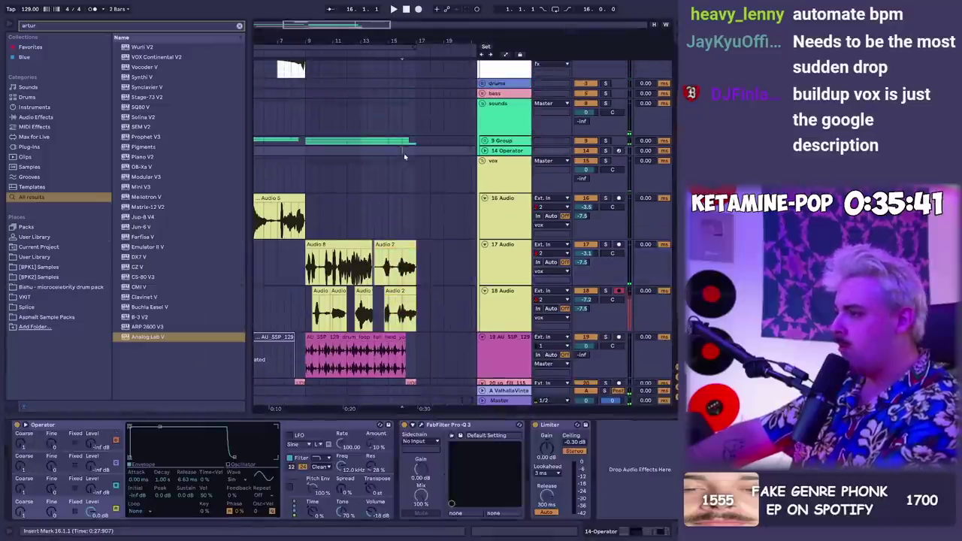
key(ctrl+s)
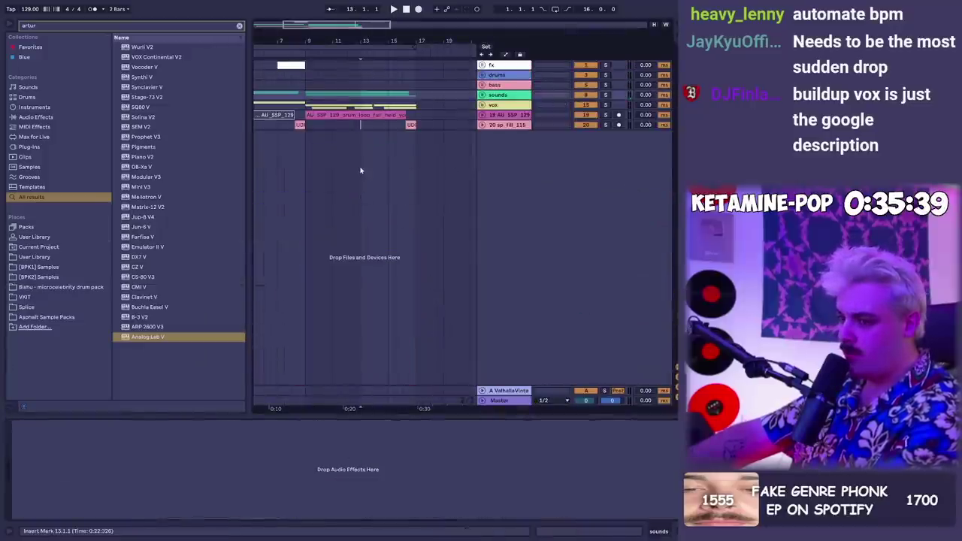
drag(416, 127, 306, 98)
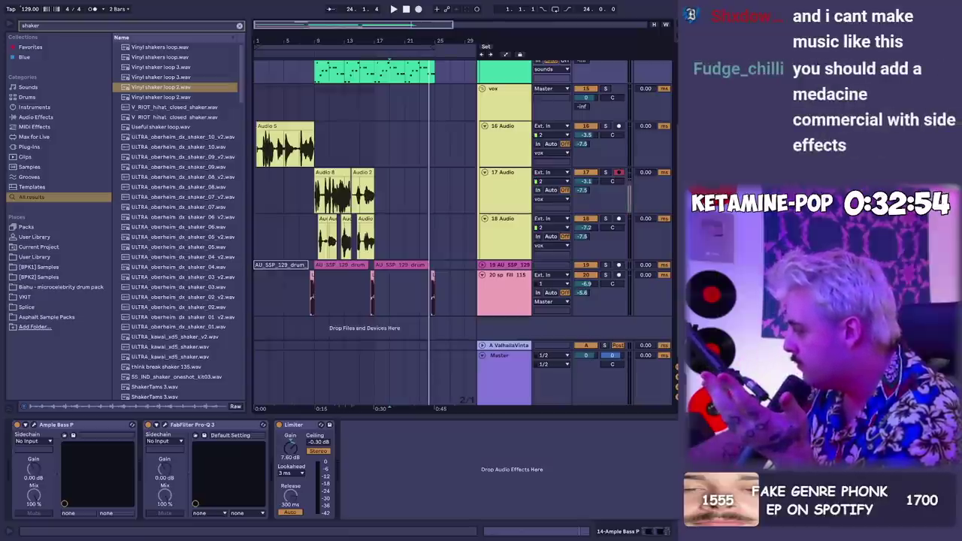
Switch to another window and back, and place the insert marker on the Horse track near bar 9
key(alt+Tab)
key(alt+Tab)
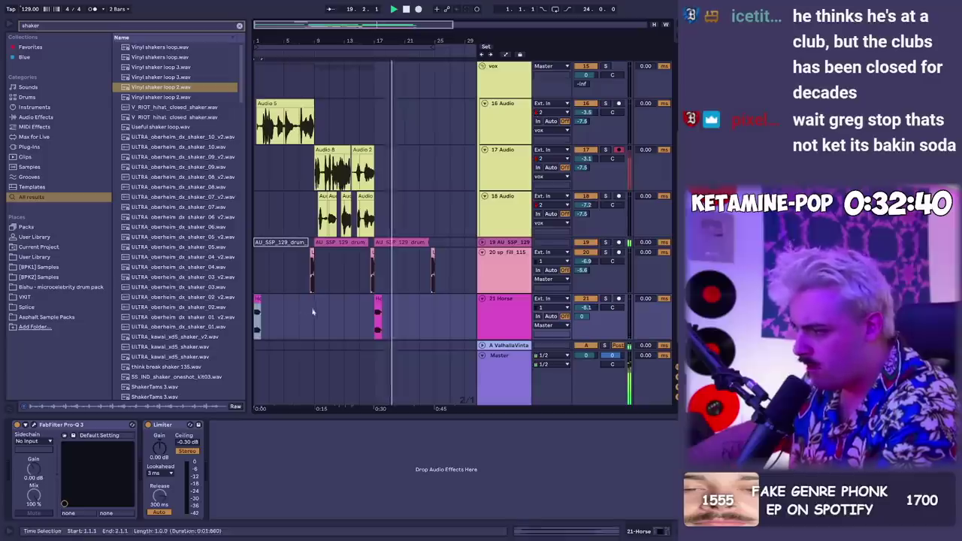
click(322, 312)
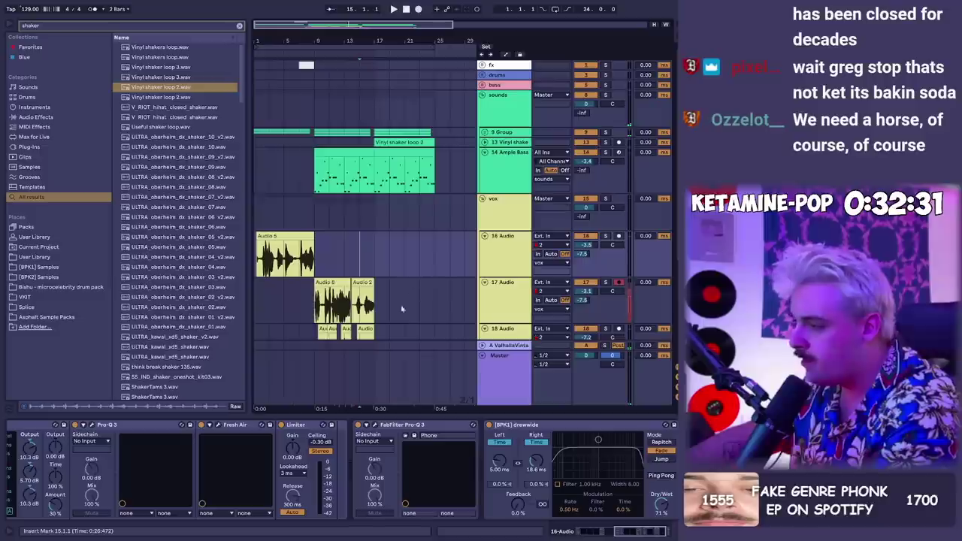
Play the arrangement from around bar 15 on 17 Audio and arm 18 Audio for recording
click(361, 303)
key(space)
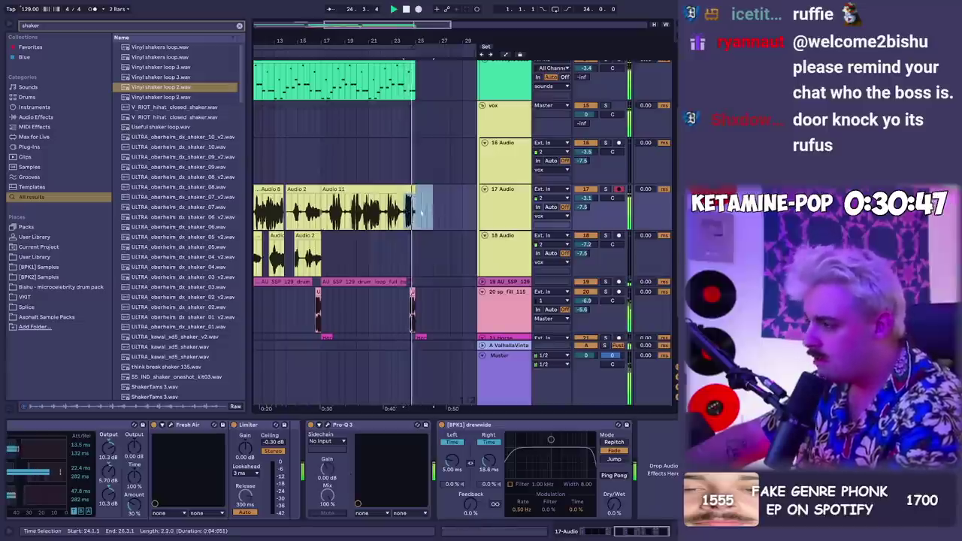
click(614, 248)
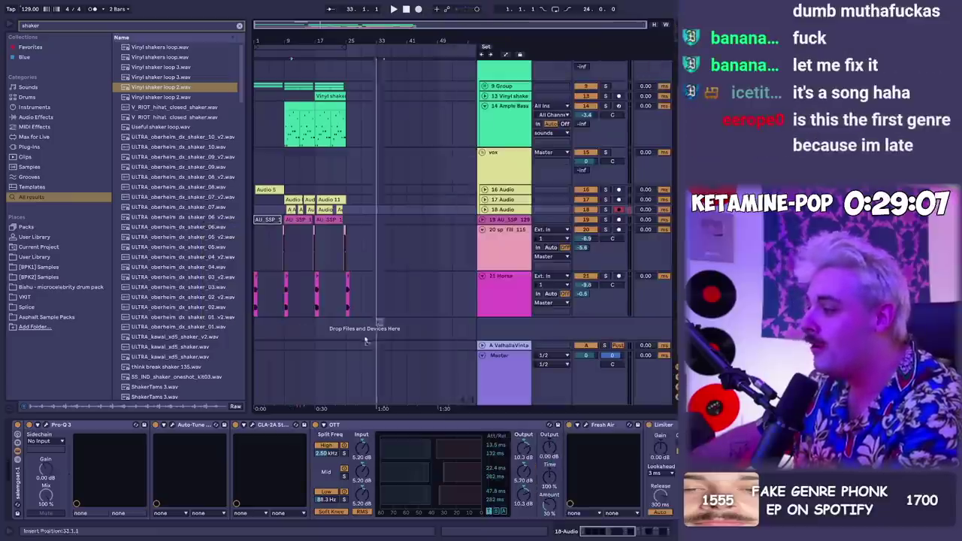
Drop the KnockKnock sample onto a new track just after bar 25 and play it back with the horse sample
drag(366, 340, 354, 329)
drag(347, 41, 346, 90)
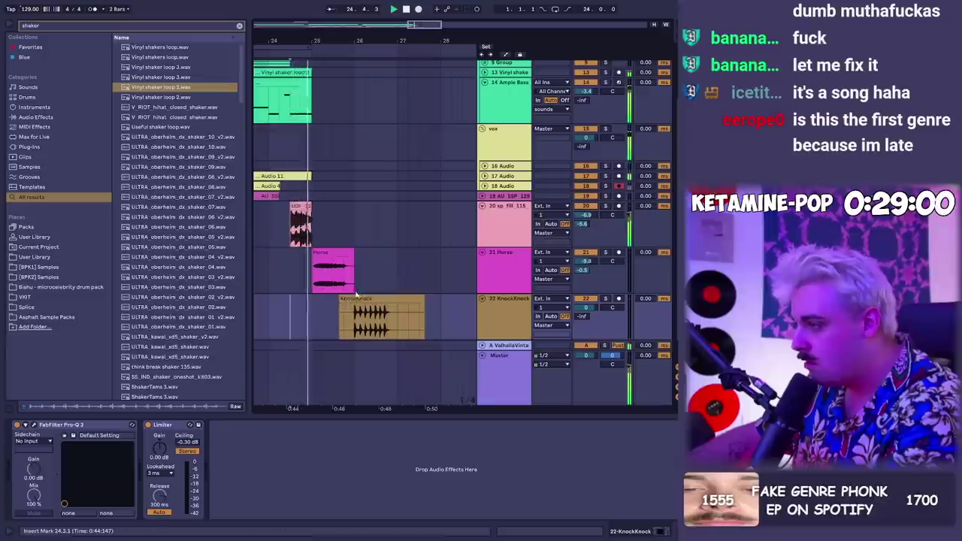
scroll(380, 113, up, 1)
drag(373, 40, 407, 18)
scroll(383, 218, down, 2)
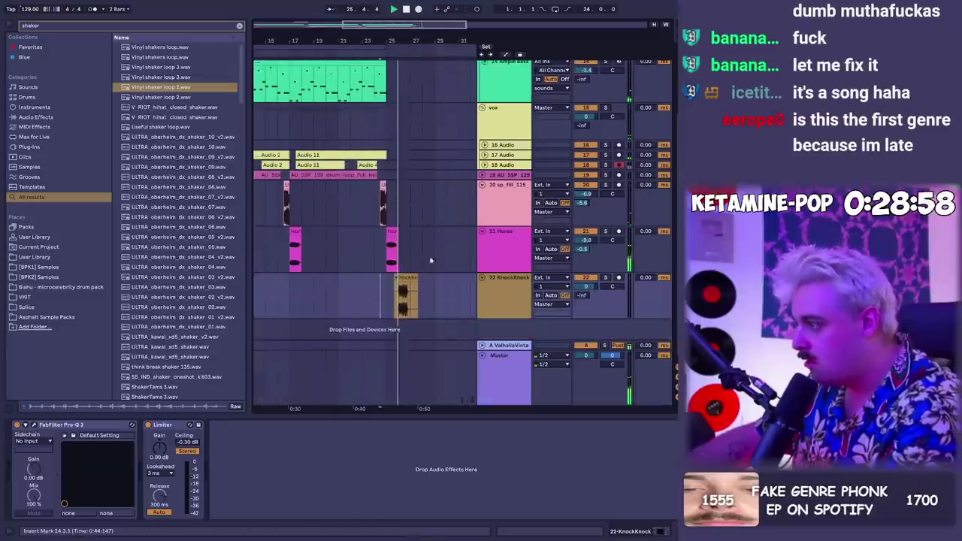
double_click(398, 278)
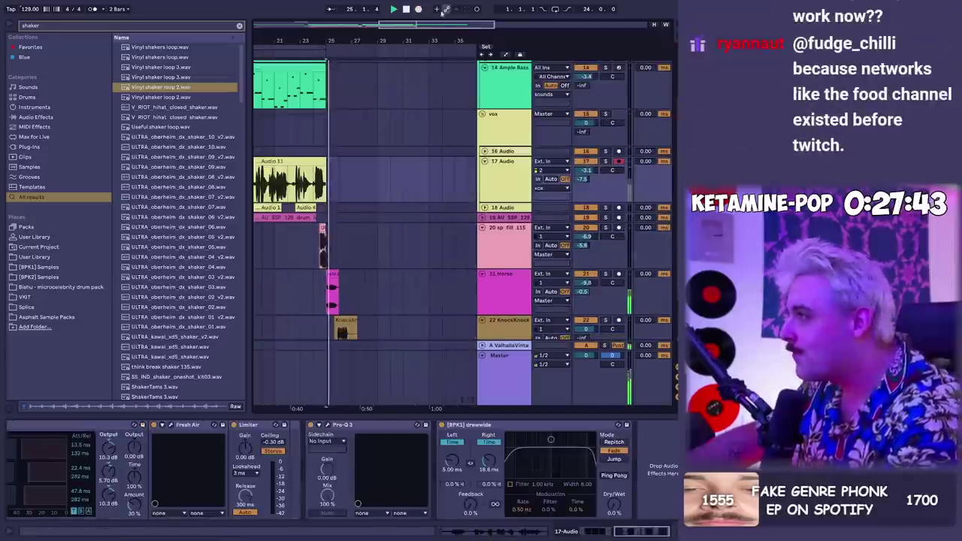
Record a breakdown vocal take on 17 Audio from bar 25 to about bar 33
click(418, 9)
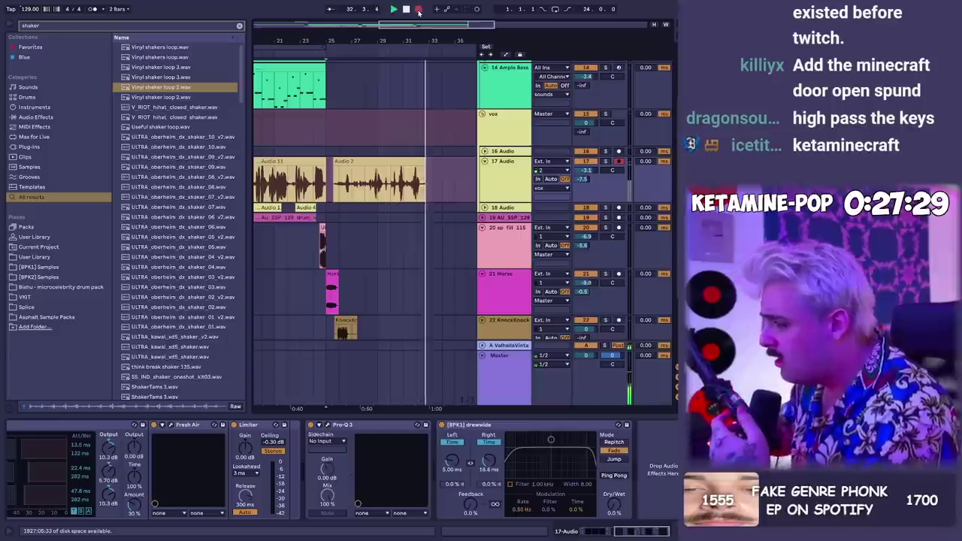
key(space)
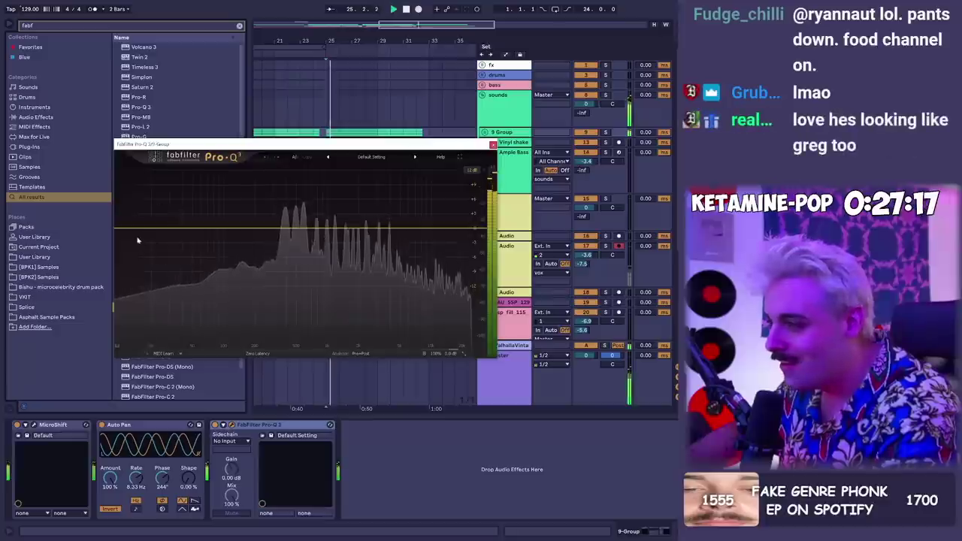
Sweep a low-cut band upward in FabFilter Pro-Q 3 on the 9 Group chords and close the plug-in
drag(138, 235, 324, 233)
click(493, 146)
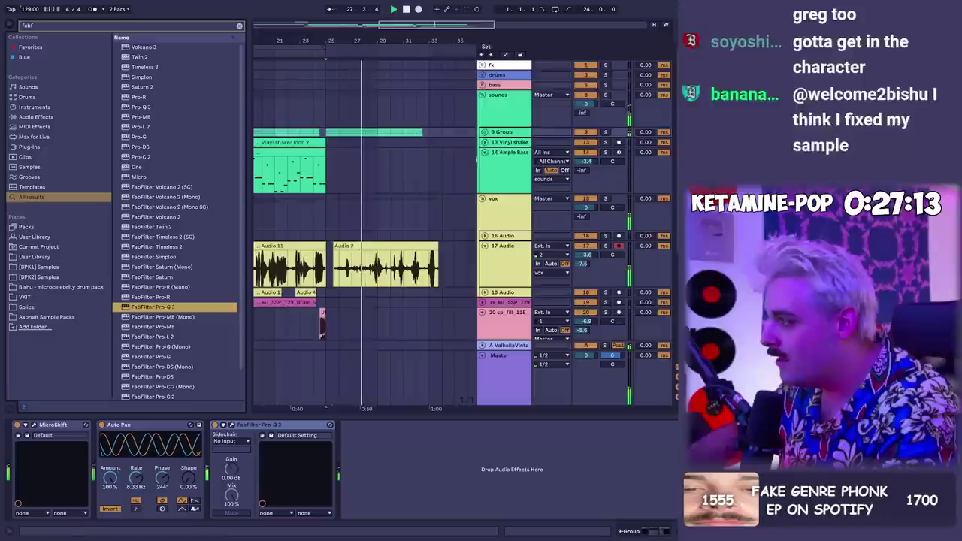
Trim the start of the breakdown vocal clip on 17 Audio to about 27.4.4
scroll(385, 221, down, 3)
click(538, 168)
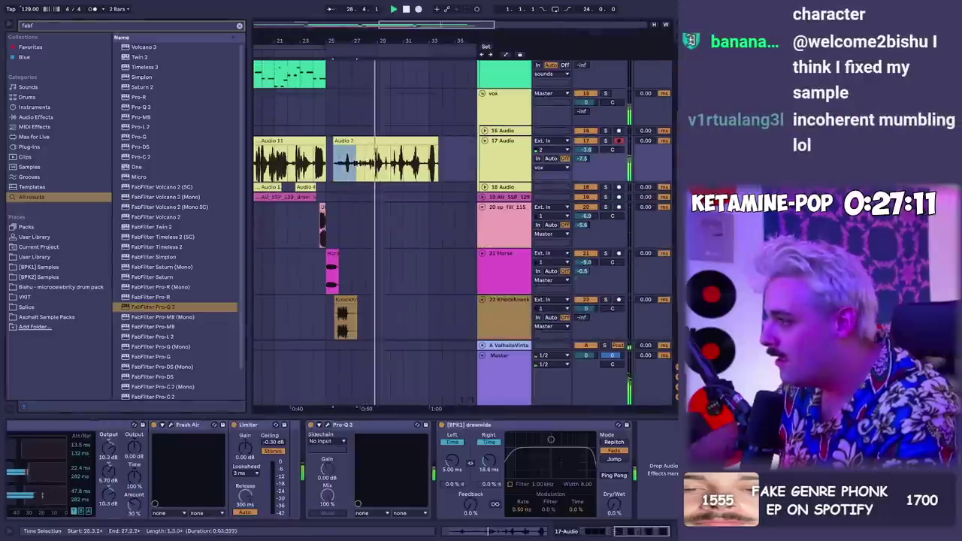
drag(335, 147, 366, 147)
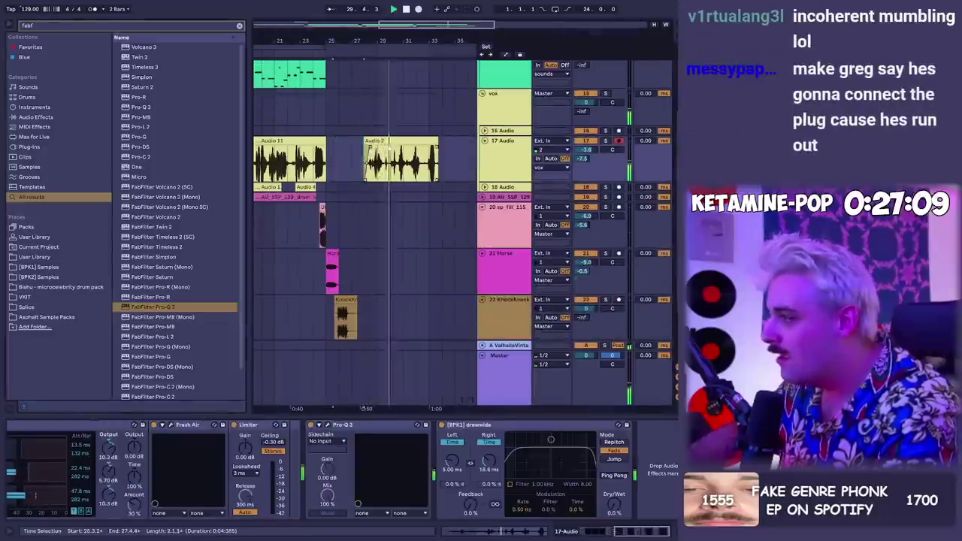
click(366, 154)
Automate the ValhallaVintage send of 17 Audio down to -inf across the breakdown vocal clip, and hide the automation lanes
key(a)
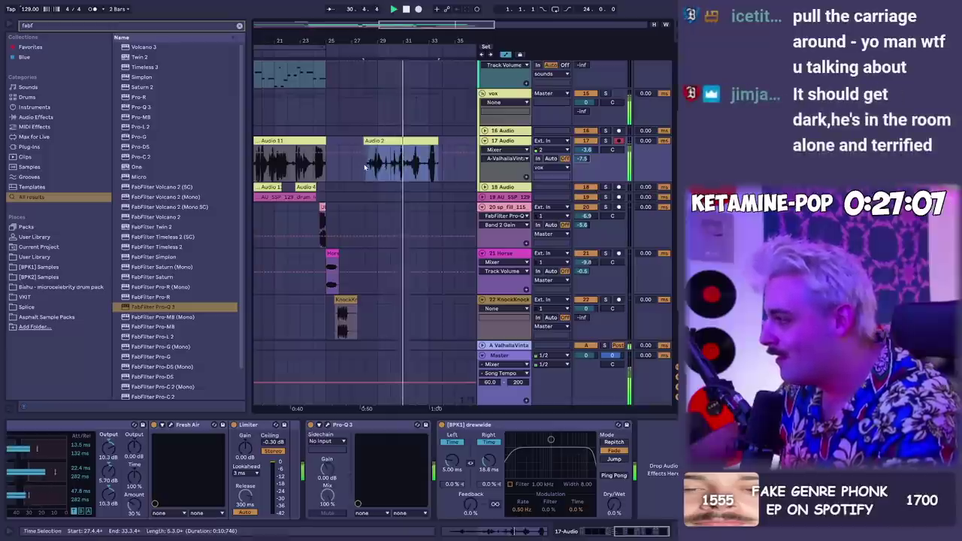
click(385, 176)
scroll(438, 90, up, 3)
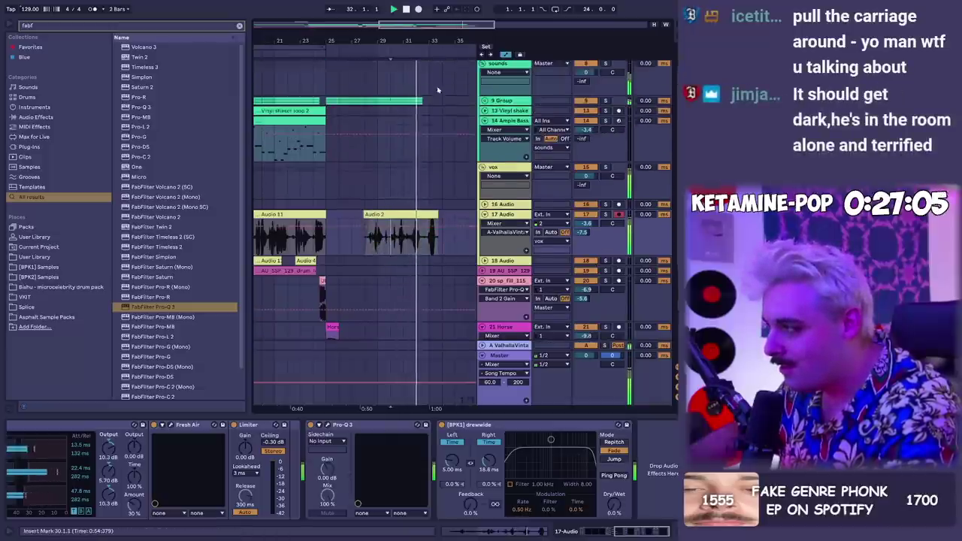
drag(443, 52, 394, 48)
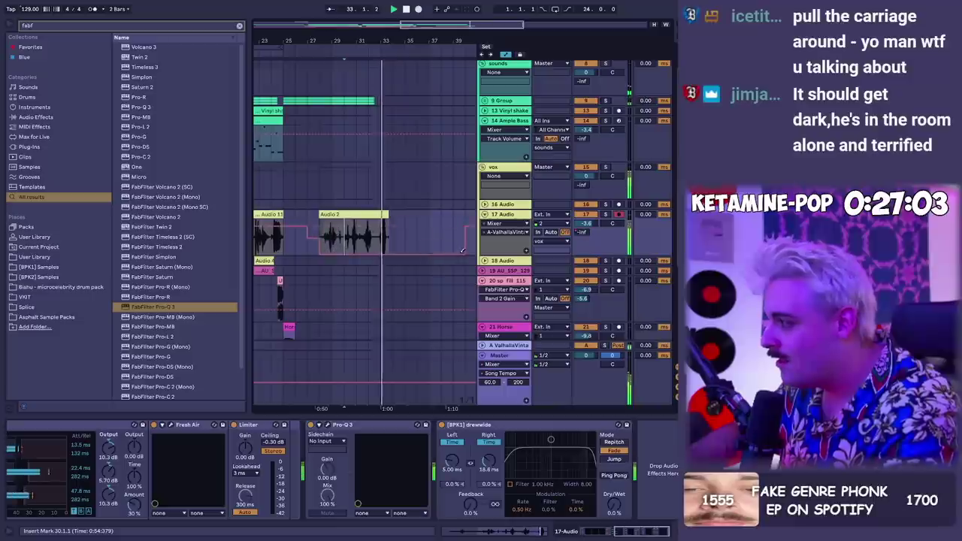
key(a)
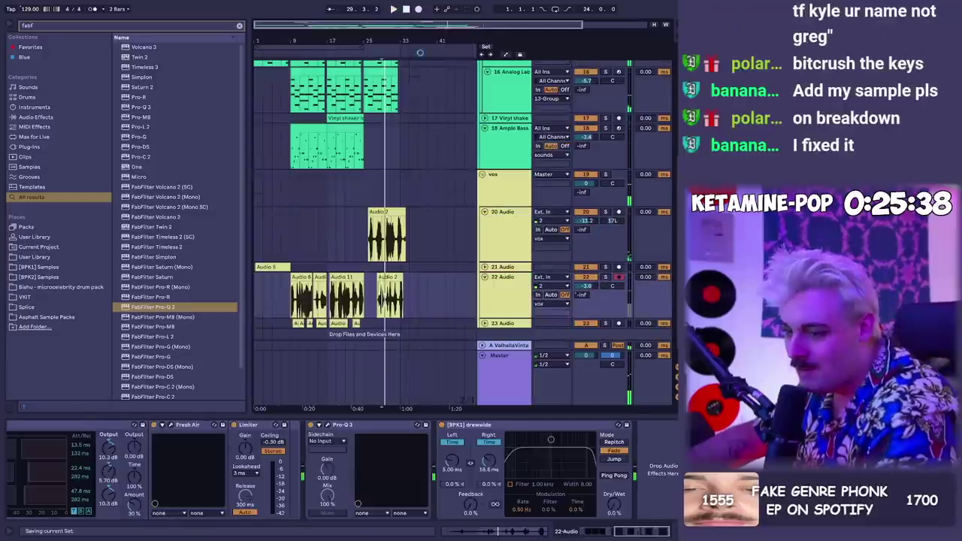
Collapse all the track groups and place the insert marker on the vox group around bar 29
drag(399, 43, 399, 62)
scroll(484, 255, up, 3)
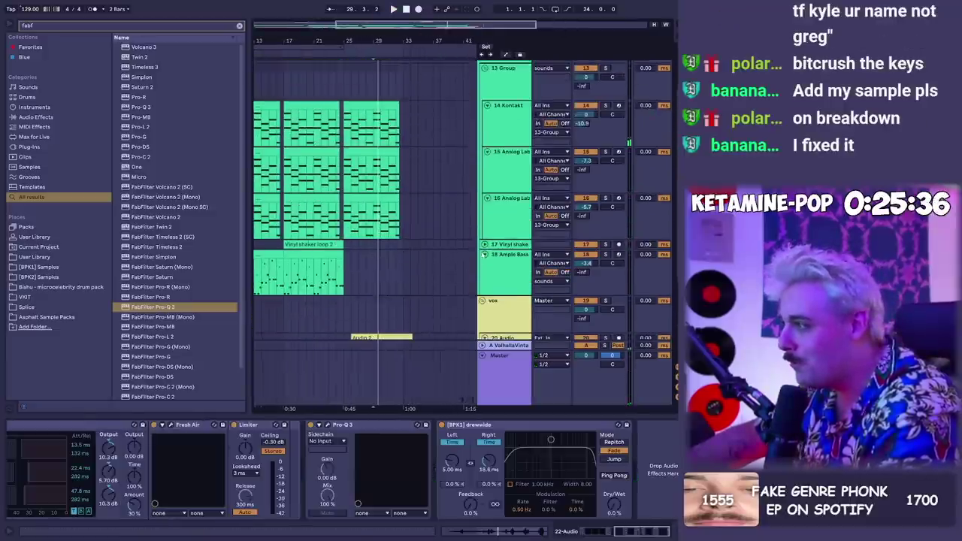
alt+click(482, 301)
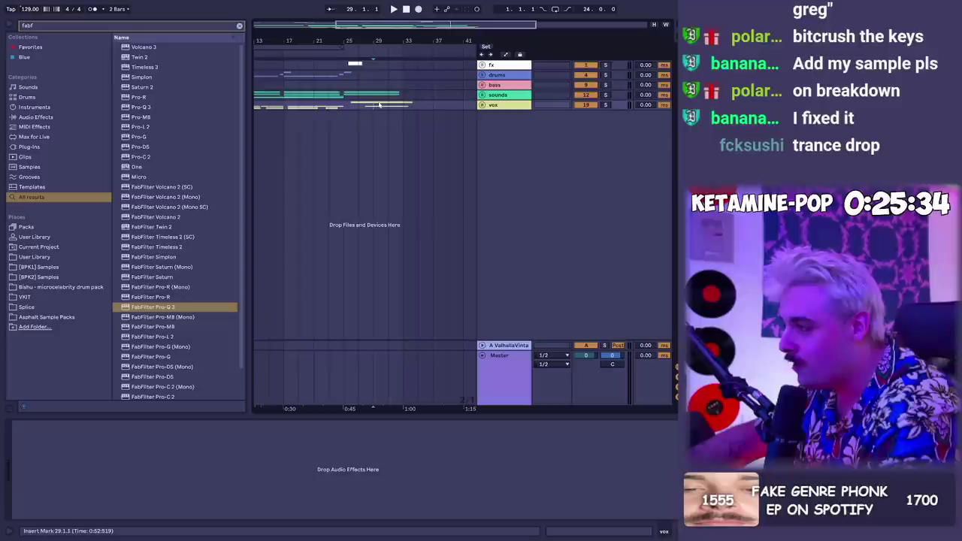
key(Left)
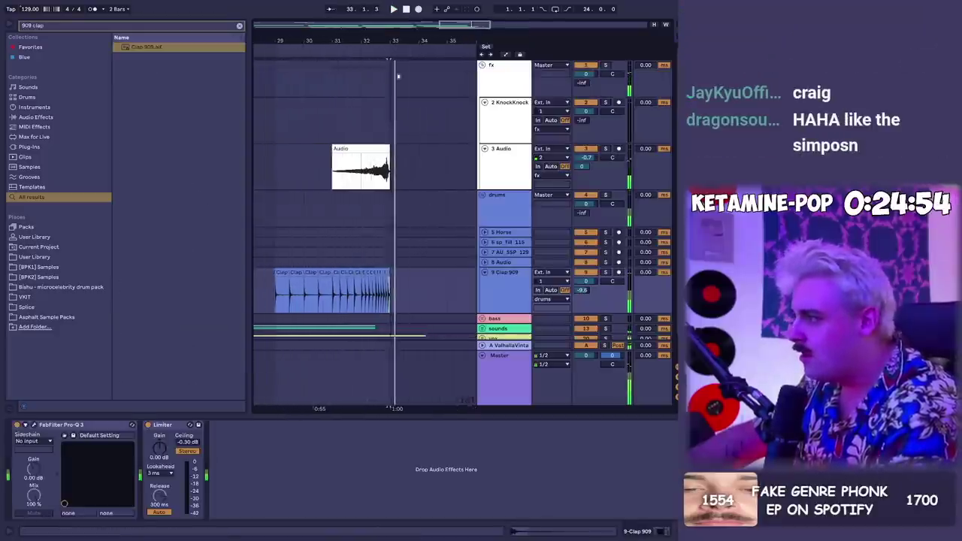
Save the set and select the 3 Audio riser track in the fx group
key(ctrl+s)
click(360, 171)
key(minus)
key(minus)
key(minus)
click(502, 176)
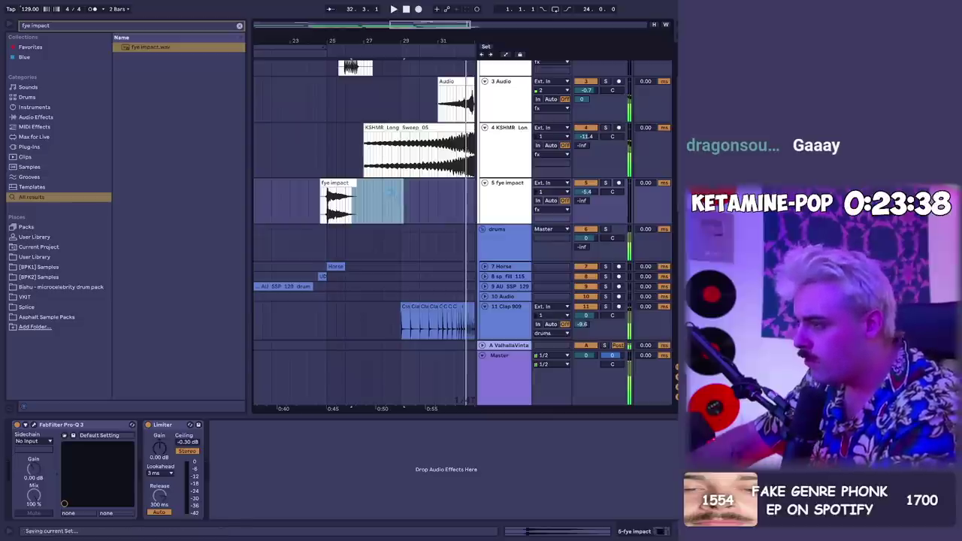
Switch to Splice Desktop and pick out a sample there
key(alt+Tab)
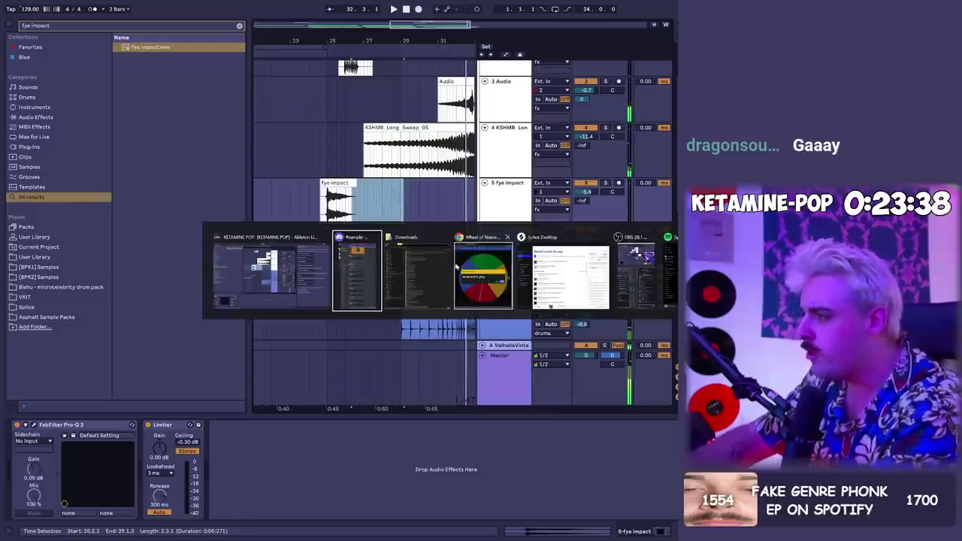
click(574, 275)
click(203, 101)
click(193, 101)
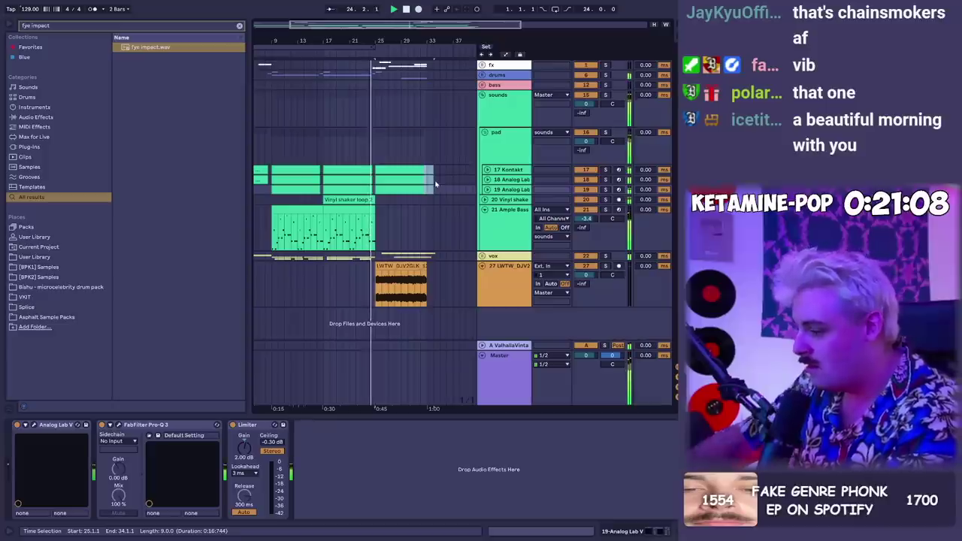
Silence the pad group's clips from bar 25 onward and lower the guitar loop track's volume to -2.0 dB
key(Delete)
drag(594, 275, 594, 282)
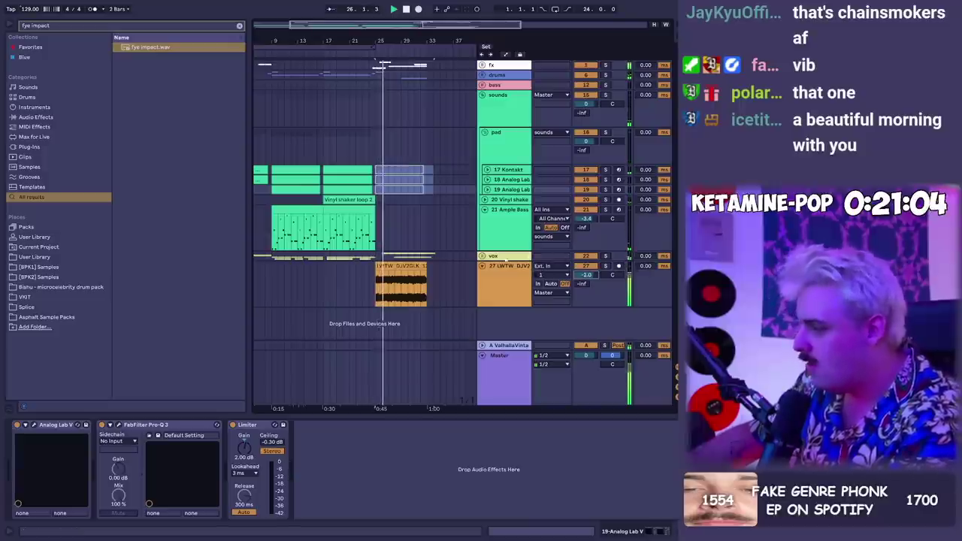
Open the LWTW_DJV2GLK_120 clean guitar loop clip and set its BPM to 120
key(shift+Tab)
key(shift+Tab)
double_click(399, 267)
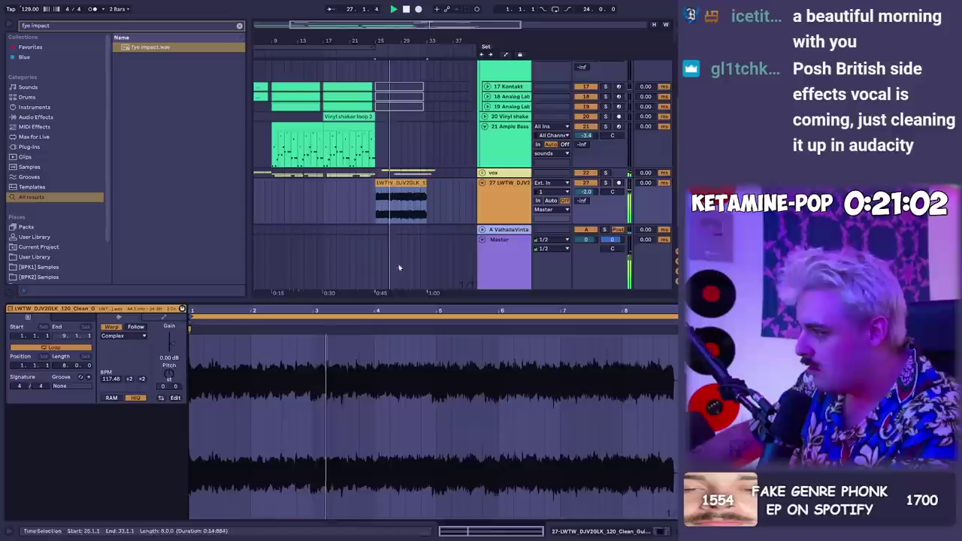
key(z)
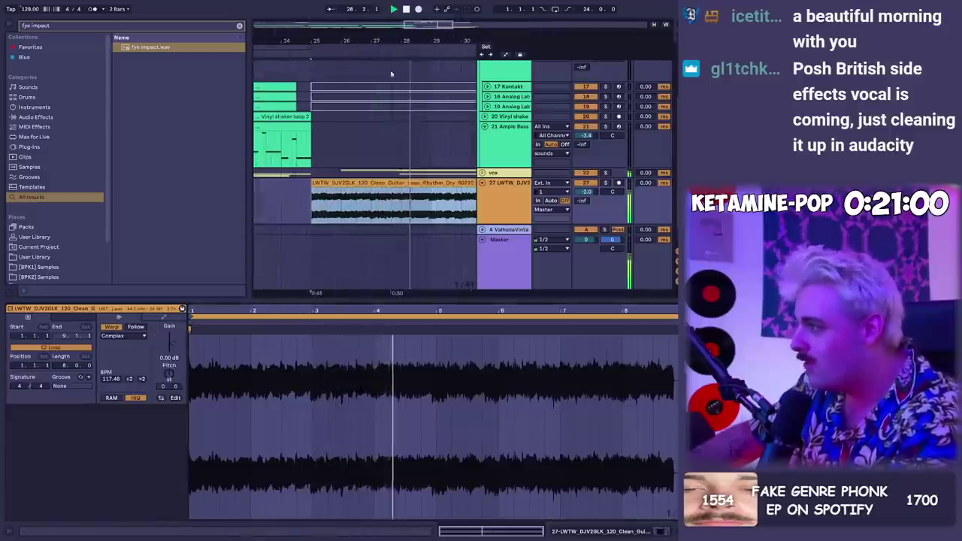
click(111, 379)
text(120)
key(Return)
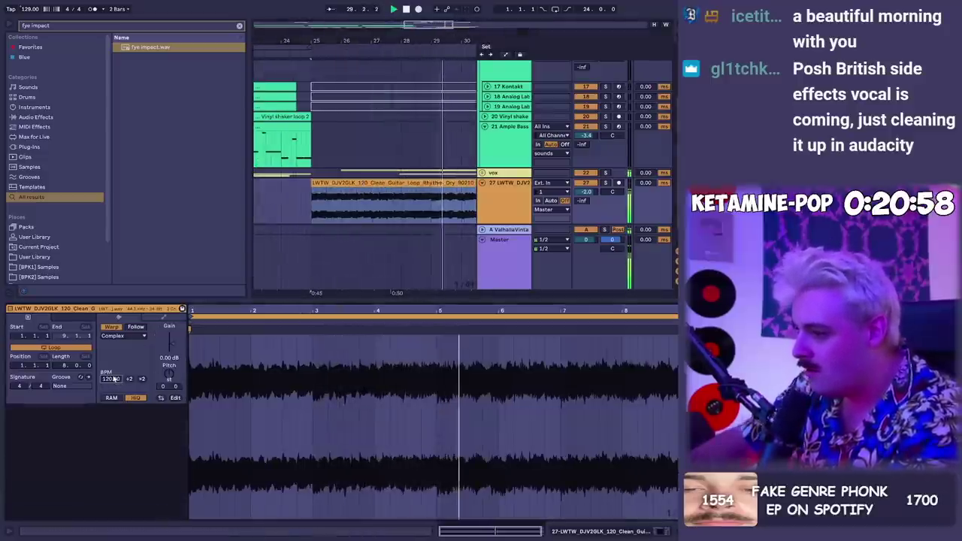
Duplicate the clean guitar loop clip so a copy follows it from bar 33
drag(401, 40, 364, 30)
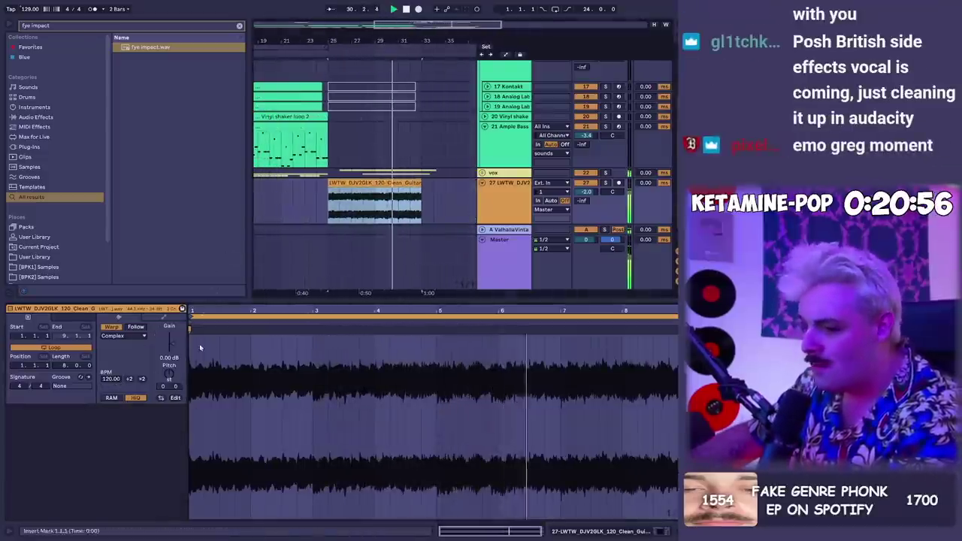
key(shift+Tab)
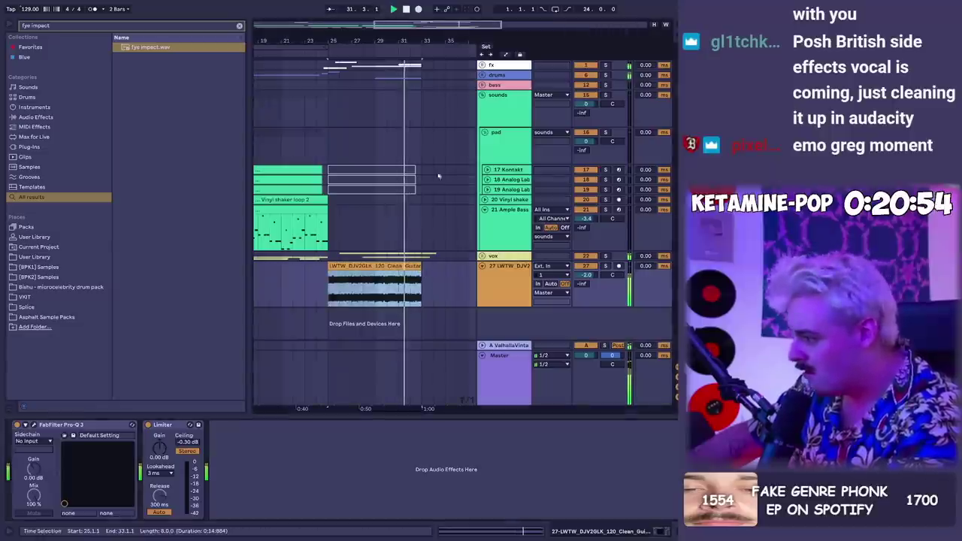
scroll(359, 125, down, 5)
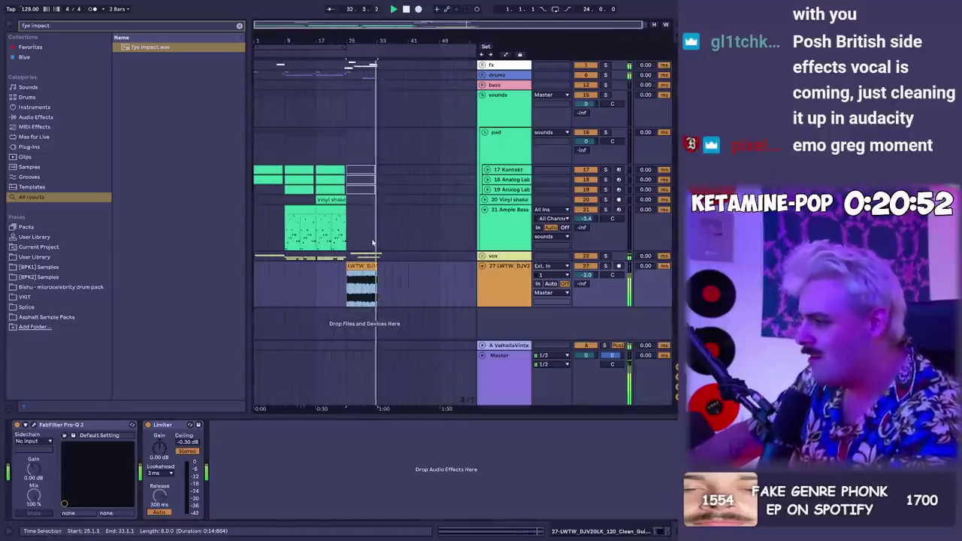
key(ctrl+d)
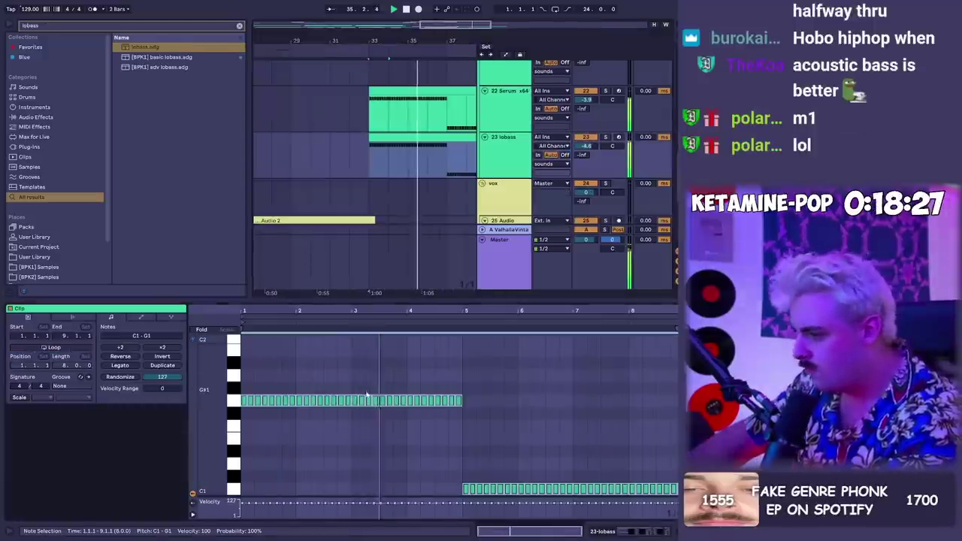
Group the 22 Serum x64 and 23 lobass tracks together
scroll(367, 394, down, 1)
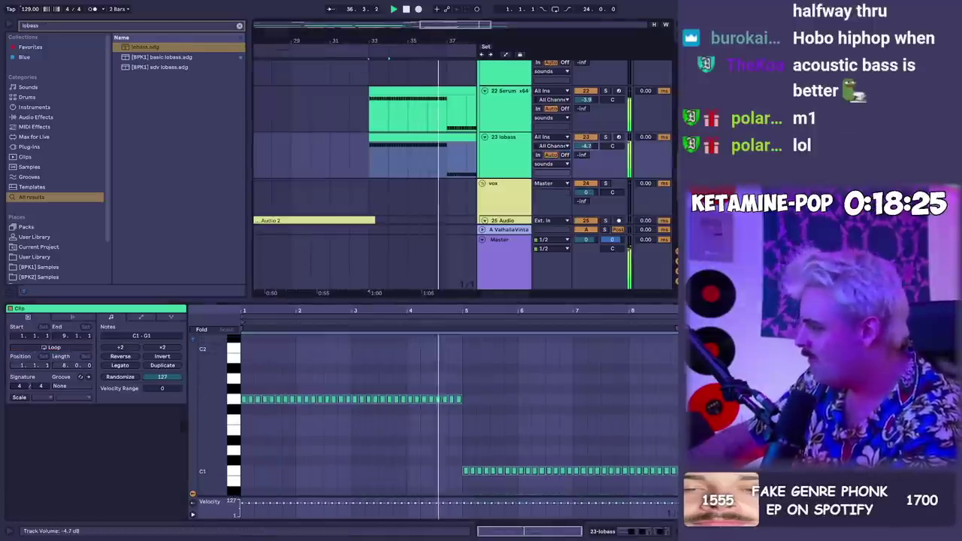
drag(498, 94, 502, 139)
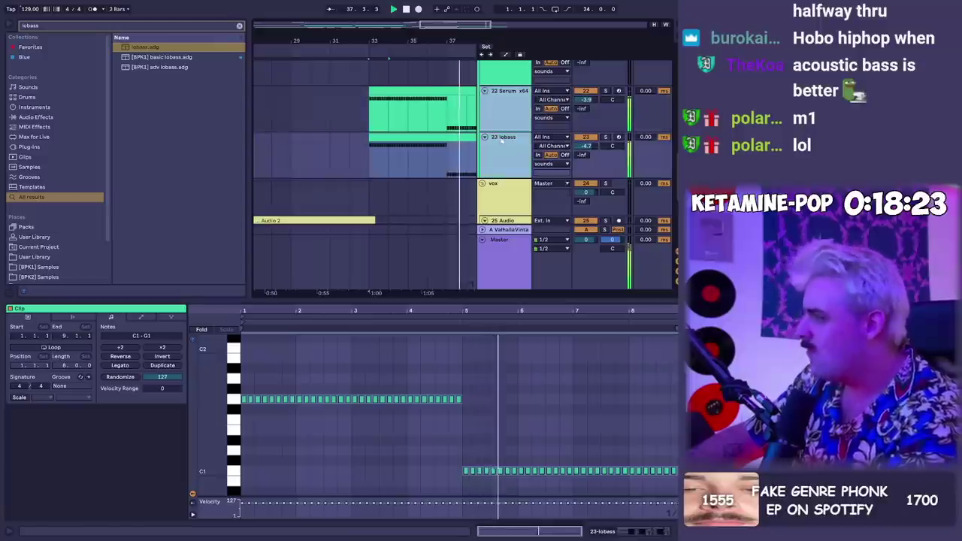
key(ctrl+g)
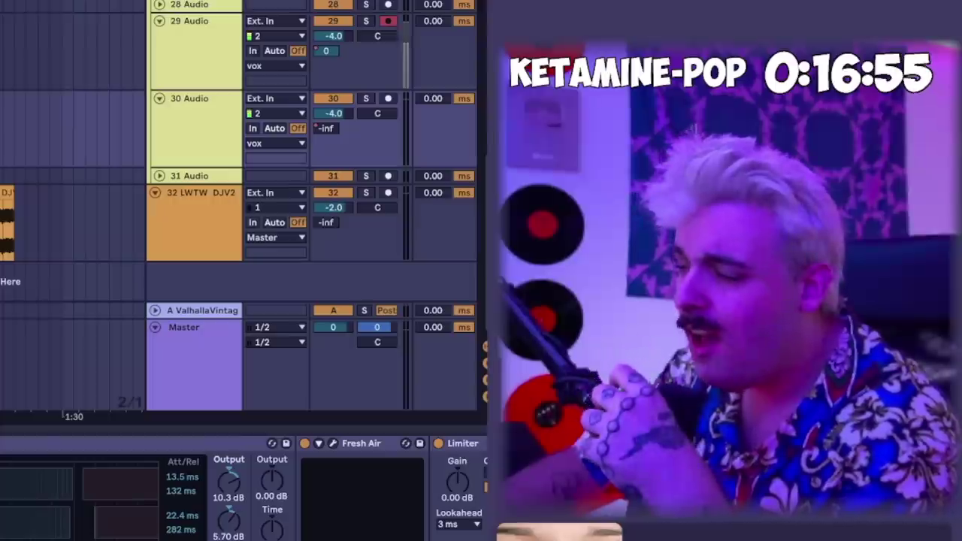
Select the 28 Audio track in the vox group
scroll(386, 191, up, 4)
scroll(387, 189, down, 3)
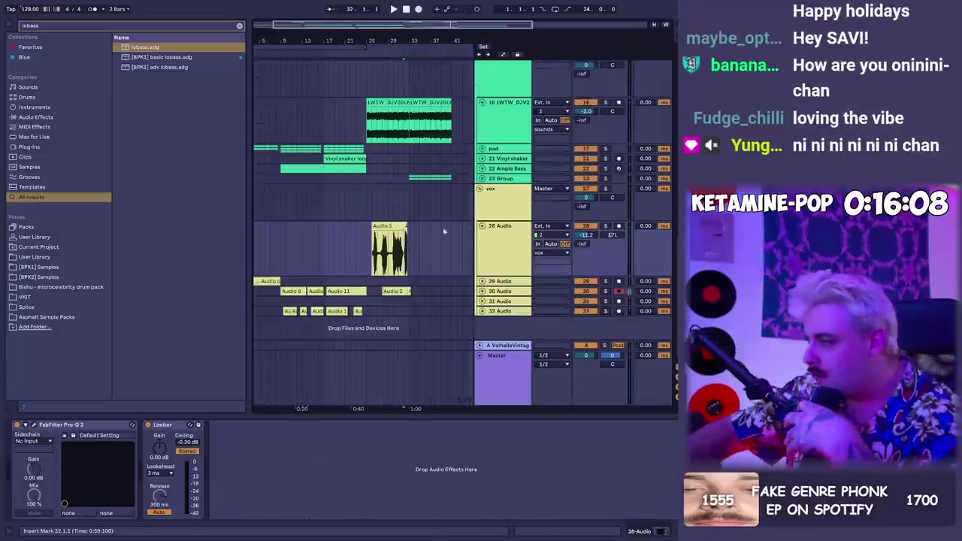
click(489, 239)
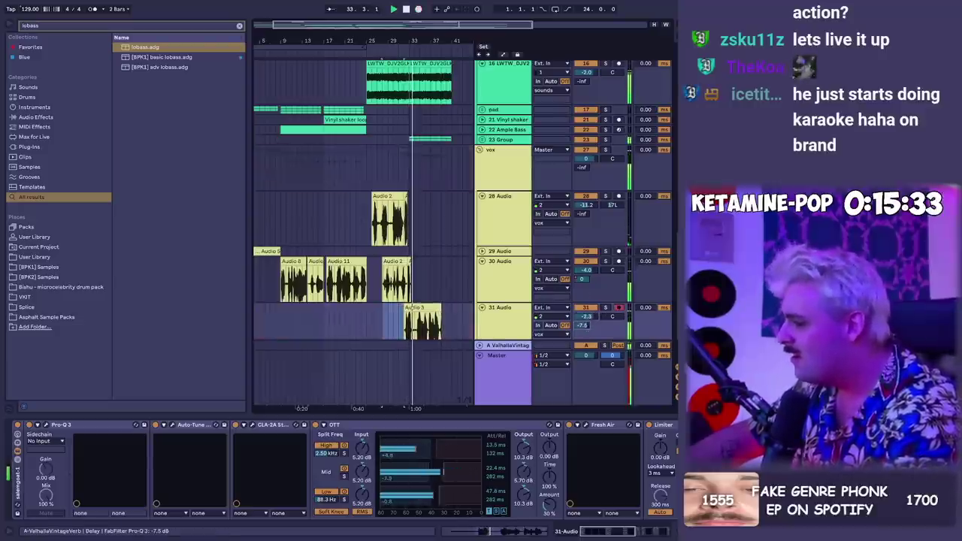
Record a new vocal take on 31 Audio from 34.1.1 and play it back
scroll(361, 225, down, 2)
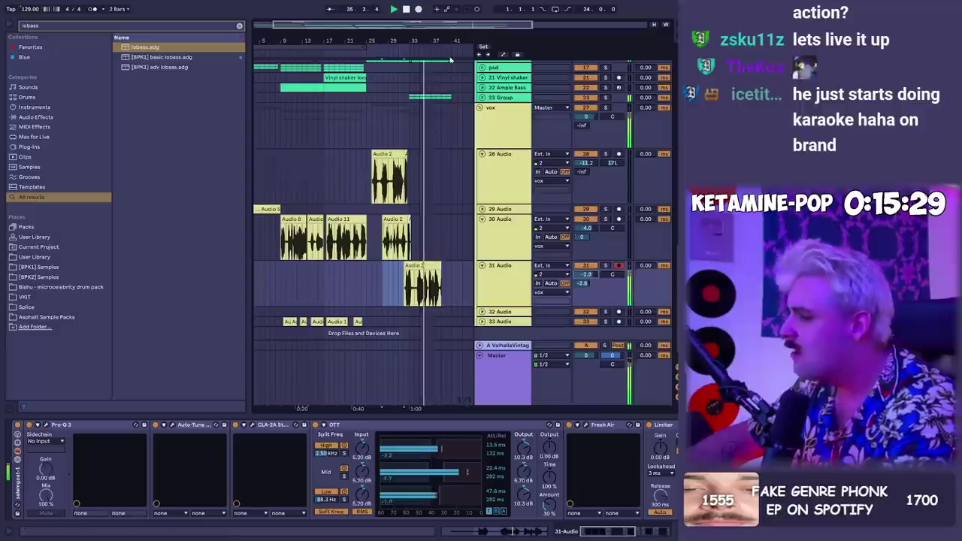
scroll(451, 60, up, 3)
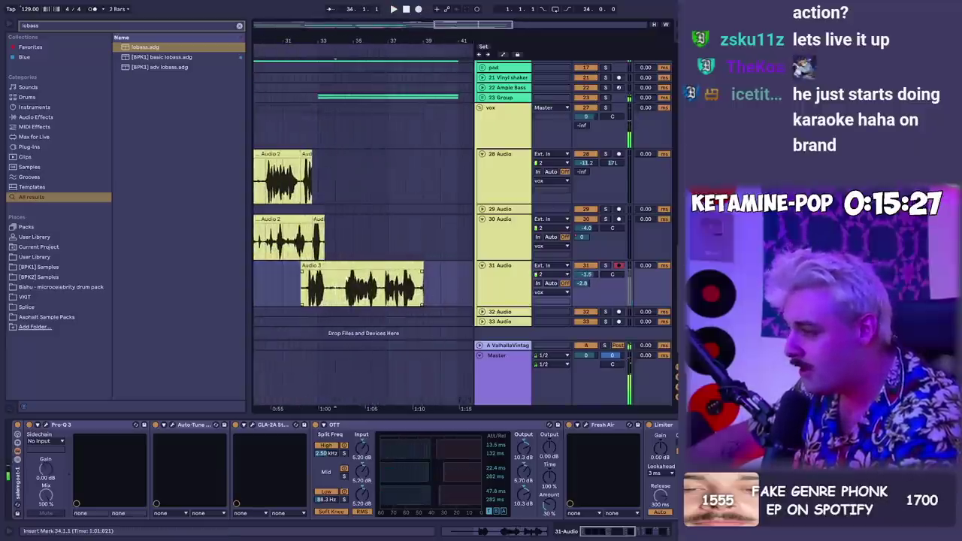
click(418, 9)
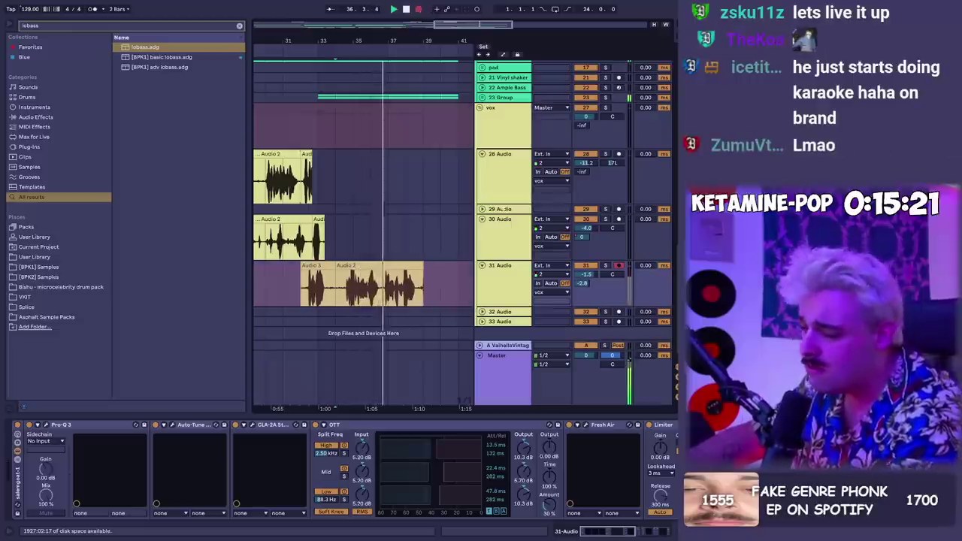
key(space)
key(space)
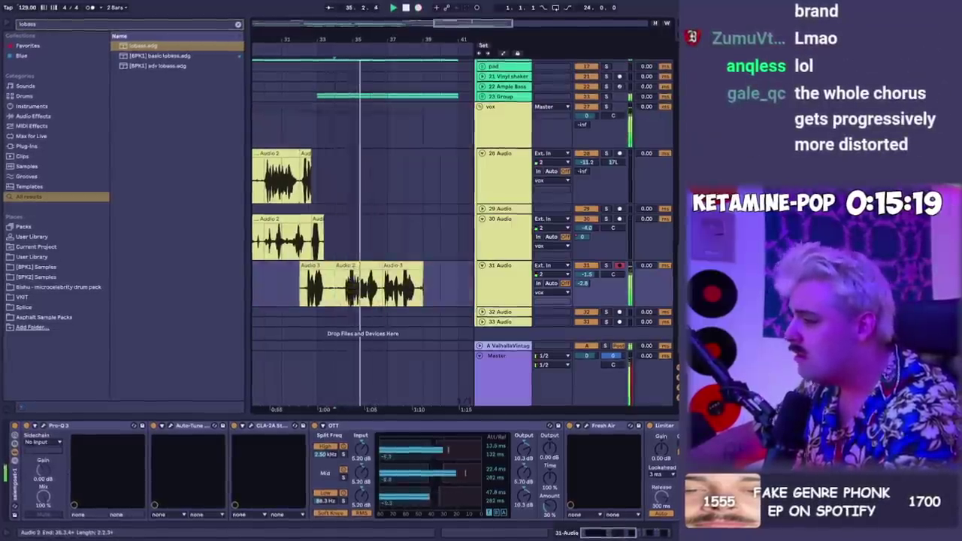
Move the cut before the last vocal clip on 31 Audio slightly earlier and delete the end of that clip
drag(384, 267, 380, 268)
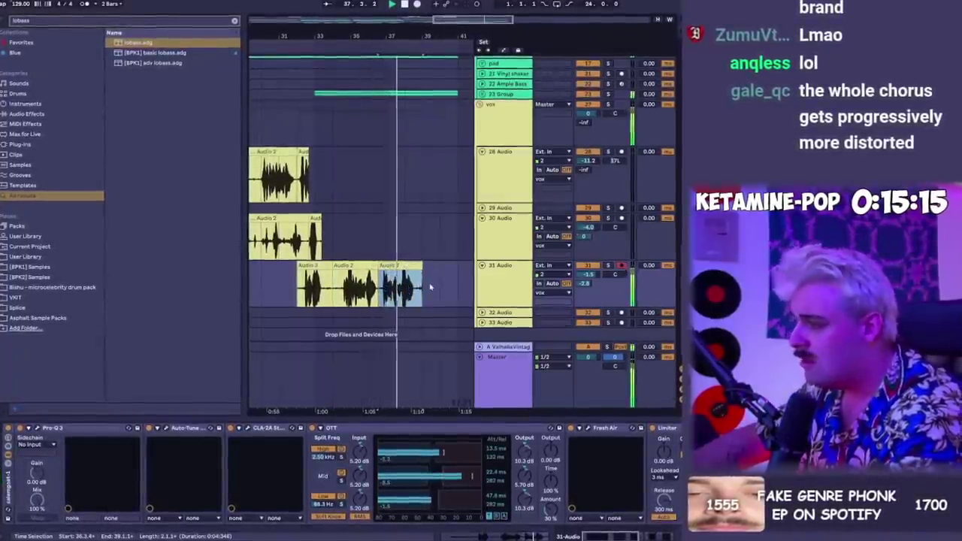
drag(417, 288, 433, 282)
key(Delete)
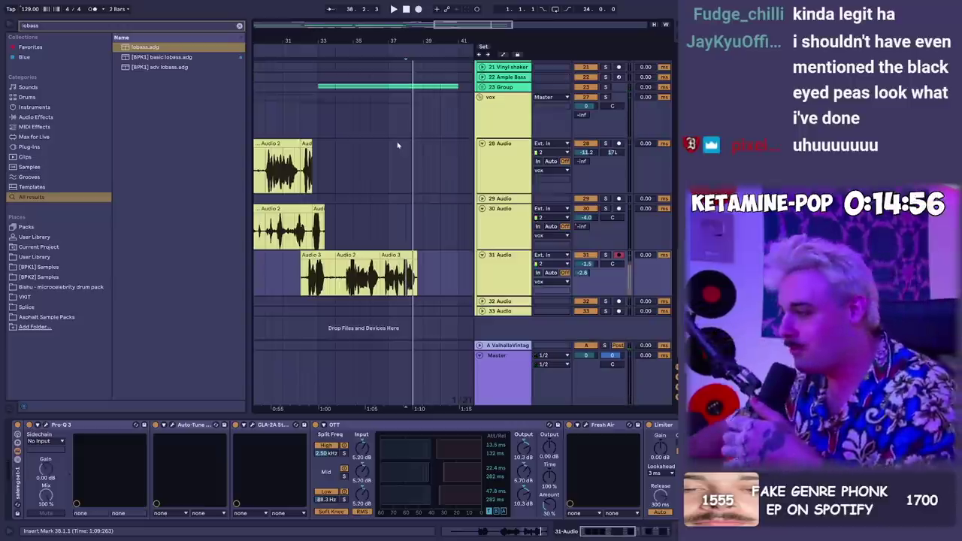
Record another vocal take on 31 Audio from around bar 38, after the existing vocal clips
click(420, 9)
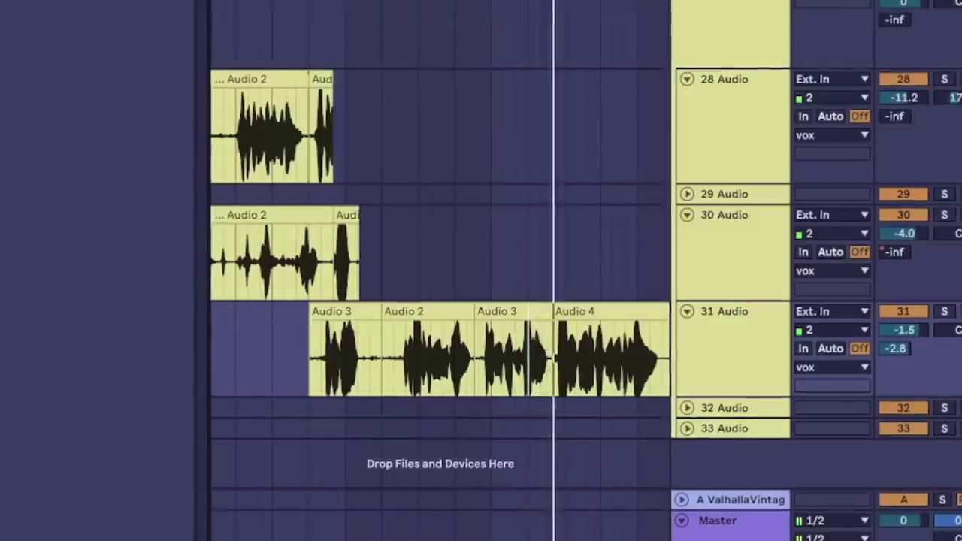
key(minus)
key(minus)
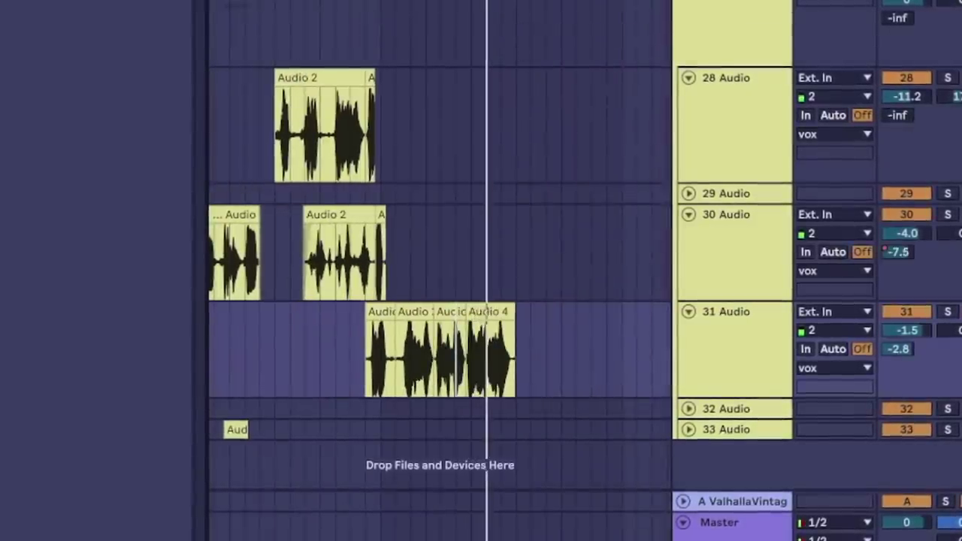
key(plus)
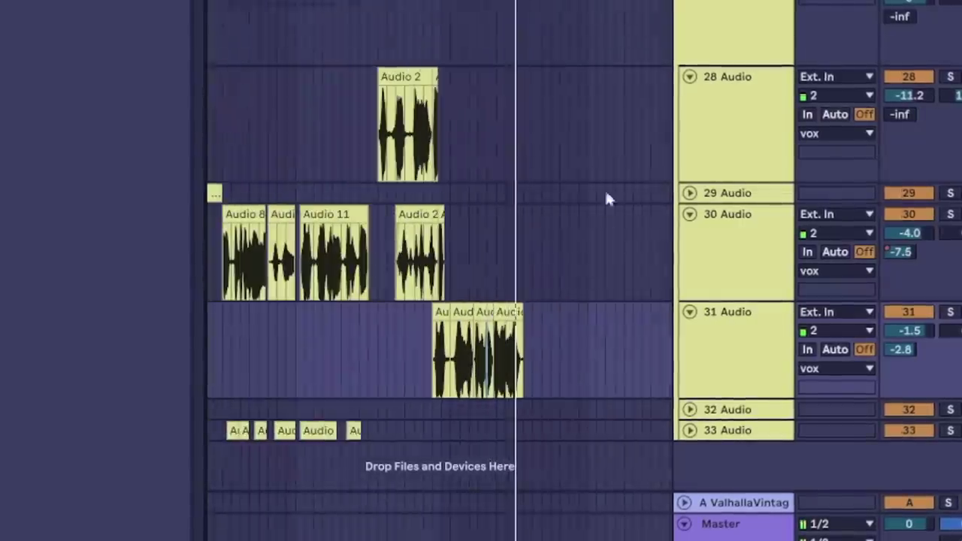
drag(605, 188, 519, 462)
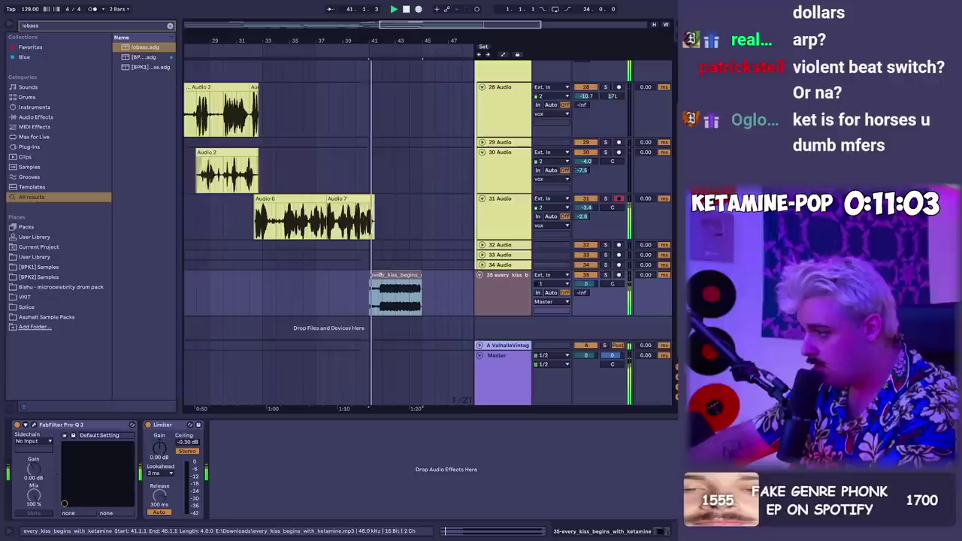
Inspect the settings and waveform of the every_kiss_begins_with_ketamine clip, and return to the device view
double_click(379, 276)
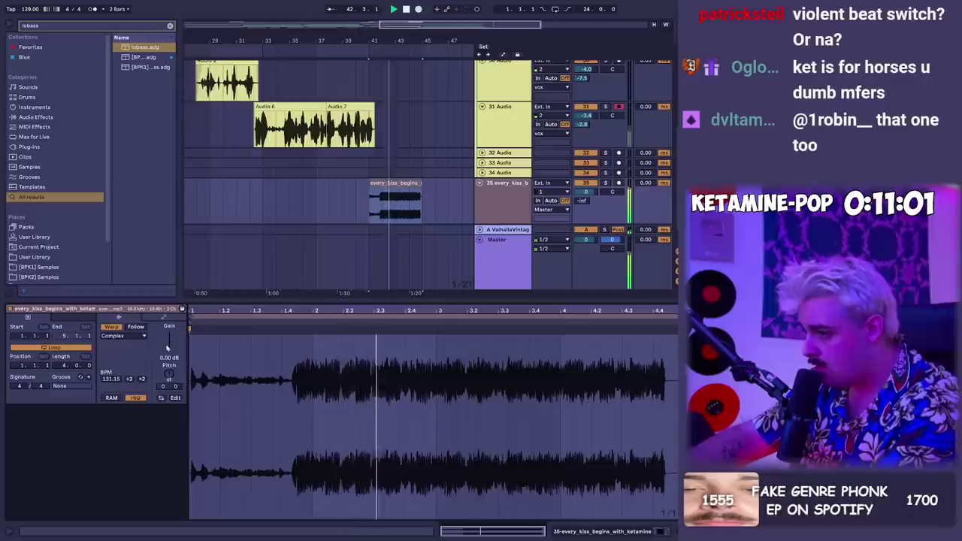
key(shift+Tab)
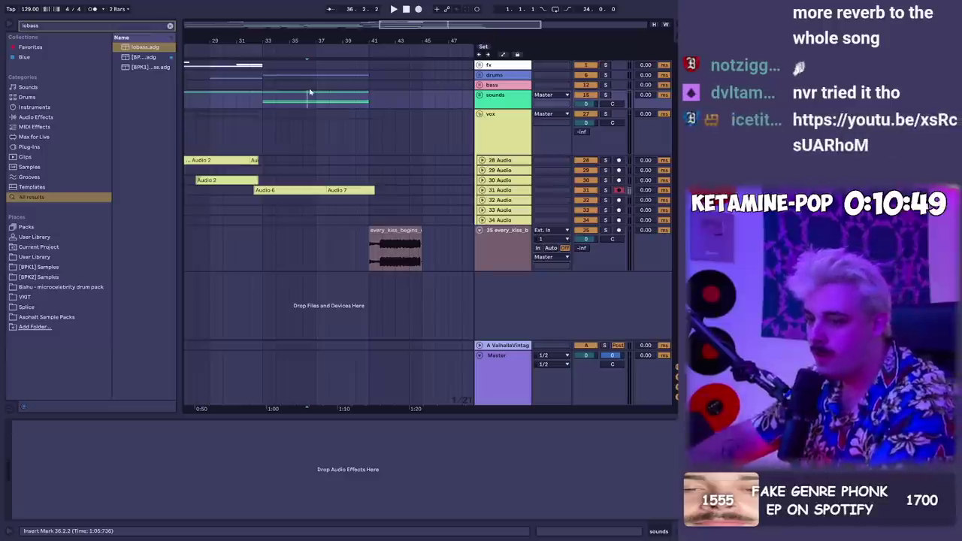
Switch to the browser to read the Codec plugin page, and select the Codec installer in the Desktop folder
key(alt+Tab)
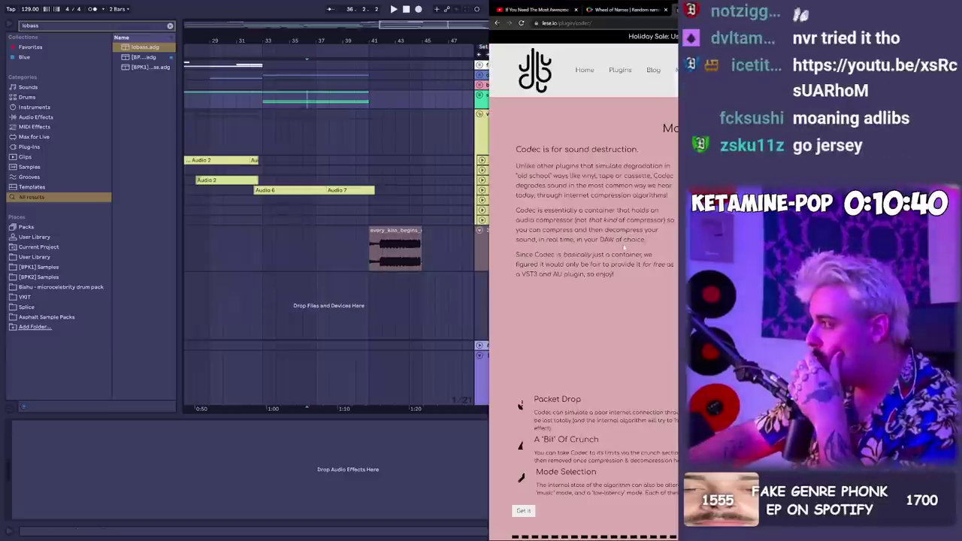
scroll(624, 246, down, 5)
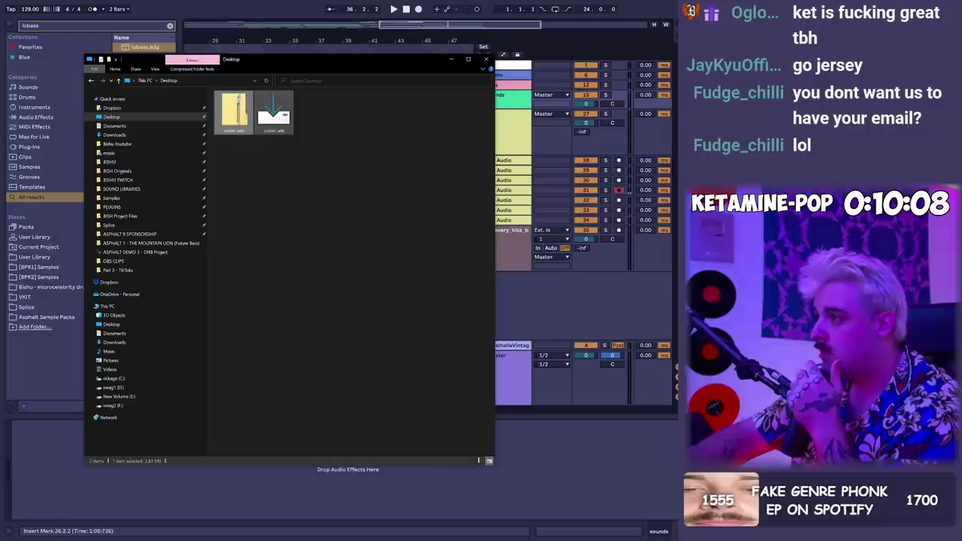
click(273, 114)
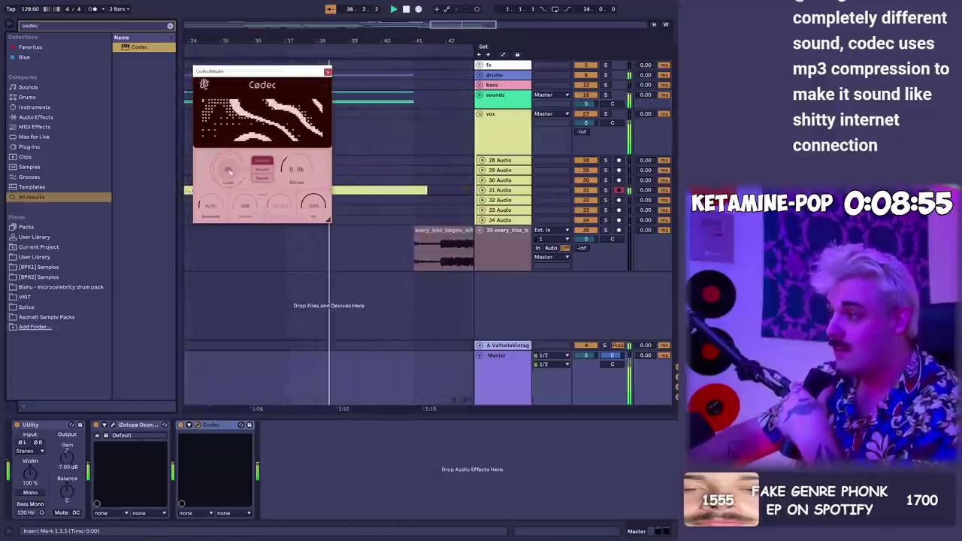
Set the Bitrate of the Codec plugin on the Master track to 42k
drag(303, 158, 303, 194)
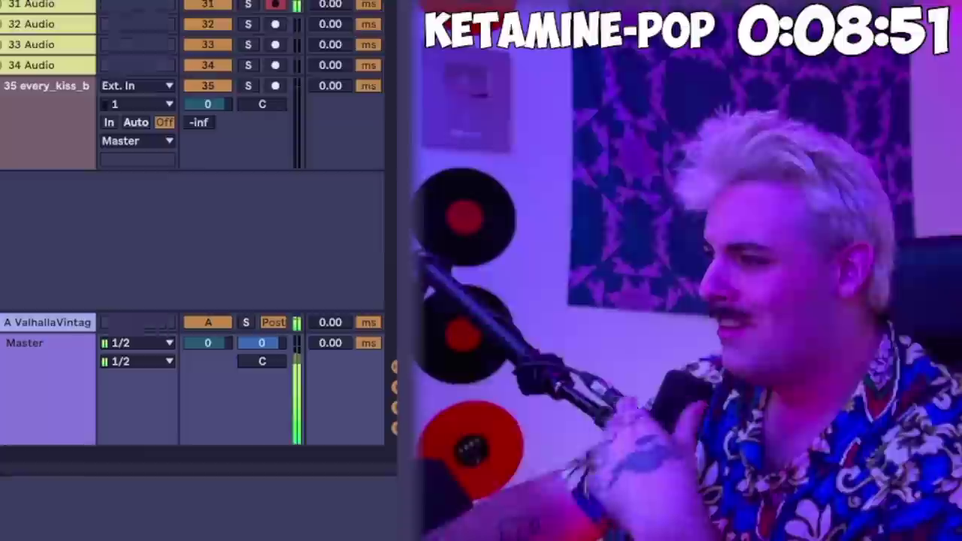
click(344, 453)
click(512, 382)
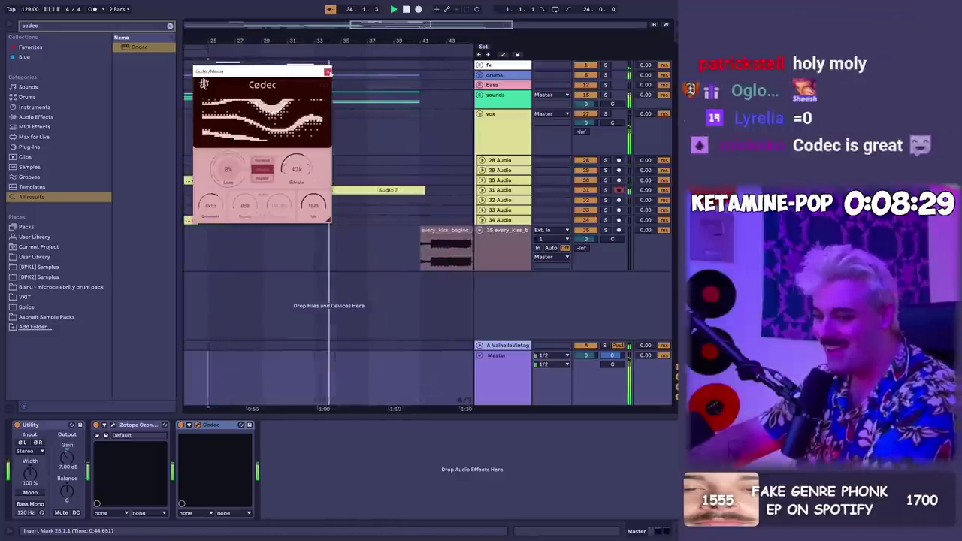
Automate Codec's Bitrate on the Master track to fall from about bar 34 to bar 41 and rise again at the every_kiss clip
click(206, 427)
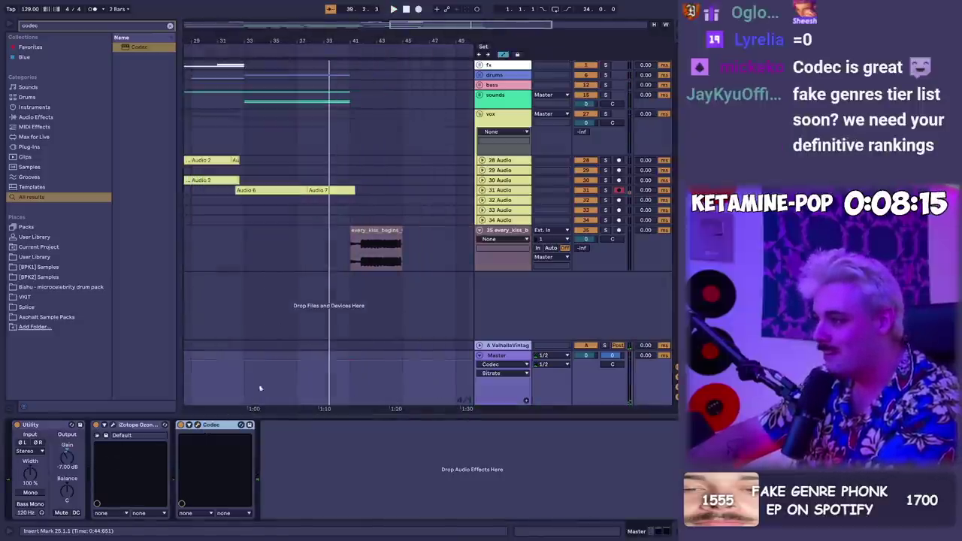
click(241, 364)
key(space)
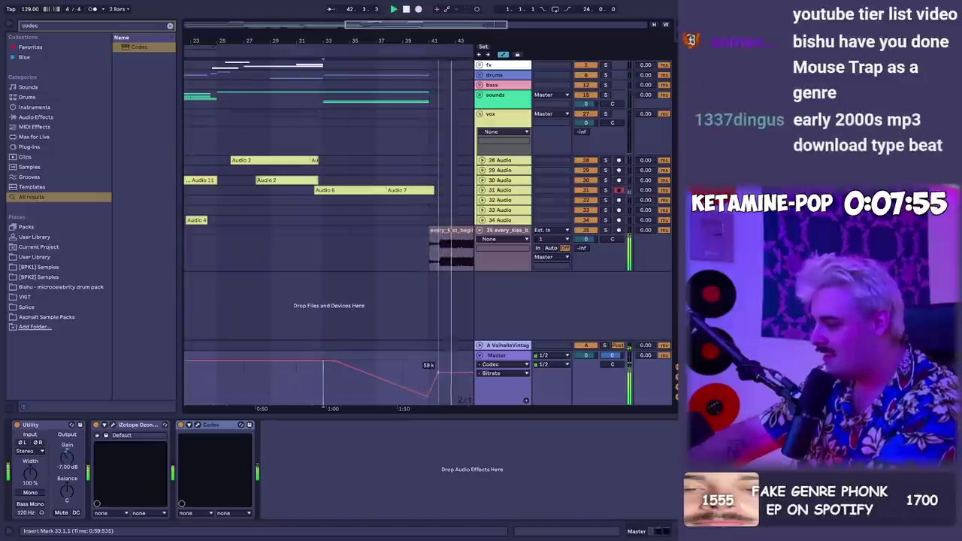
click(433, 372)
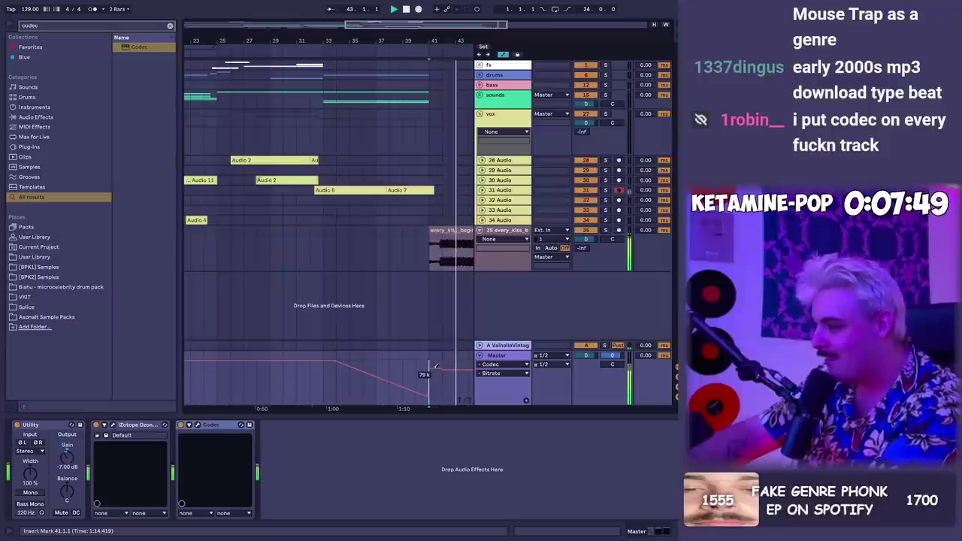
Leave automation mode and import KetamineEffects.wav from the Downloads folder onto a new audio track after the every_kiss clip
key(a)
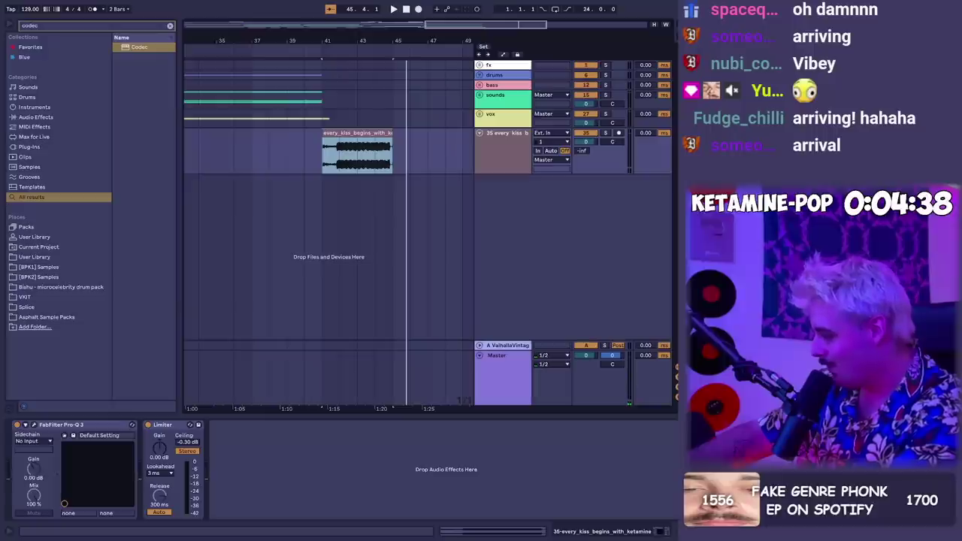
key(alt+Tab)
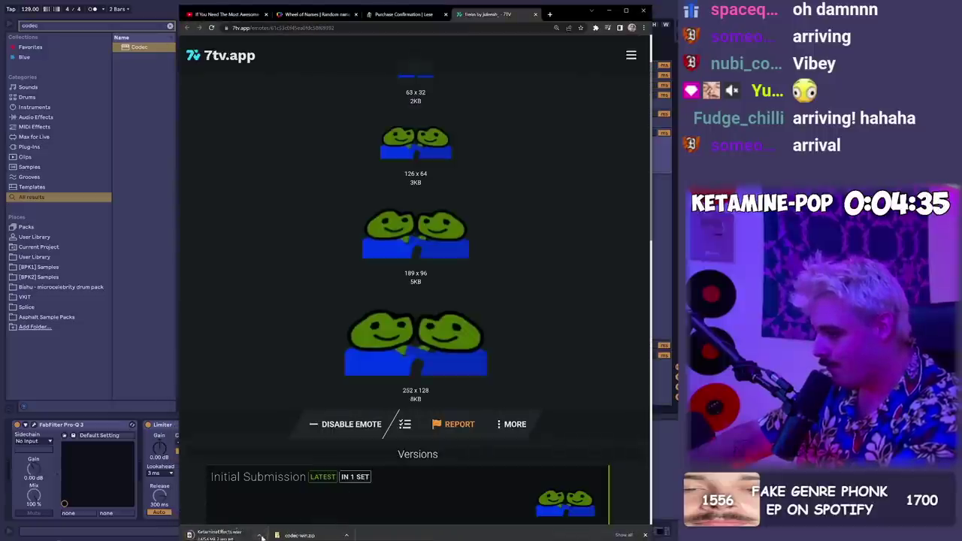
click(259, 536)
click(279, 509)
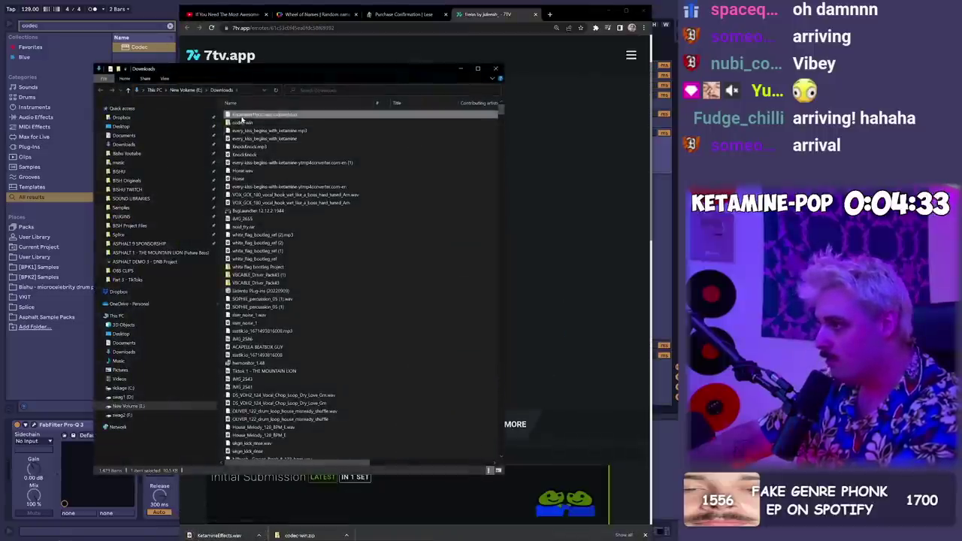
drag(313, 113, 340, 105)
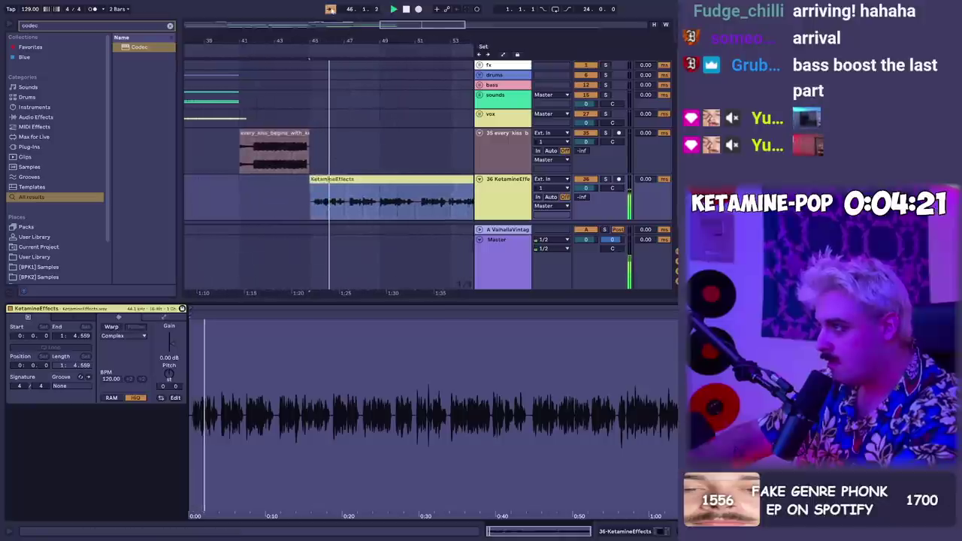
Move the KetamineEffects clip to bar 1 and remove everything in it after about bar 8
drag(354, 37, 354, 6)
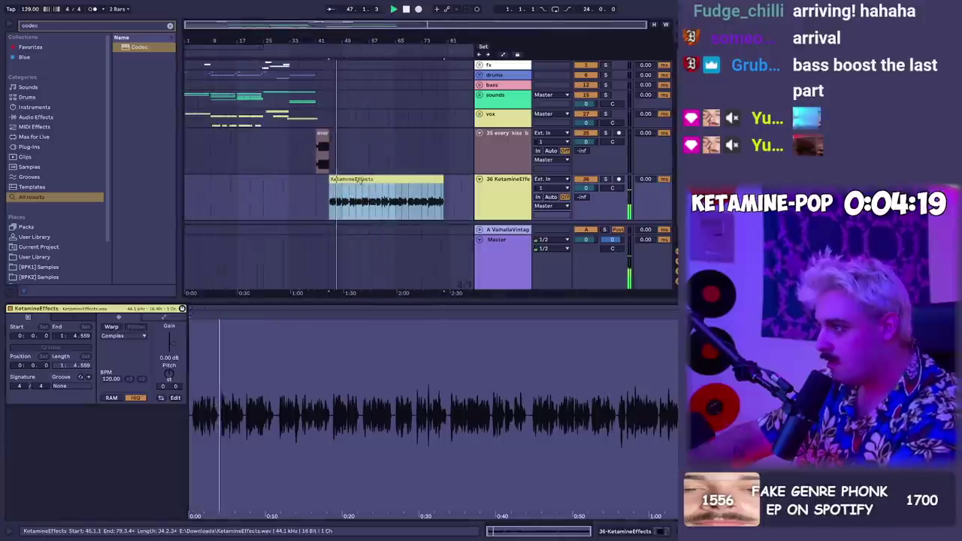
key(space)
drag(357, 180, 213, 189)
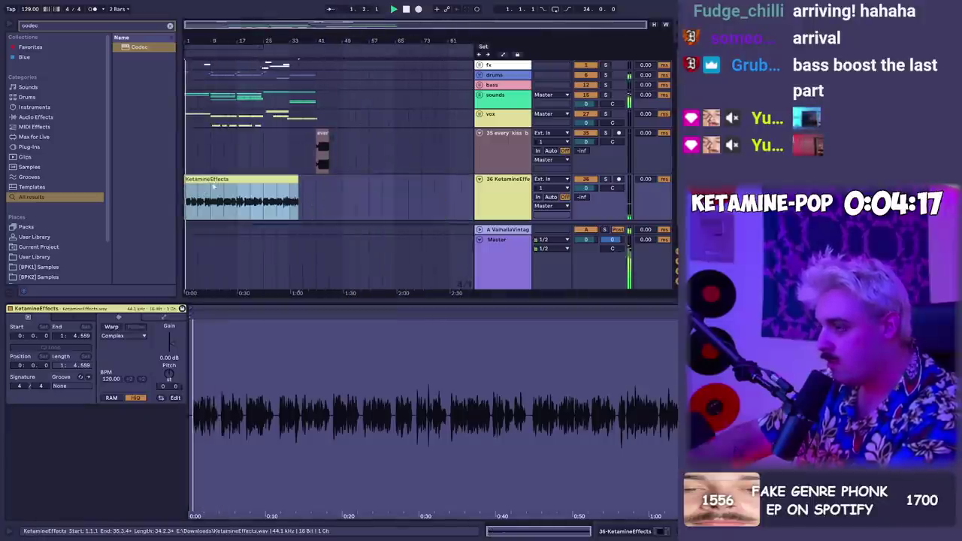
drag(212, 197, 382, 197)
key(Delete)
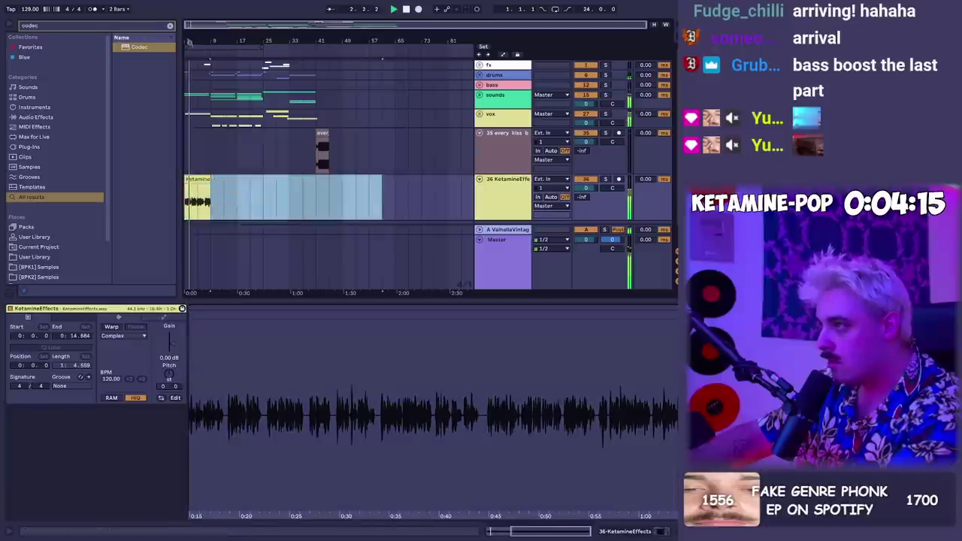
key(plus)
key(plus)
key(Delete)
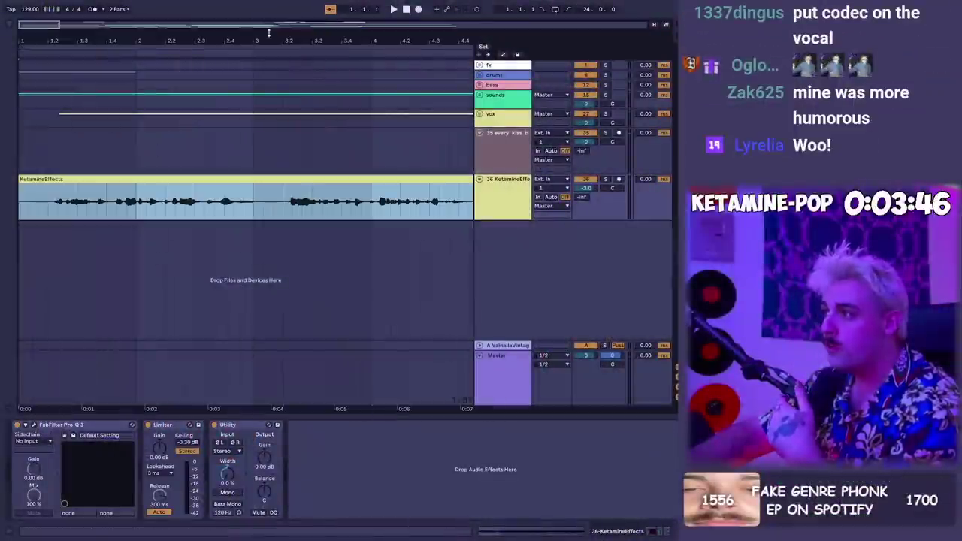
Play the song through from the start, unfolding the vox group and its tracks 30, 34 and 31 to follow the vocal clips
key(space)
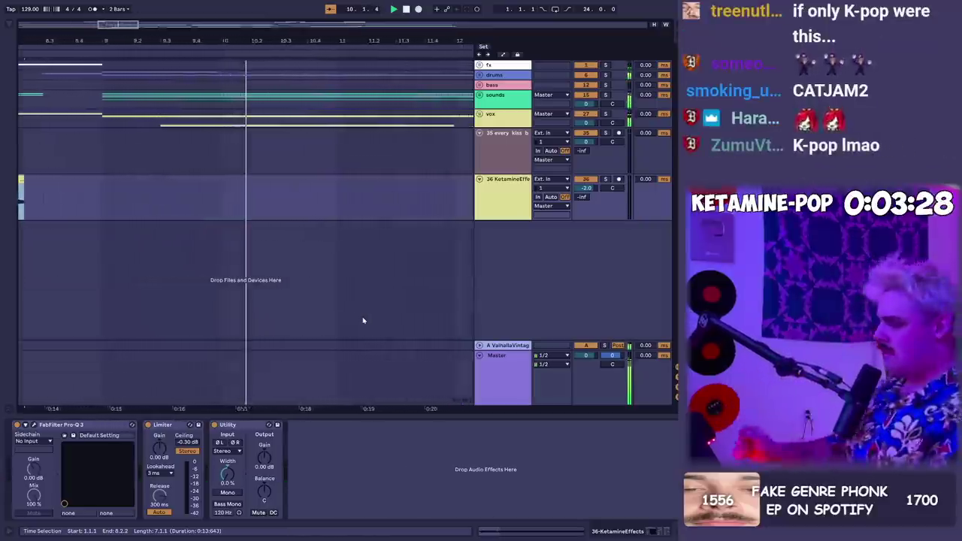
click(480, 115)
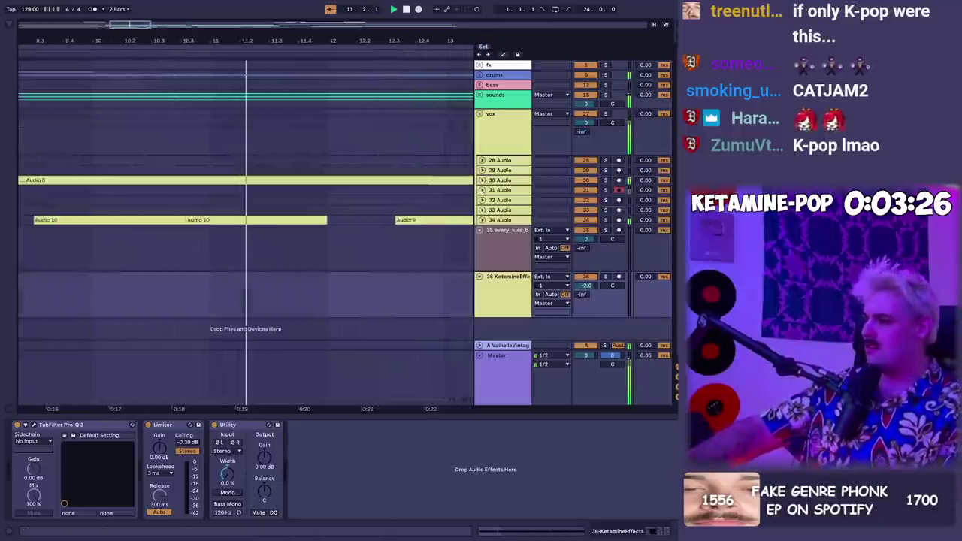
click(482, 181)
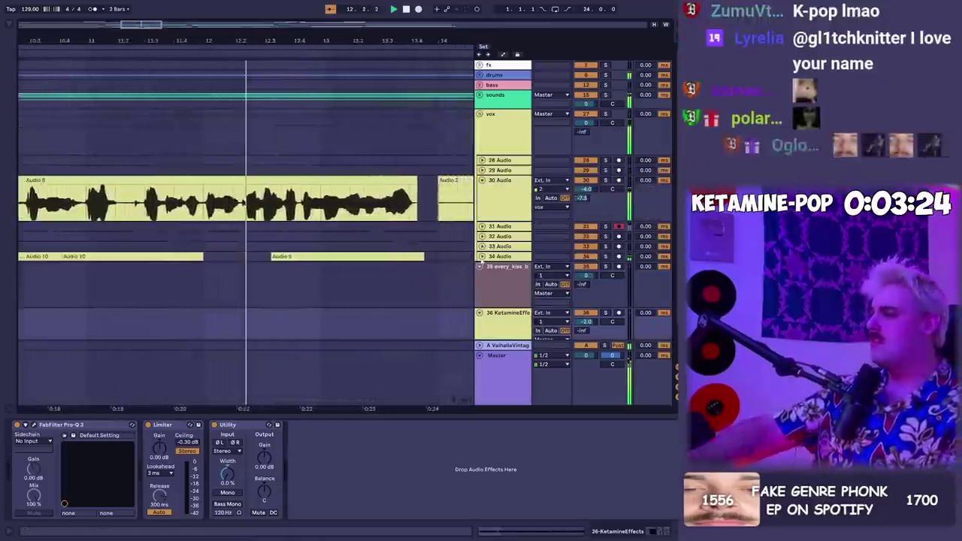
click(483, 257)
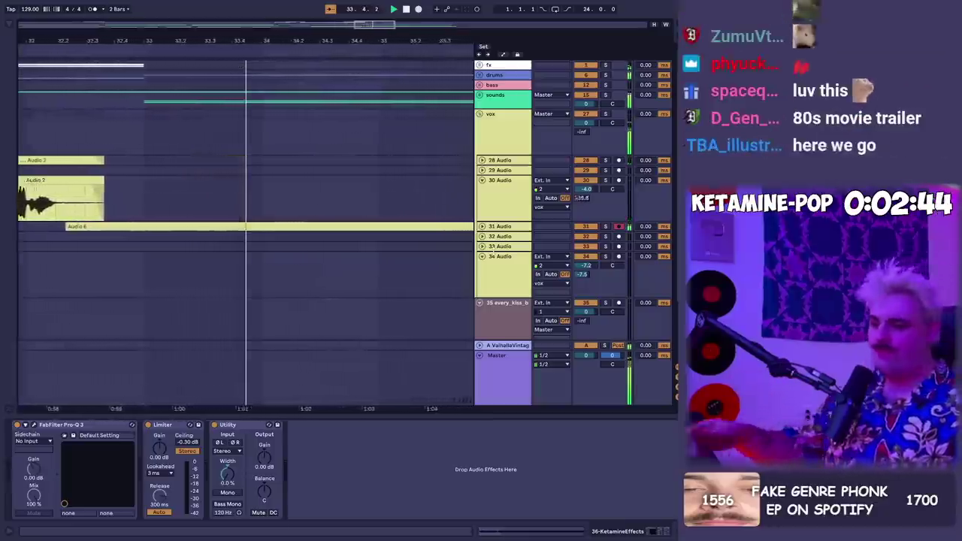
click(483, 226)
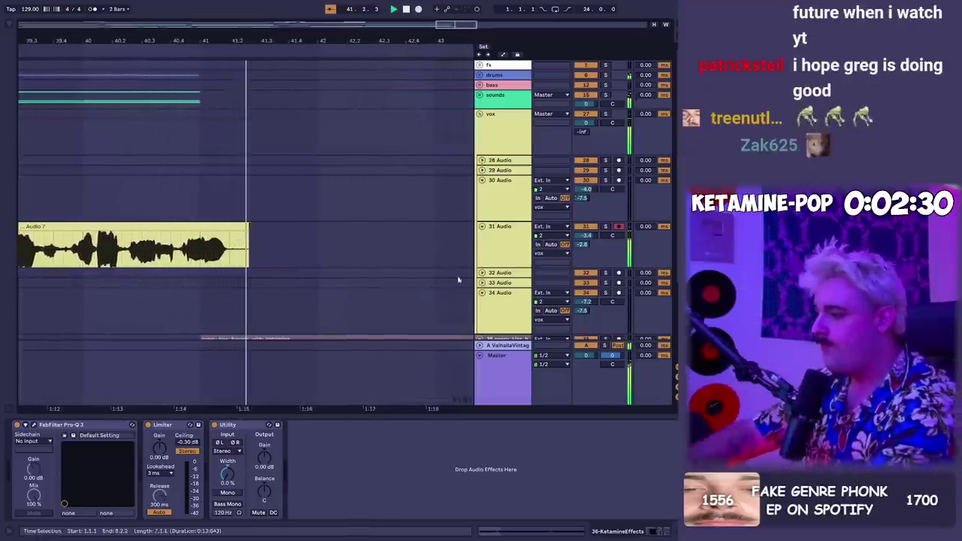
scroll(458, 280, down, 3)
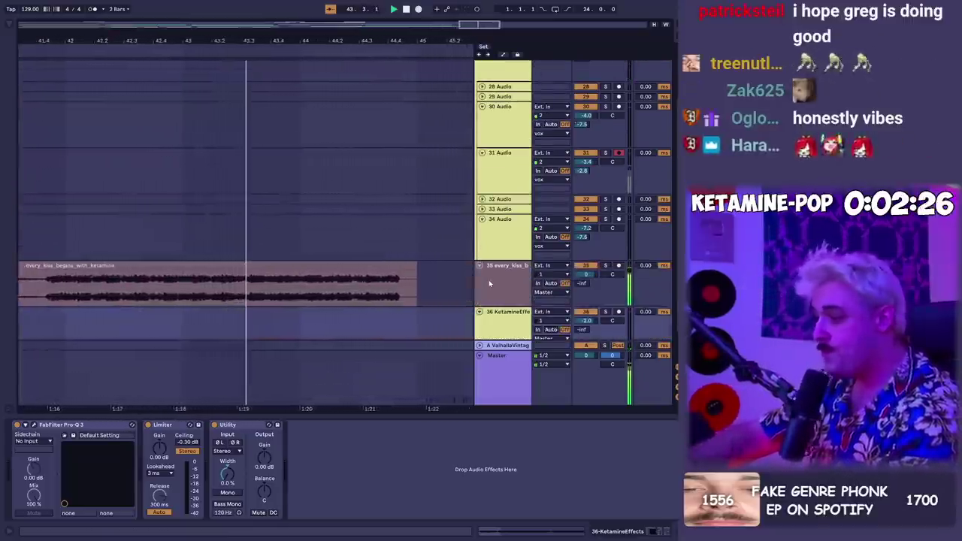
click(493, 282)
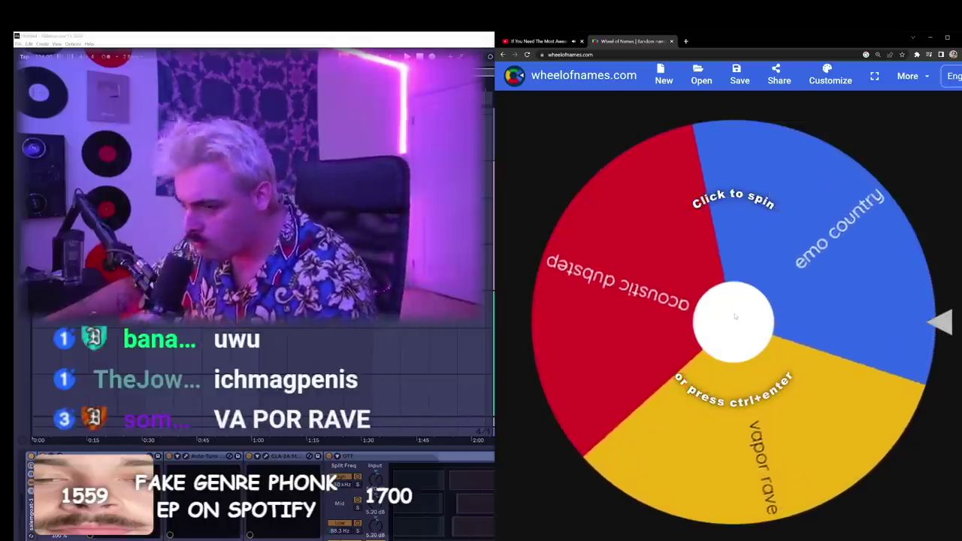
Spin the wheelofnames.com genre wheel, and read about vaporwave tempo and production in the Google results and wikiHow's How to Make Vaporwave
click(735, 317)
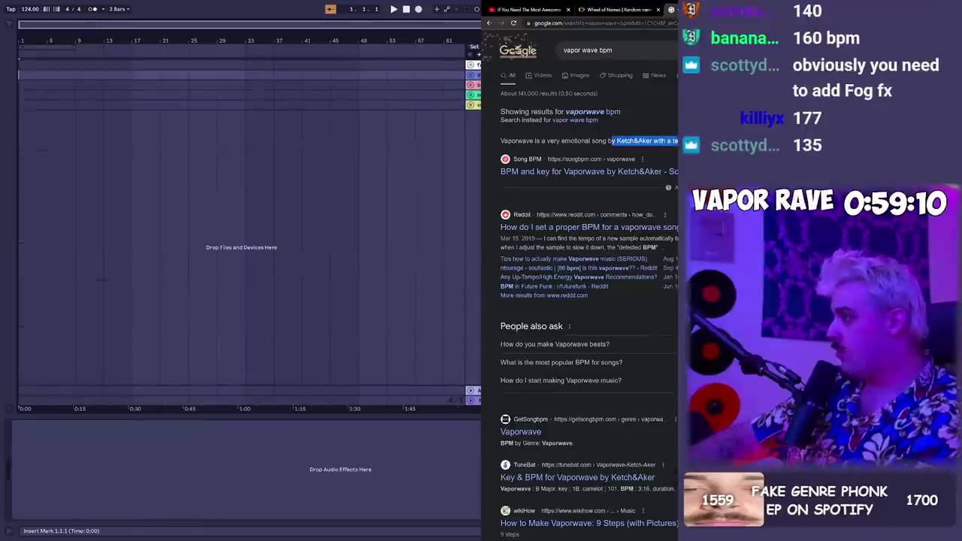
click(660, 145)
scroll(591, 239, down, 3)
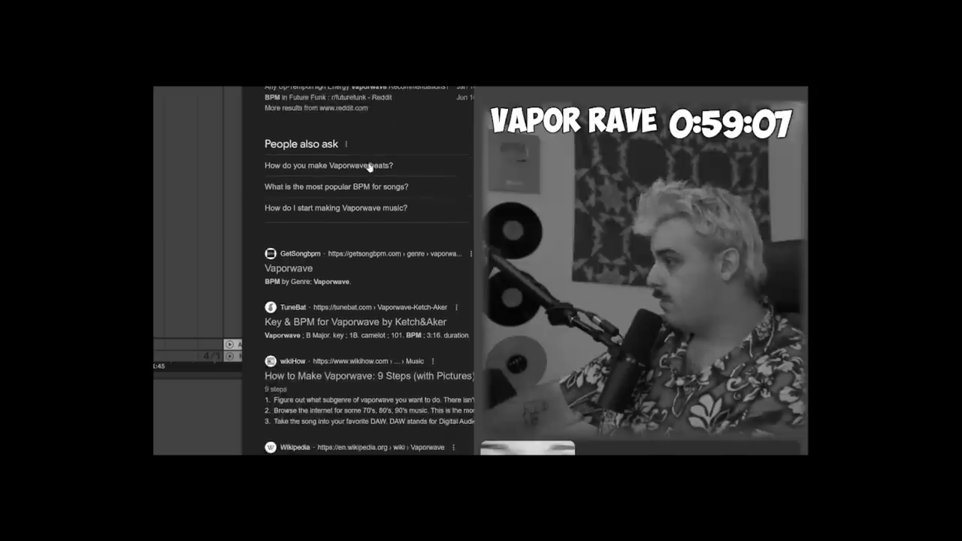
click(368, 167)
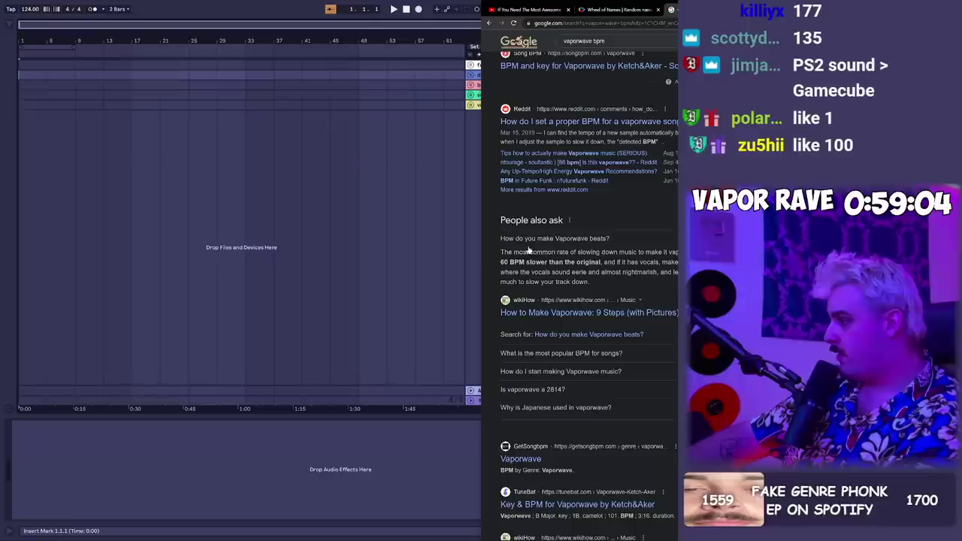
drag(525, 239, 676, 253)
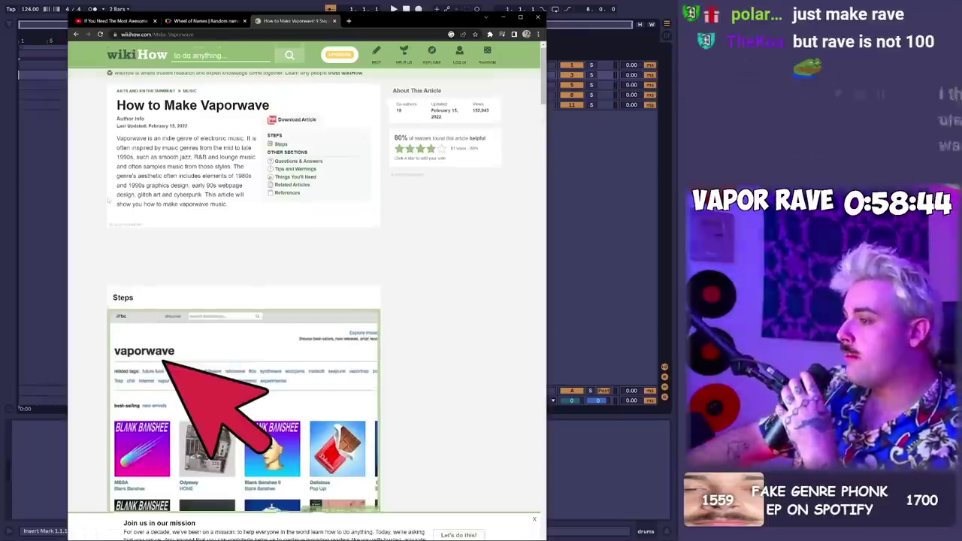
scroll(244, 301, down, 3)
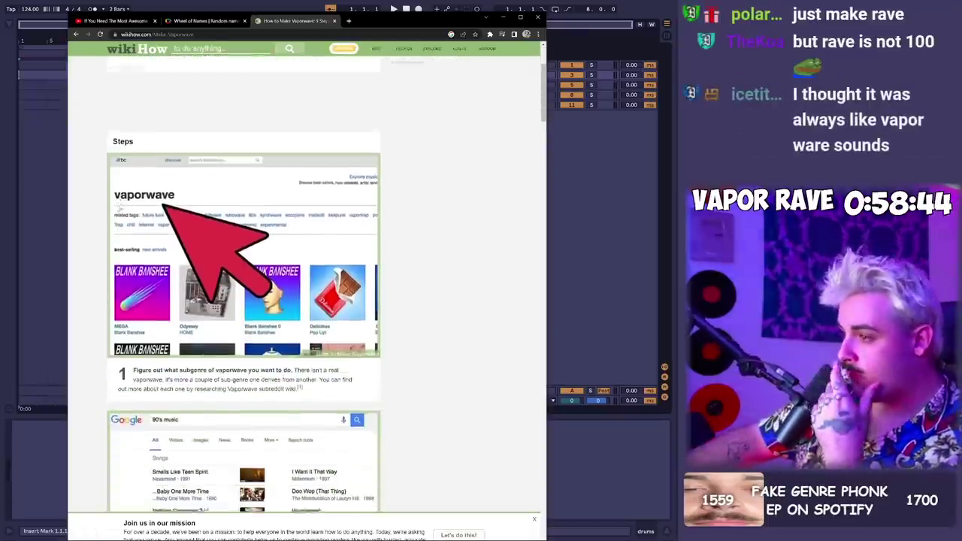
scroll(161, 204, down, 3)
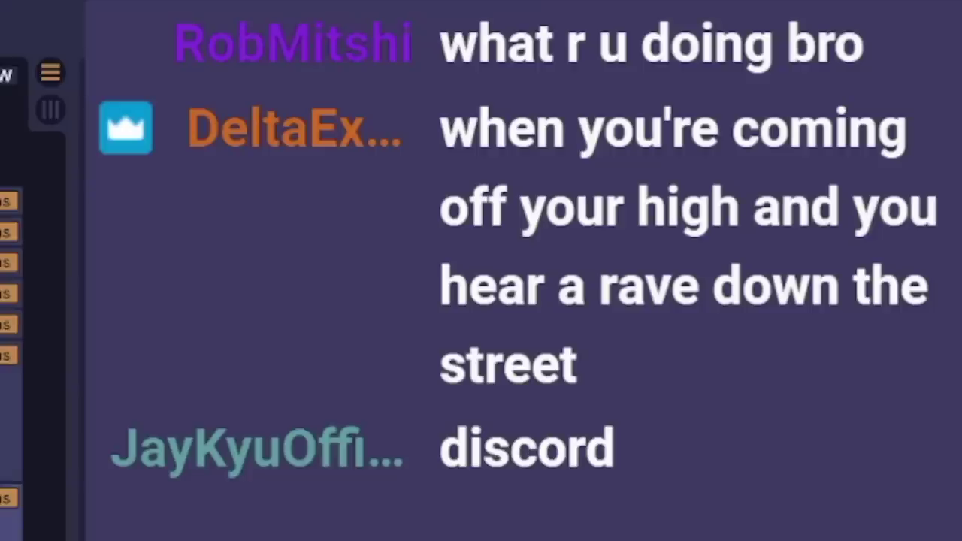
Place the Toney Fountaine clip's start at its first transient and warp the clip from there
double_click(10, 421)
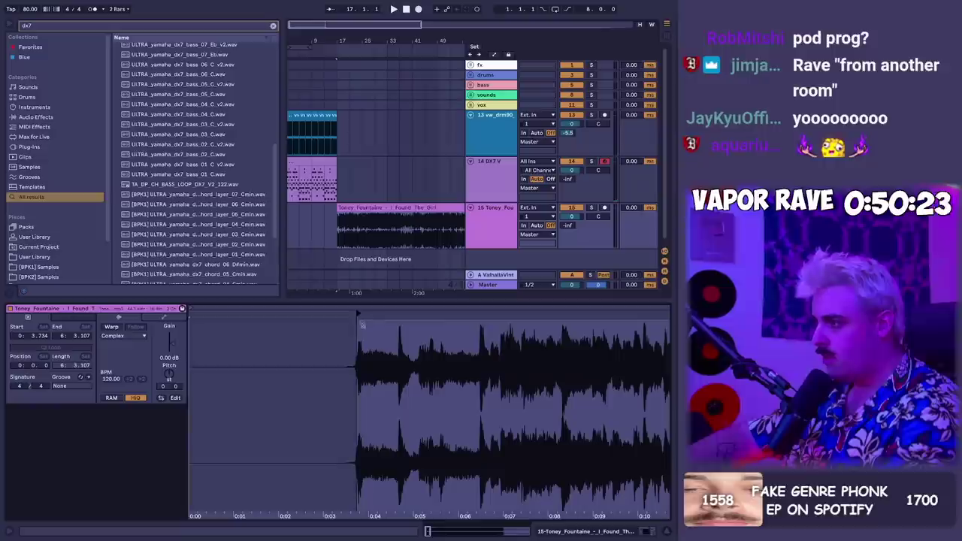
drag(363, 325, 325, 317)
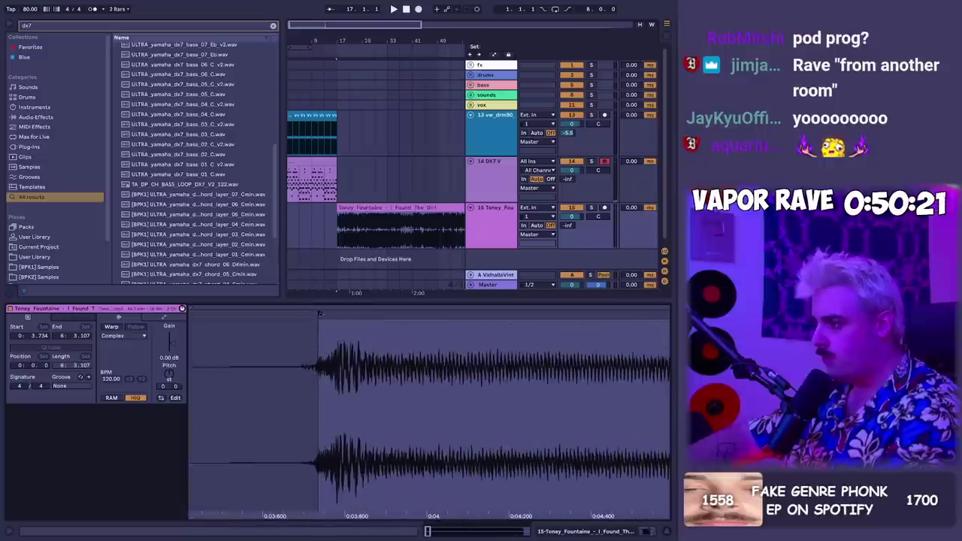
right_click(316, 314)
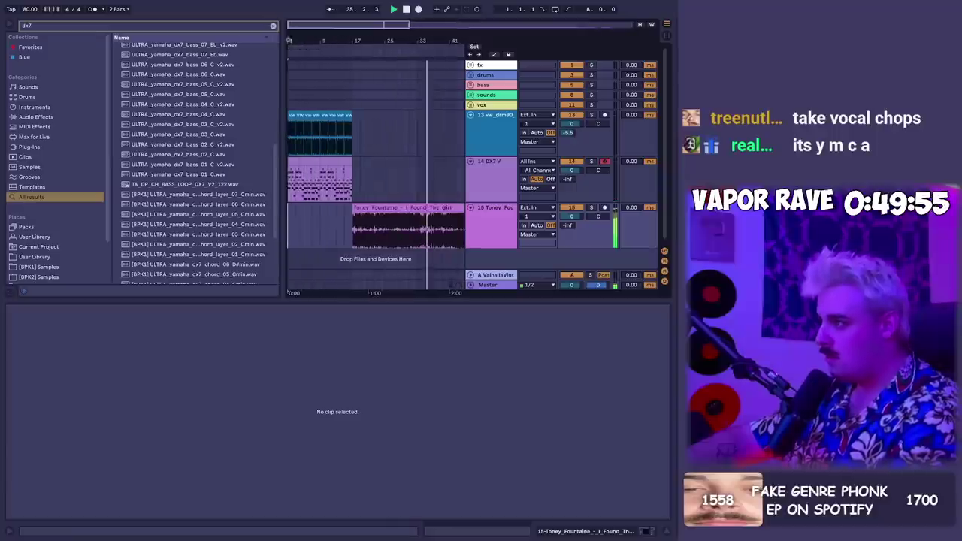
Copy bars 33 to 37 of the Toney Fountaine clip to bar 1, duplicate the excerpt up to bar 17 and delete the remaining audio
drag(427, 45, 403, 234)
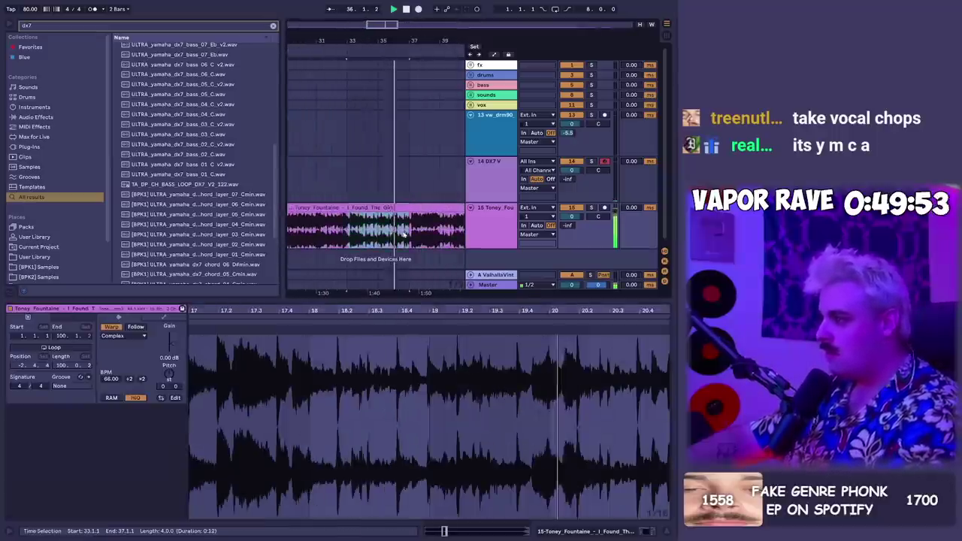
key(minus)
key(minus)
key(minus)
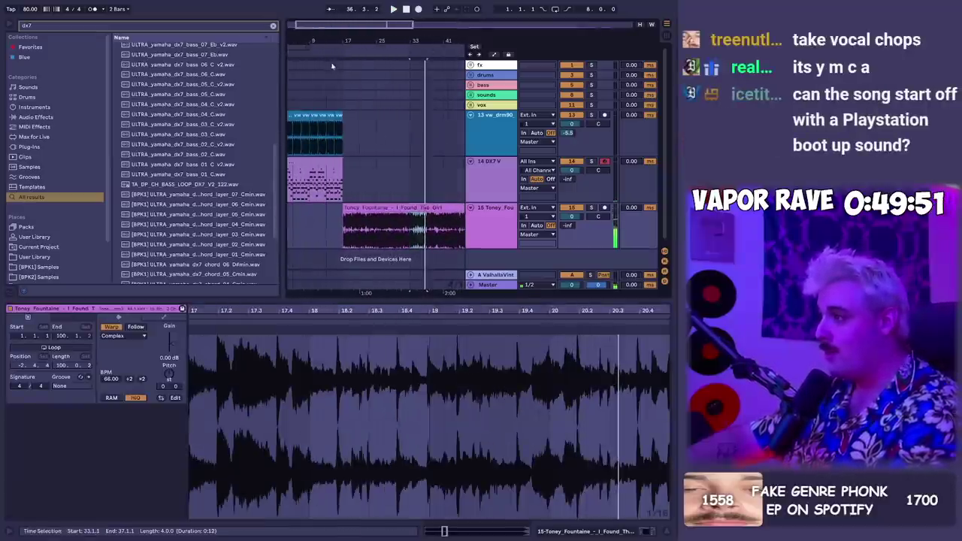
click(291, 215)
key(ctrl+v)
key(ctrl+d)
key(ctrl+d)
key(ctrl+d)
key(Delete)
drag(349, 219, 233, 288)
Mute the DX7 V track and transpose the Toney Fountaine loop to +3 semitones during playback
click(572, 161)
key(space)
drag(172, 378, 171, 372)
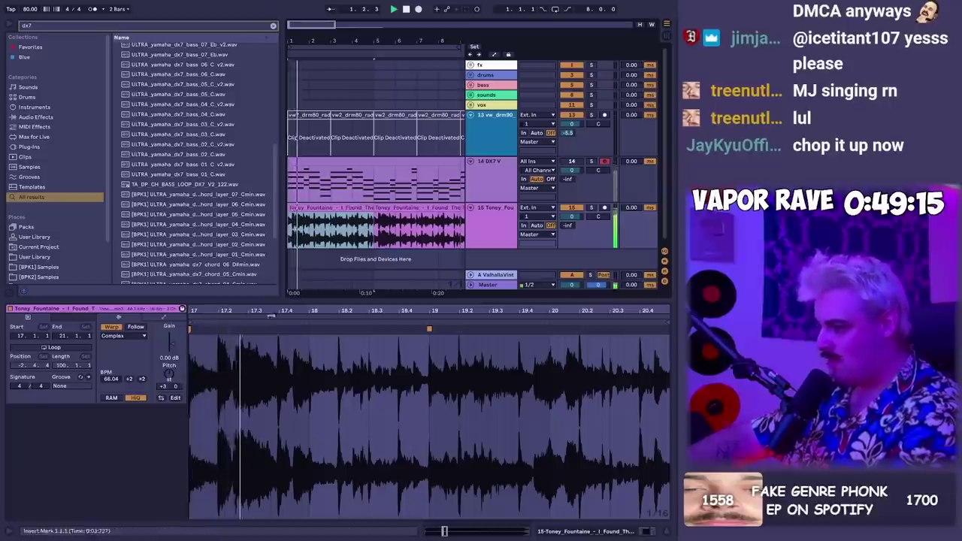
Add a warp marker near beat 20.2 of the Toney Fountaine sample, and transpose all four of its clips to -3 semitones
drag(543, 312, 436, 314)
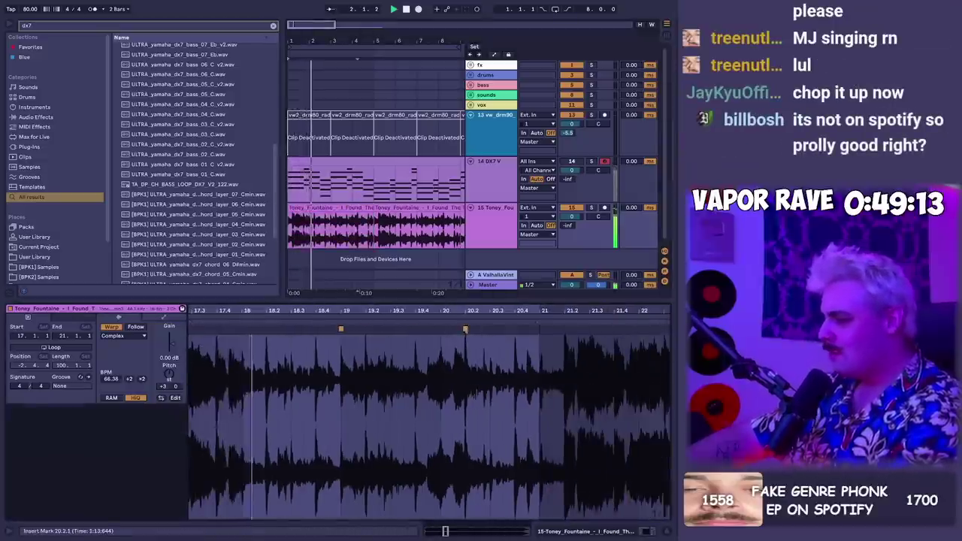
click(421, 208)
scroll(401, 83, right, 1)
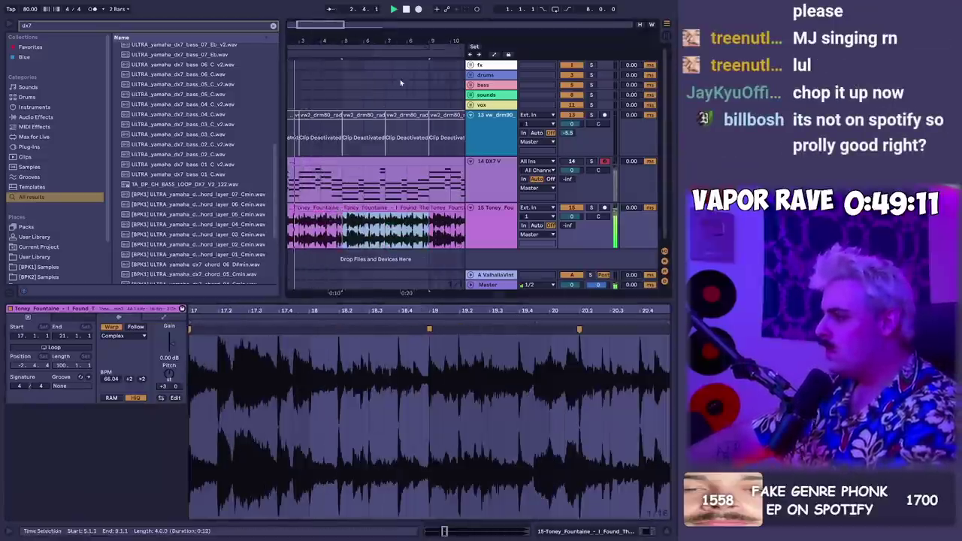
drag(413, 43, 412, 15)
shift+click(308, 208)
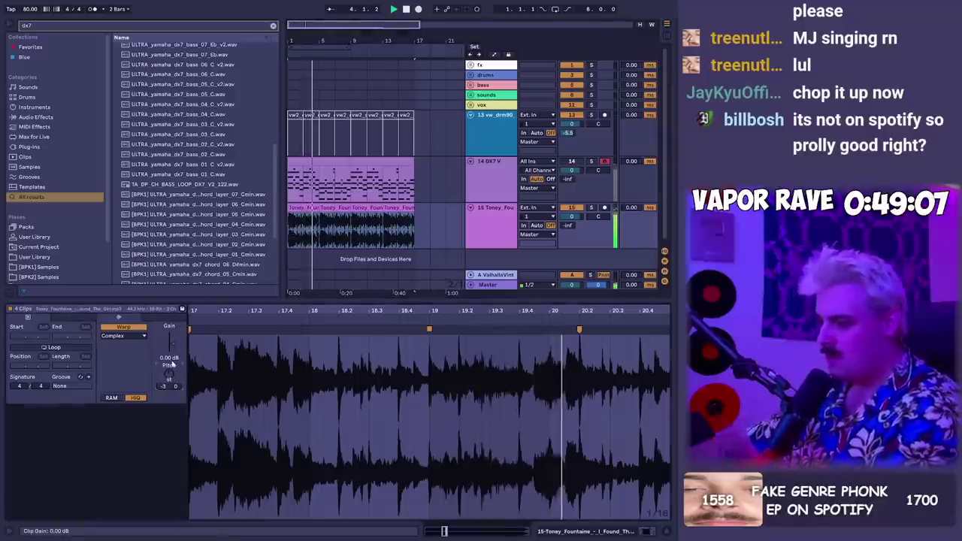
Set the Toney Fountaine track's send to the ValhallaVintageVerb return to -1.8 dB and add the Reverb effect to the track
drag(569, 226, 569, 215)
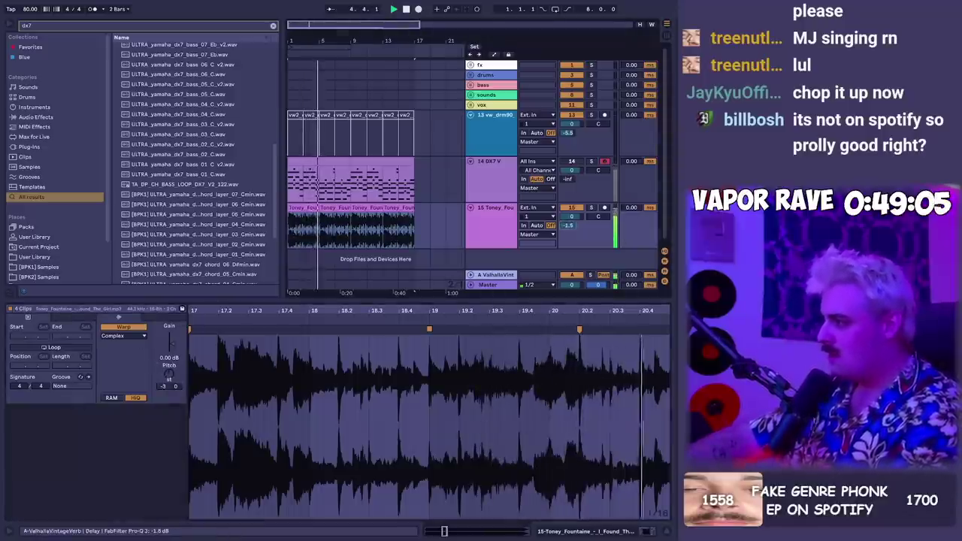
key(ctrl+f)
text(REVER)
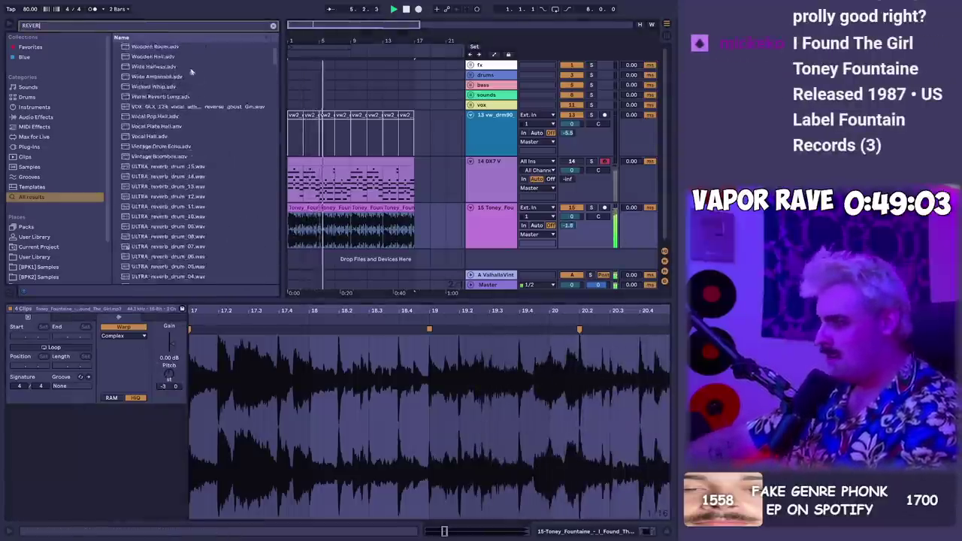
scroll(191, 72, up, 1)
double_click(135, 47)
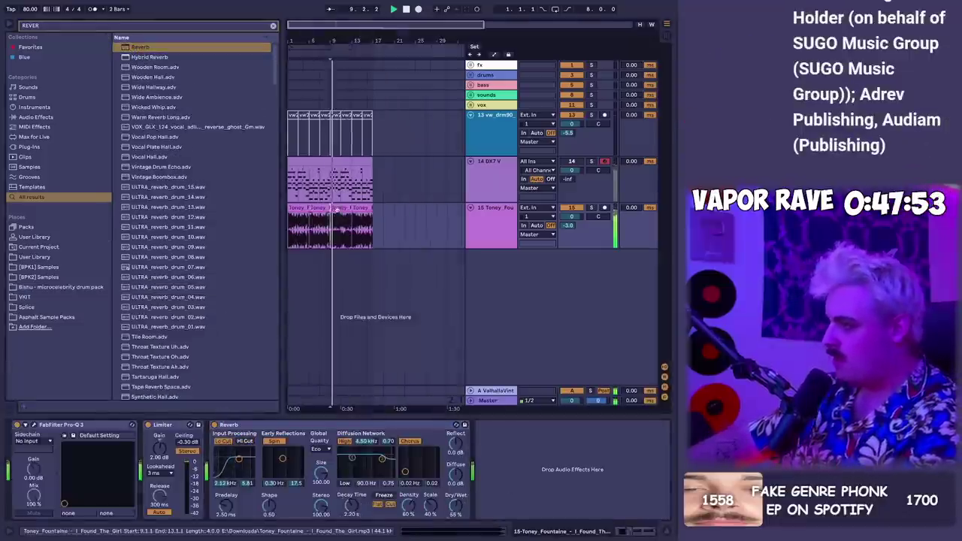
Open the Toney Fountaine clip at bar 9 and extend it to bar 17 in place of the fourth clip
double_click(334, 230)
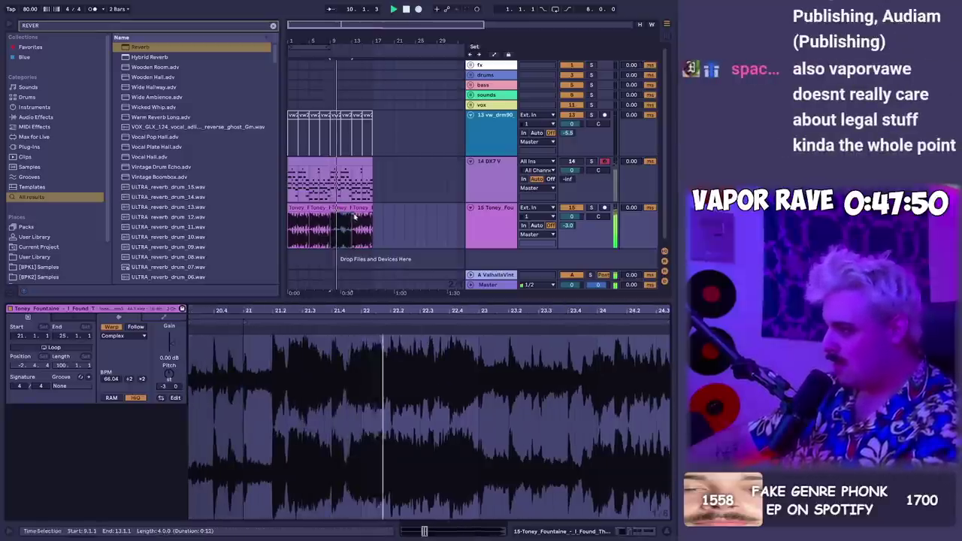
click(322, 208)
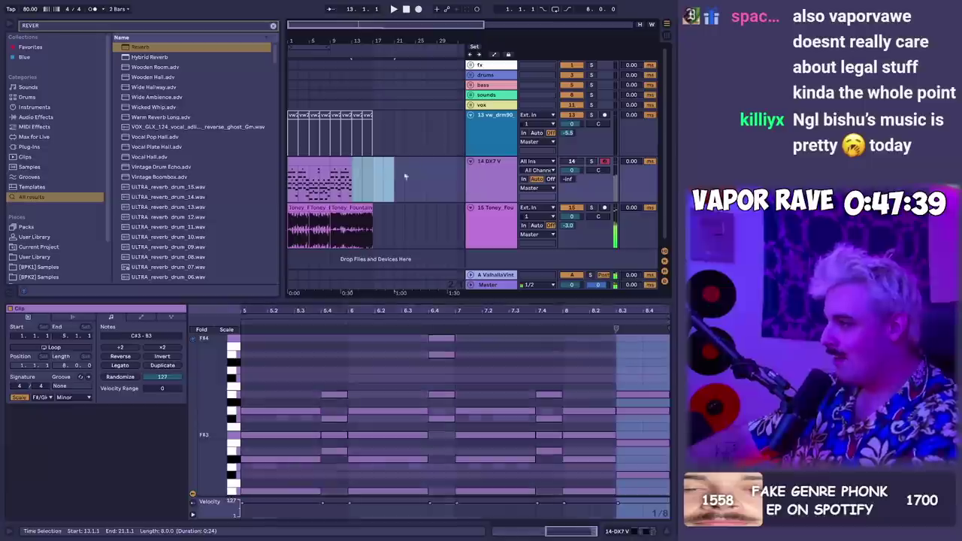
Delete the DX7 V track
click(490, 179)
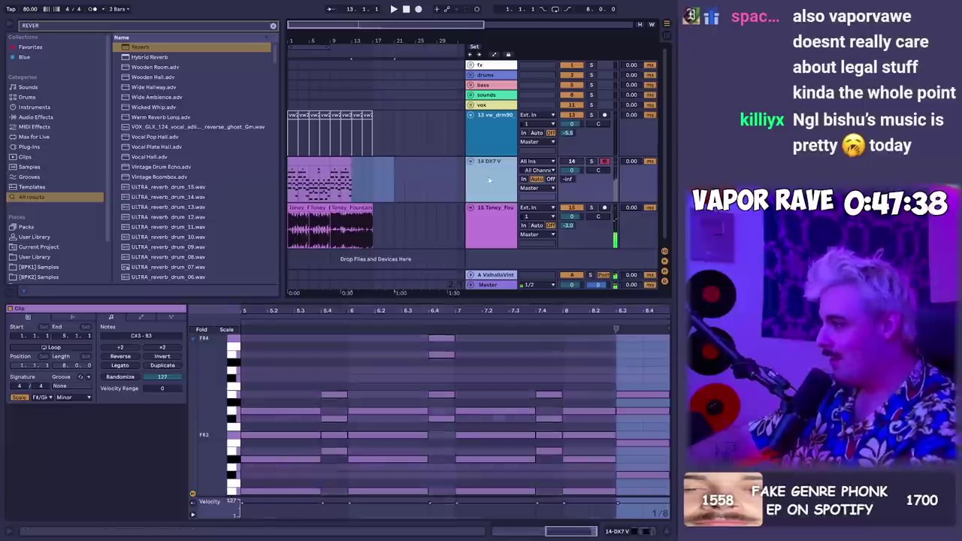
key(Delete)
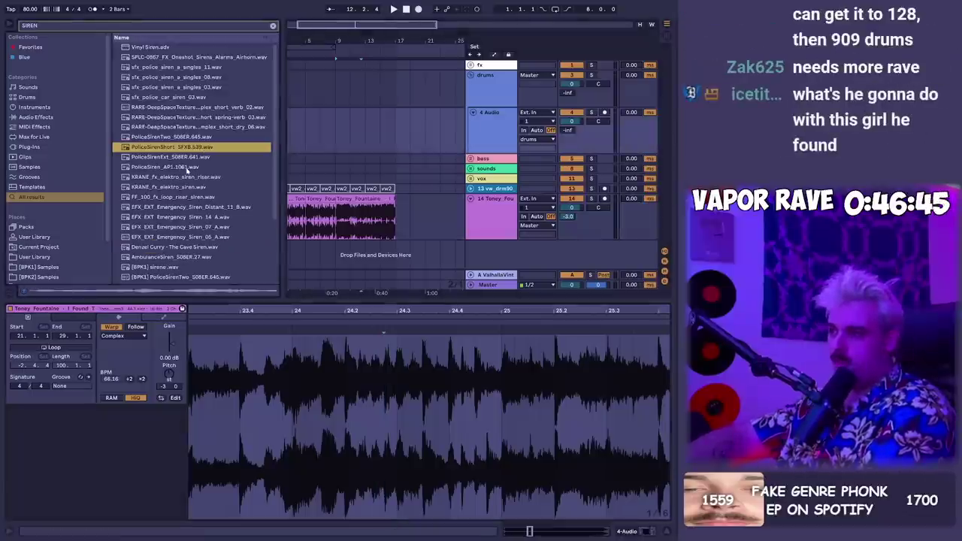
Place the Denzel Curry Cave Siren sample at bar 11 in the drums group and add the Delay effect to its track
key(Down)
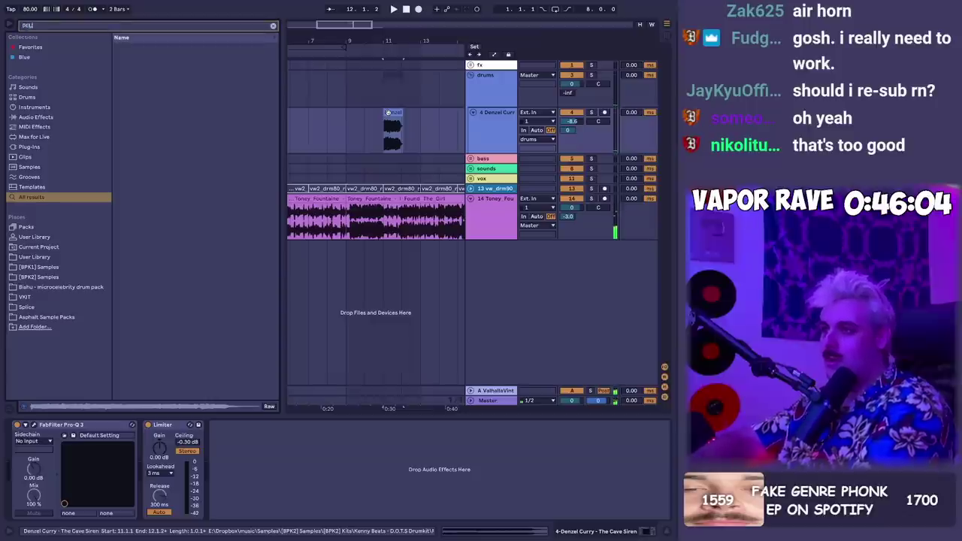
text(A)
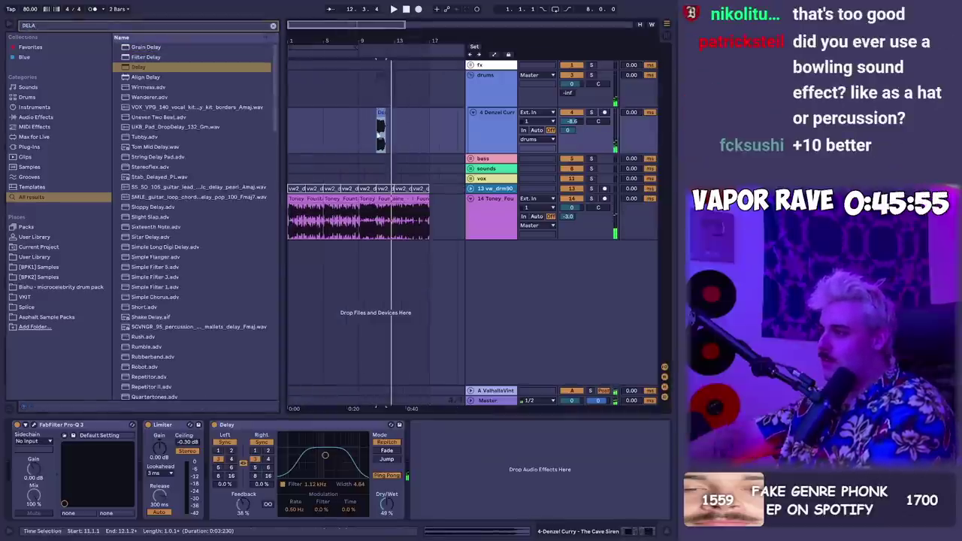
key(space)
Add the Auto Filter effect to the Toney Fountaine track
click(361, 221)
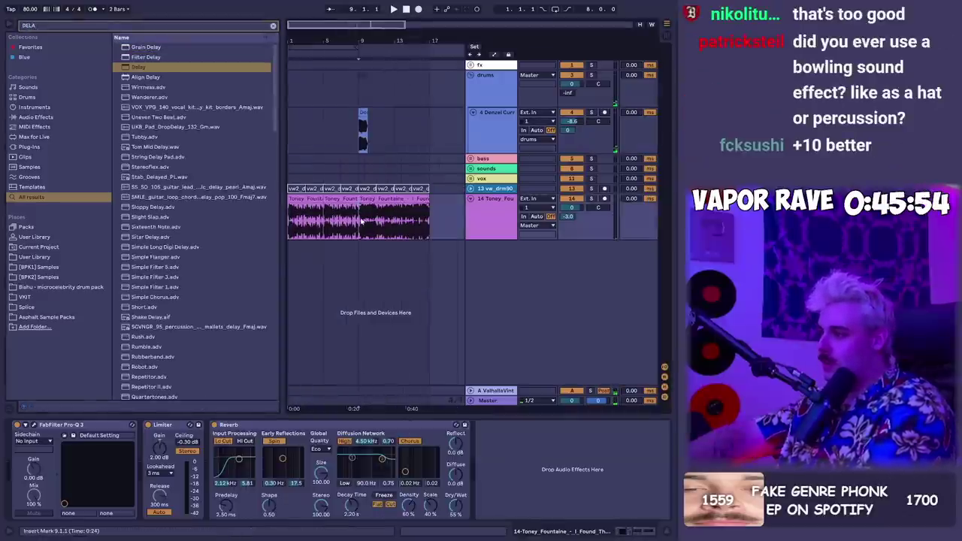
key(ctrl+f)
text(auto f)
key(Down)
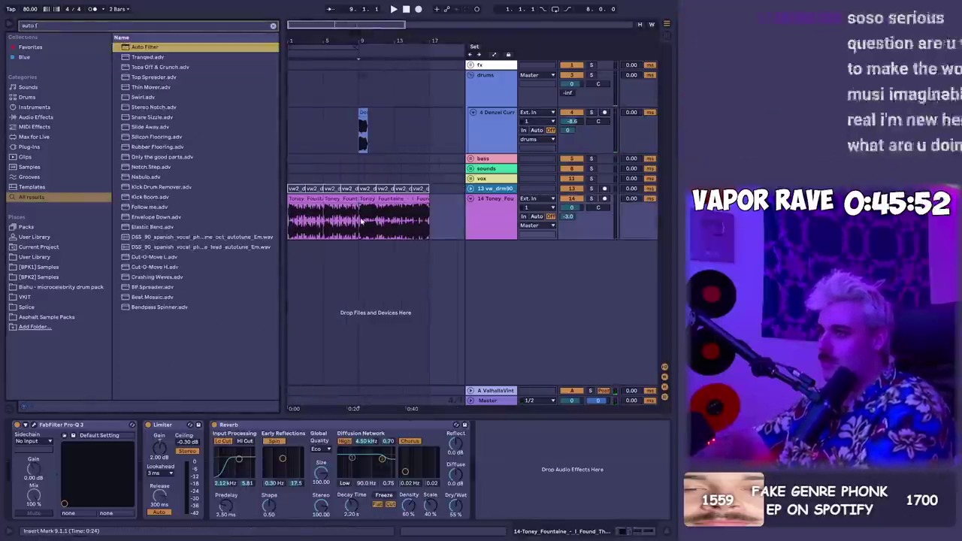
key(Return)
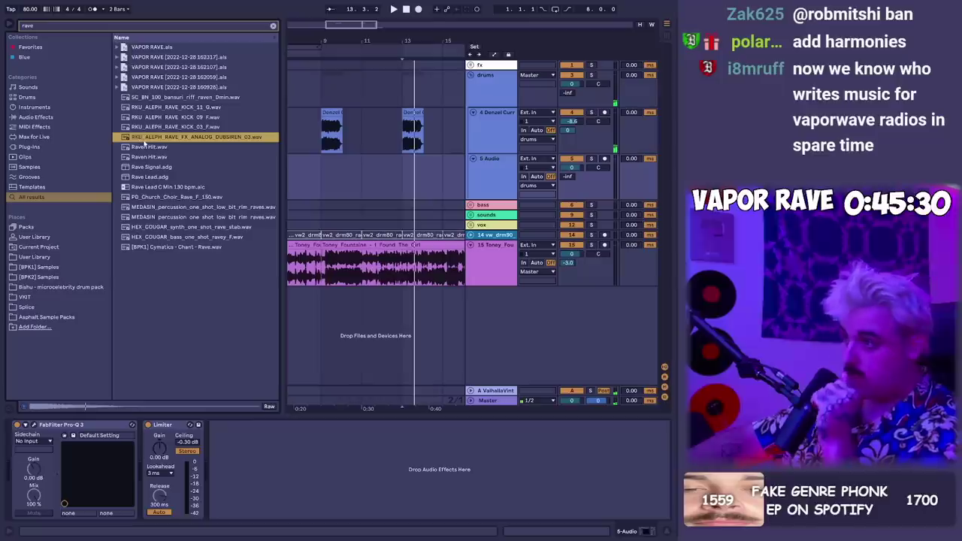
Place RKU_ALEPH_RAVE_FX_ANALOG_DUBSIREN_03.wav unwarped on the new drums track, cut it at bar 11 and delete the remainder
drag(269, 289, 891, 446)
click(113, 327)
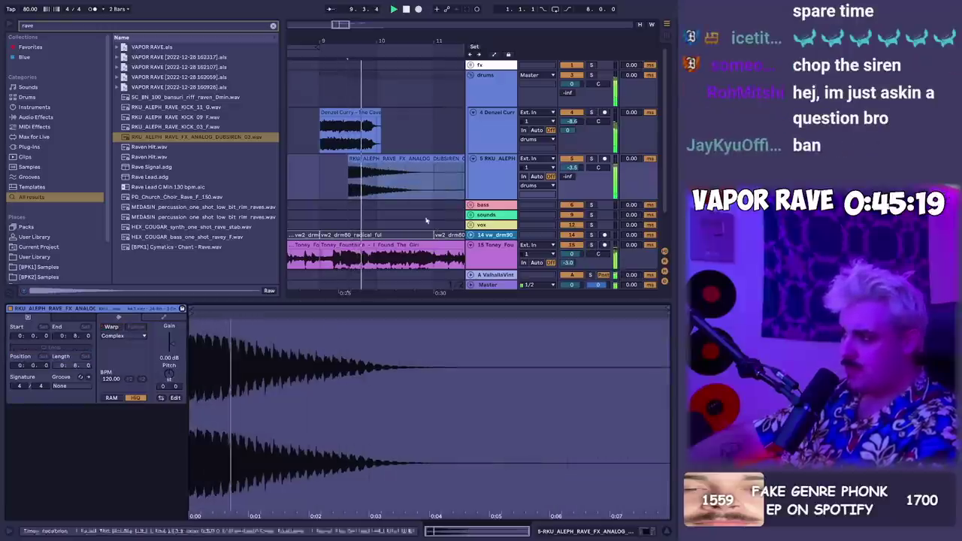
click(434, 177)
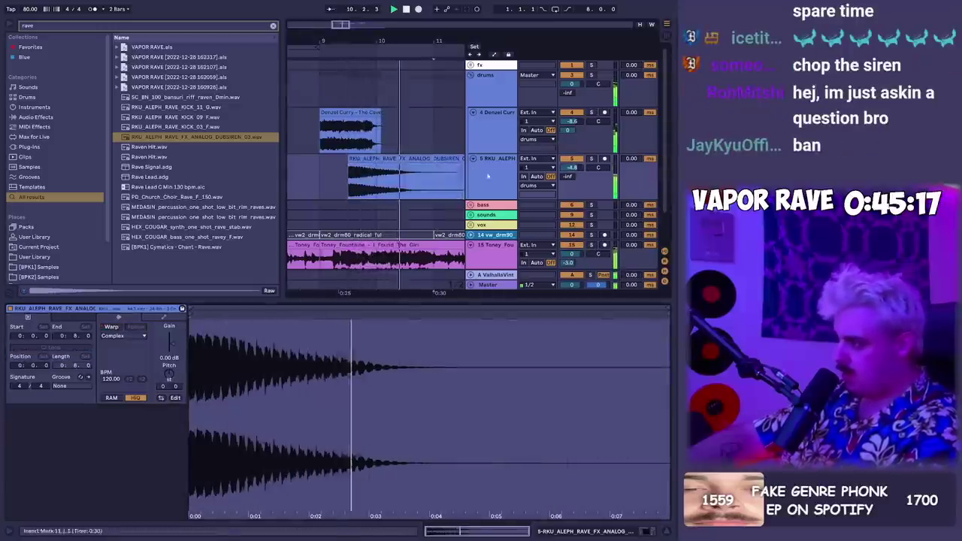
key(ctrl+e)
click(445, 163)
key(Delete)
Insert another audio track in the drums group for a bleep sample
key(ctrl+t)
key(ctrl+f)
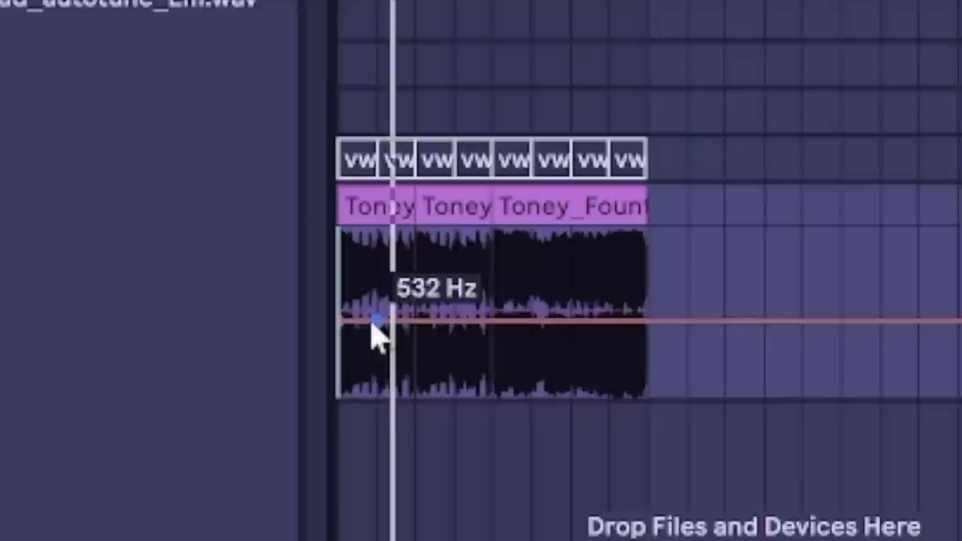
Automate the Auto Filter frequency on the Toney Fountaine track as a rising ramp from bar 1 to about bar 9
mouse_move(297, 315)
mouse_down()
mouse_move(310, 301)
mouse_move(310, 311)
mouse_up()
drag(437, 304, 509, 250)
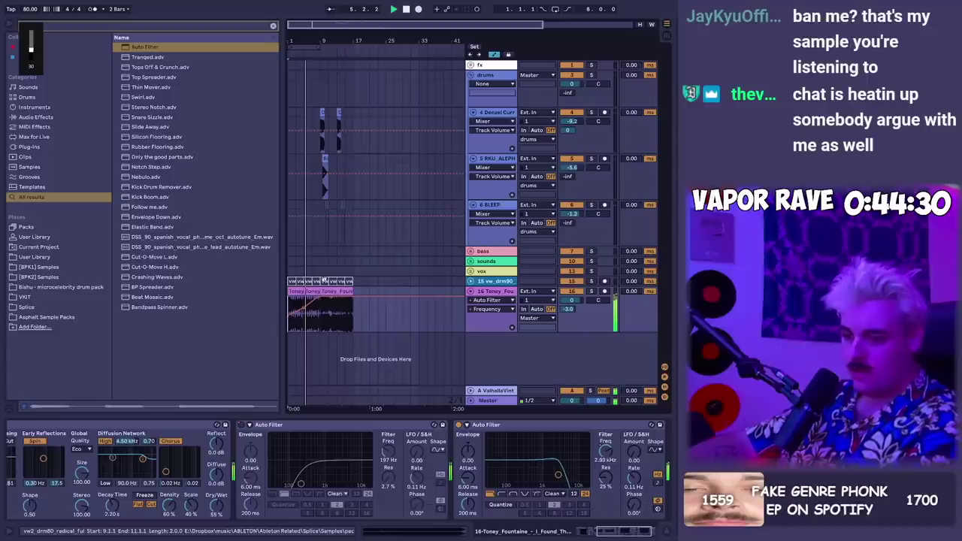
key(a)
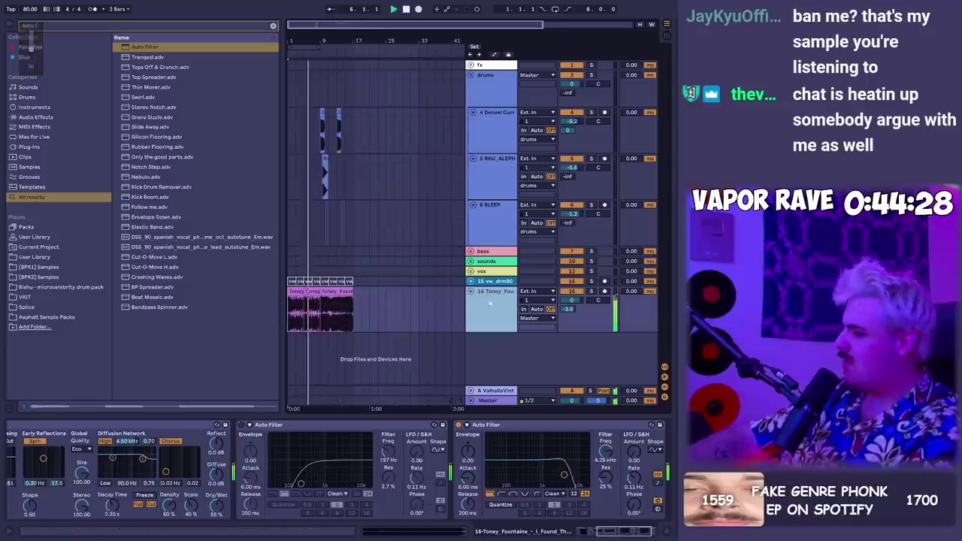
Move the Toney Fountaine track into the sounds group and assign the group colors to all grouped tracks and clips
drag(490, 303, 493, 263)
key(ctrl+a)
right_click(491, 262)
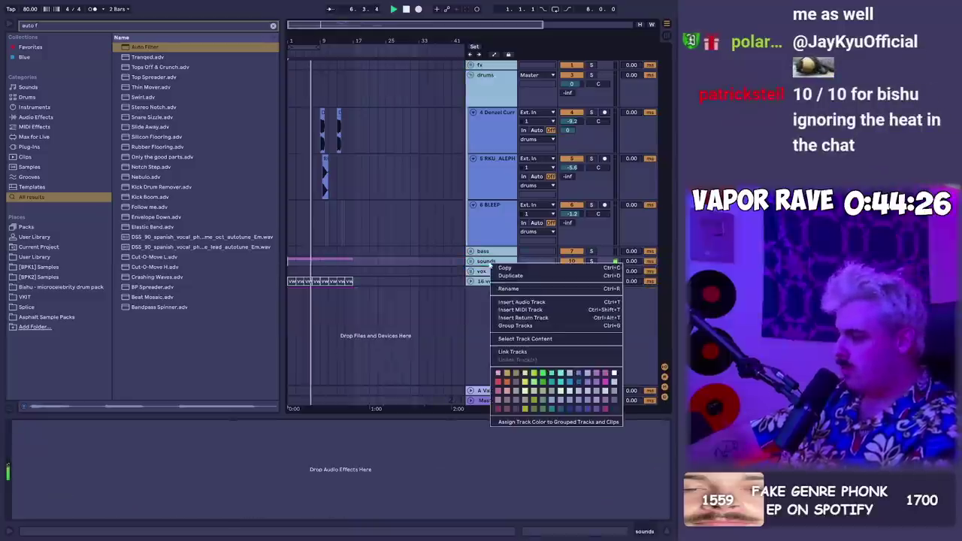
click(538, 423)
click(316, 250)
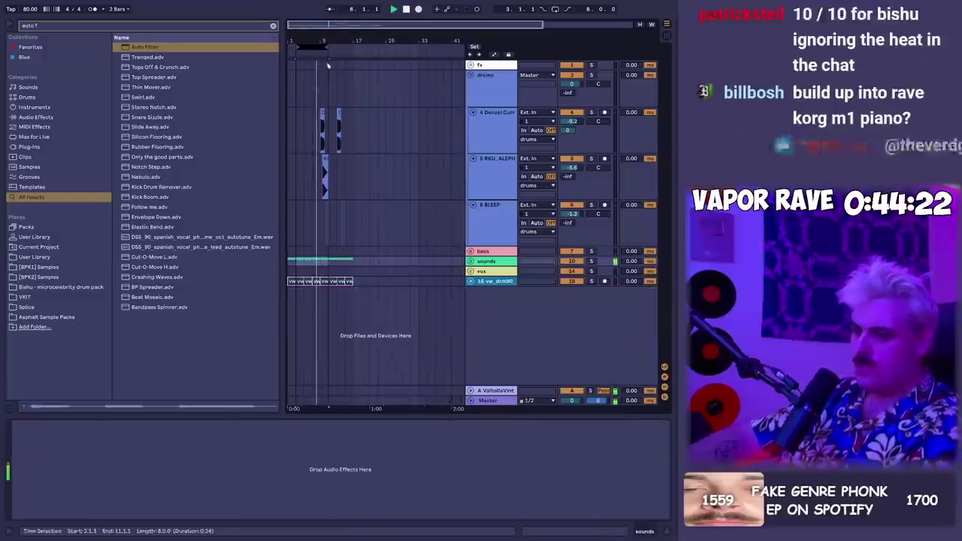
Play the arrangement from bar 9 to check how the siren clips sit with the loop
drag(318, 40, 277, 41)
click(360, 180)
drag(363, 39, 363, 67)
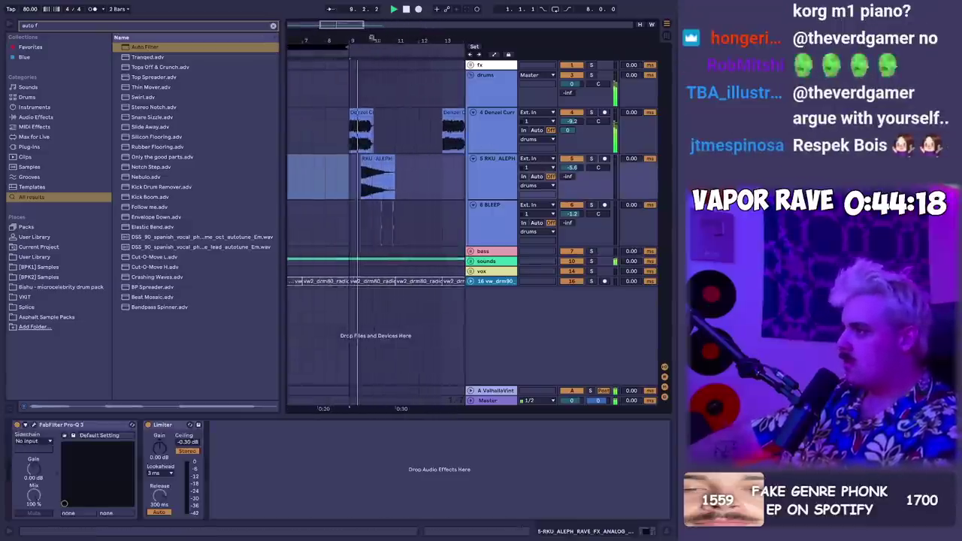
Set the Denzel Curry siren track's volume to -9.3 dB
click(504, 209)
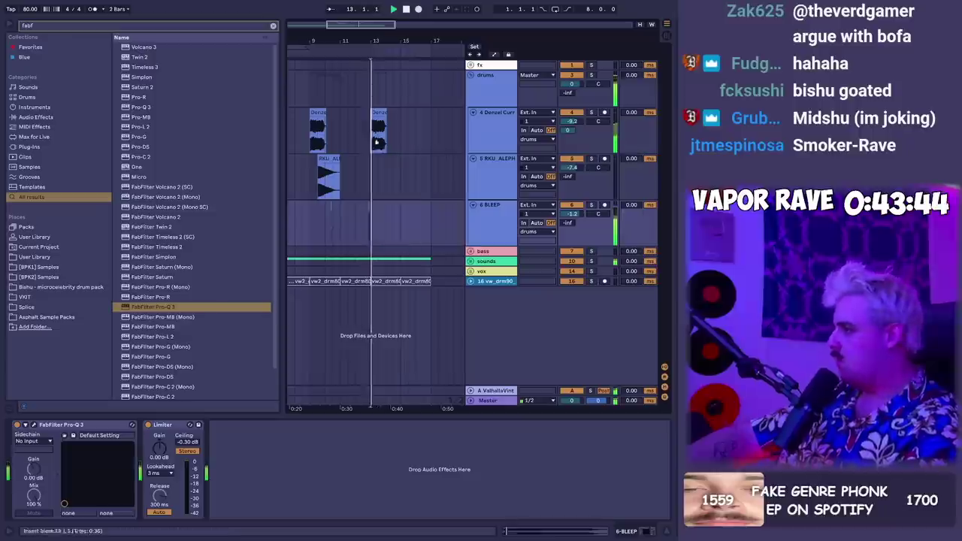
drag(376, 142, 393, 111)
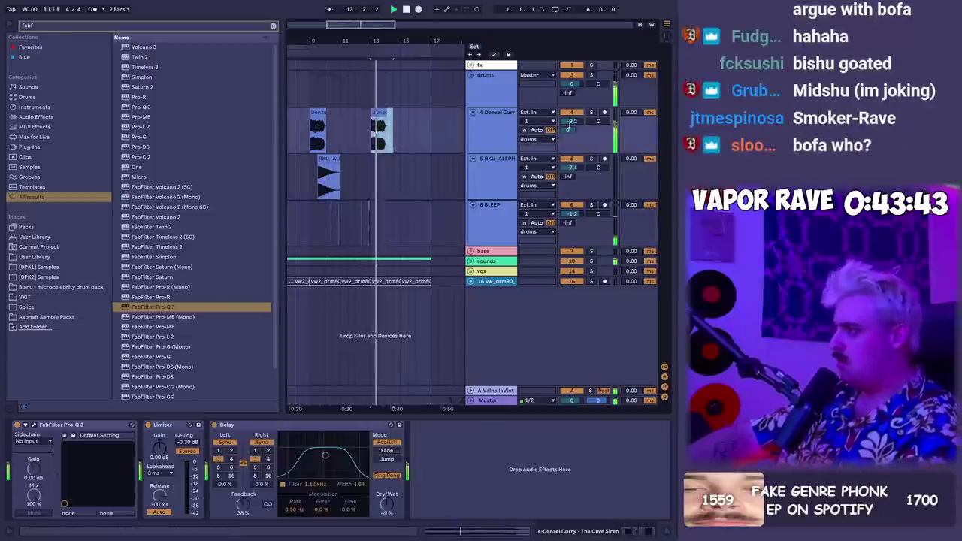
Unfold the sounds group, insert an audio track below BLEEP and search the library for "hard snare"
click(374, 256)
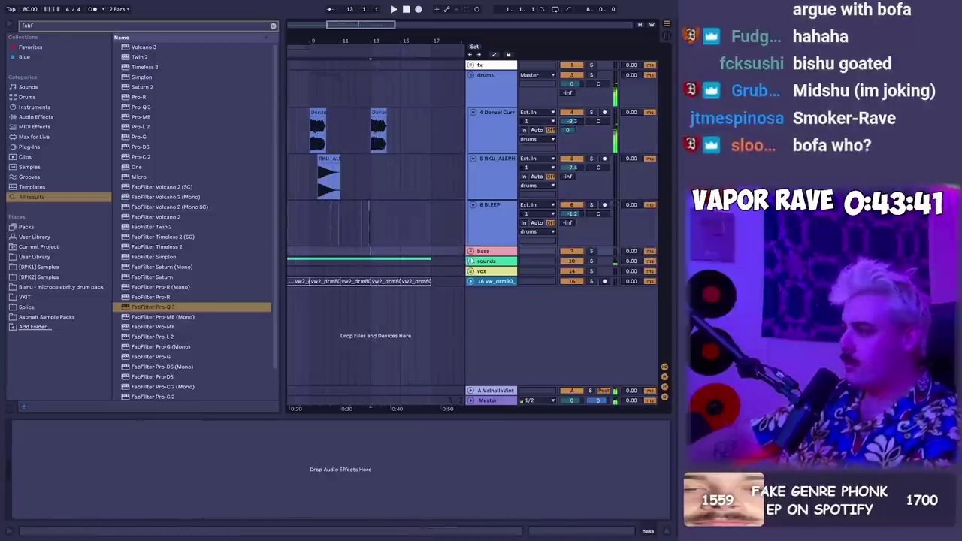
click(471, 261)
click(488, 207)
key(ctrl+t)
key(ctrl+f)
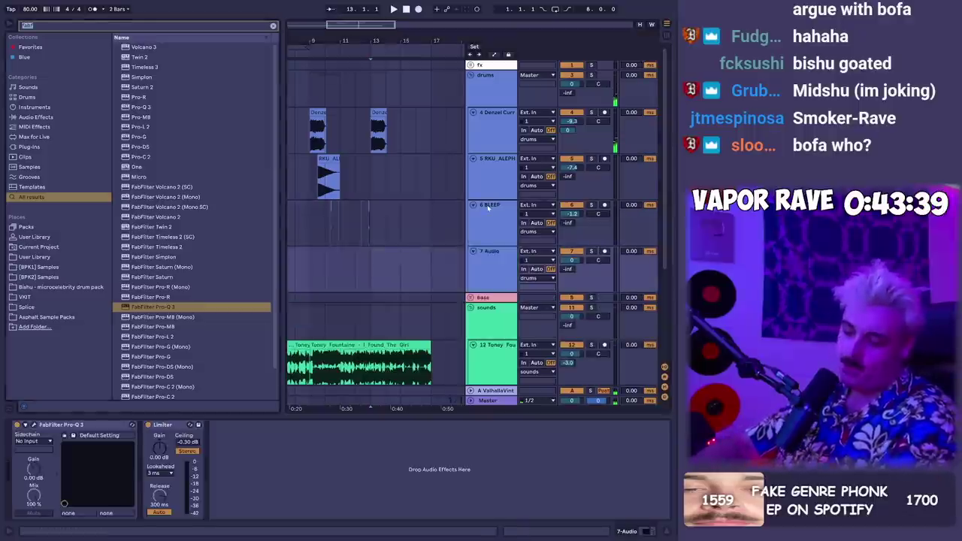
text(h)
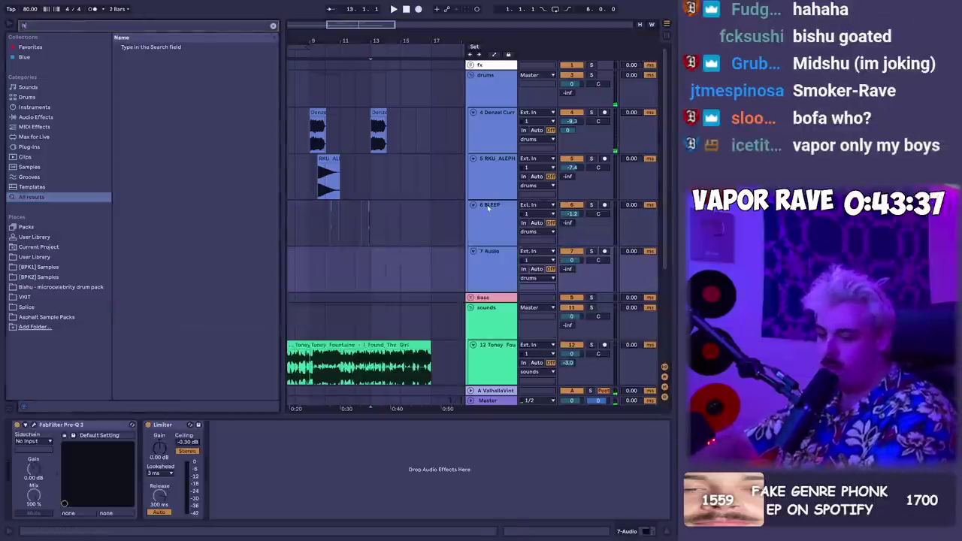
text(ard snare)
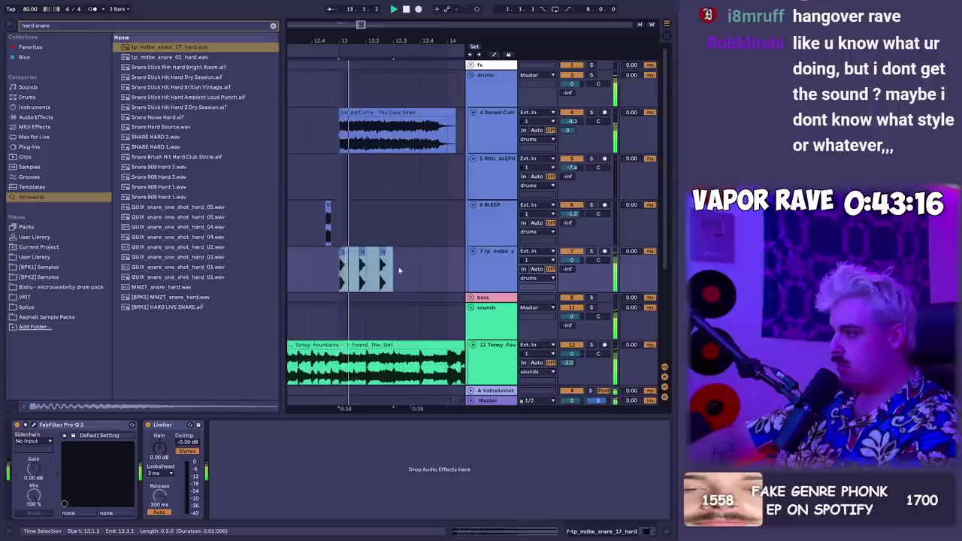
Duplicate the tp_mdbe_snare_17_hard clips from bar 13 until they reach bar 15
key(ctrl+d)
key(ctrl+d)
drag(410, 40, 400, 16)
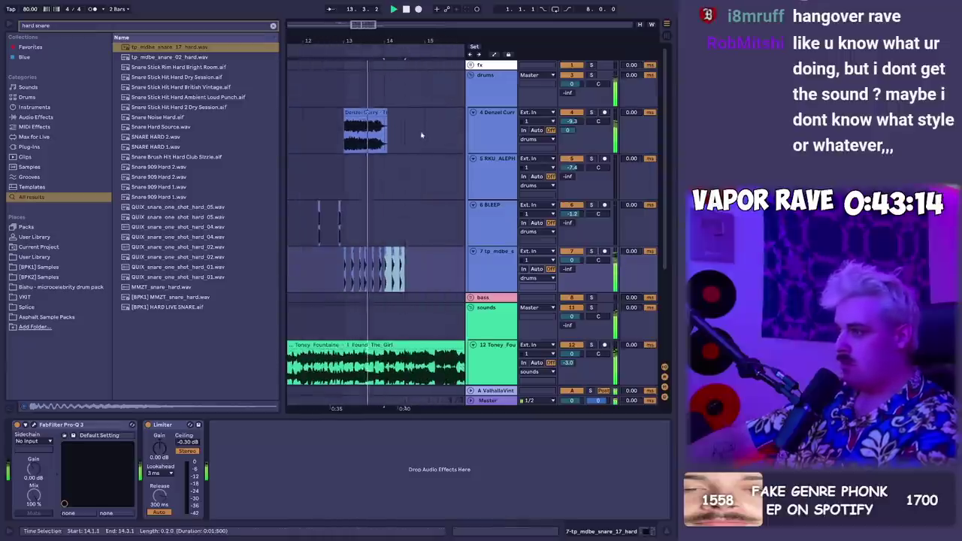
key(ctrl+d)
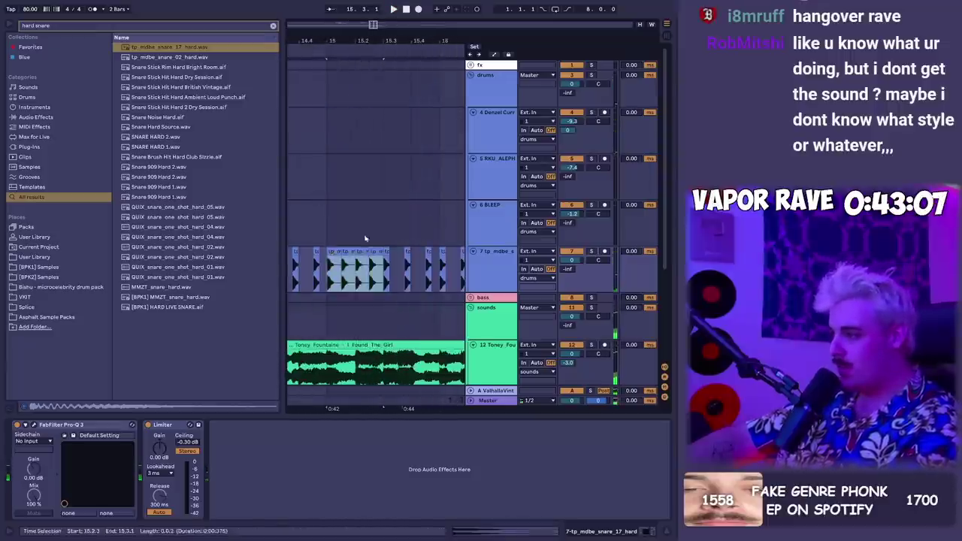
Duplicate the faster snare pattern from bar 15 to bar 17 to form a snare roll
drag(344, 40, 344, 23)
key(ctrl+d)
key(ctrl+d)
key(ctrl+d)
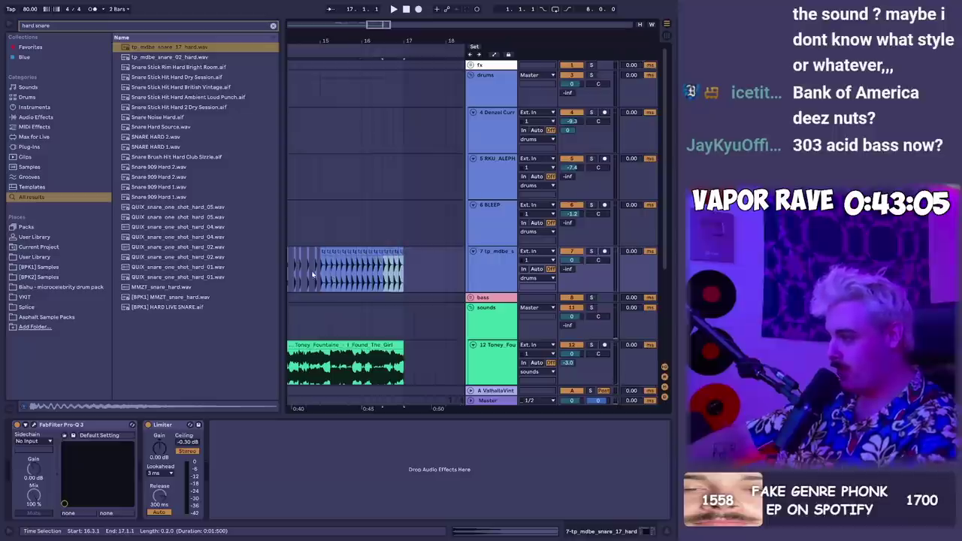
Play the snare roll and set the hard snare track's volume to -2.9 dB
key(space)
drag(572, 261, 572, 271)
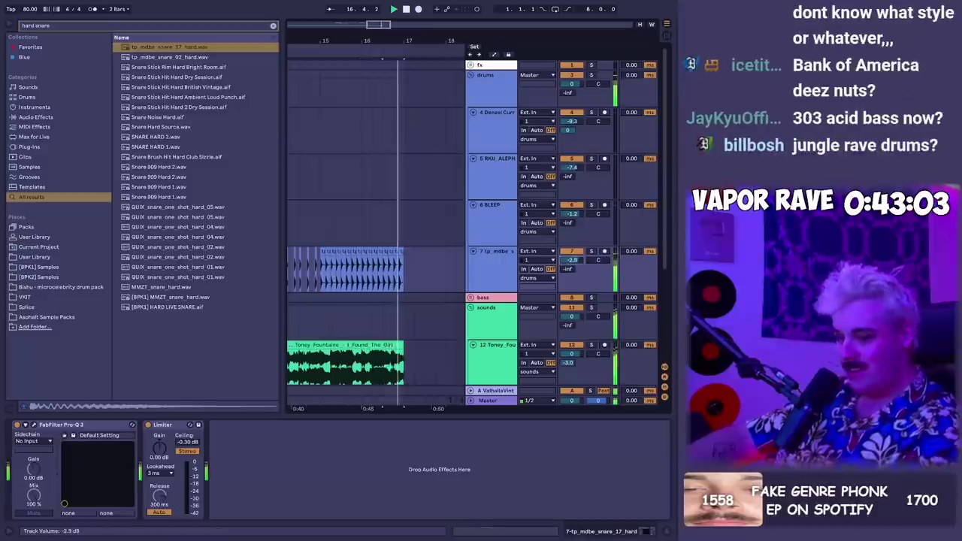
key(space)
Clear the search, open the Jungle Jungle breaks folder in the [BPK1] samples and preview Apollo.wav
drag(380, 41, 383, 22)
click(273, 25)
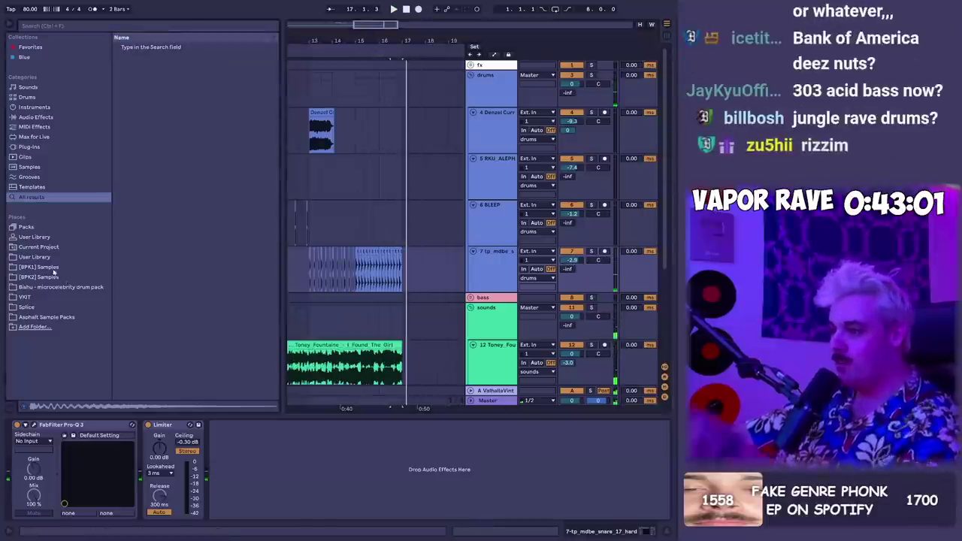
click(39, 267)
click(159, 246)
click(171, 287)
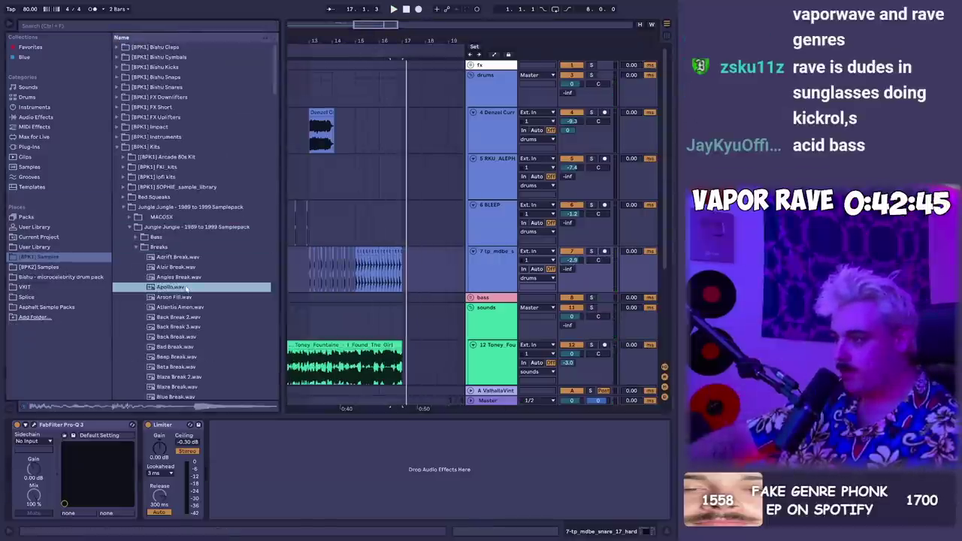
Browse the jungle breaks and place Breeze Break looped on a new drums track from bar 13 to bar 17
click(180, 249)
scroll(169, 284, down, 2)
scroll(175, 299, down, 2)
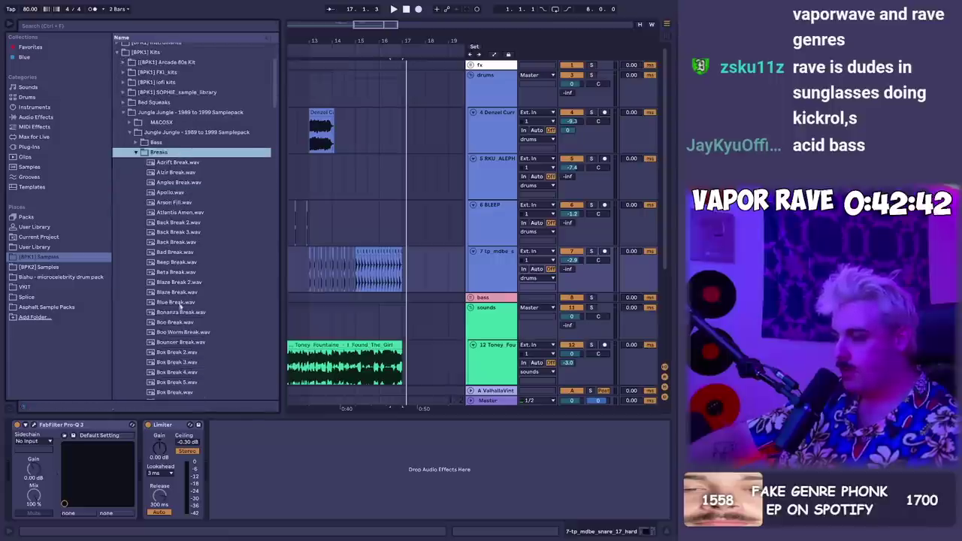
click(185, 301)
click(303, 282)
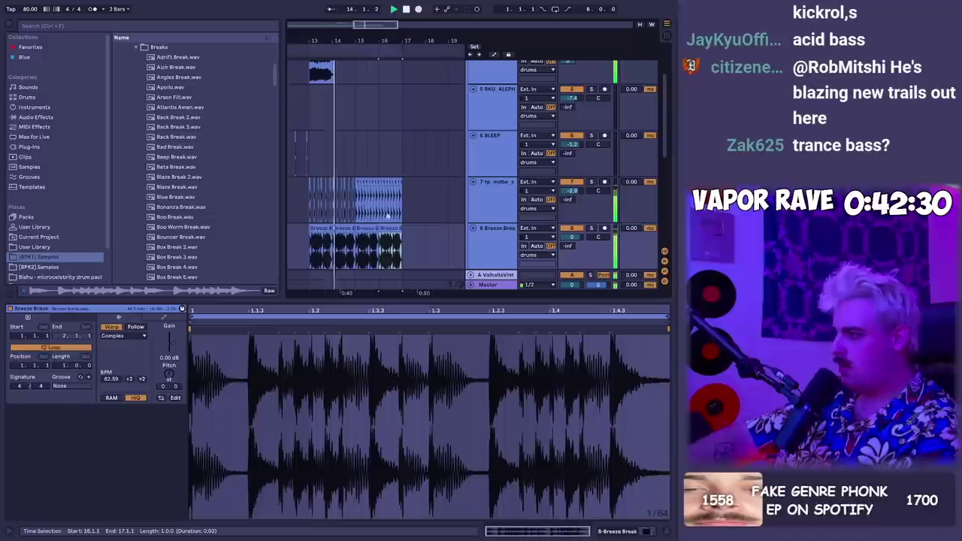
Add FabFilter Pro-Q 3 to the hard snare track
click(332, 205)
key(ctrl+f)
text(a)
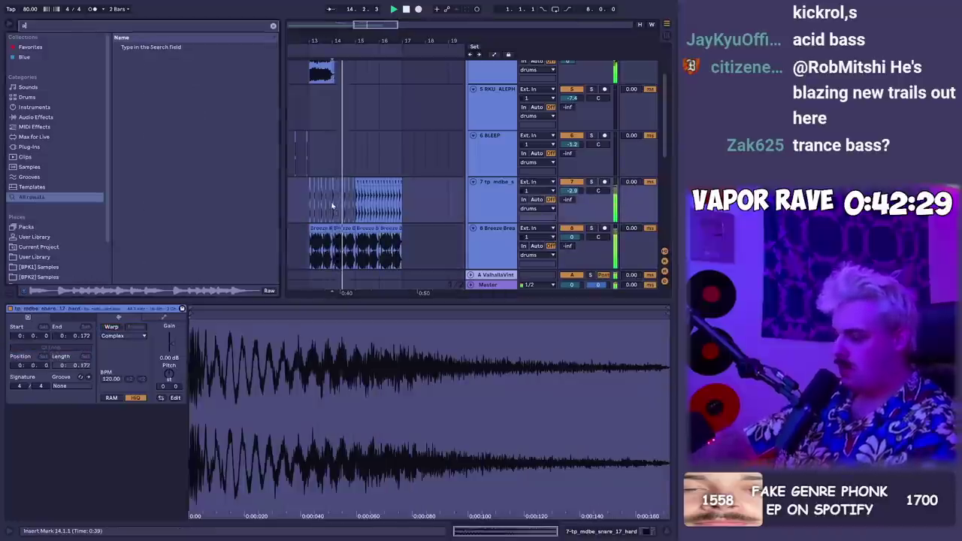
click(350, 193)
key(shift+Tab)
key(ctrl+f)
text(fabfi)
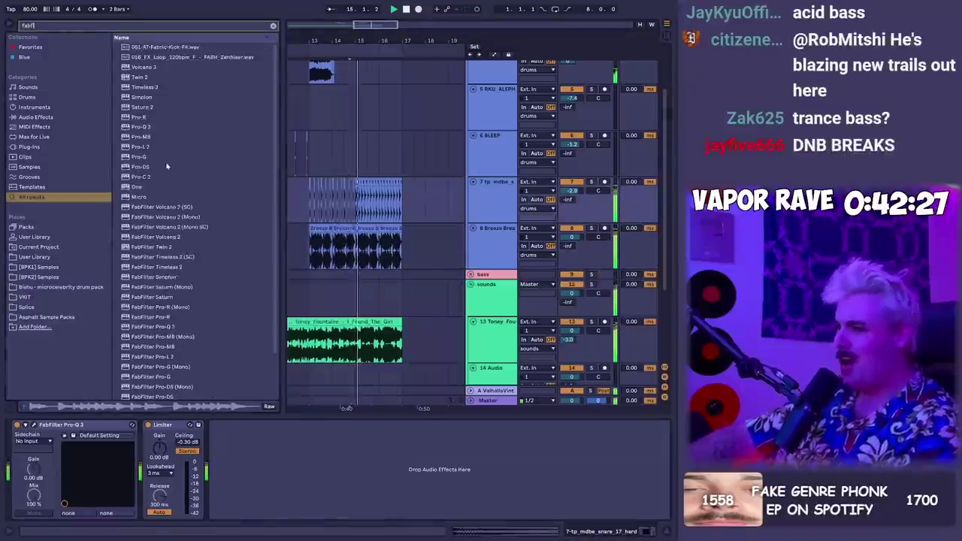
click(170, 248)
double_click(160, 308)
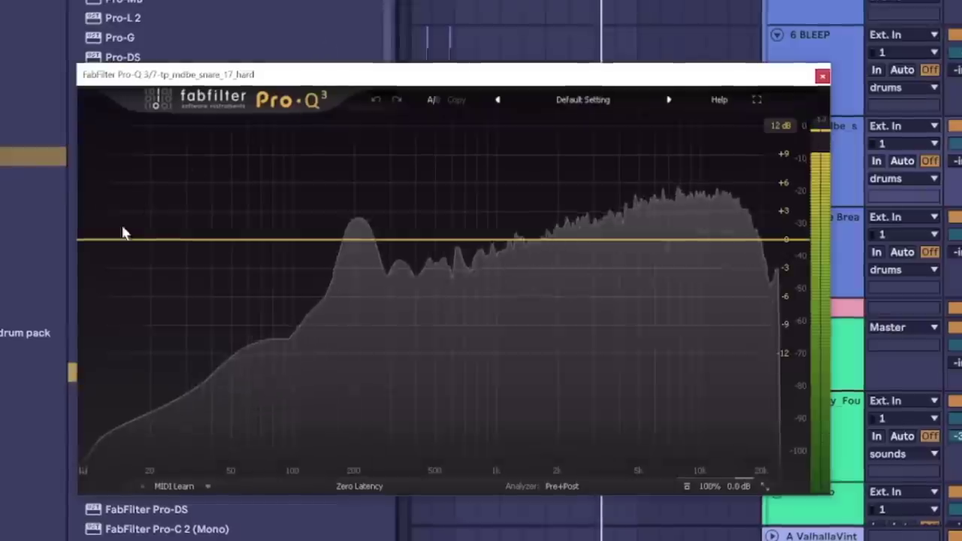
Cut the hard snare's low frequencies up to about 200 Hz in Pro-Q 3 and close the equalizer
drag(109, 239, 354, 251)
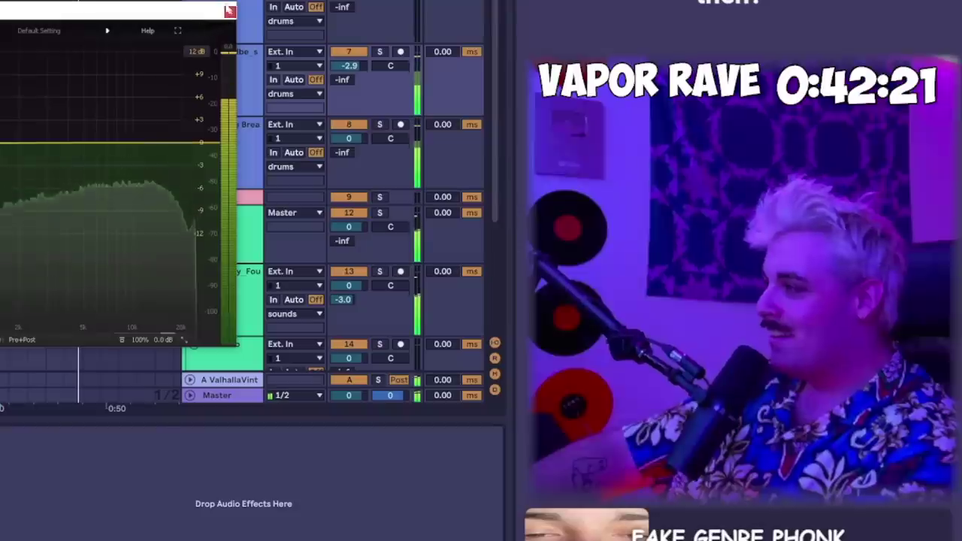
click(219, 27)
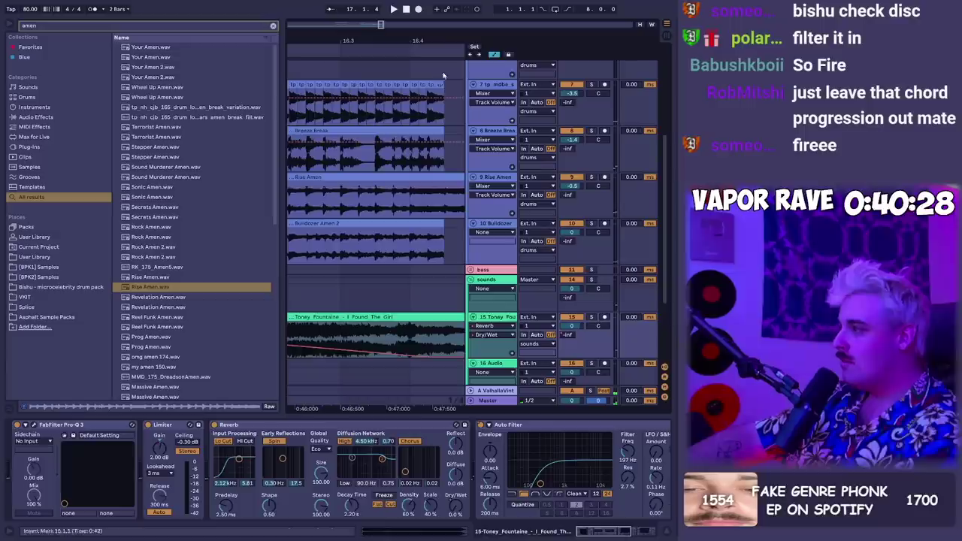
Hide the automation lanes and select a stretch of the hard snare track before bar 17
key(a)
scroll(442, 76, down, 4)
drag(393, 104, 377, 112)
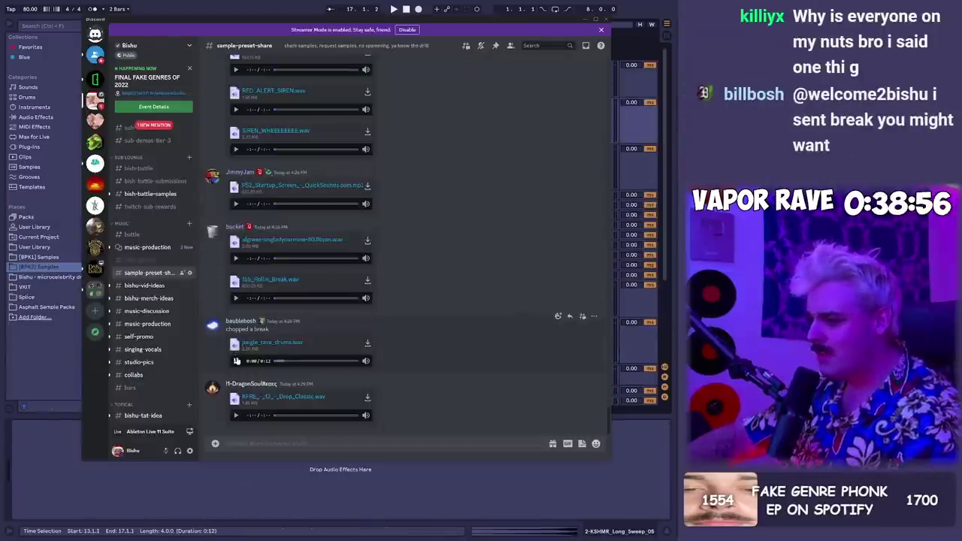
Download jungle_rave_drums.wav from the Discord sample channel, locate it in the Downloads folder and return to Ableton Live
click(367, 346)
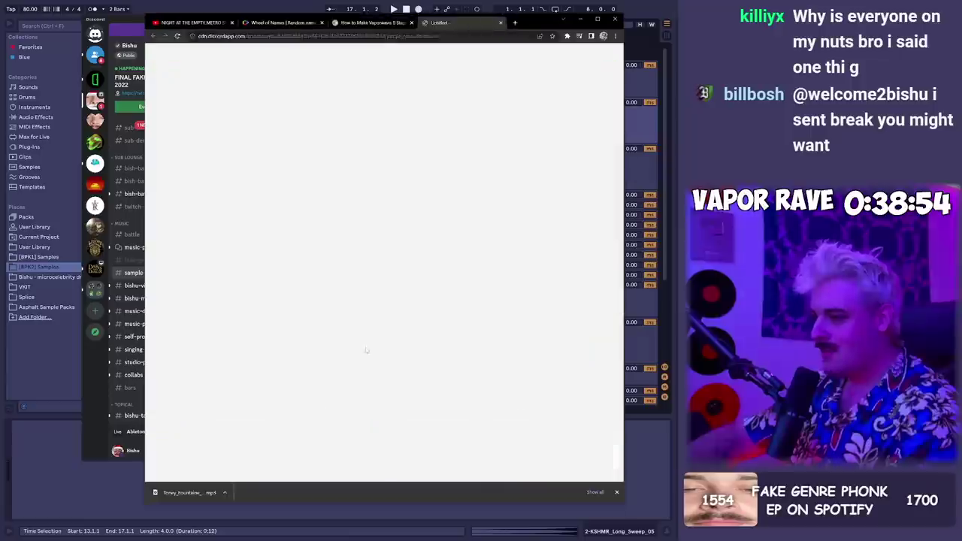
click(224, 493)
click(239, 454)
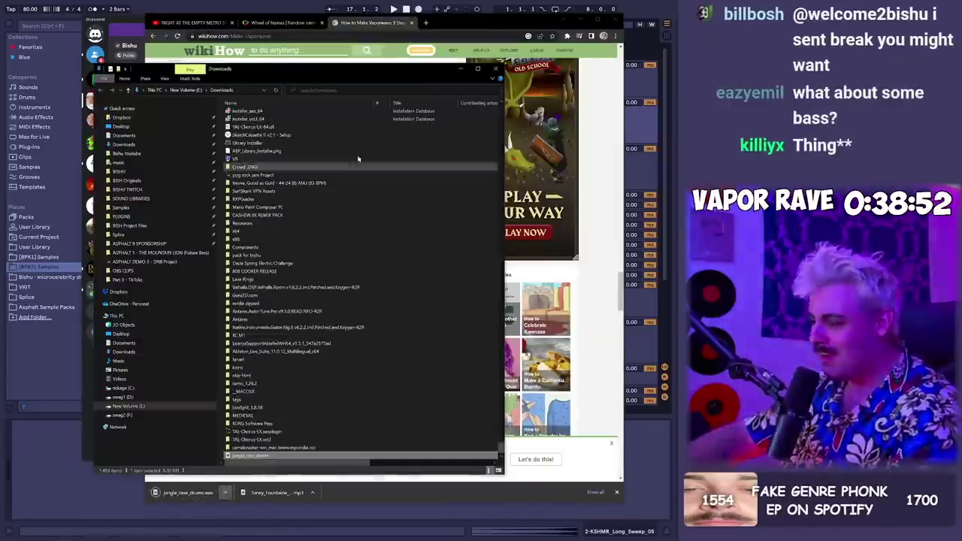
key(alt+Tab)
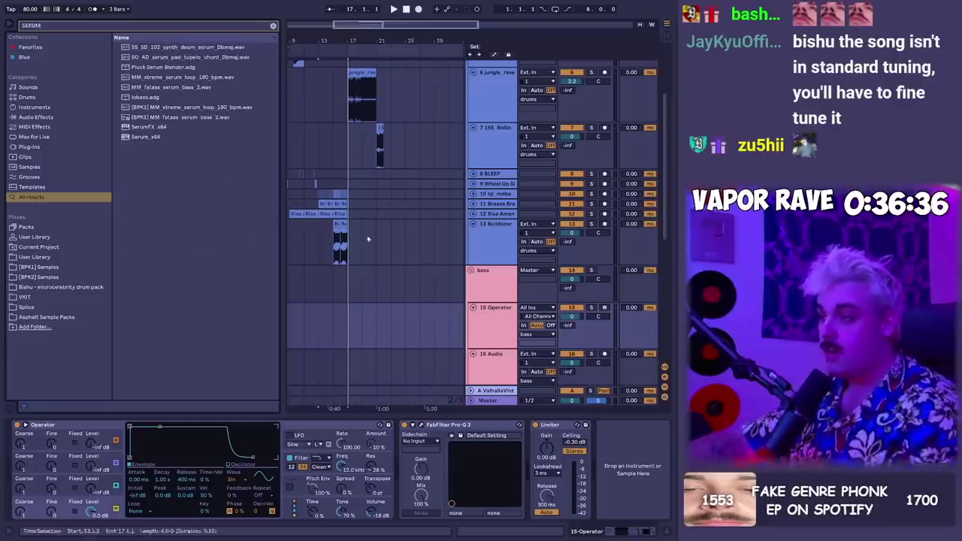
Load Serum on the bass track and sequence short F#2 and E2 notes in a four-bar clip from bar 17
double_click(154, 139)
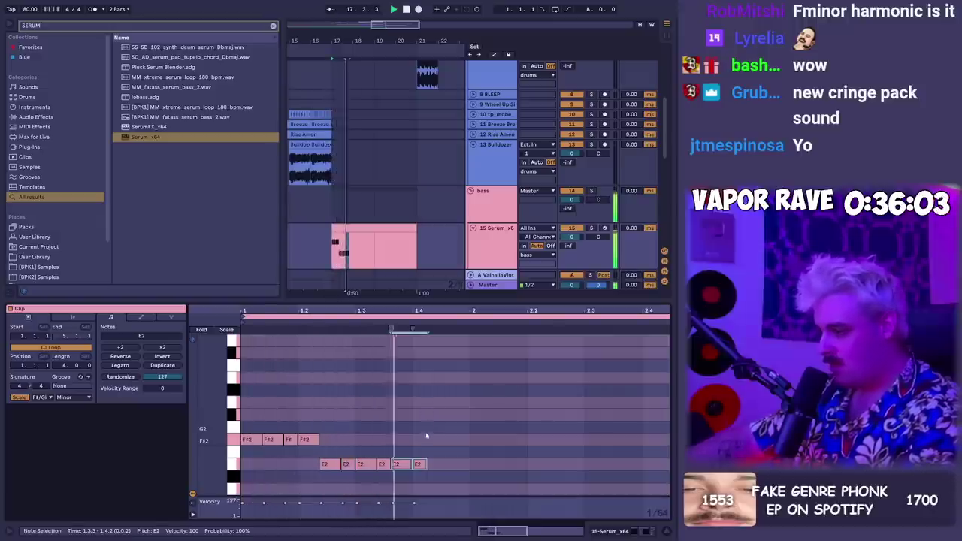
drag(354, 443, 444, 489)
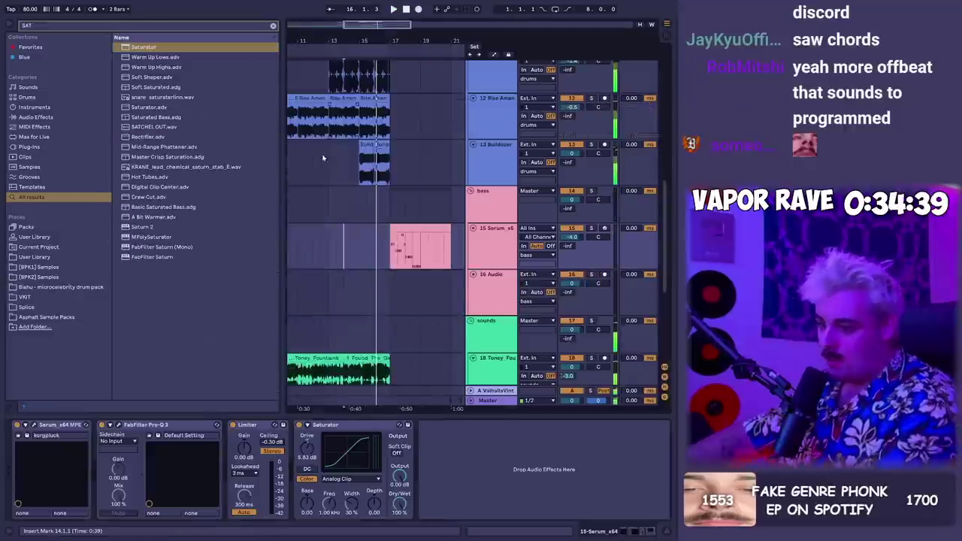
Preview and download rave_chords.wav from Discord and place it on a bass-group audio track from bar 17 to bar 21
key(alt+Tab)
key(alt+Tab)
key(alt+Tab)
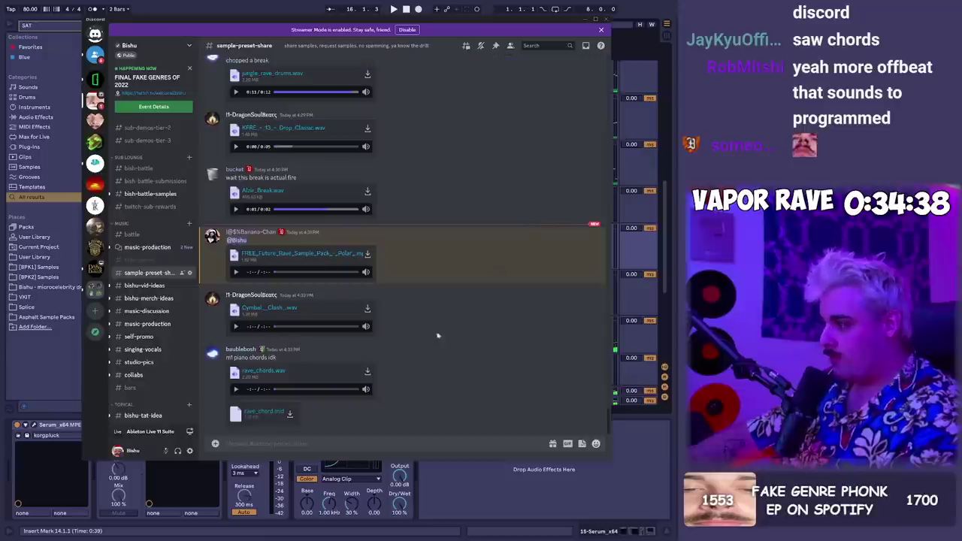
click(235, 389)
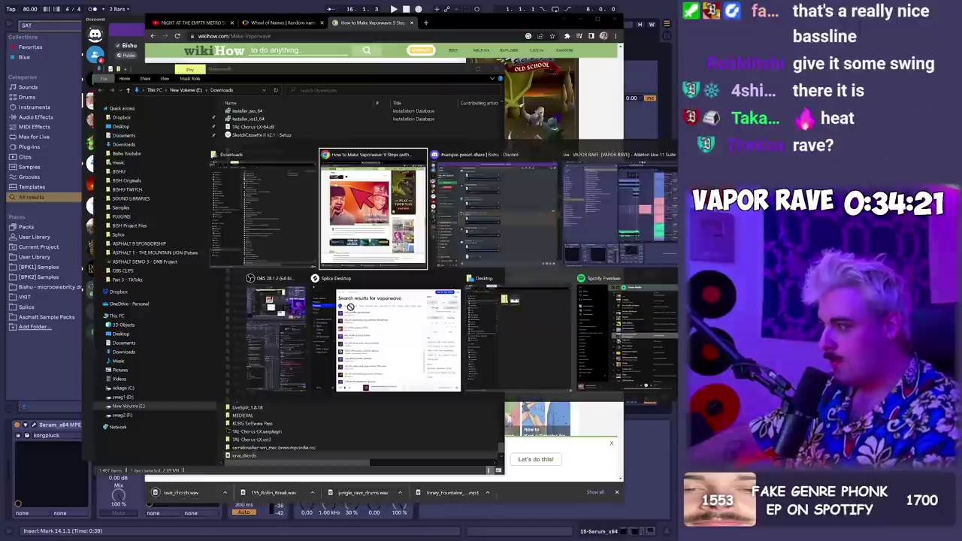
click(351, 310)
drag(351, 311, 410, 286)
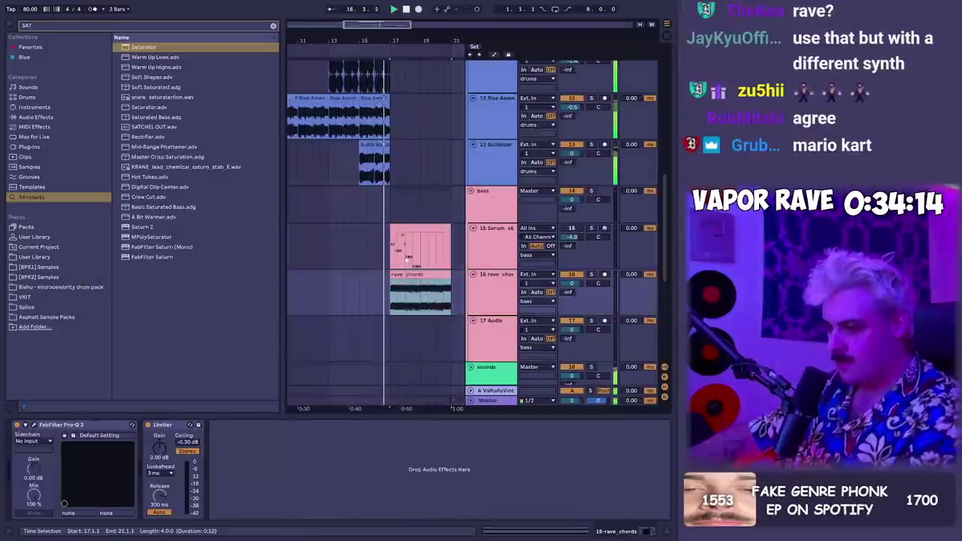
Raise the rave_chords track's Limiter gain to about 6.6 dB and keep only bar 20 of its clip
drag(419, 47, 444, 62)
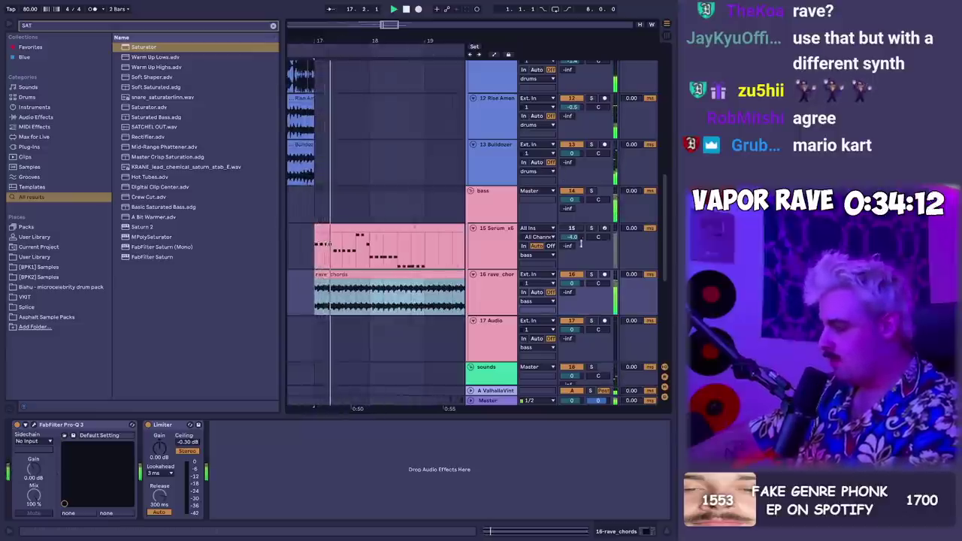
drag(159, 448, 159, 430)
drag(402, 47, 401, 23)
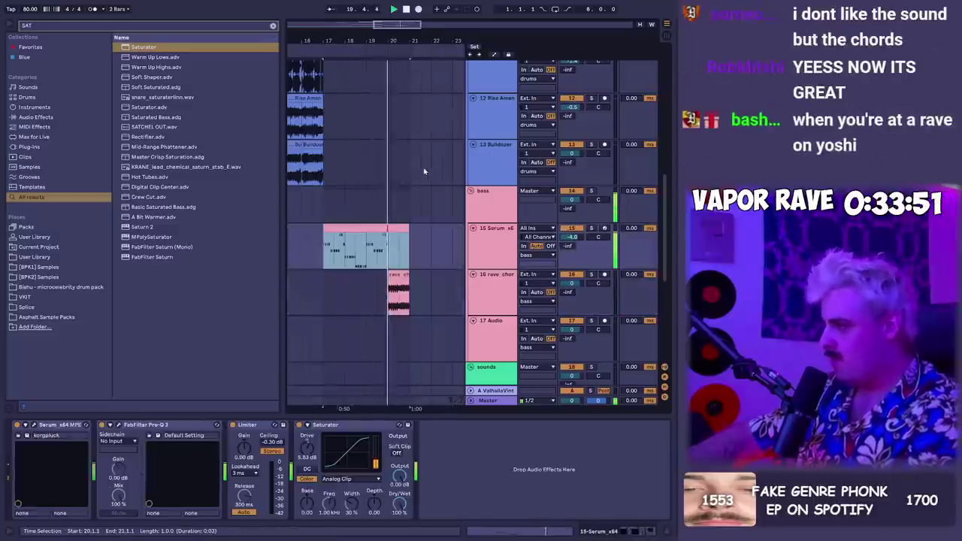
Select the rave_chords clip together with the Serum clip above it and duplicate them after bar 21
click(399, 289)
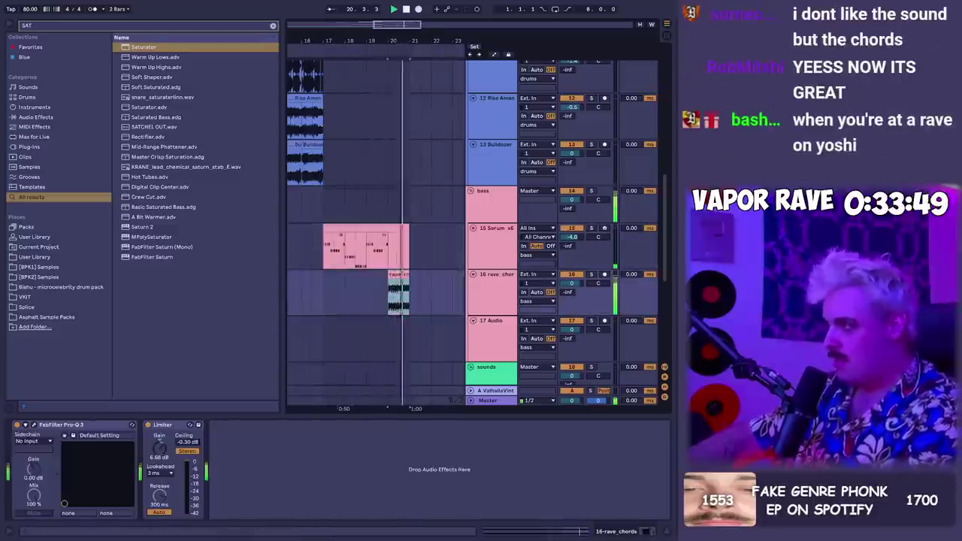
mouse_move(394, 43)
mouse_down()
mouse_move(394, 32)
mouse_move(389, 43)
mouse_up()
shift+click(380, 228)
key(ctrl+d)
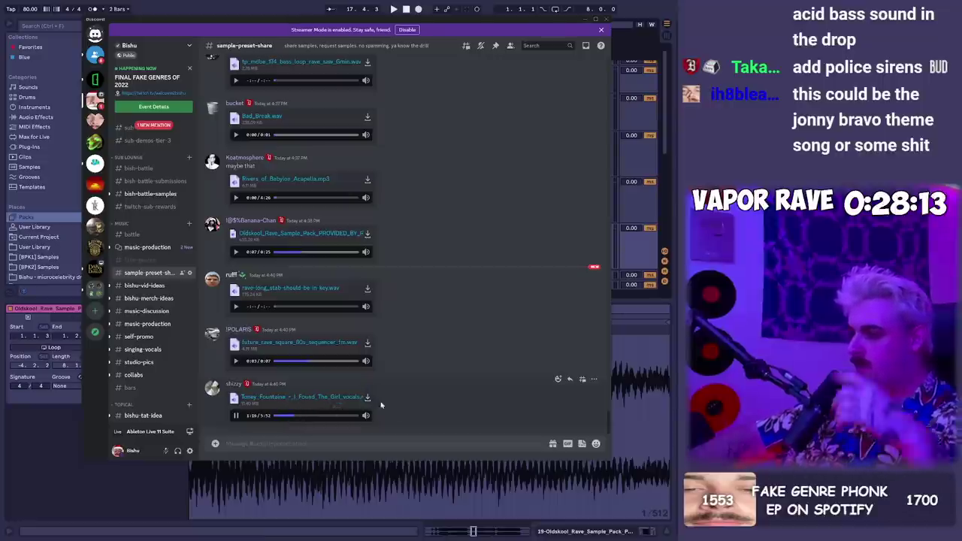
Download the Toney Fountaine vocals from Discord and select the chopped vocal clips between bars 17 and 19
click(368, 398)
click(99, 420)
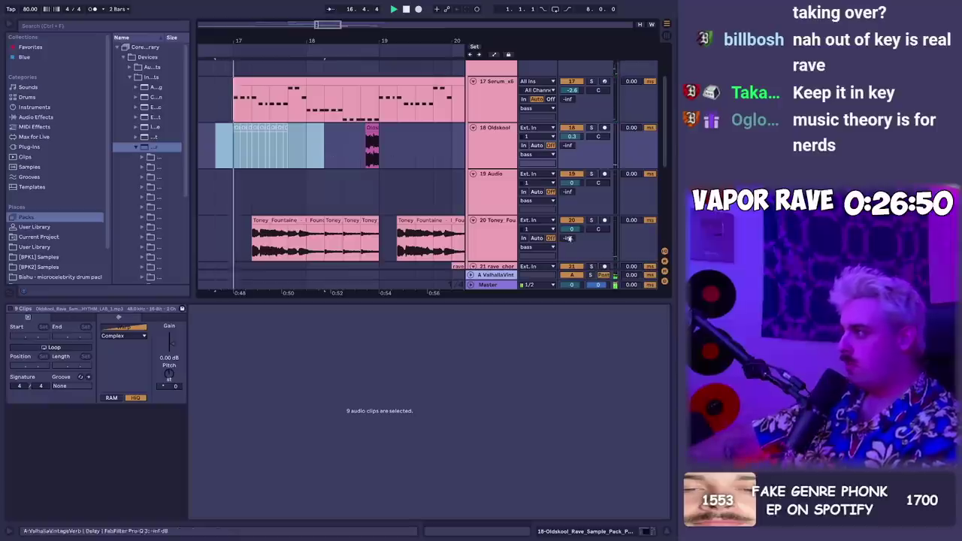
drag(324, 243, 201, 245)
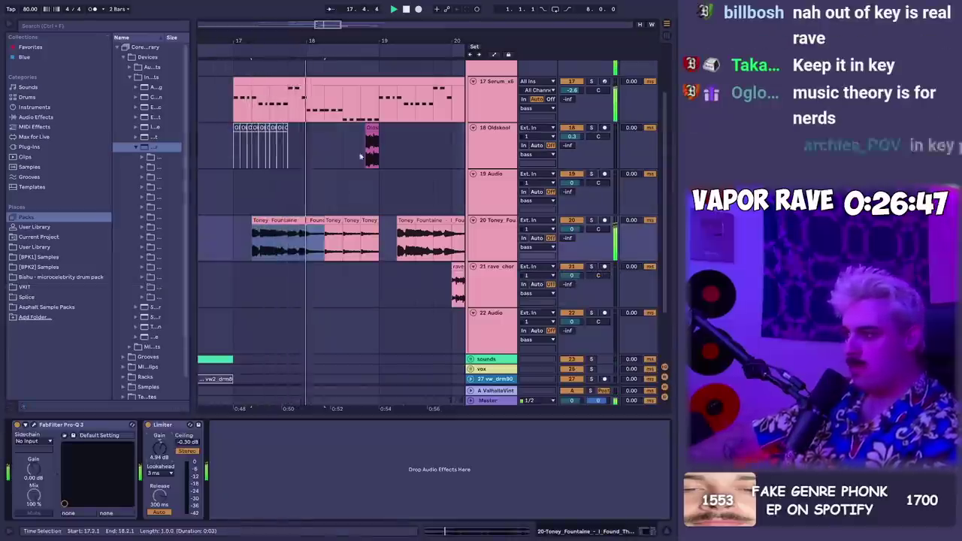
mouse_move(314, 41)
mouse_down()
mouse_move(314, 31)
mouse_move(313, 45)
mouse_up()
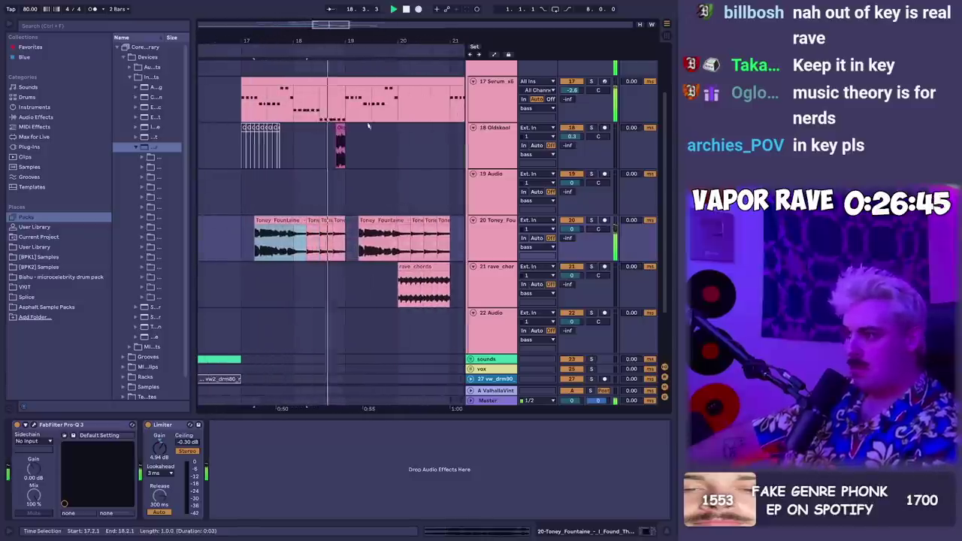
drag(345, 239, 239, 227)
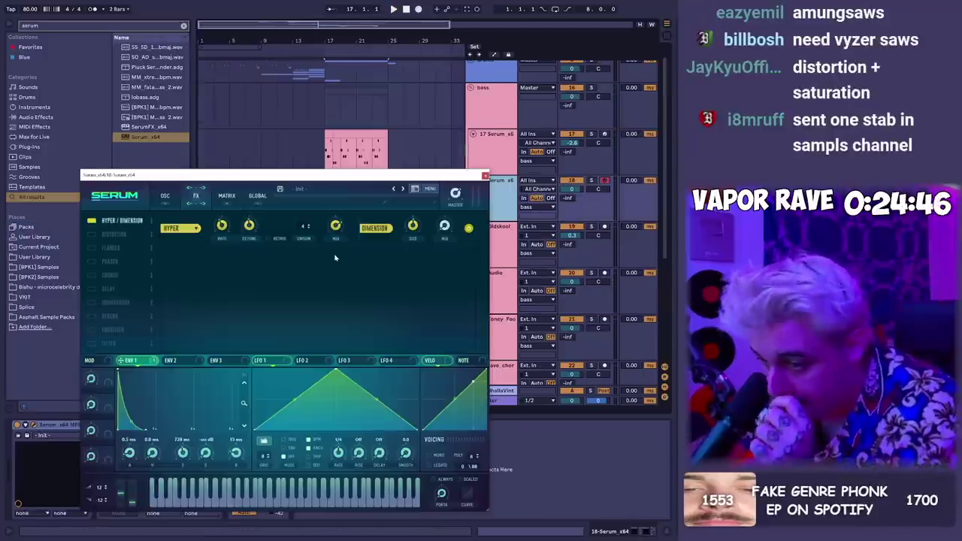
Download the rave-long stab from Discord and place it looped at bar 17 on a bass-group track, pitched down 3 semitones
key(alt+Tab)
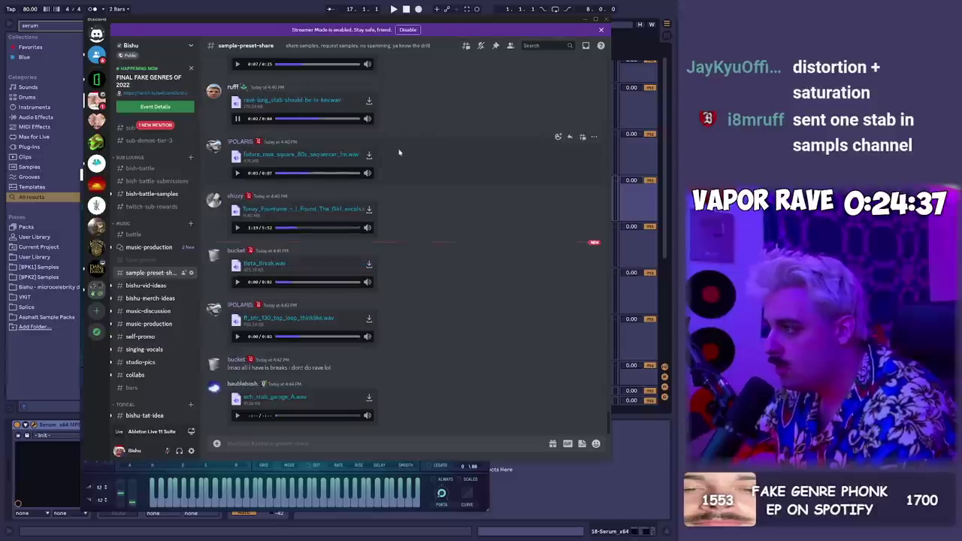
key(alt+Tab)
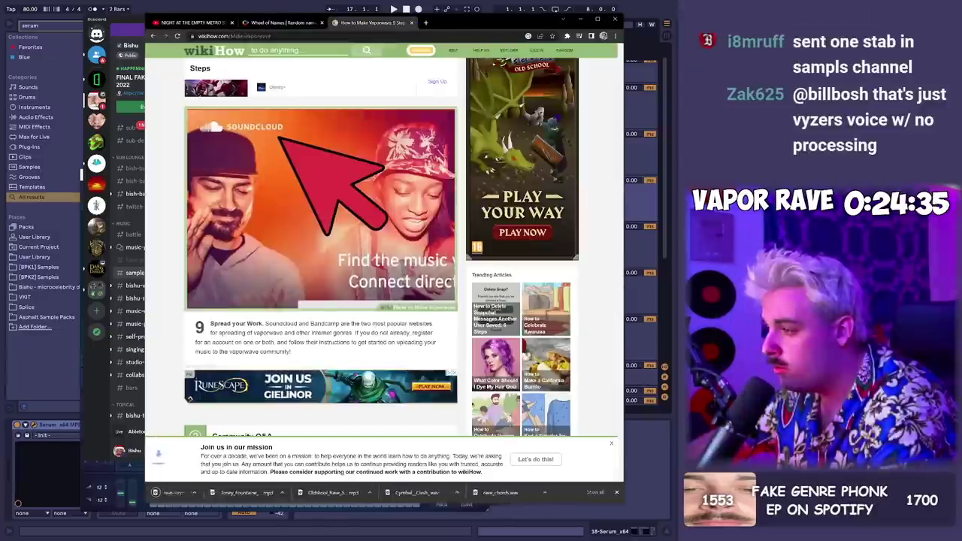
key(alt+Tab)
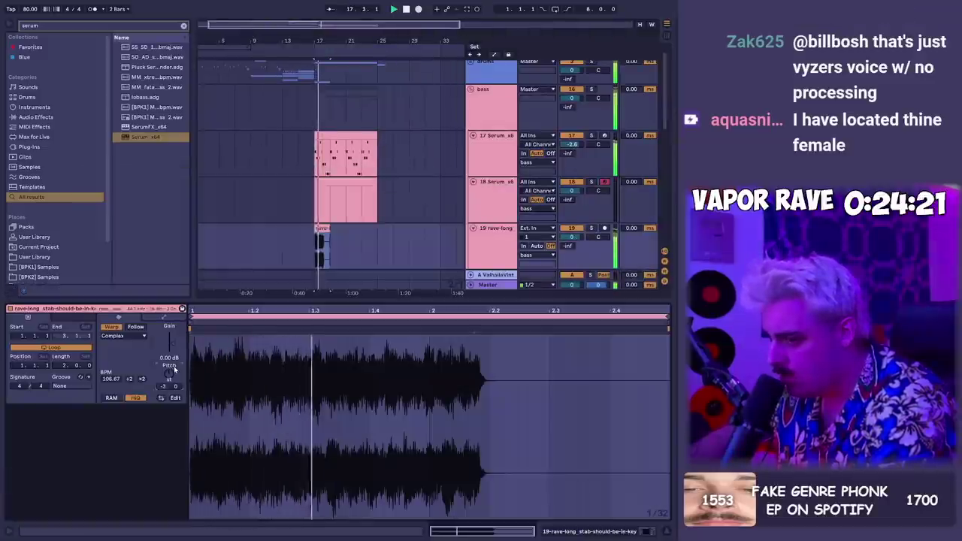
Show the rave-long track's devices, set its volume to 2.9 dB and raise its Limiter gain
key(shift+Tab)
scroll(319, 90, up, 6)
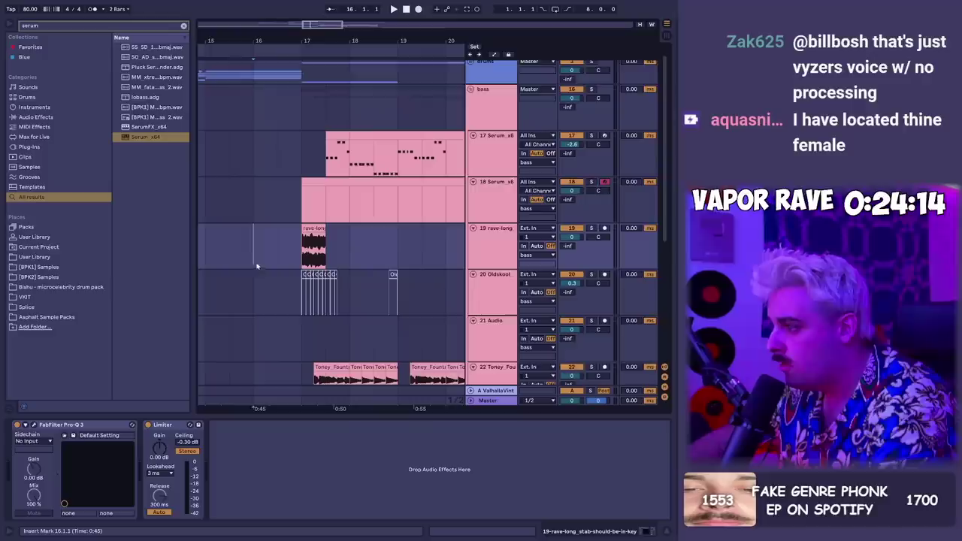
scroll(257, 266, down, 2)
drag(571, 194, 571, 188)
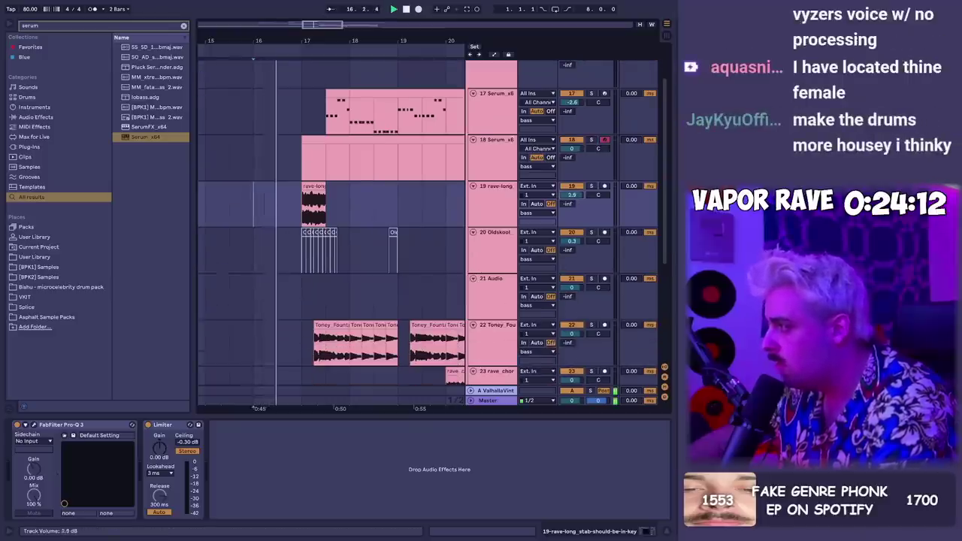
drag(171, 450, 171, 439)
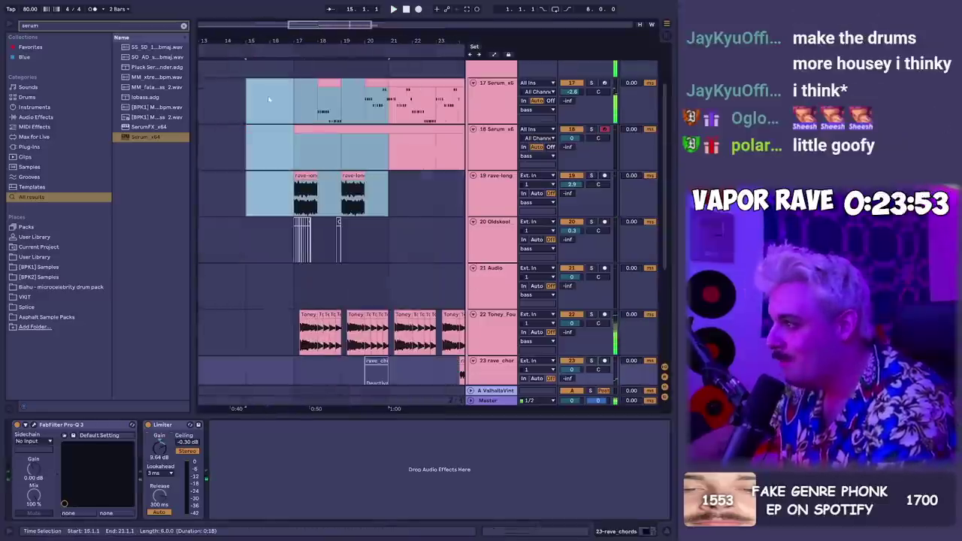
click(283, 94)
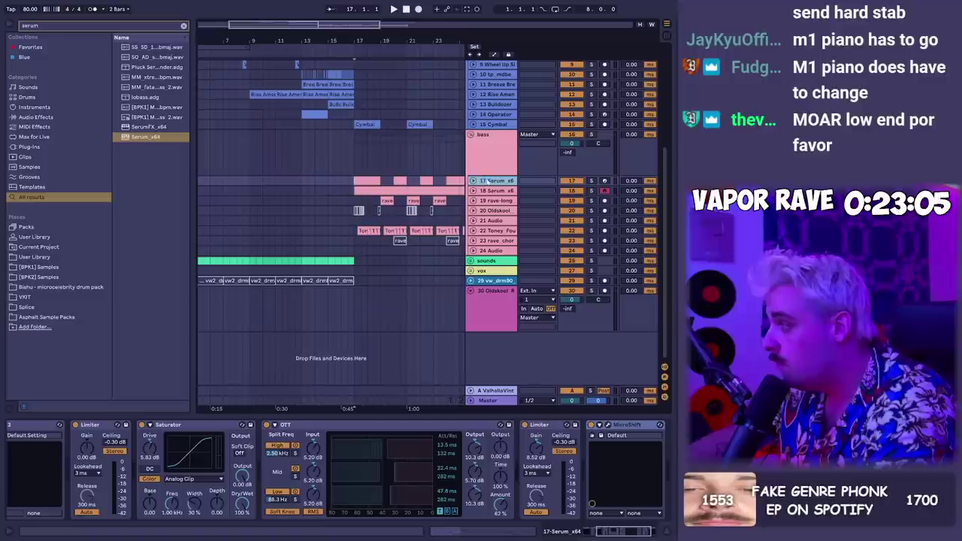
Insert an Operator track between the two Serum bass tracks and select the second Serum track's clip at bar 17
click(365, 194)
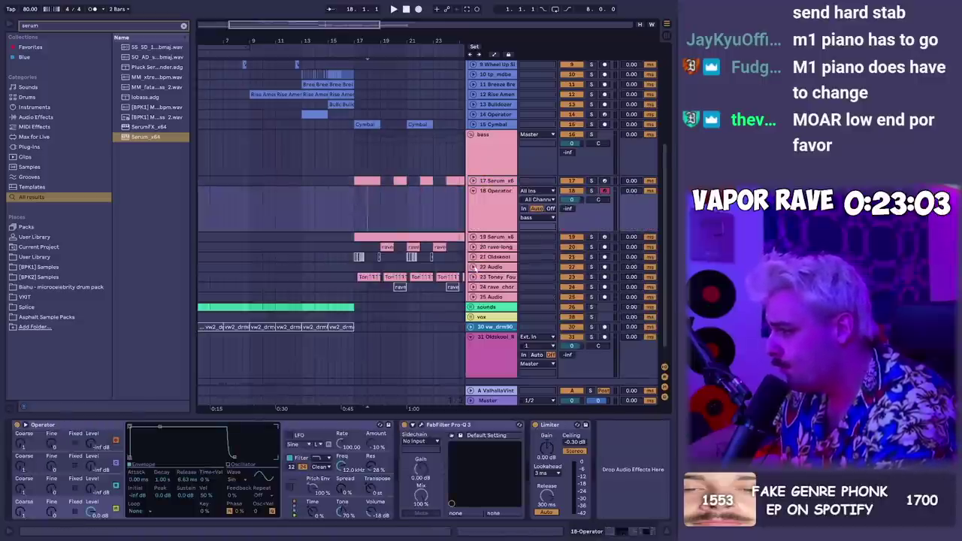
click(474, 267)
click(493, 258)
click(388, 239)
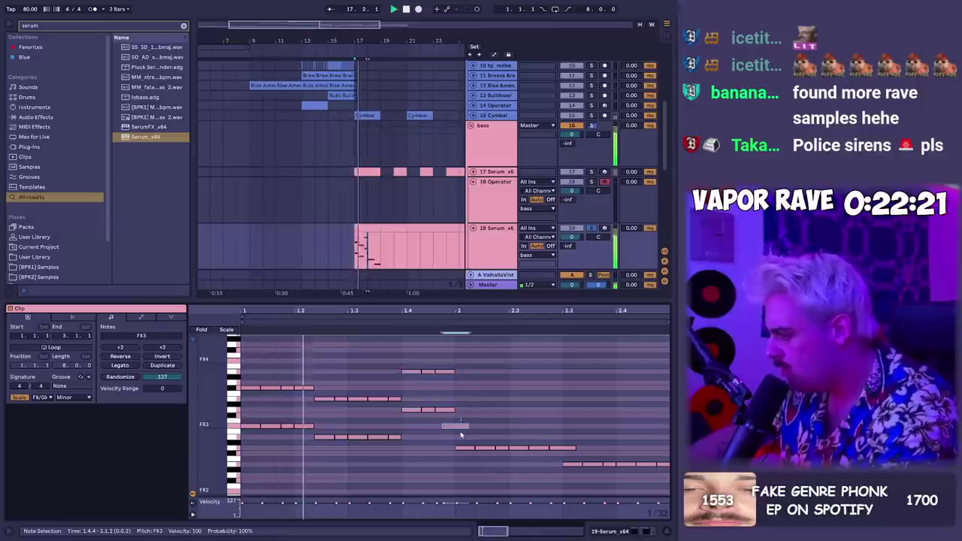
Layer and shorten the second Serum clip's notes between B2 and E4, play it from bar 18 and unfold the first Serum track
click(461, 417)
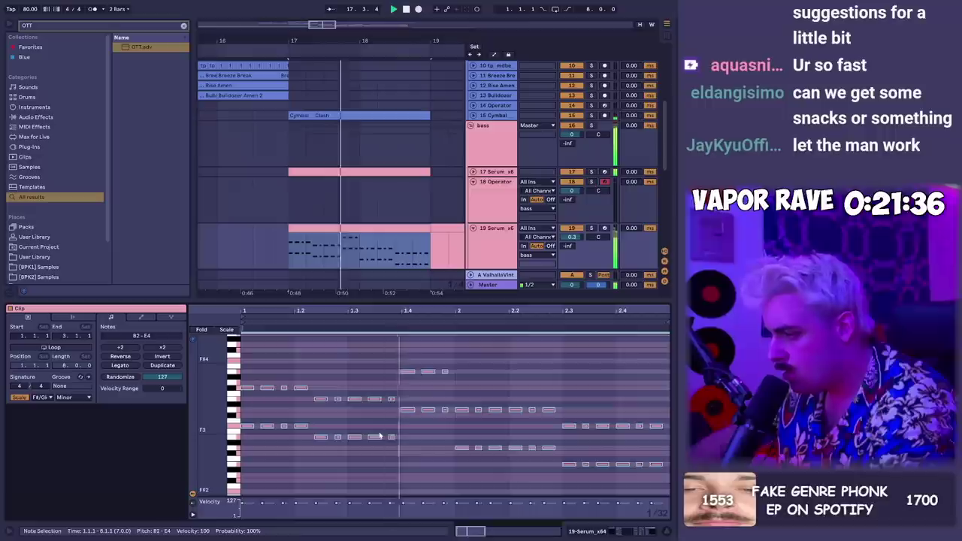
scroll(380, 435, right, 5)
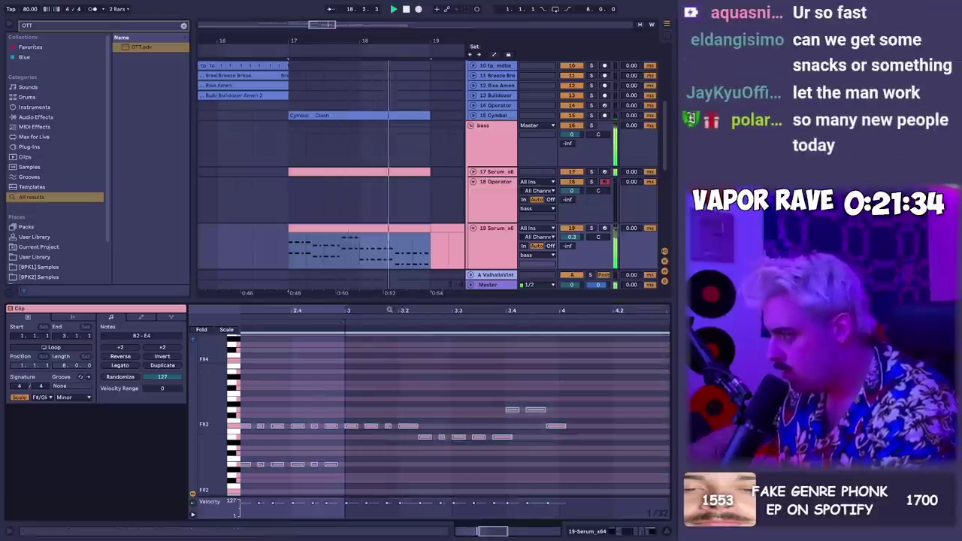
click(362, 245)
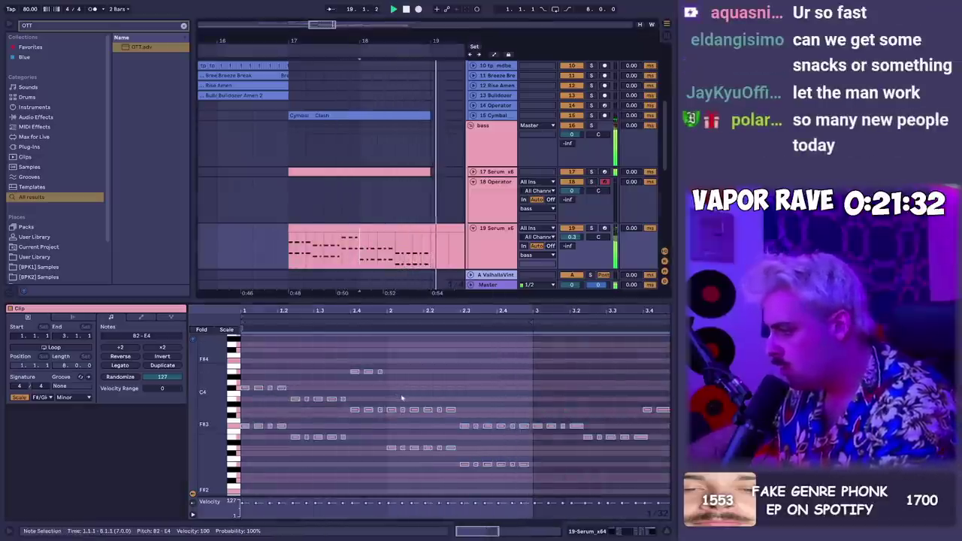
key(space)
click(391, 448)
click(474, 171)
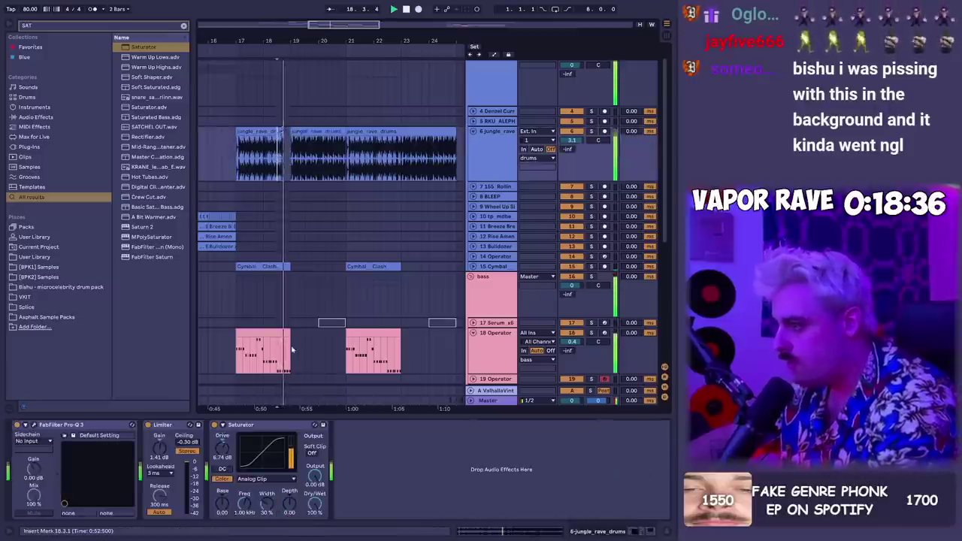
Clear the end of bar 18 on the bass and cymbal tracks, and fill it with the my amen break at 3.5 dB
drag(291, 350, 285, 267)
key(plus)
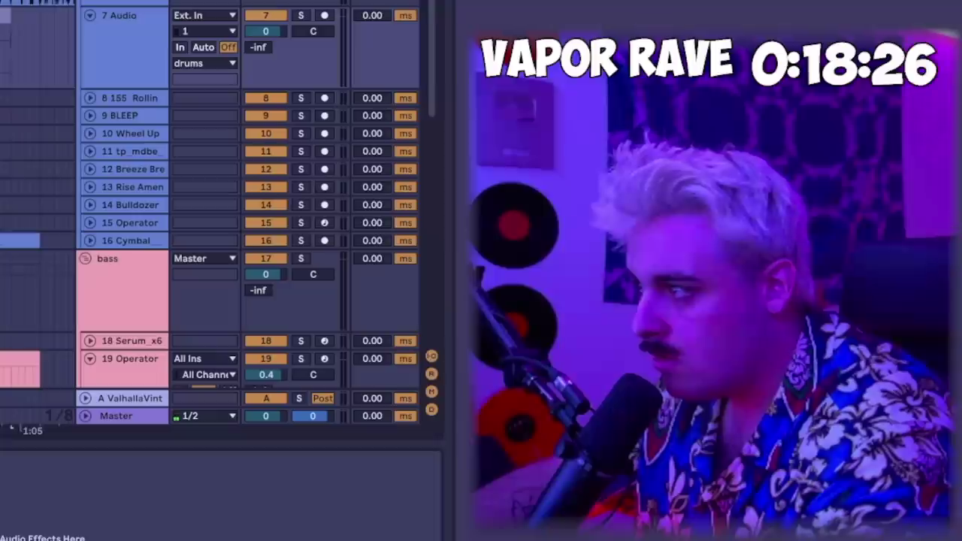
drag(153, 368, 309, 197)
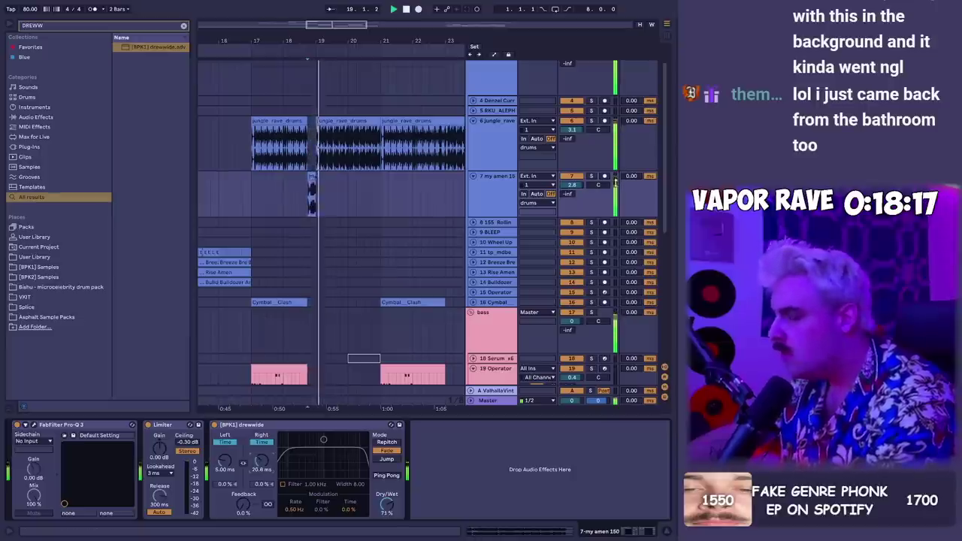
drag(581, 187, 581, 182)
click(316, 151)
Copy the Cymbal Clash clip from bar 17 to bar 19 and select the rave-long stab's end before bar 21
scroll(300, 233, down, 3)
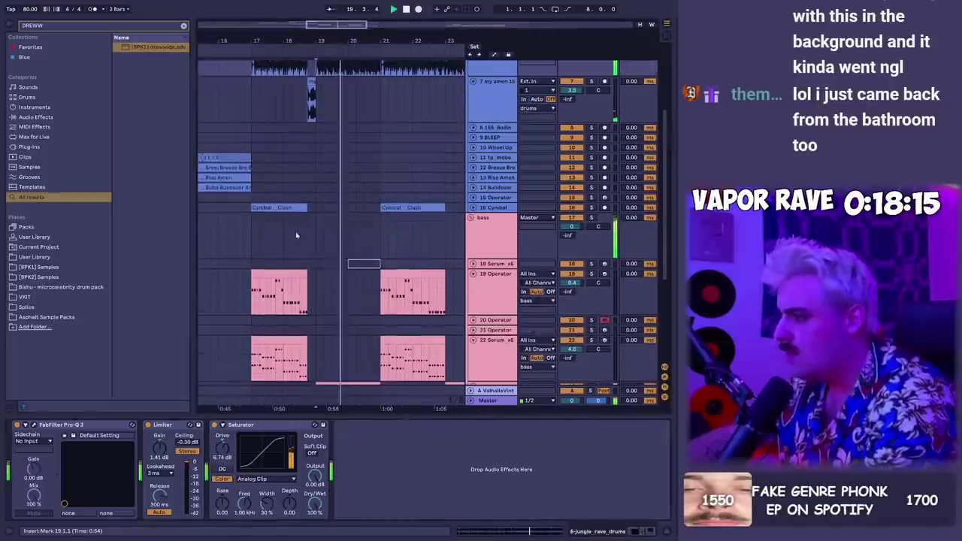
click(303, 207)
key(ctrl+c)
click(315, 209)
key(ctrl+v)
scroll(346, 230, down, 3)
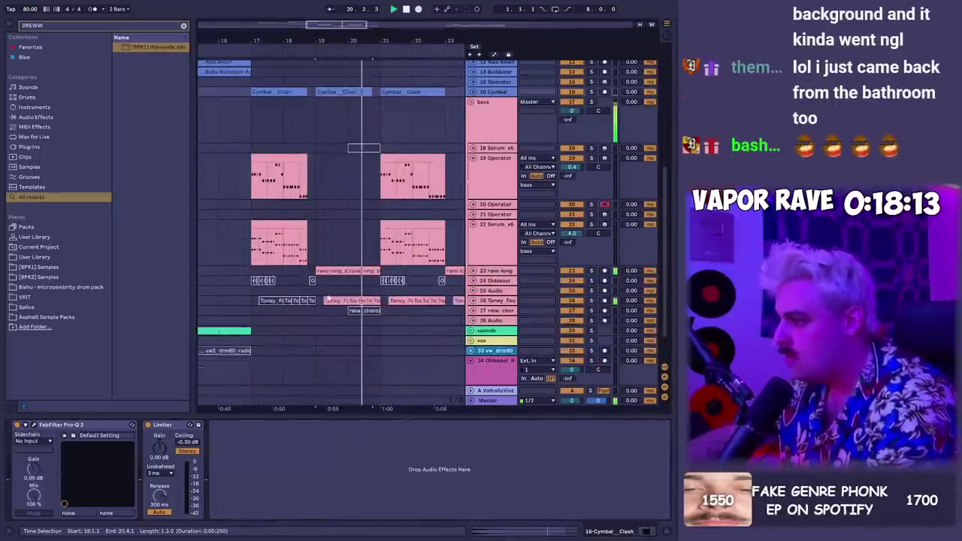
click(381, 271)
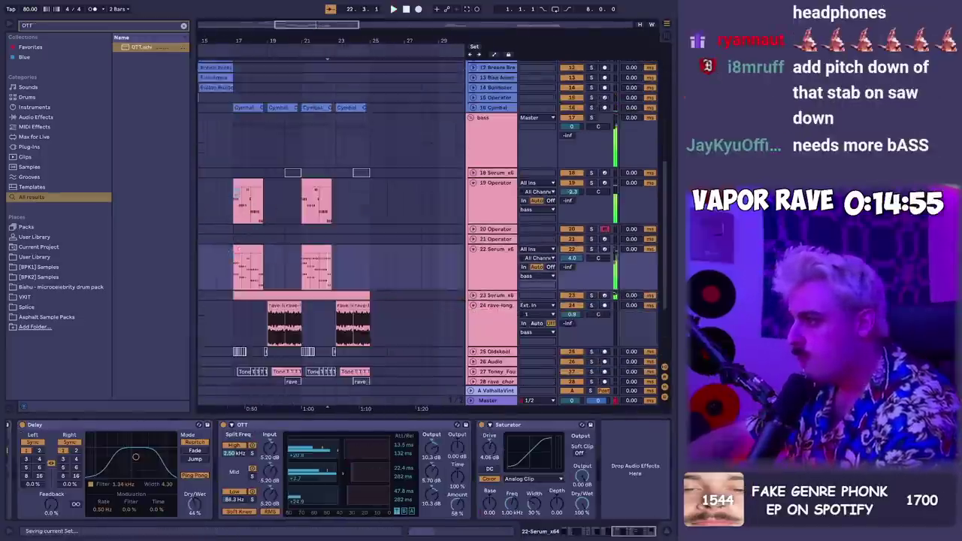
Insert a MIDI track below the first Operator bass track, load the lobass rack onto it and close its plug-in windows
key(ctrl+shift+t)
key(ctrl+f)
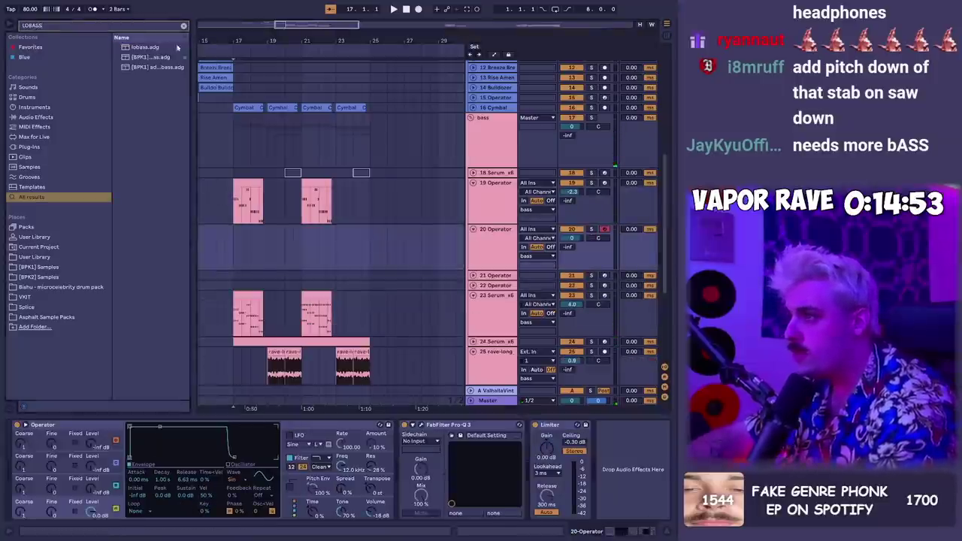
drag(336, 255, 307, 249)
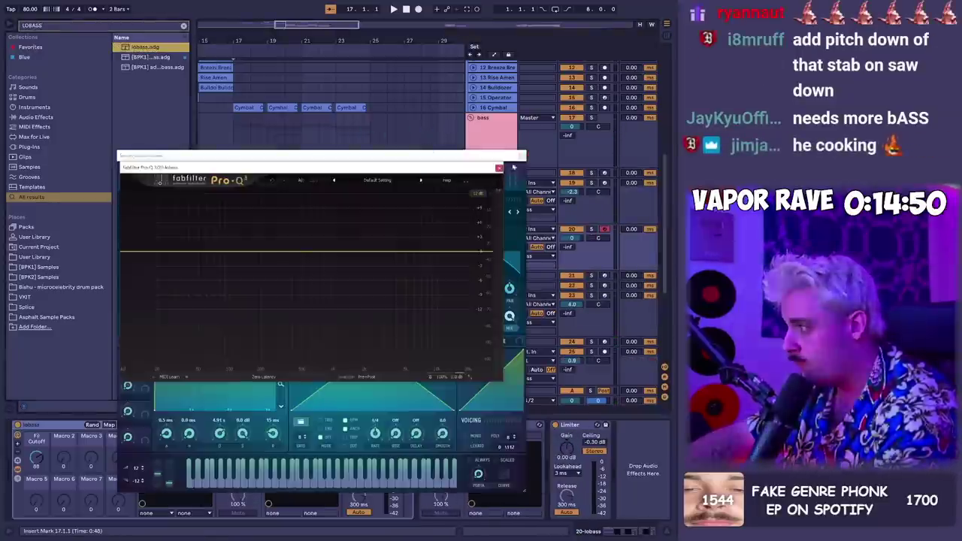
click(501, 167)
click(523, 156)
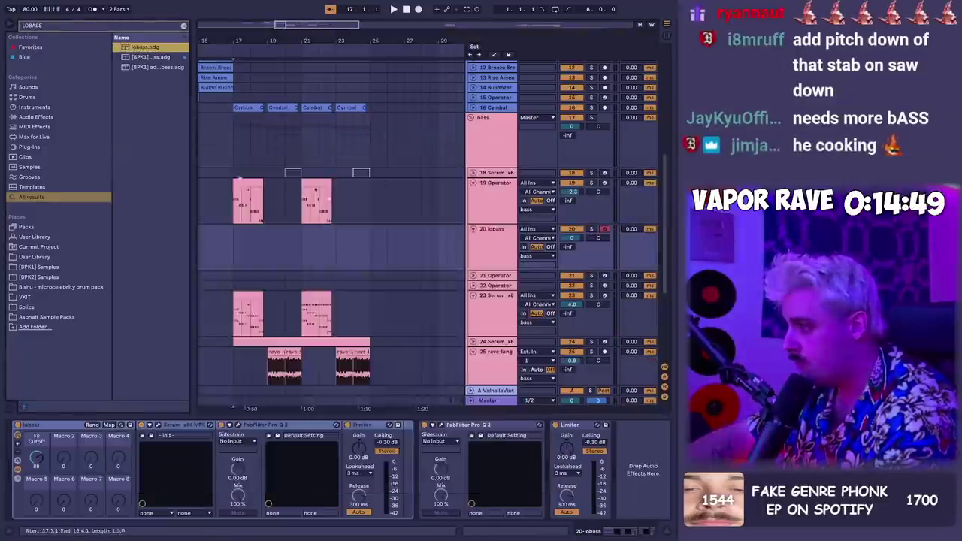
Copy the Operator clip at bar 17 to the lobass track, play it and set the lobass volume to -3.0 dB
click(241, 182)
key(ctrl+c)
click(236, 243)
key(ctrl+v)
key(space)
drag(576, 238, 578, 241)
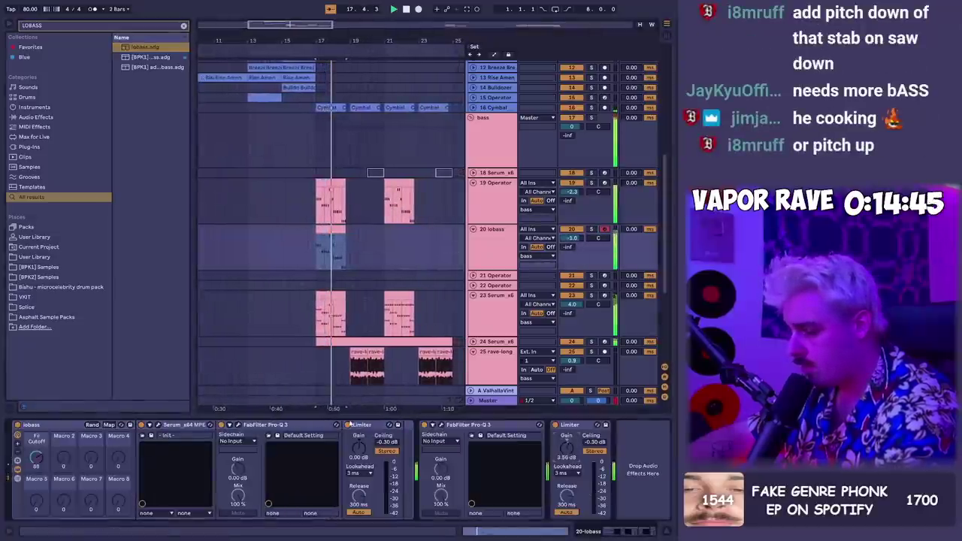
Raise the lobass rack's Fil Cutoff macro and search the browser for OTT
drag(38, 457, 38, 421)
key(ctrl+f)
text(OTT)
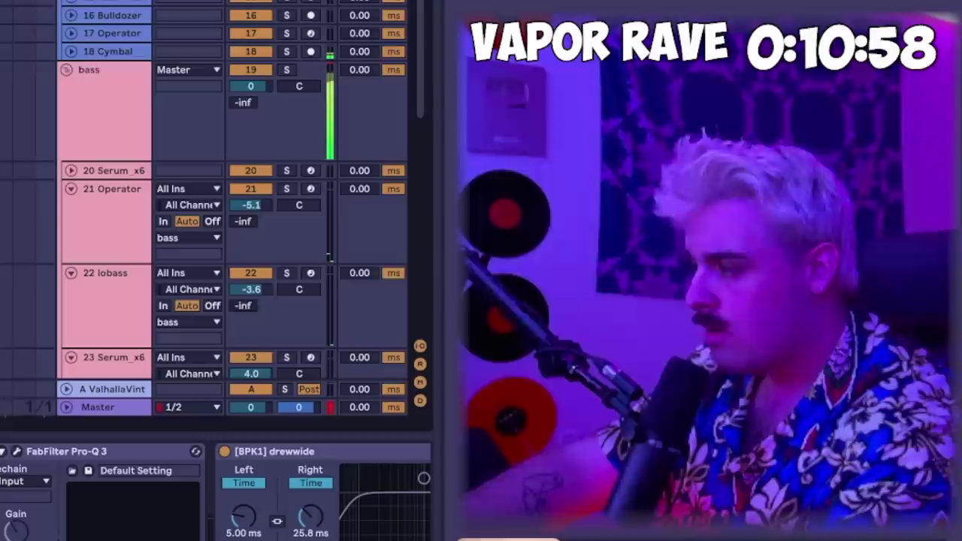
Delete the vox group and the vw_drm90 and Oldskool_Rave tracks at the end of the track list
scroll(225, 225, up, 10)
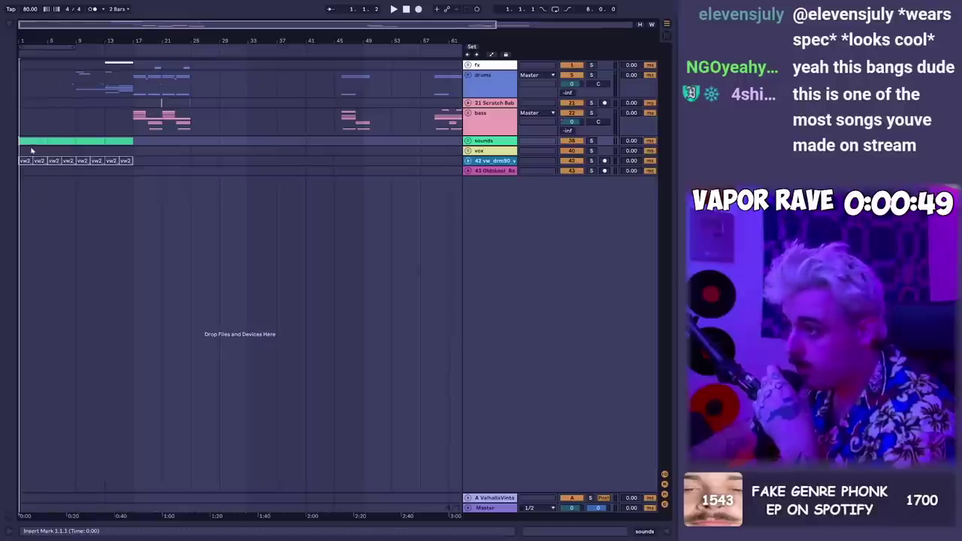
key(space)
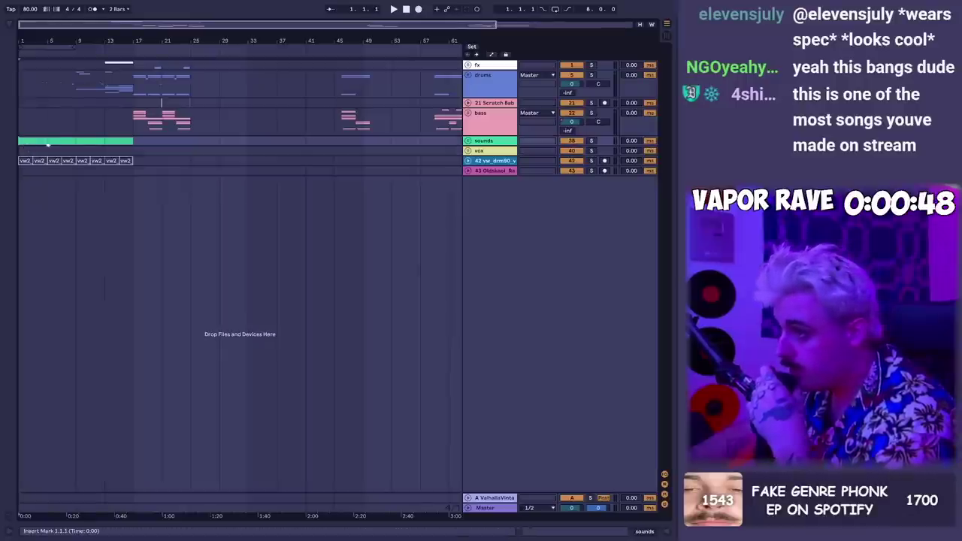
click(479, 151)
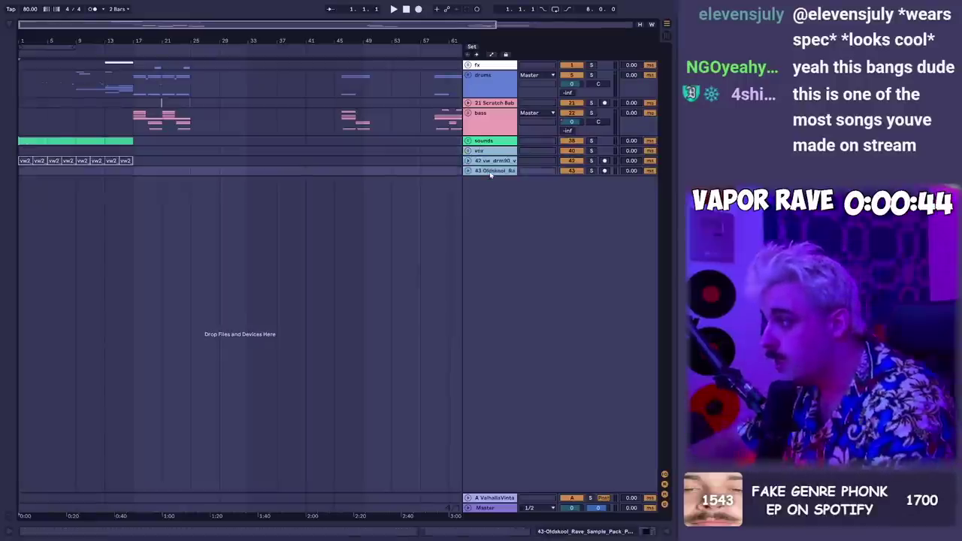
key(Delete)
Play the arrangement from bar 1 and unfold the sounds group, the drums group and the Bulldozer Amen track to follow the intro
drag(18, 40, 18, 48)
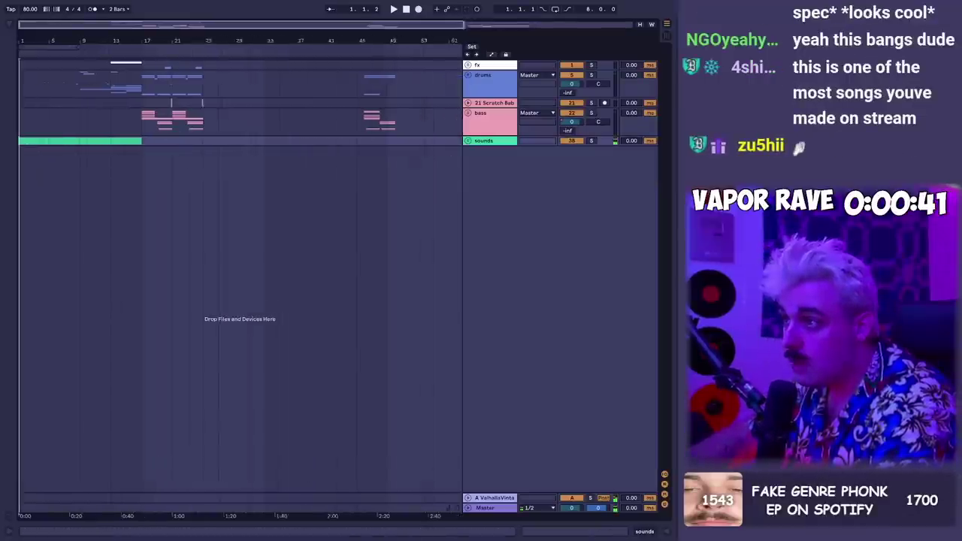
drag(18, 48, 18, 113)
key(space)
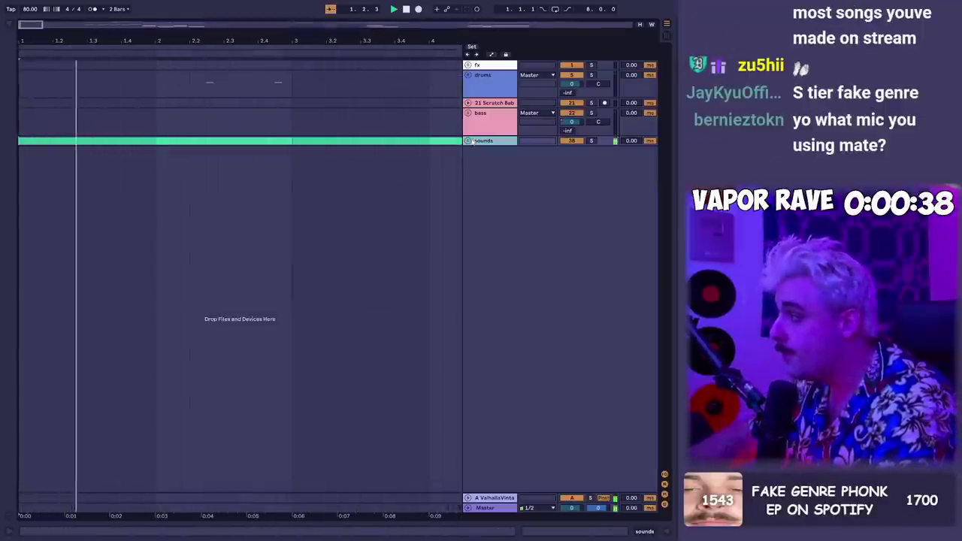
click(469, 141)
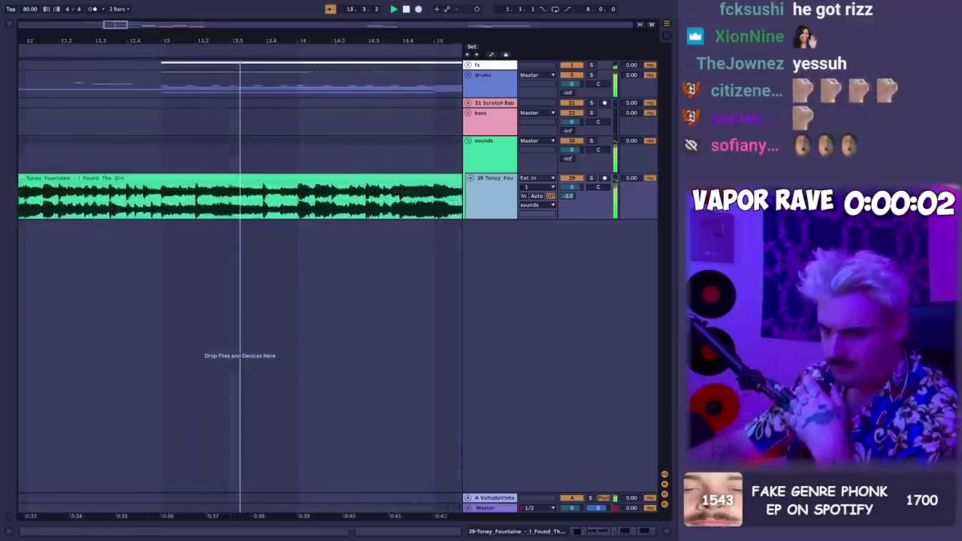
click(468, 77)
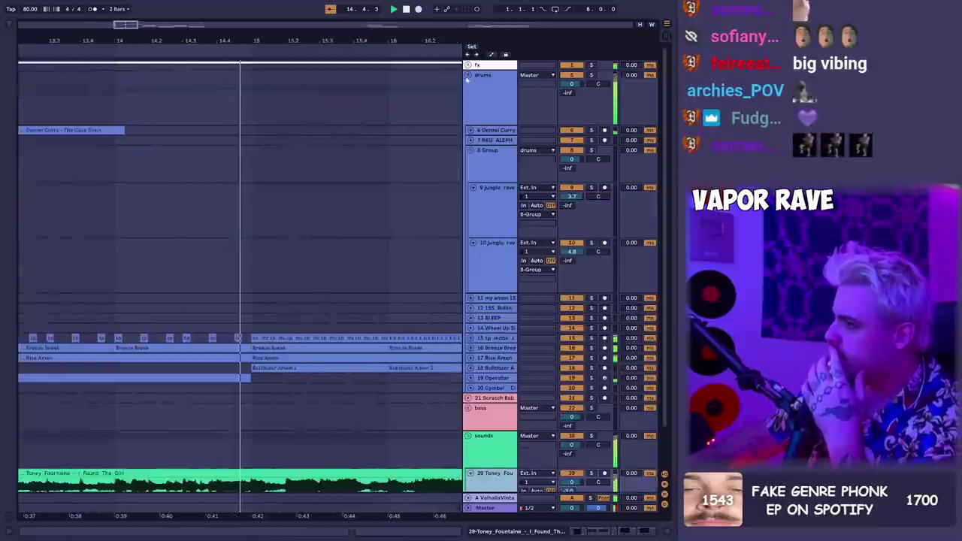
click(470, 322)
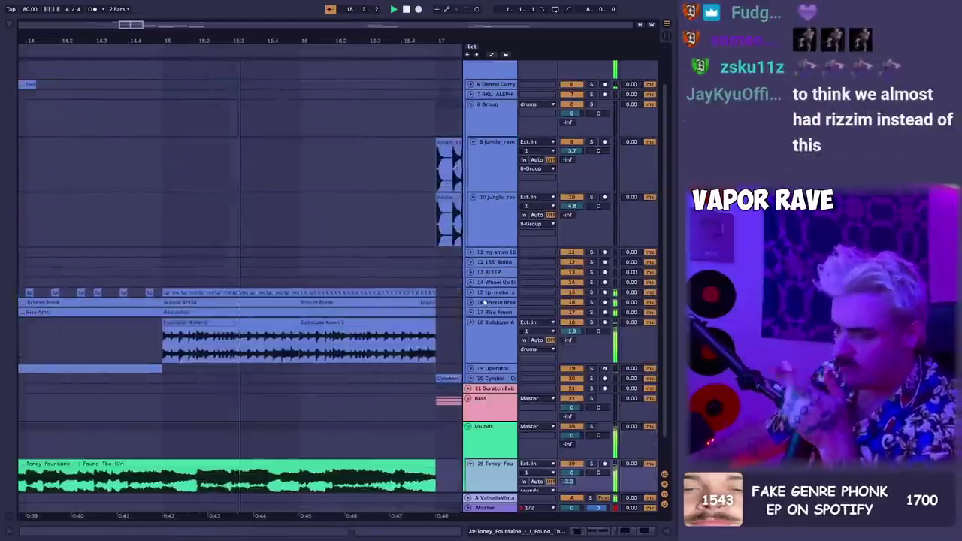
scroll(494, 307, down, 1)
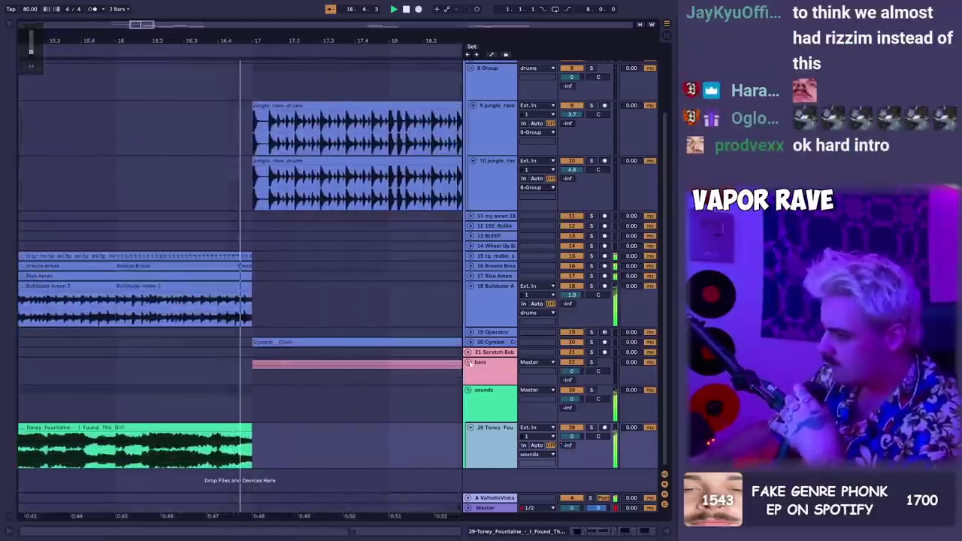
Unfold the bass group and its first two subgroups to follow the drop from bar 17 during playback
click(468, 362)
scroll(481, 370, down, 2)
scroll(482, 369, down, 2)
click(471, 301)
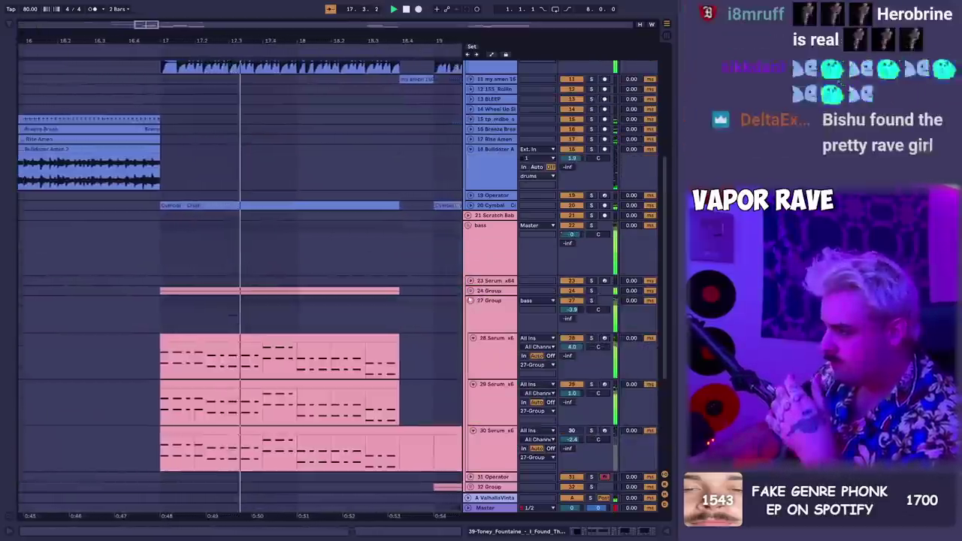
click(471, 291)
scroll(476, 295, down, 4)
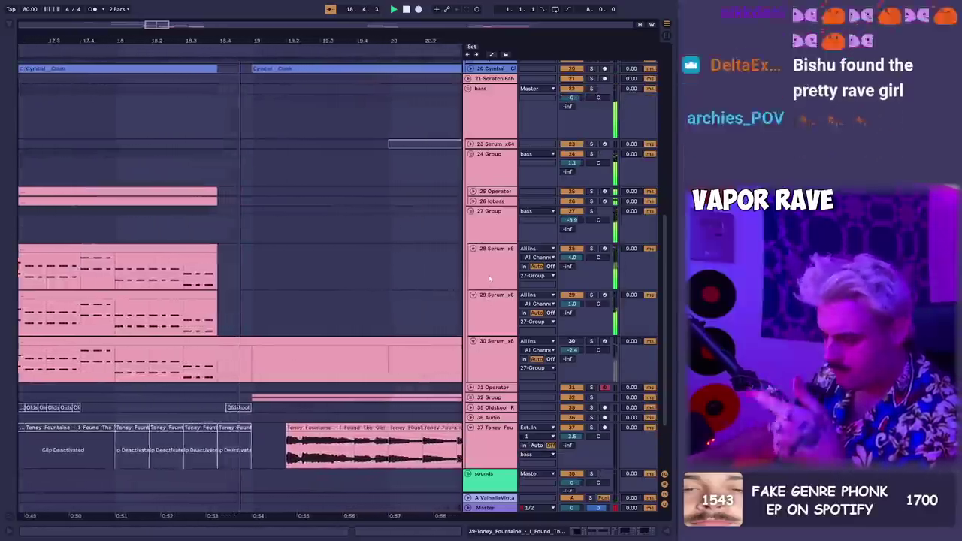
scroll(488, 275, down, 3)
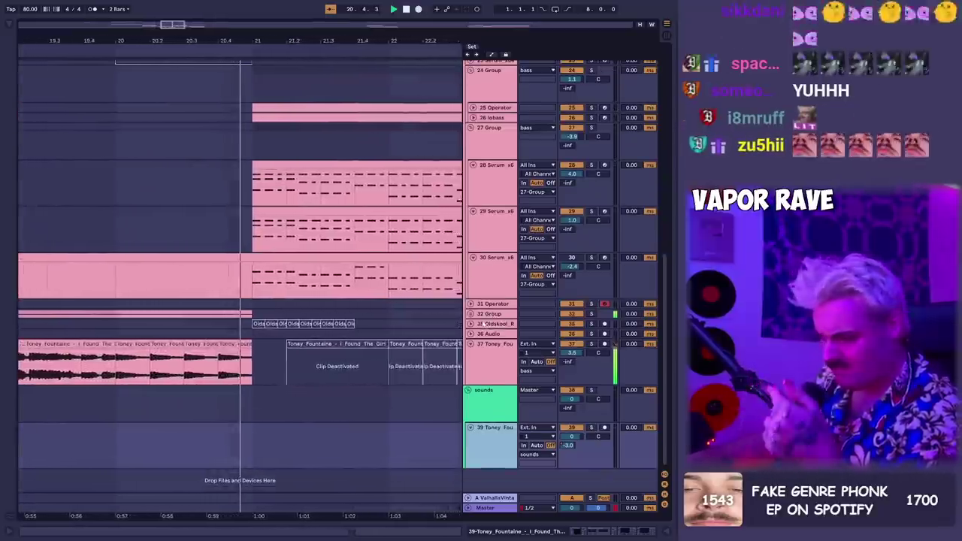
scroll(496, 256, up, 1)
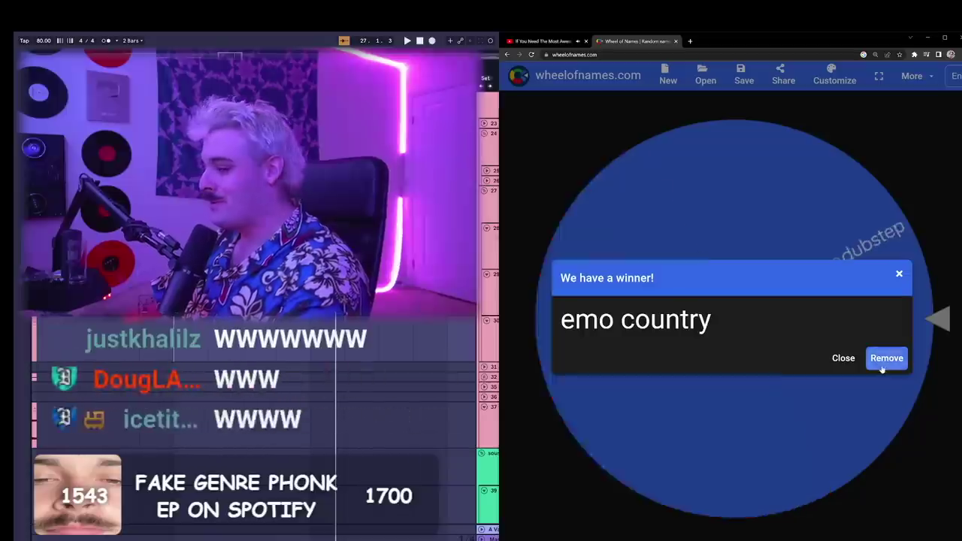
Remove the winning emo country entry from the wheel of names
click(885, 356)
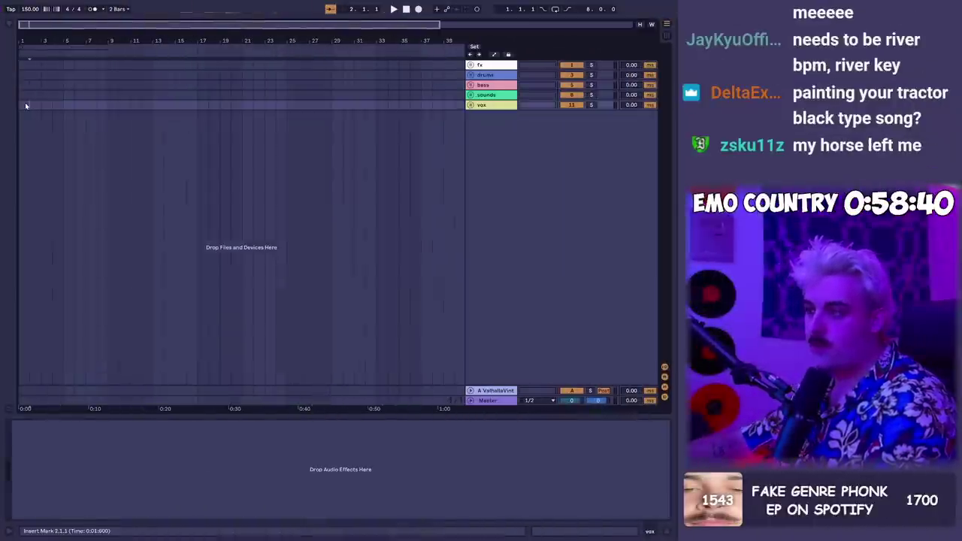
Get the SO_CO_120_piano_everlake_Emaj loop from Splice's country results and place it on track 15 at bar 17
key(alt+Tab)
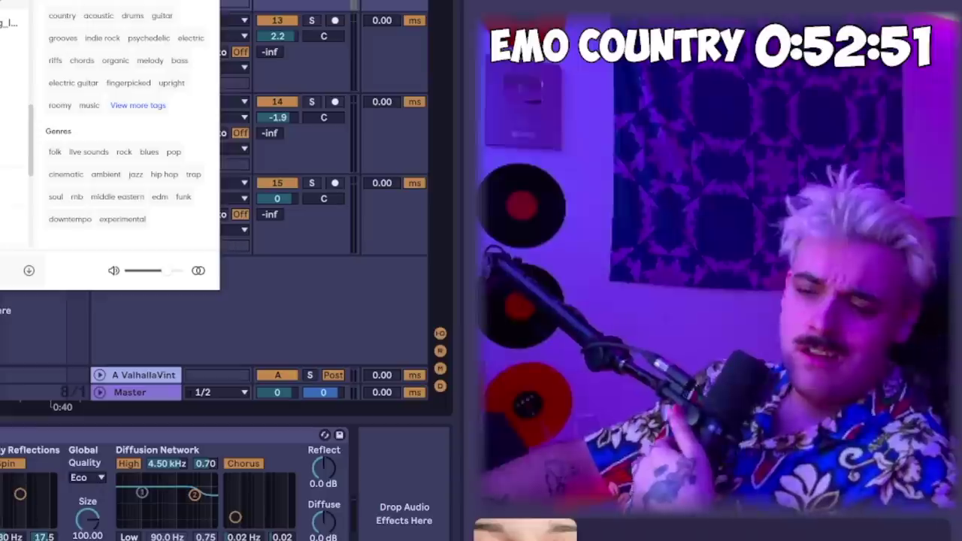
click(408, 170)
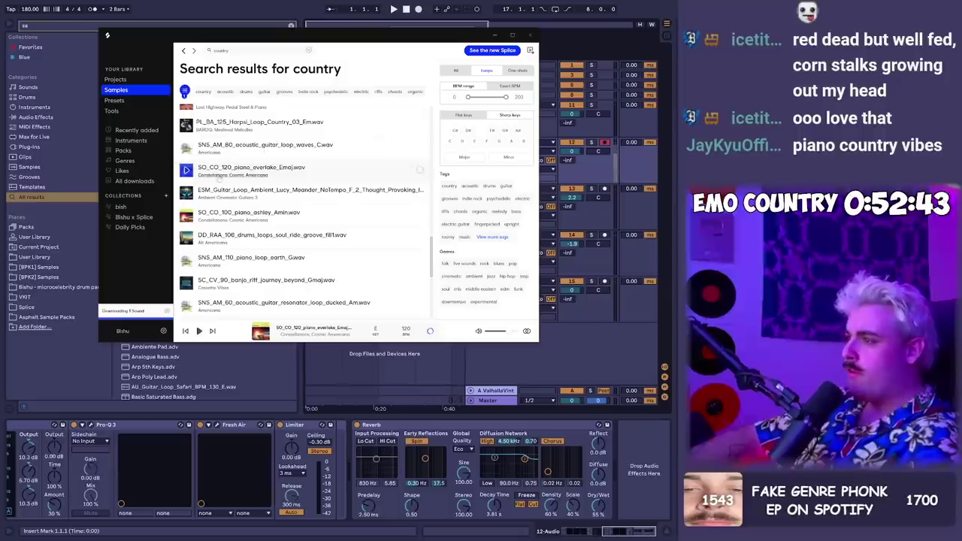
click(224, 172)
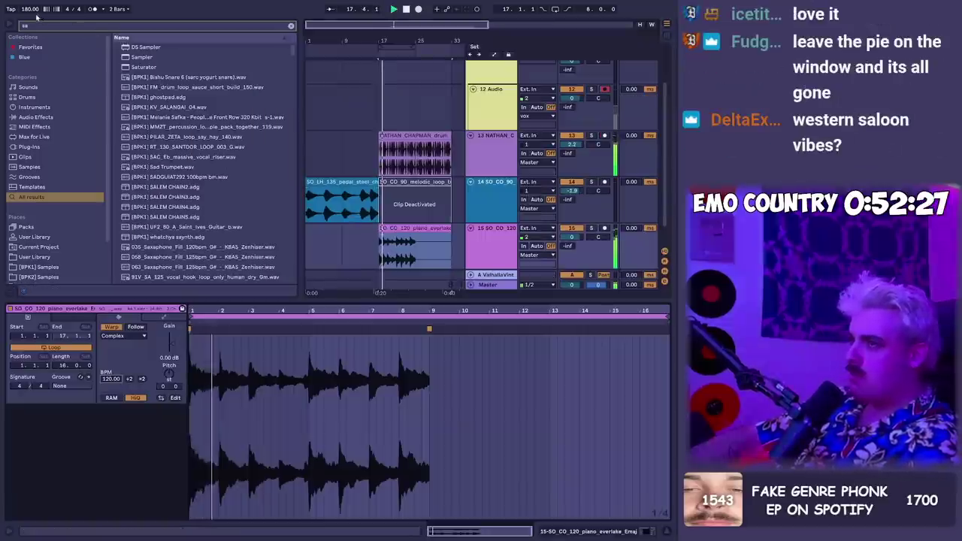
Set the tempo to 120 BPM, trim the piano clip to its first 8 bars and duplicate it at bar 25
click(35, 11)
click(405, 246)
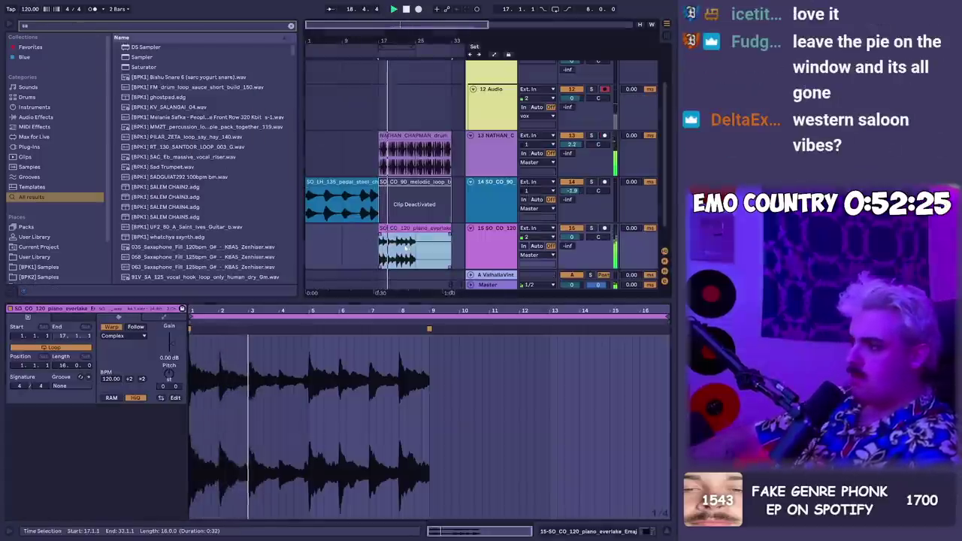
drag(416, 242, 374, 255)
key(ctrl+d)
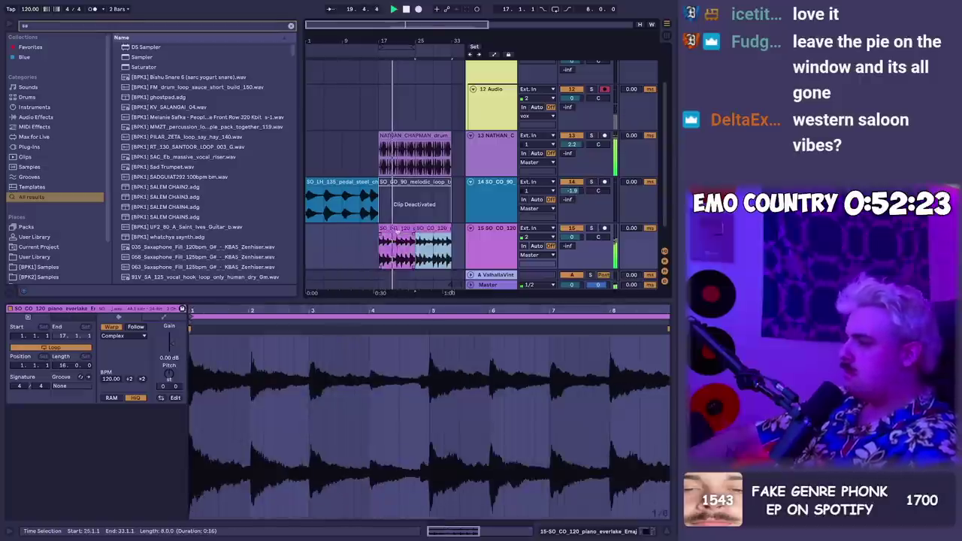
Set the piano track's Limiter gain to 3.11 dB and delete the deactivated SO_CO_90 melodic loop clip at bar 17
shift+click(396, 227)
key(shift+Tab)
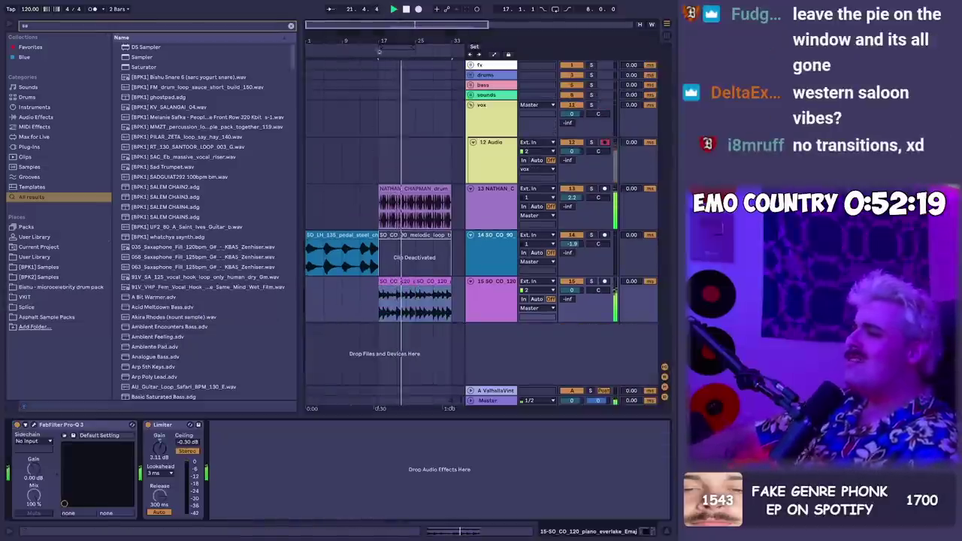
drag(380, 52, 338, 42)
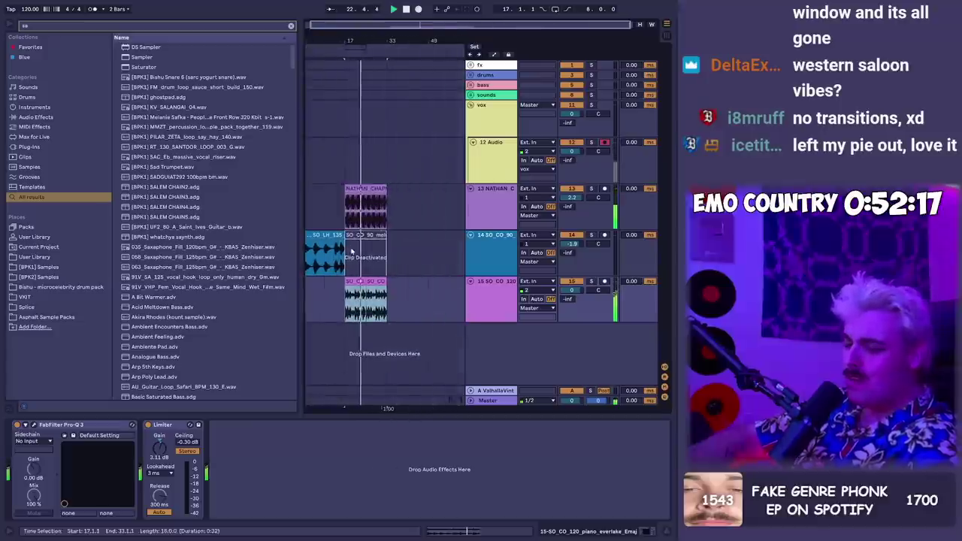
click(355, 236)
key(Delete)
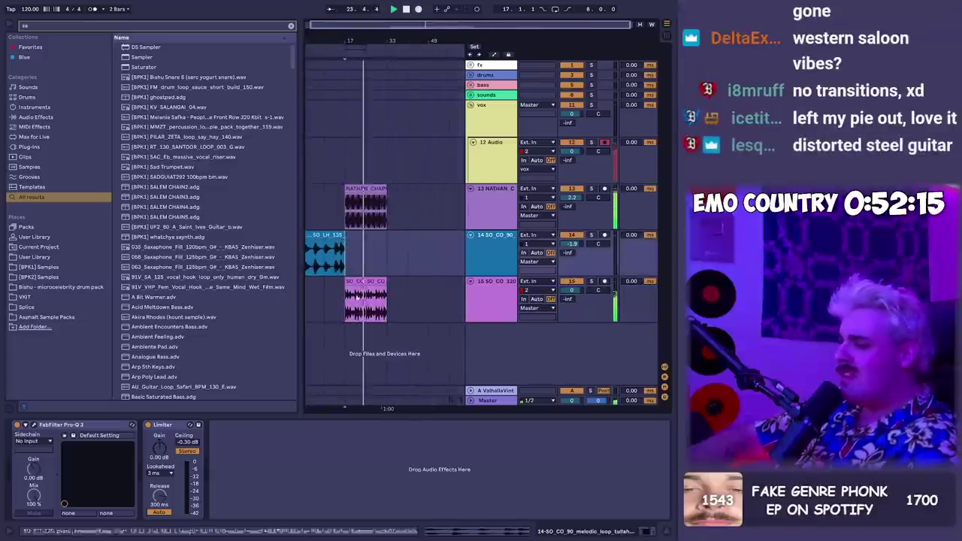
click(422, 284)
click(482, 214)
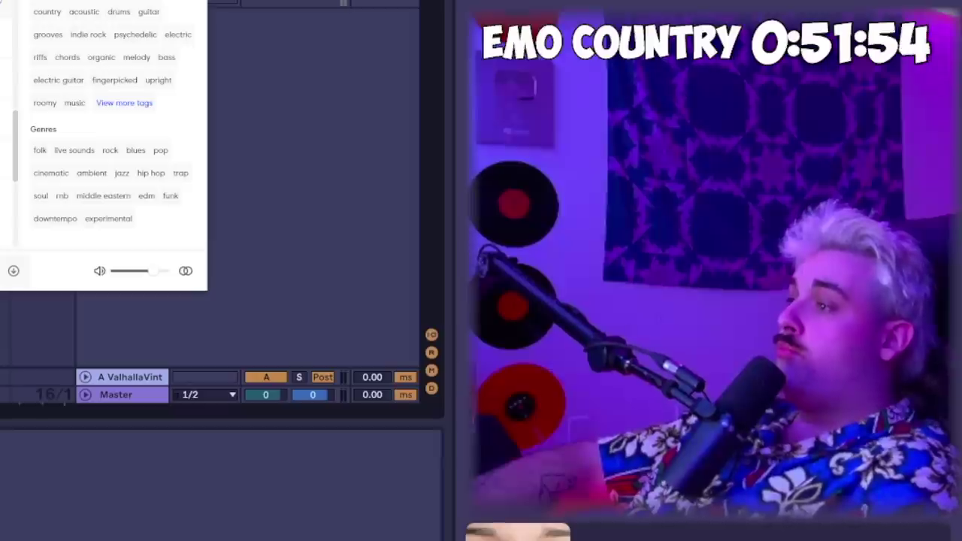
Add the ESM_Guitar_Loop_Ambient_Lucy loop from Splice at bar 17, pitched down 1 semitone, and place the insert marker at bar 22
click(694, 201)
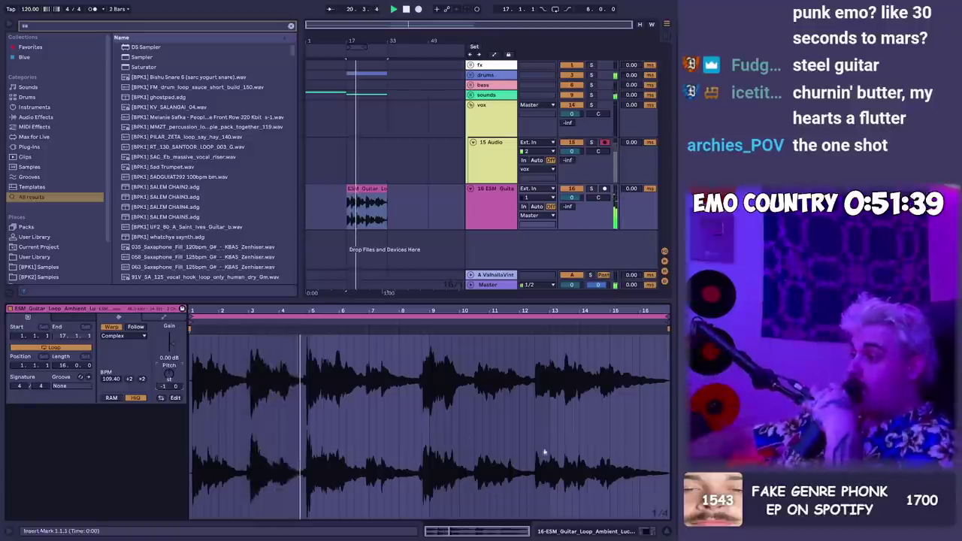
mouse_move(354, 39)
mouse_down()
mouse_move(366, 216)
mouse_move(382, 215)
mouse_up()
click(382, 215)
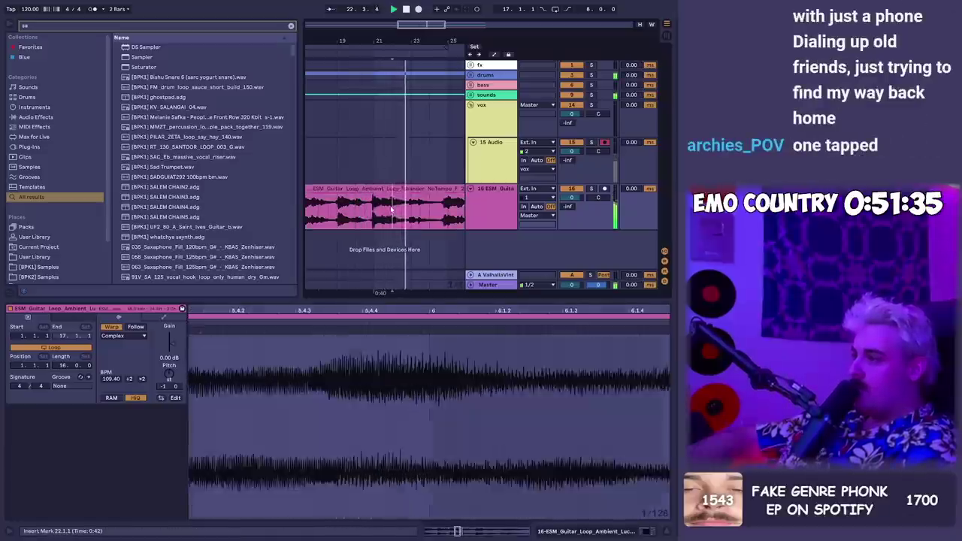
Open the guitar loop track's Pro-Q 3 and cut its low frequencies
key(shift+Tab)
click(33, 426)
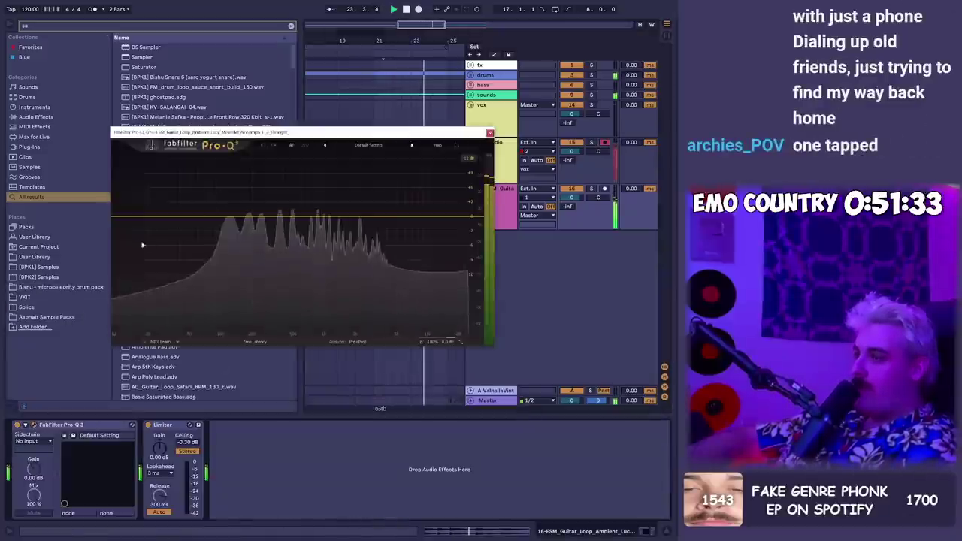
drag(118, 215, 257, 218)
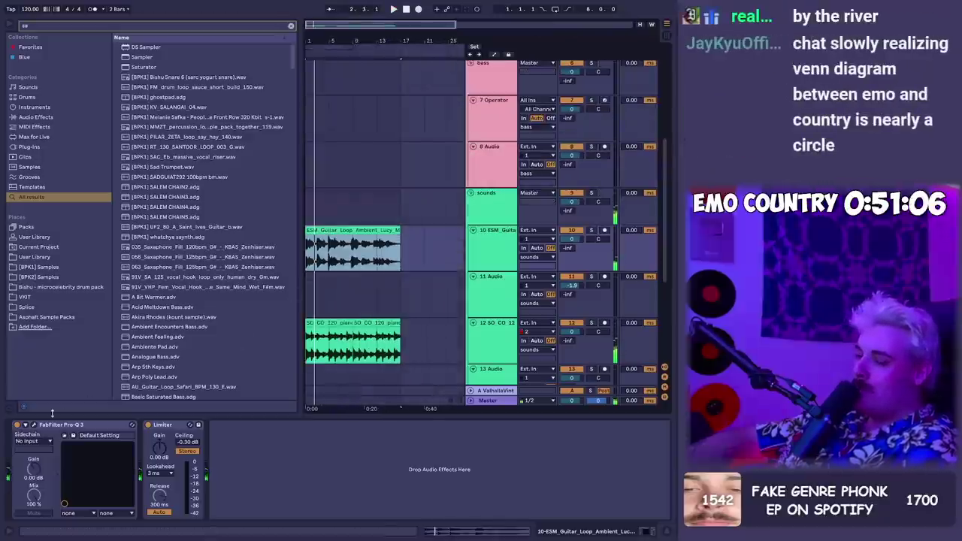
click(33, 426)
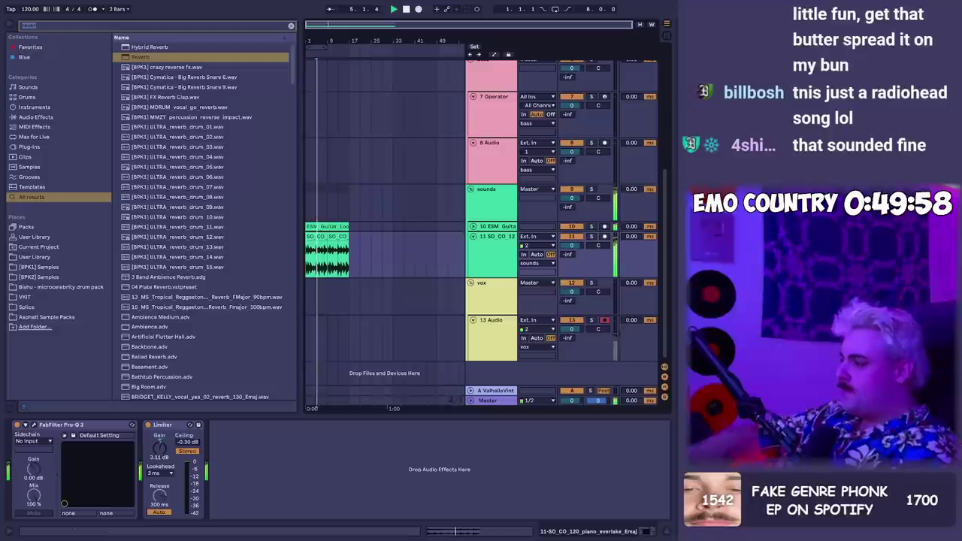
Switch to Discord, preview adt_120_drum_loop_ride_bell_rolls.wav in the sample-preset-share channel and download it for the drum track
scroll(425, 264, up, 4)
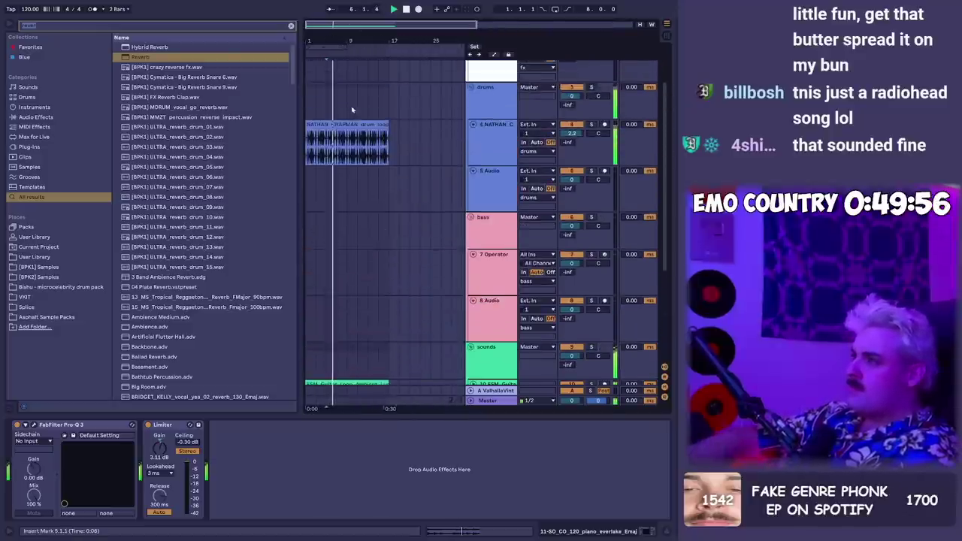
click(345, 149)
key(alt+Tab)
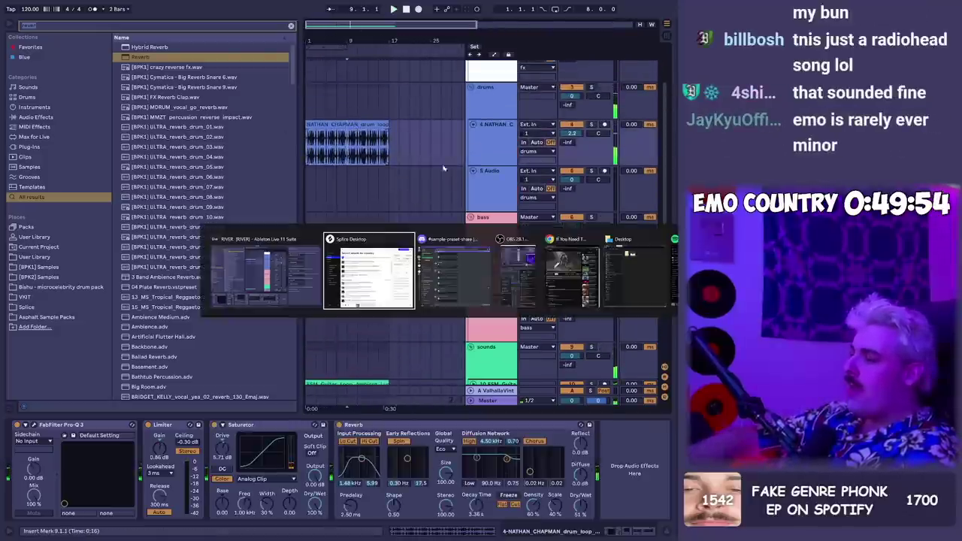
key(alt+Tab)
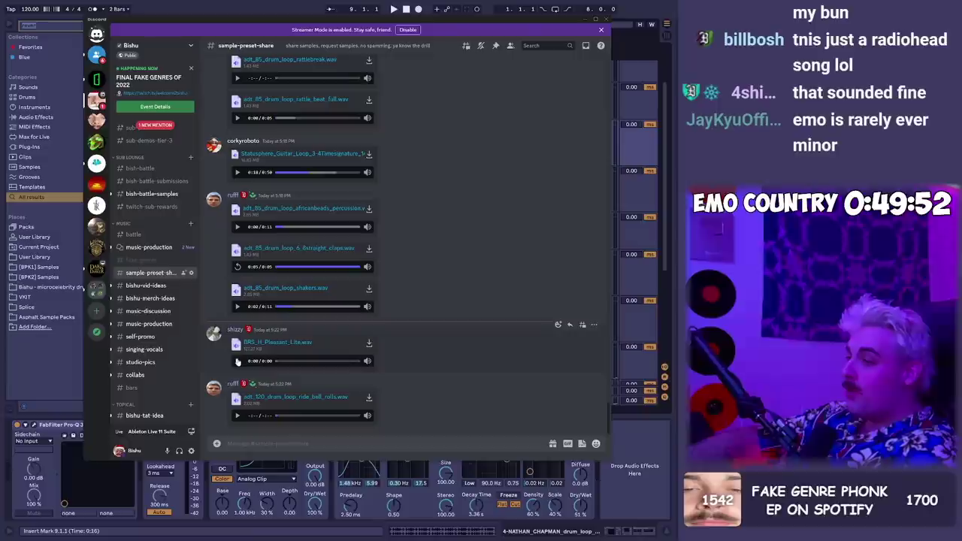
click(237, 415)
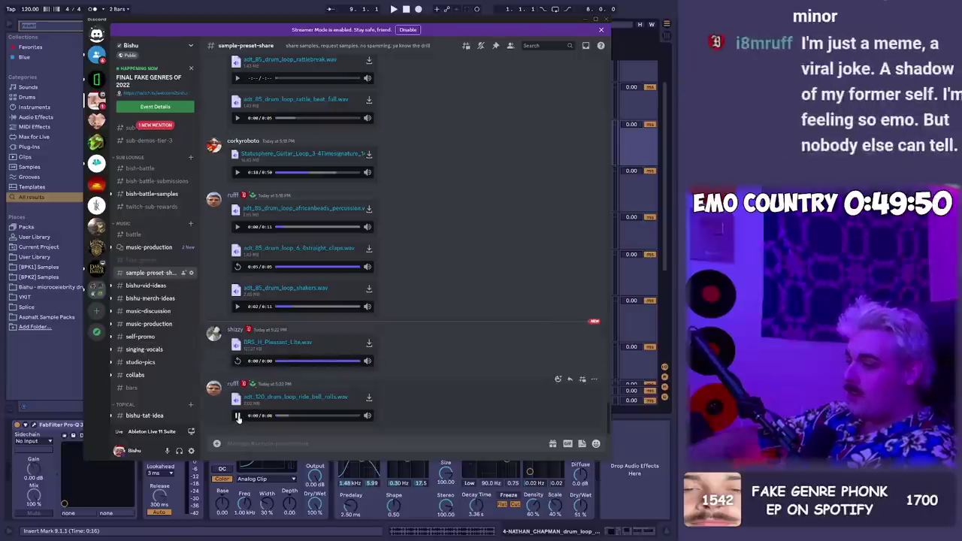
click(369, 398)
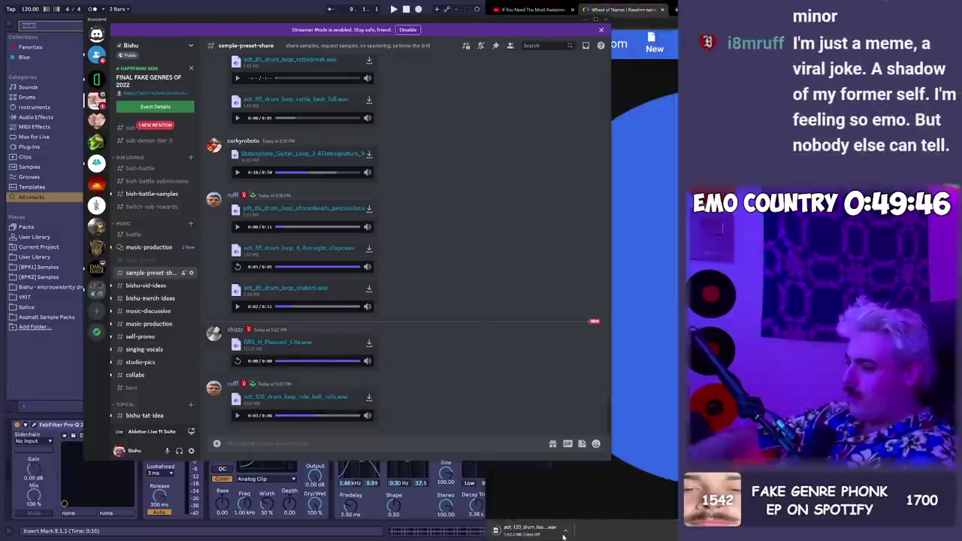
click(564, 532)
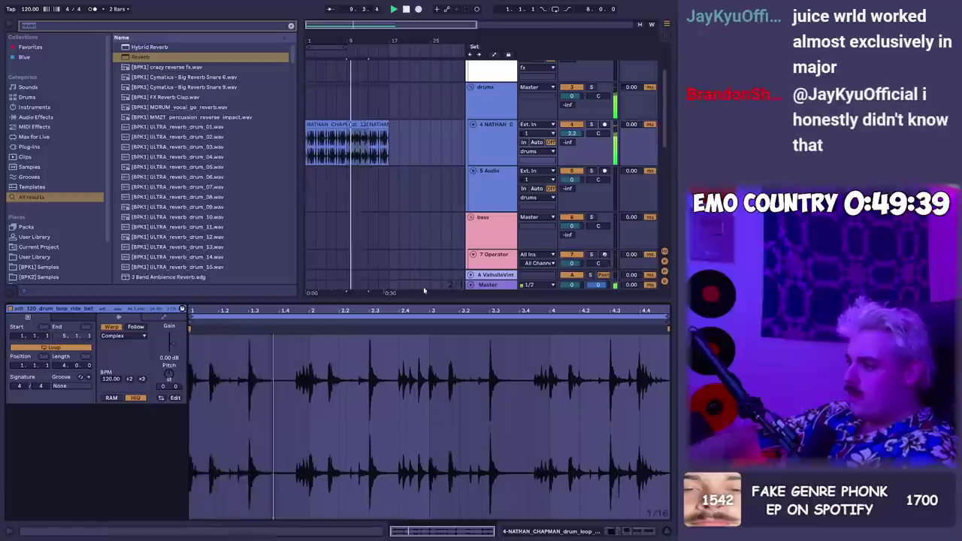
Set the NATHAN_CHAPMAN drum loop track's volume to 4.1 and duplicate the ride bell loop from bar 9 to bar 13
drag(580, 135, 581, 125)
double_click(501, 128)
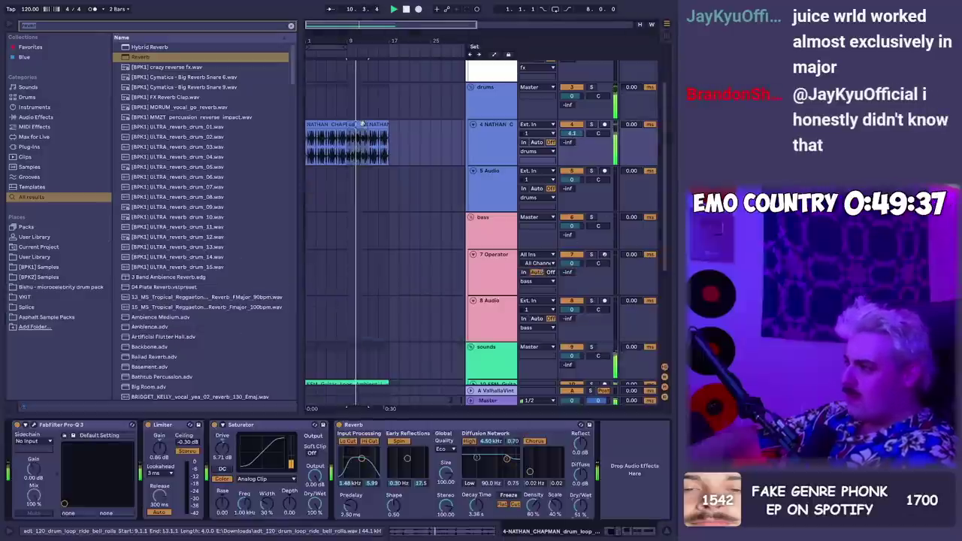
click(362, 124)
key(ctrl+d)
Delete the NATHAN_CHAPMAN drum loop from the first 8 bars and select the two ride bell loops from bar 9 to 17
click(332, 124)
key(Delete)
click(357, 124)
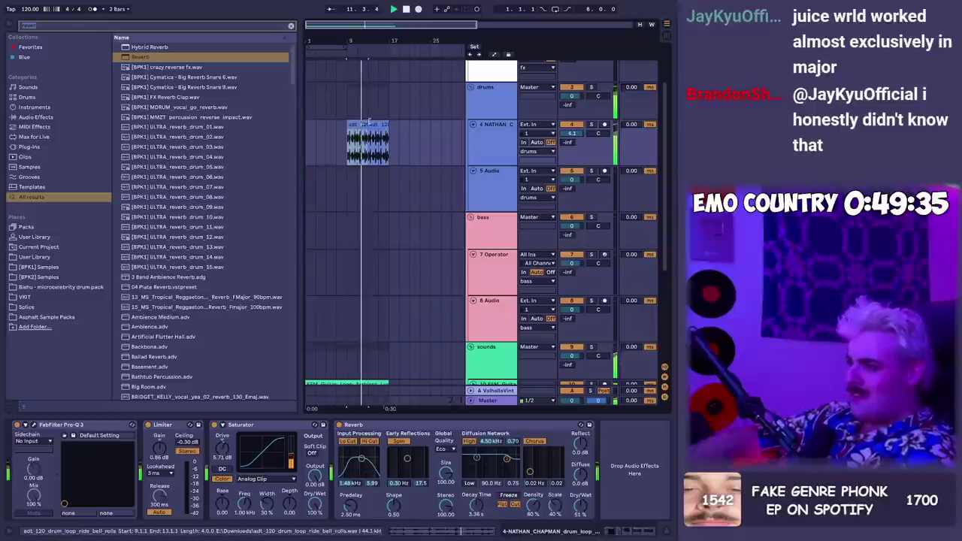
shift+click(378, 124)
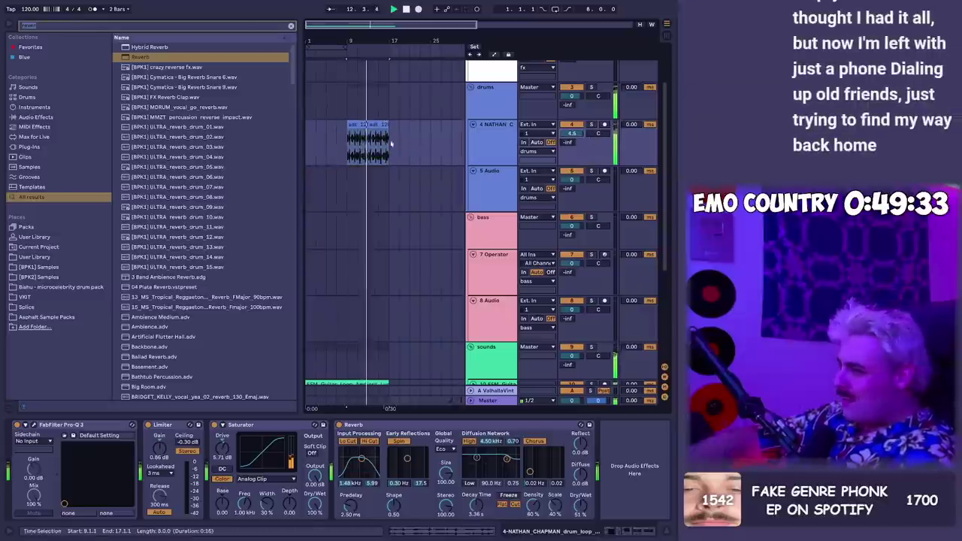
click(387, 141)
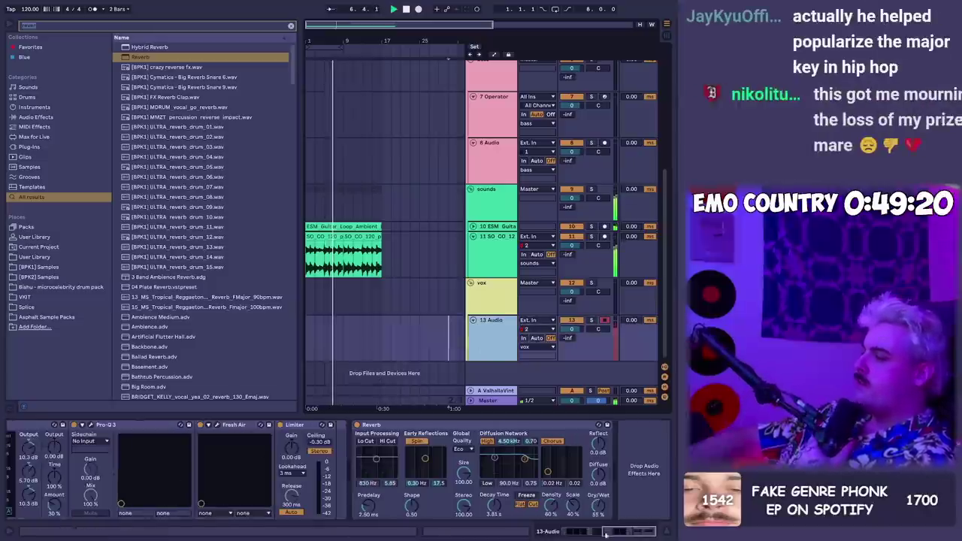
Open Auto-Tune Pro on the 13 Audio vocal track and set its key to E
drag(606, 534, 563, 533)
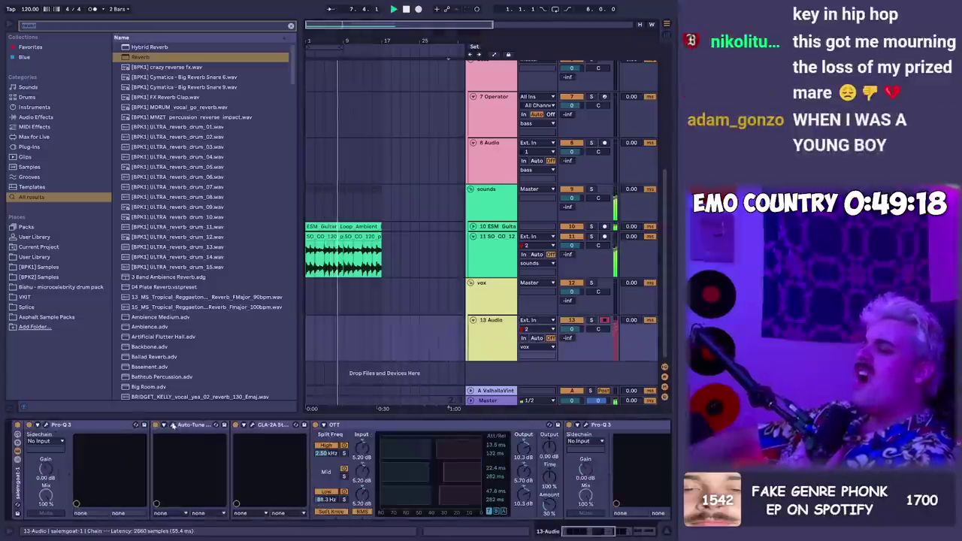
click(173, 425)
click(140, 61)
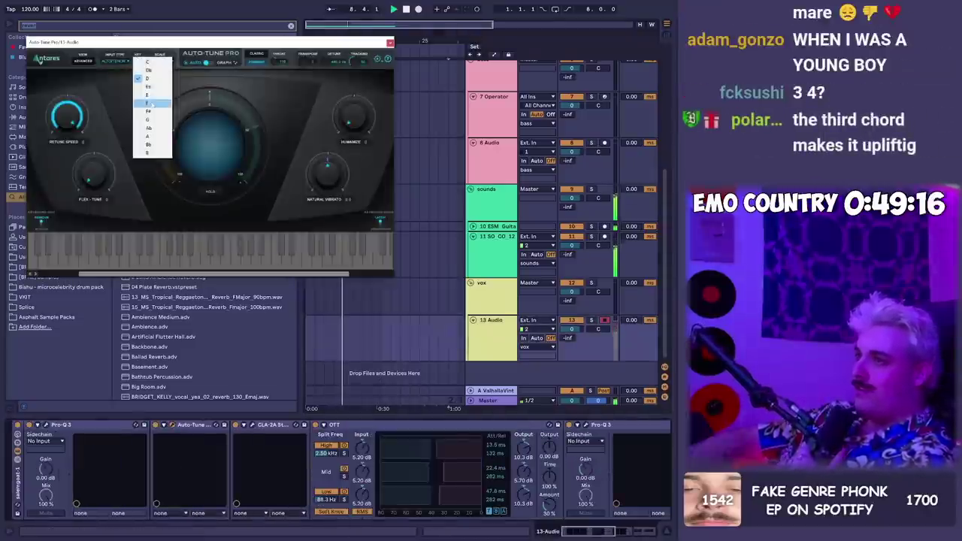
click(150, 103)
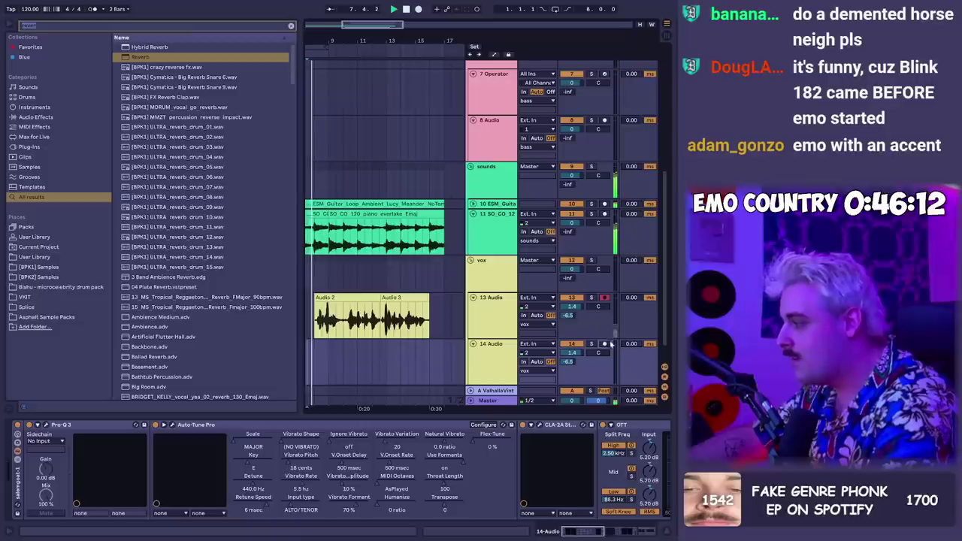
Record a short vocal take on track 14 at about bar 8 and set the track's volume to -1.2
click(418, 9)
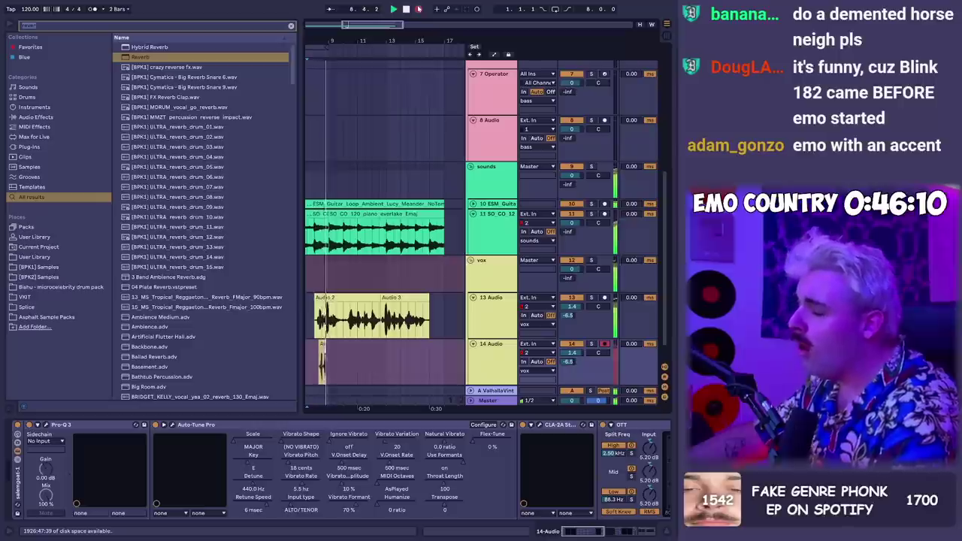
key(space)
key(space)
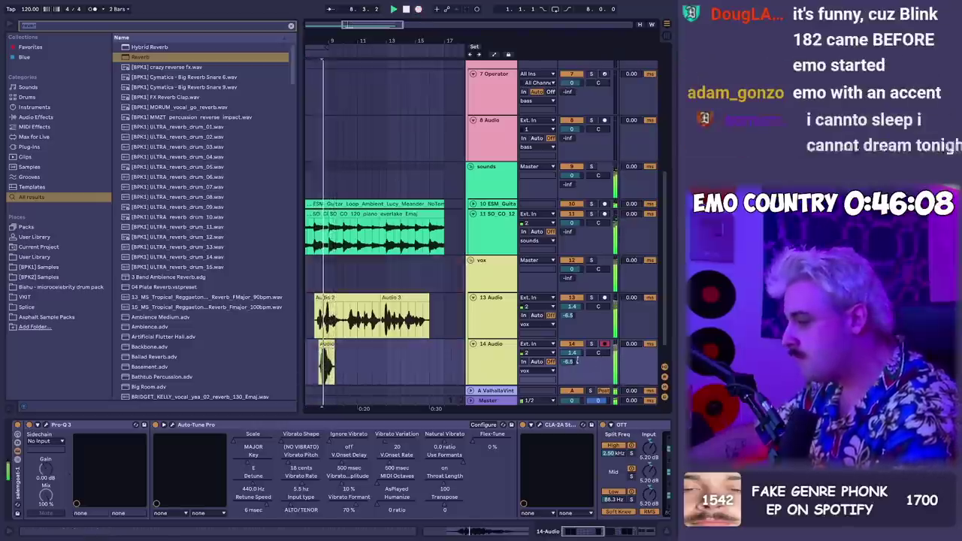
drag(571, 362, 579, 357)
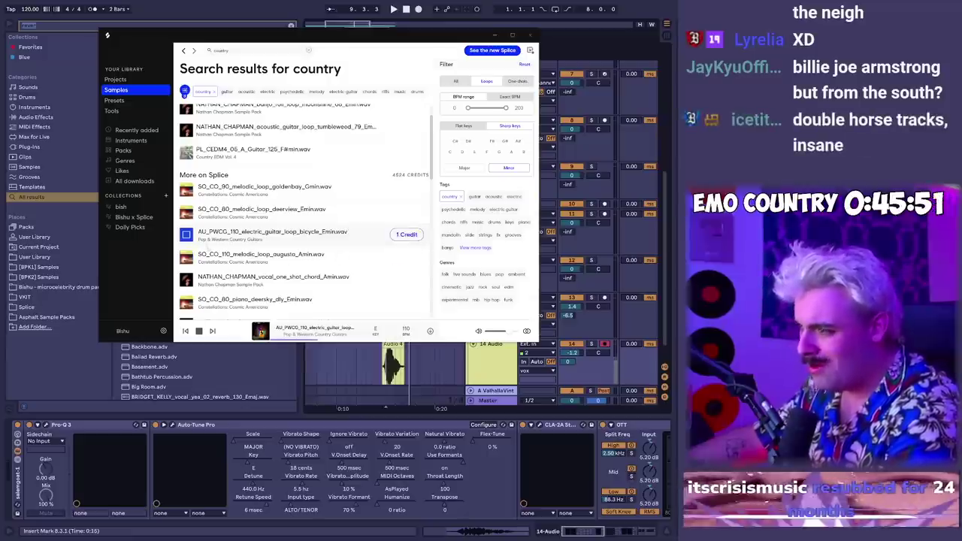
Preview the AU_PWCG_110_electric_guitar_loop_bicycle_Emin loop in Splice's country results
click(186, 234)
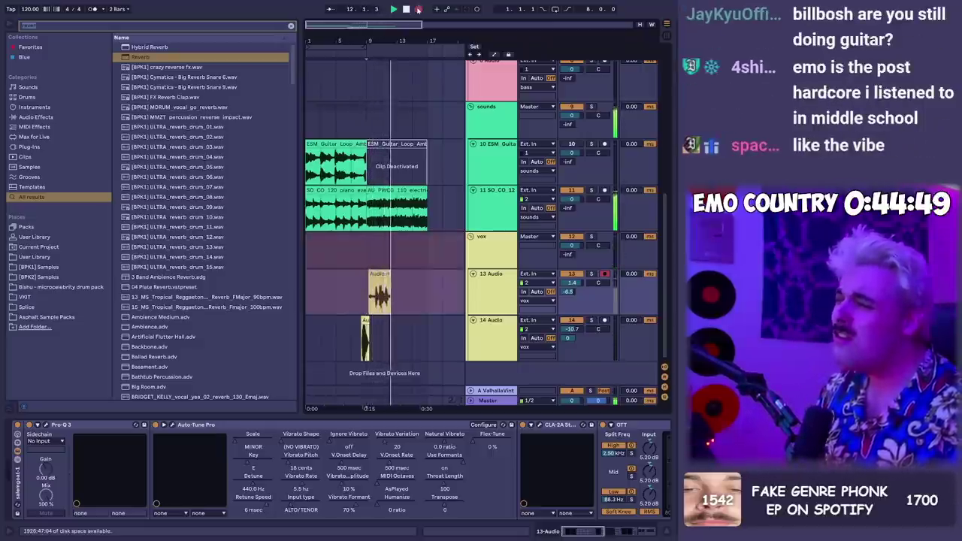
Record a vocal take on track 13 from bar 9 and cut its opening so it starts at bar 10
click(419, 9)
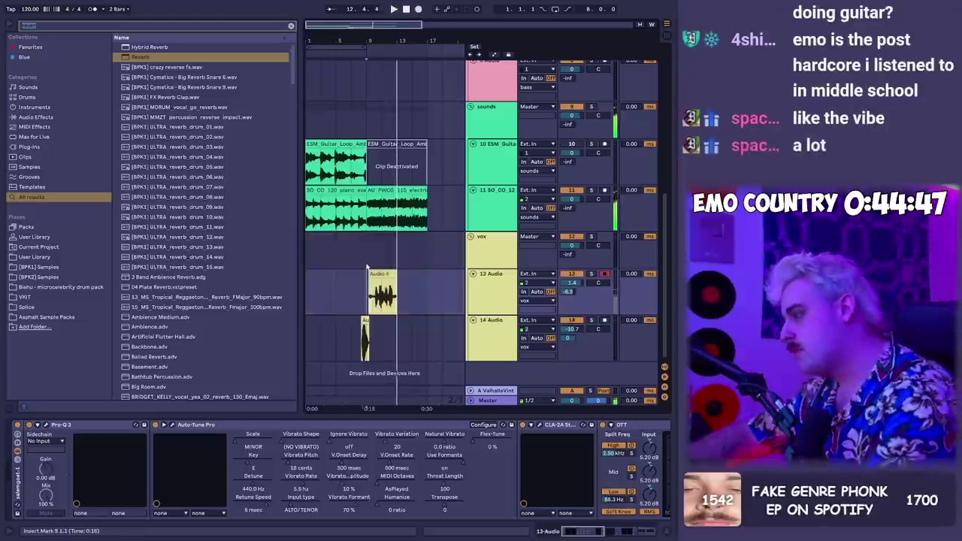
drag(376, 297, 357, 297)
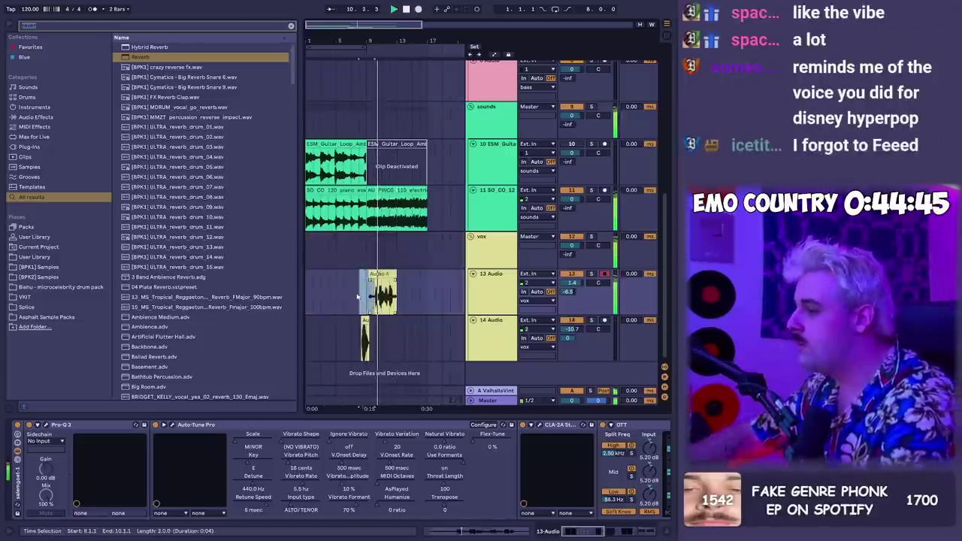
scroll(380, 46, up, 4)
scroll(388, 68, down, 3)
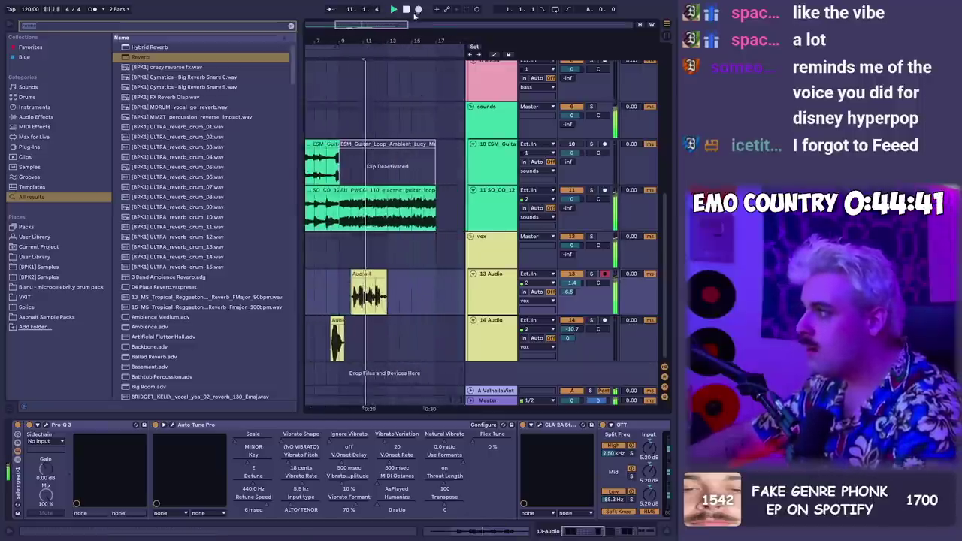
Record a second vocal take on track 13 from about bar 11.3 and trim its end at bar 13
click(419, 9)
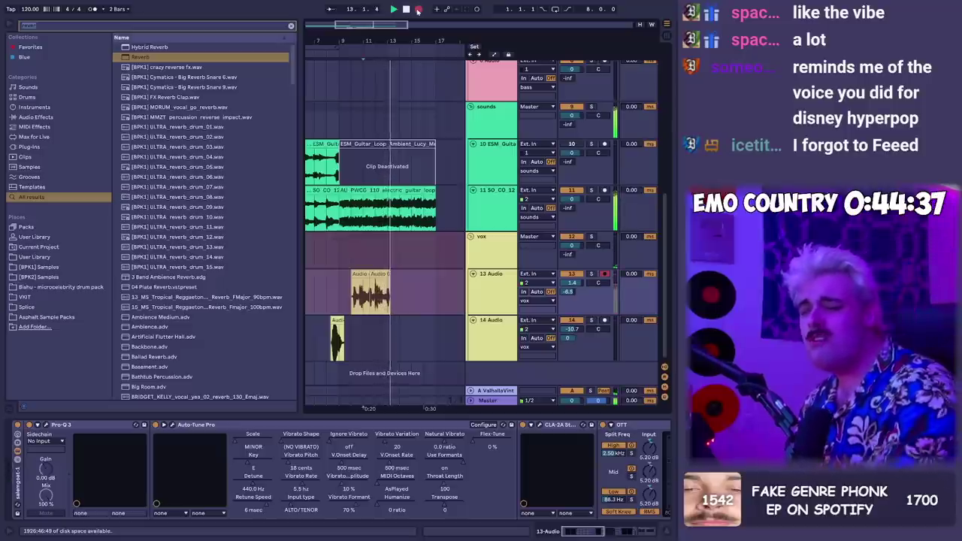
click(419, 9)
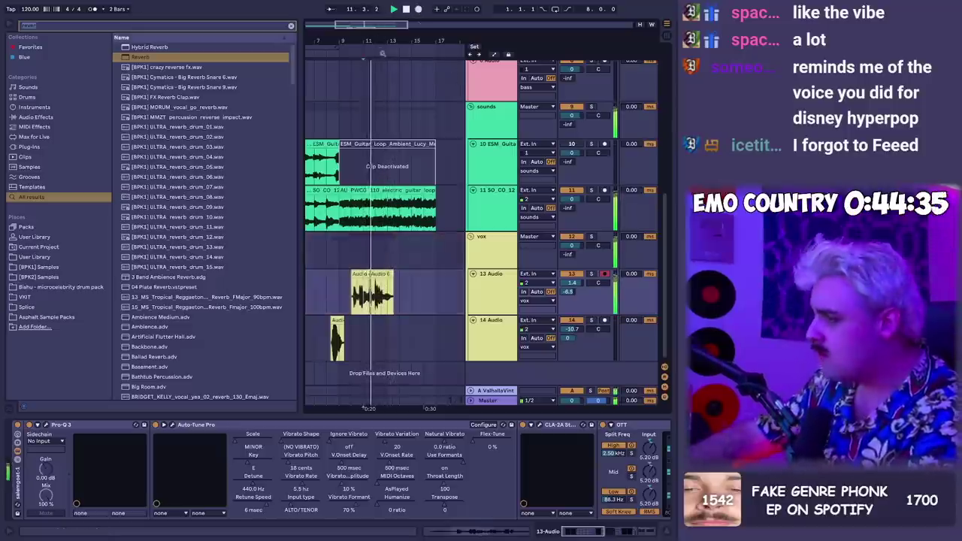
scroll(383, 54, up, 4)
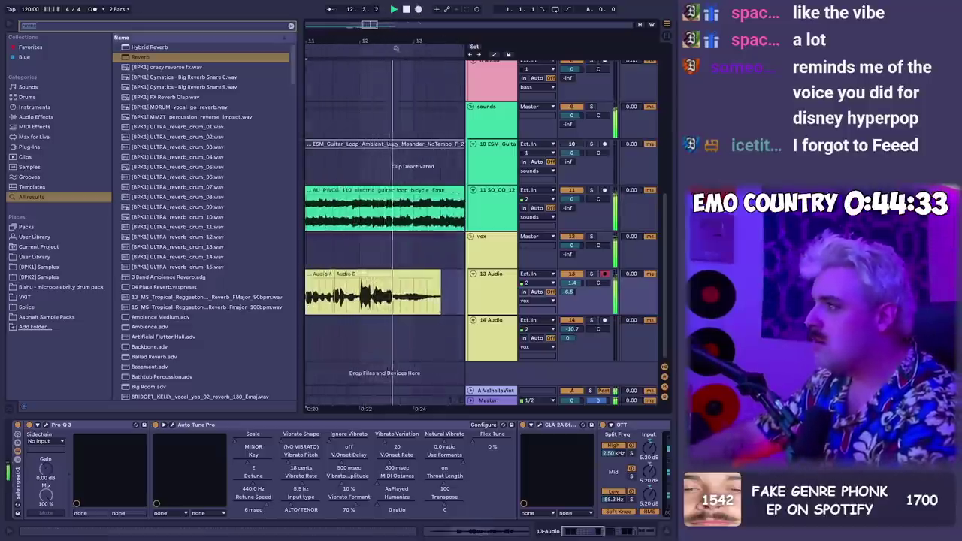
scroll(396, 48, down, 3)
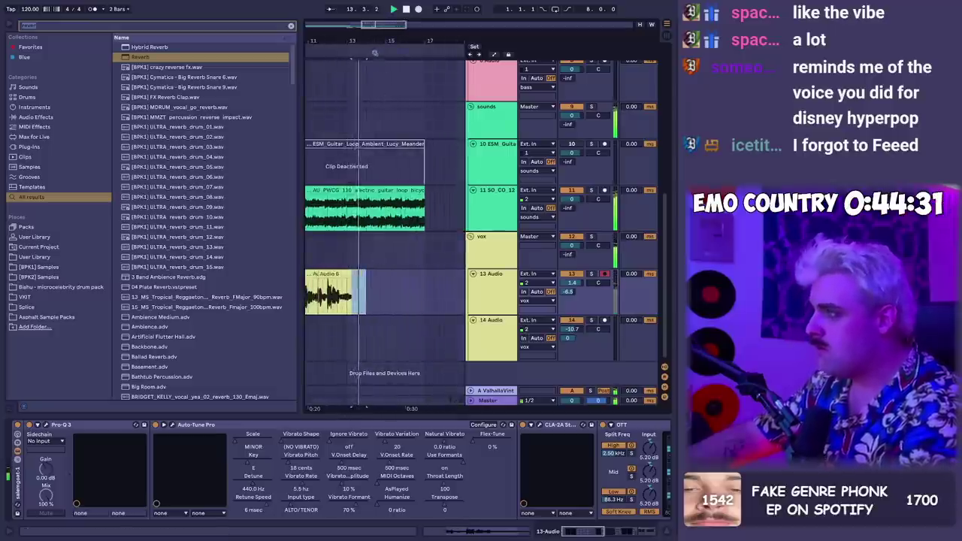
scroll(375, 52, down, 2)
click(361, 299)
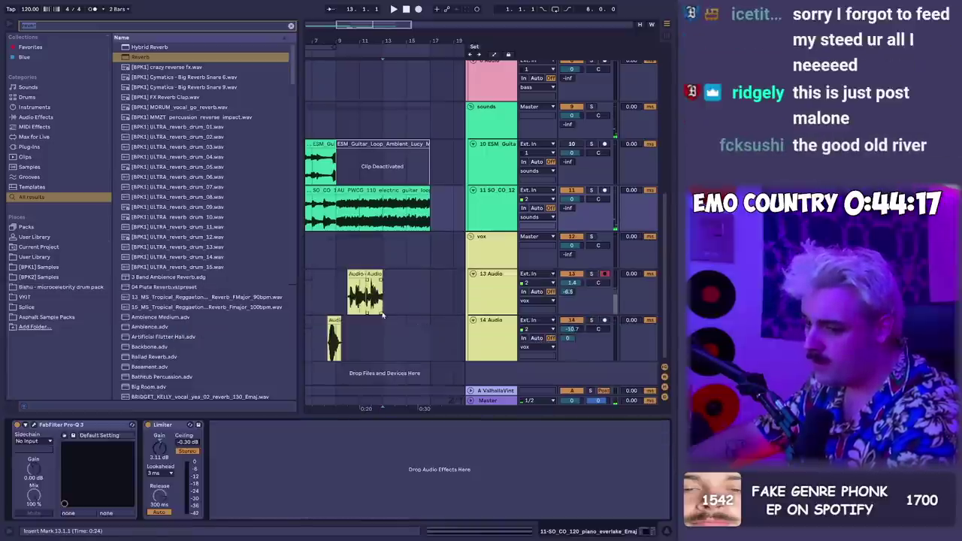
Record a third vocal take on track 13 after the second one and delete its quiet opening
click(381, 321)
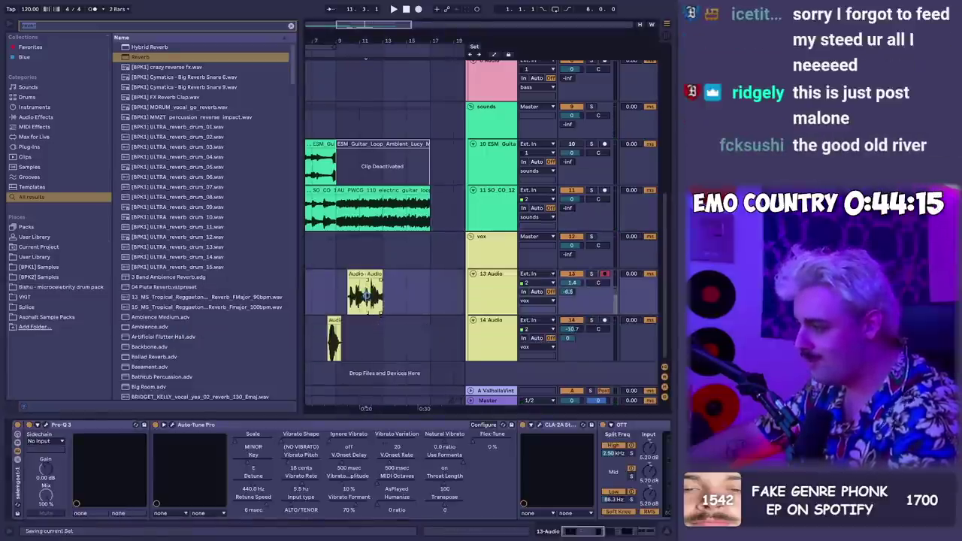
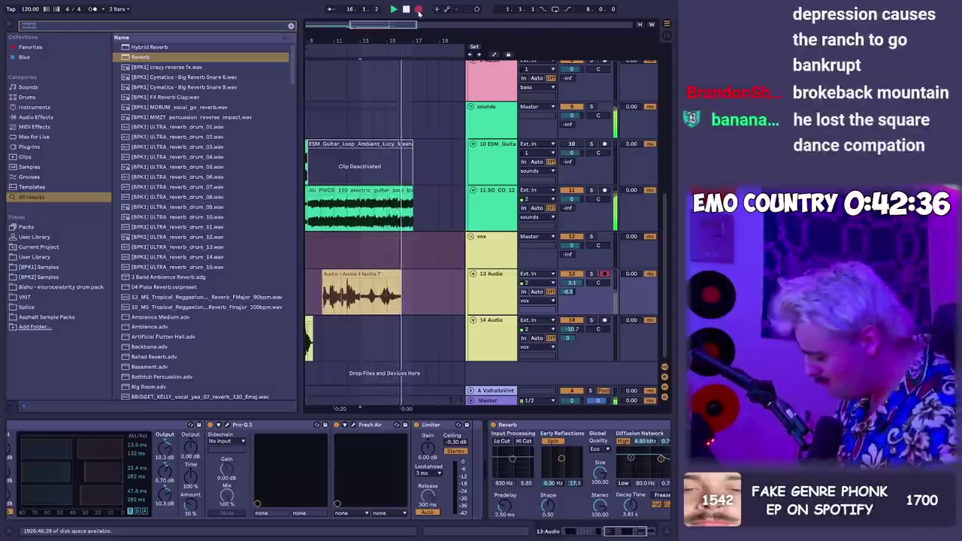
click(419, 10)
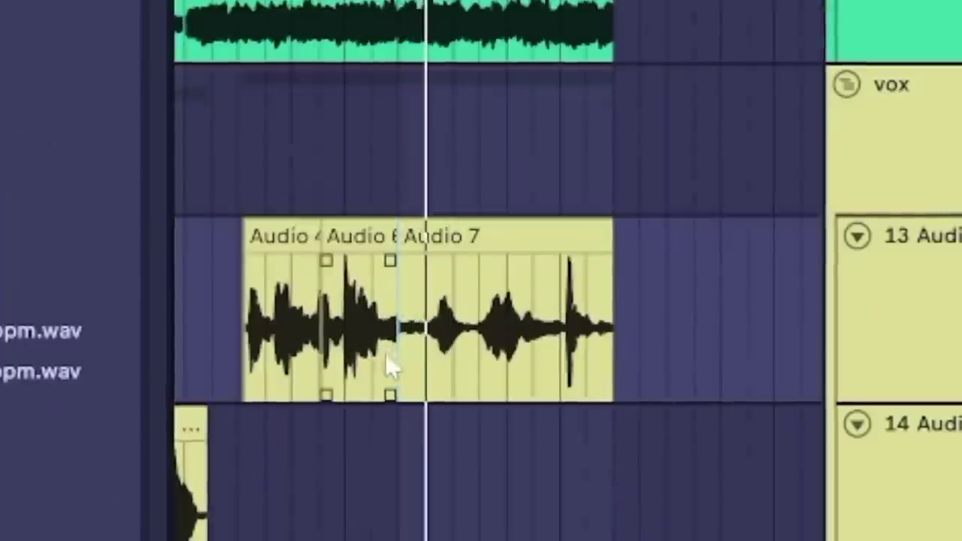
drag(360, 303, 364, 302)
drag(415, 352, 428, 356)
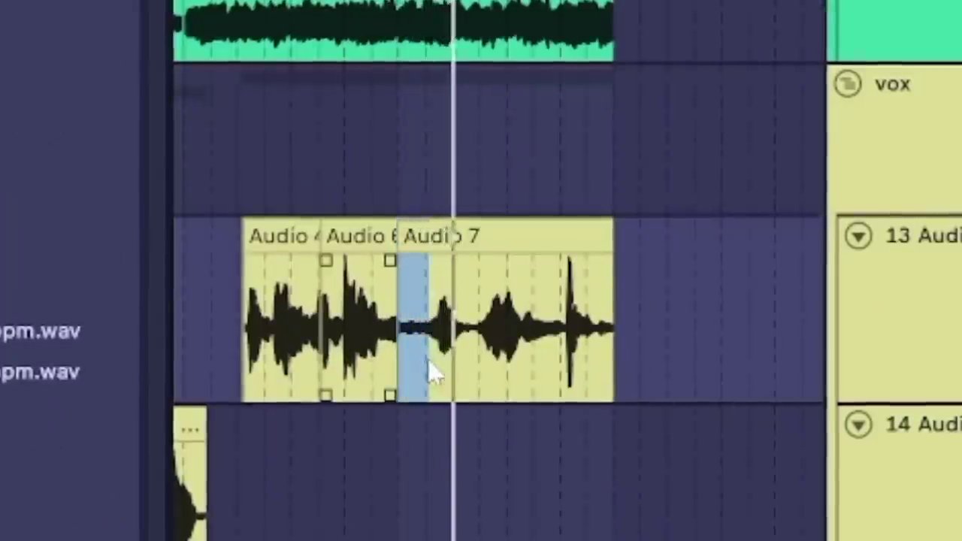
key(Delete)
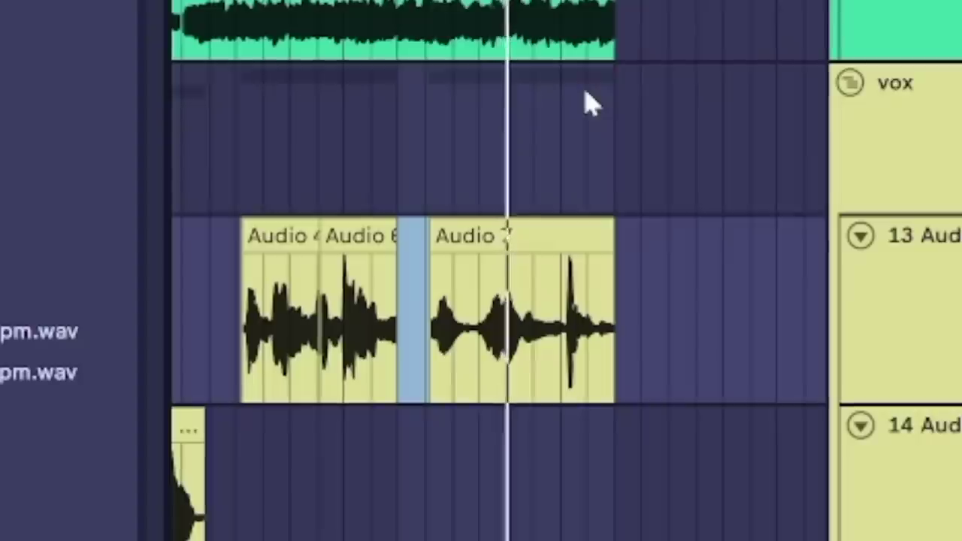
Delete the unwanted tail of the third vocal take and duplicate the guitar and vocals of bars 9 to 17 at bar 17
mouse_move(568, 389)
drag(567, 390, 652, 339)
key(Delete)
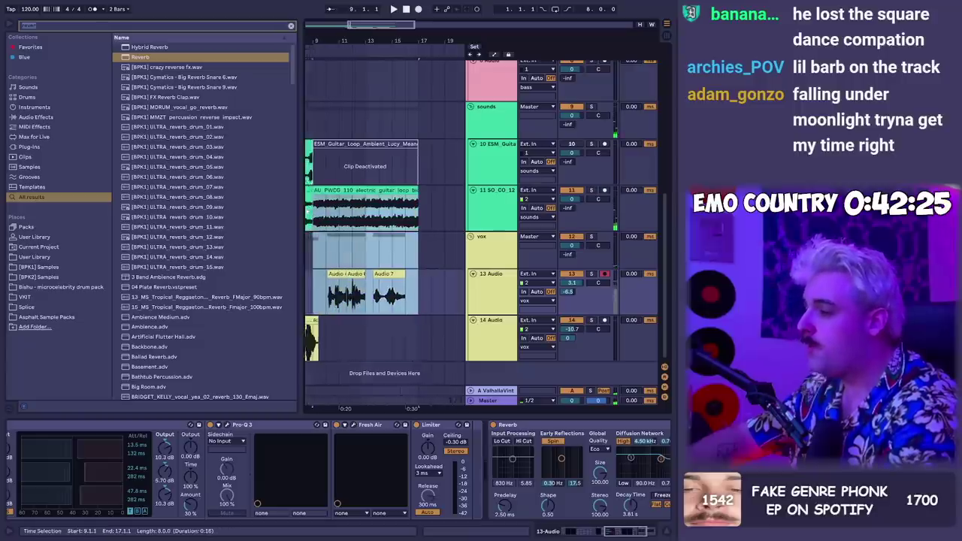
drag(308, 212, 341, 208)
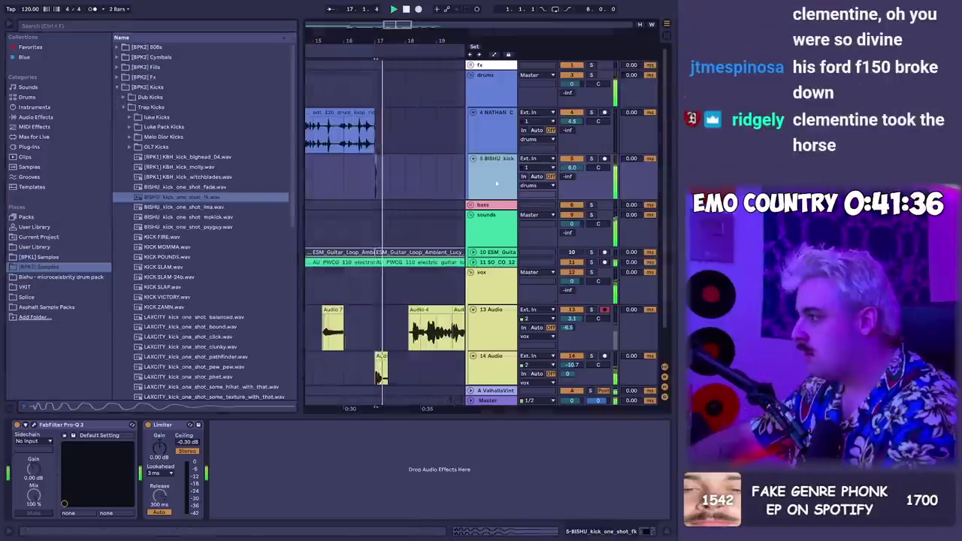
Add trap_hat_closedhat.wav at bar 17 on a new track below the BISHU kick track
key(BackSpace)
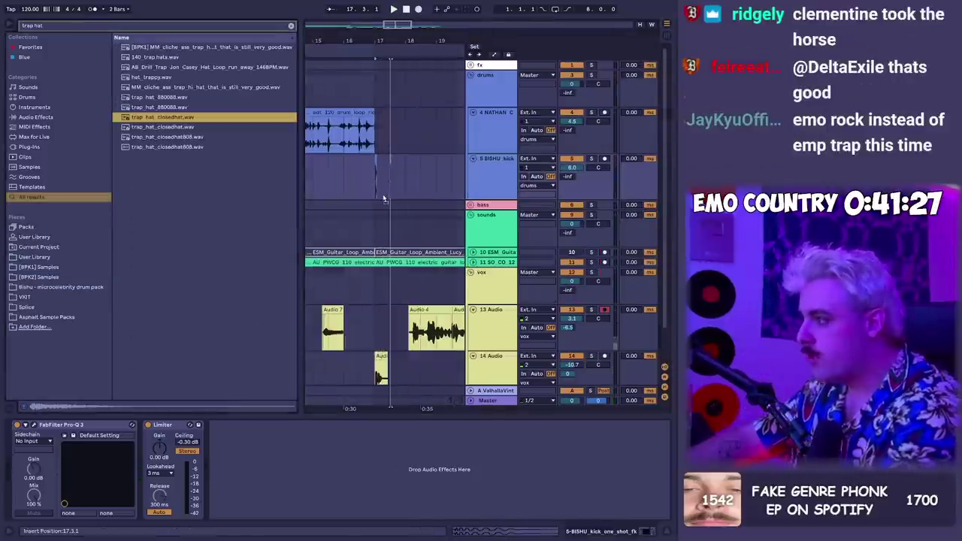
drag(162, 117, 376, 218)
scroll(351, 223, up, 2)
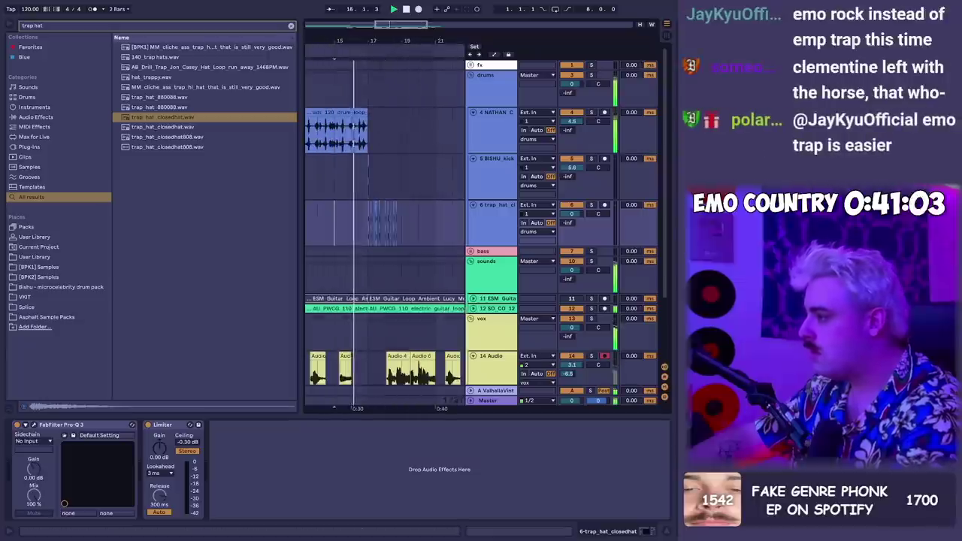
Lower the low-cut frequency in Pro-Q 3 on the electric guitar loop track and close the plugin window
click(473, 309)
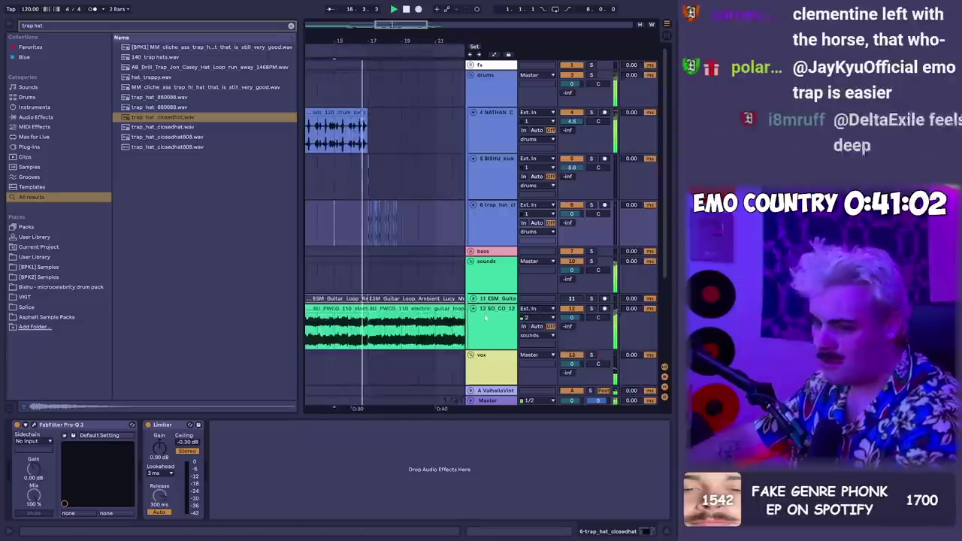
scroll(379, 233, up, 3)
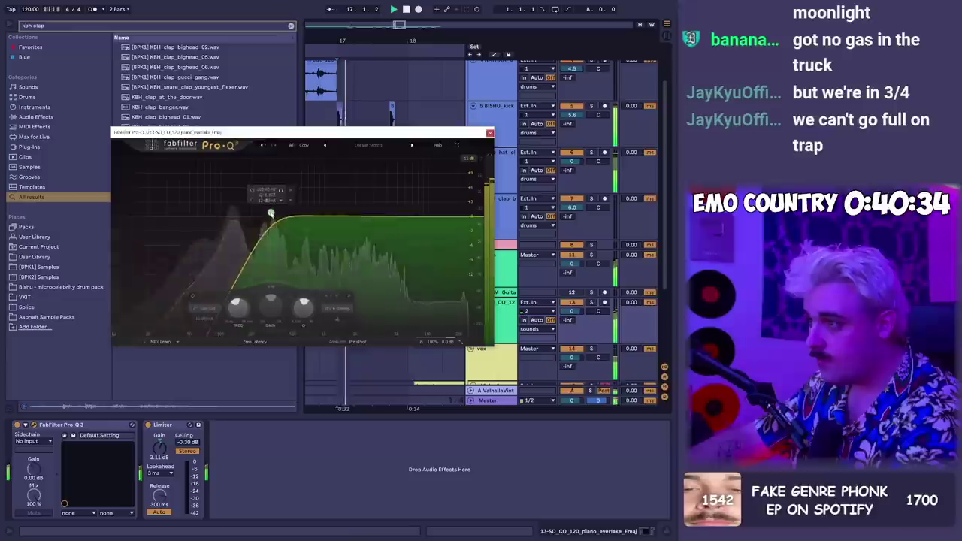
drag(270, 209, 230, 214)
click(490, 133)
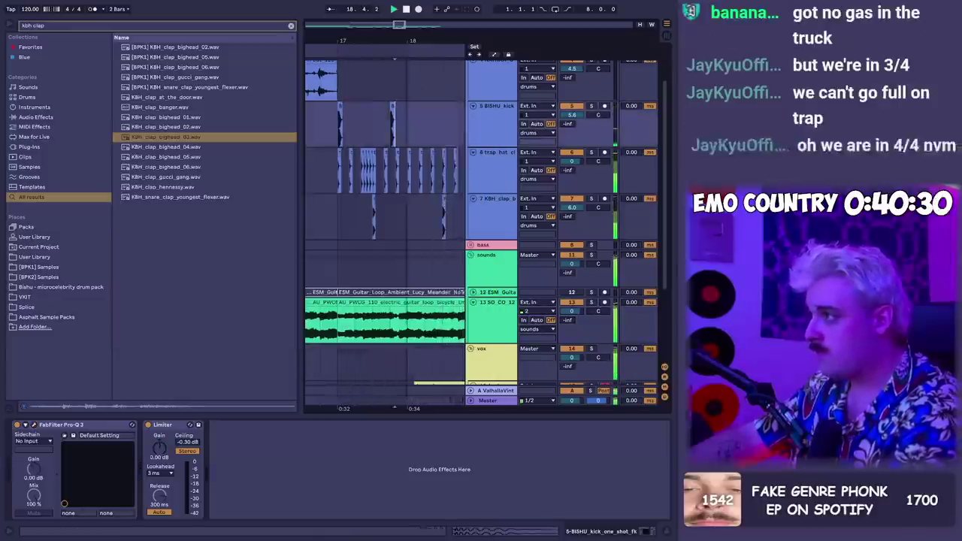
Duplicate the kick, trap hat and clap pattern of bars 17 to 19 until it reaches bar 25
scroll(383, 207, down, 3)
drag(384, 212, 421, 126)
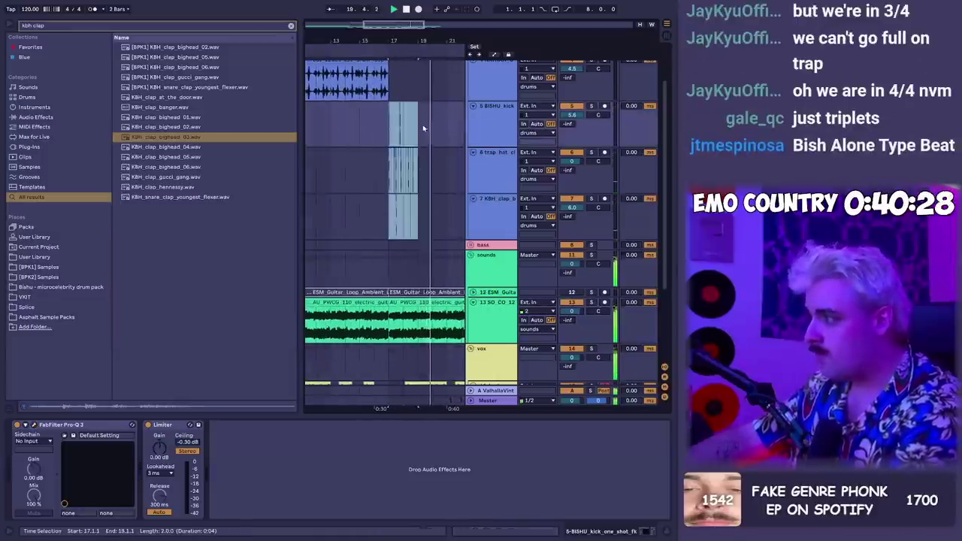
key(ctrl+d)
scroll(390, 151, down, 2)
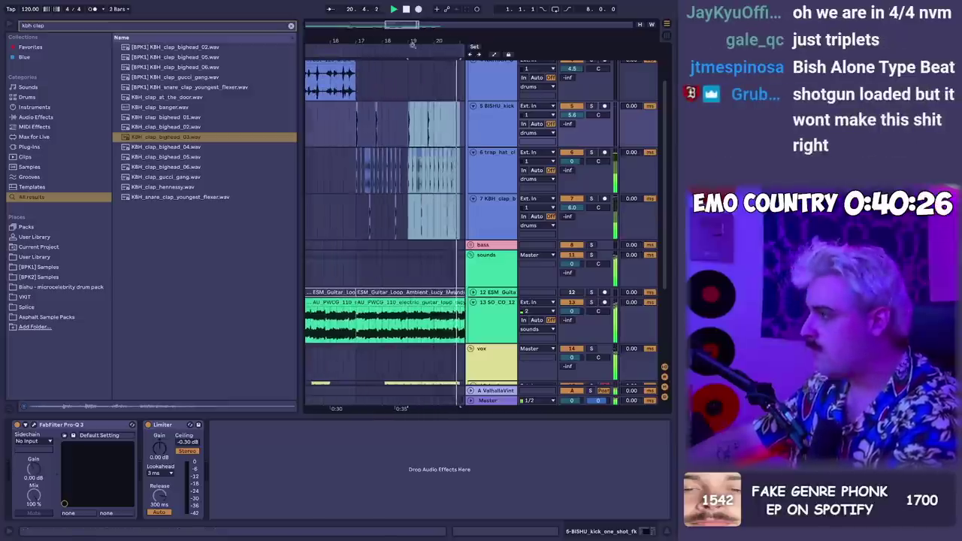
click(370, 171)
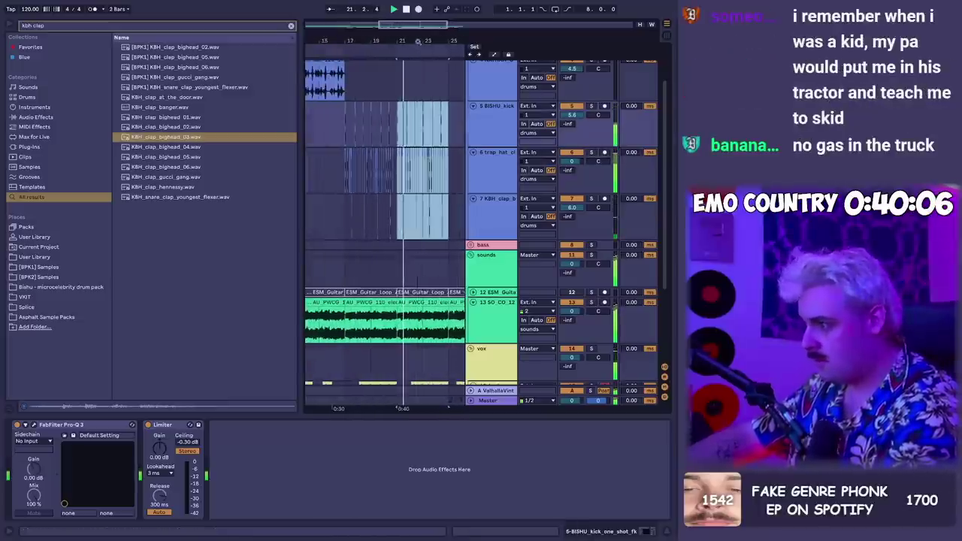
Record a vocal take on track 15 from about bar 19 to just past bar 21 and play it back
click(372, 320)
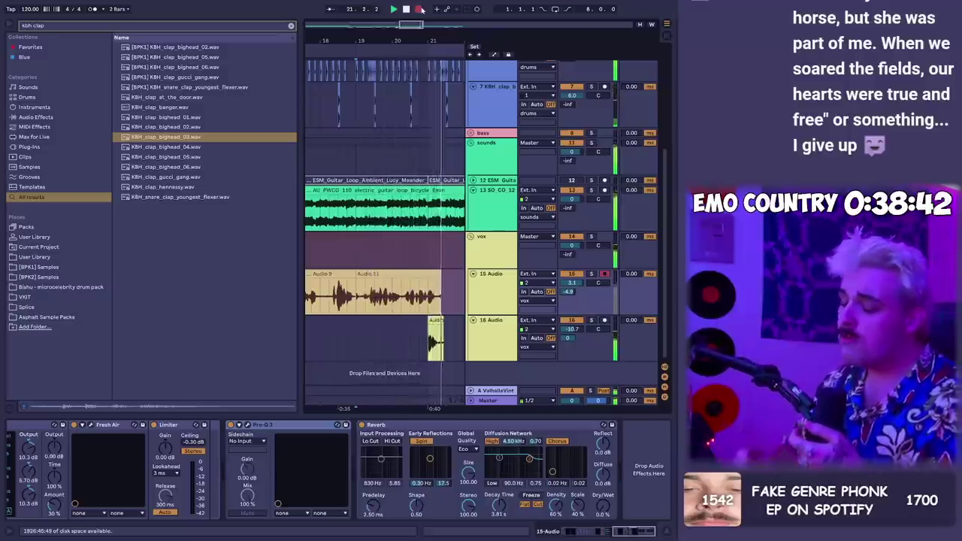
key(space)
key(space)
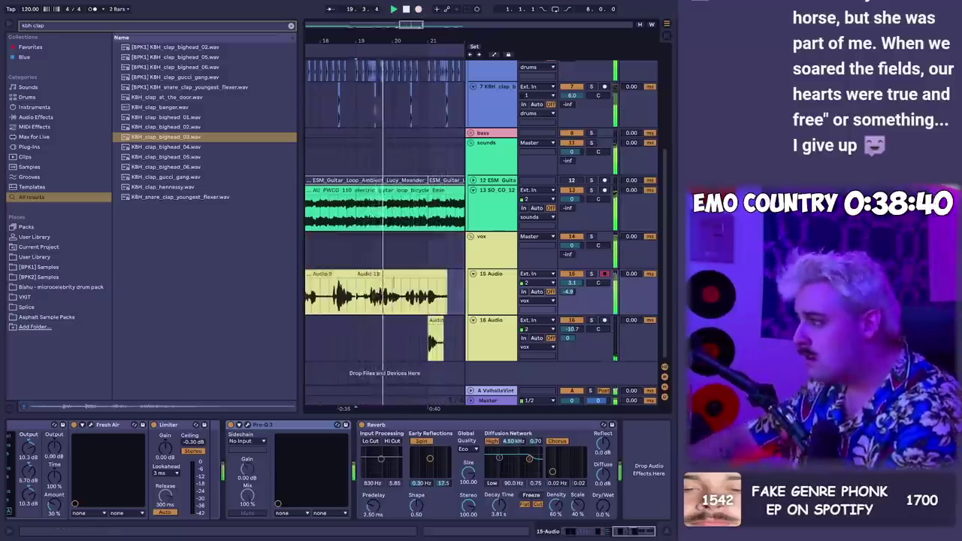
Record a vocal take on track 15 across bars 13 and 14 and show the track's Auto-Tune Pro Vibrato Shape automation
scroll(392, 283, down, 3)
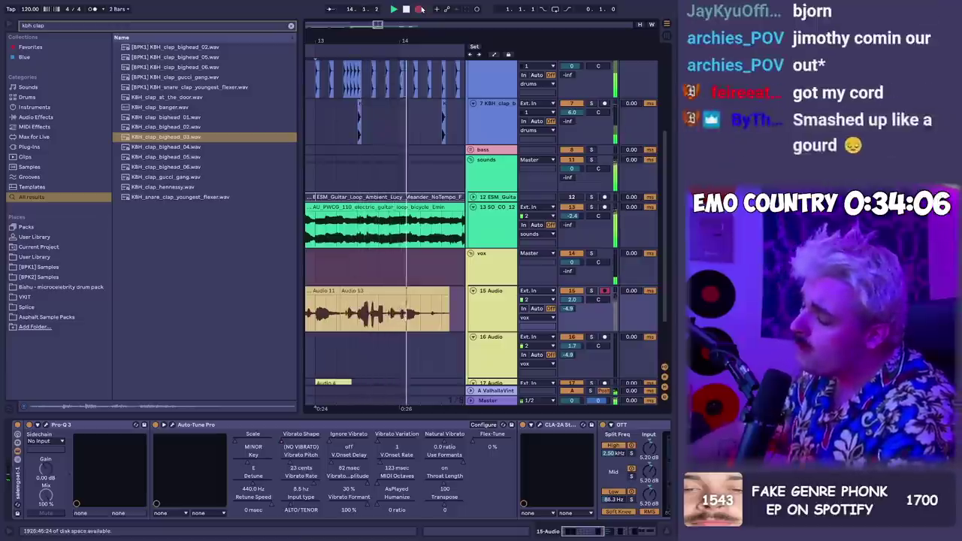
right_click(284, 443)
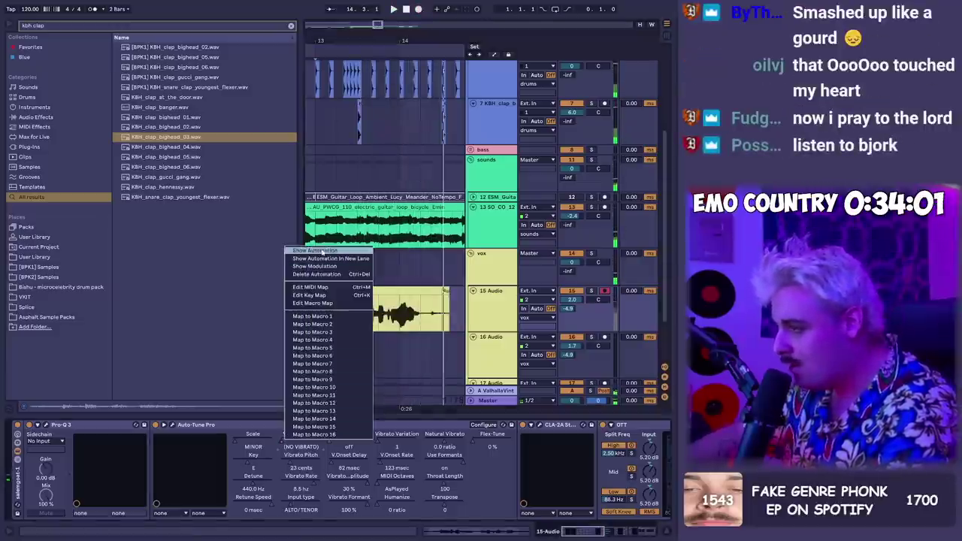
click(315, 250)
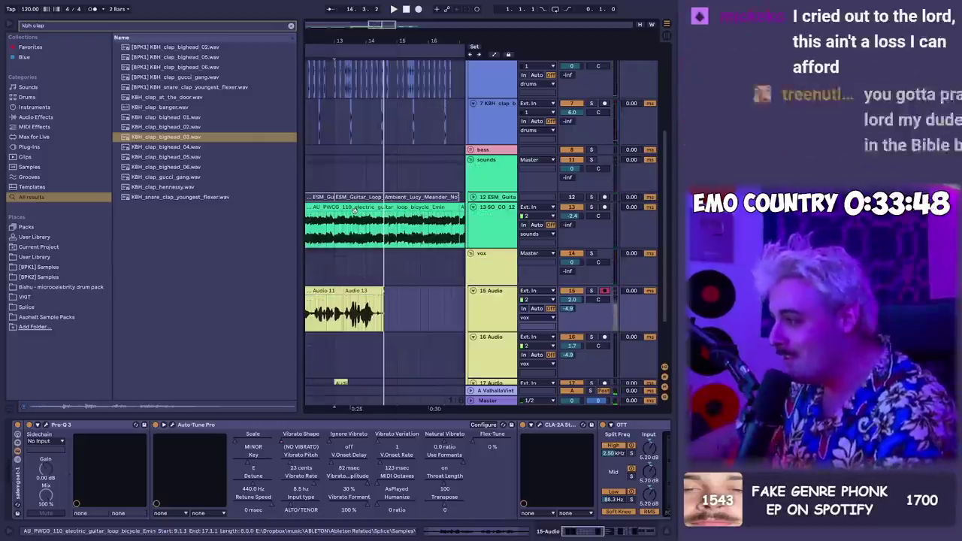
Switch to Discord and download the E minor version of country_solo_idk.wav from the sample-preset-share channel
key(alt+Tab)
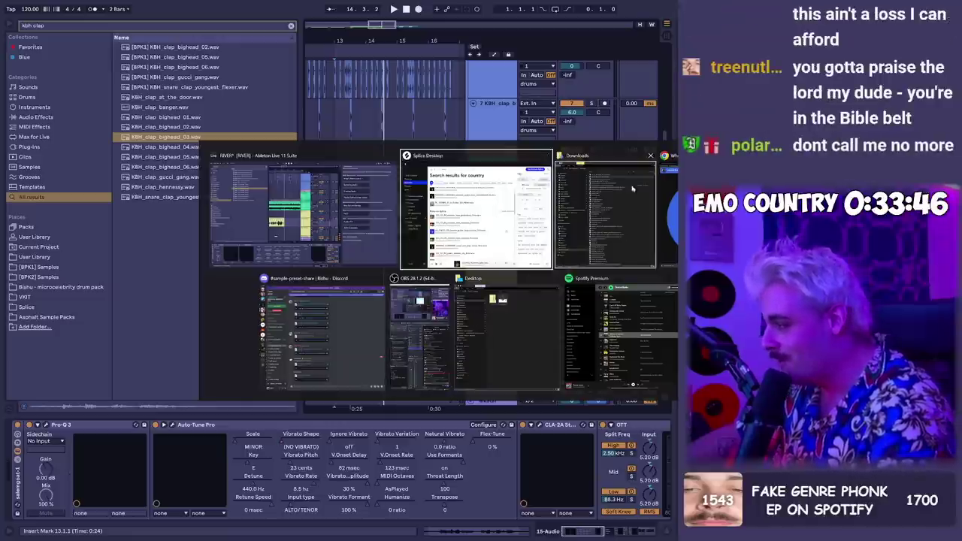
click(323, 331)
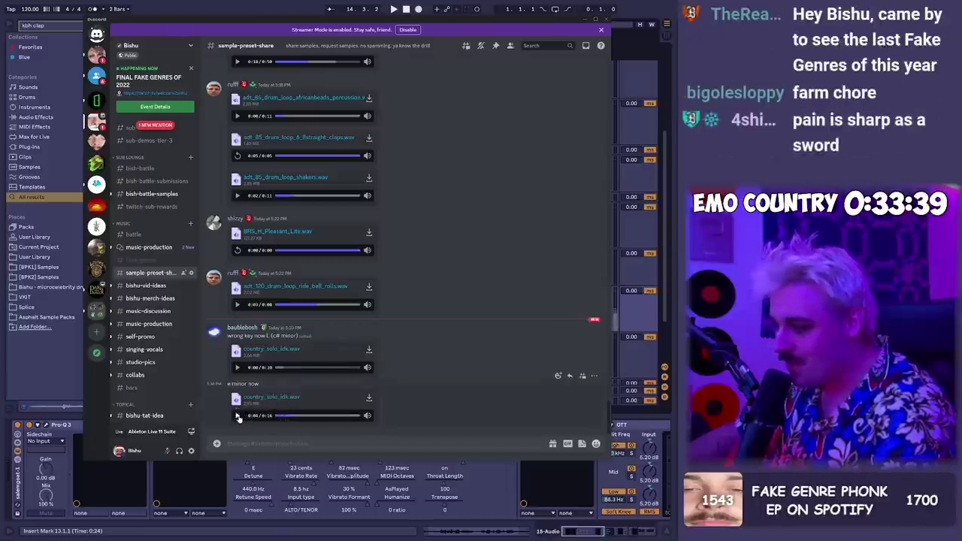
click(368, 400)
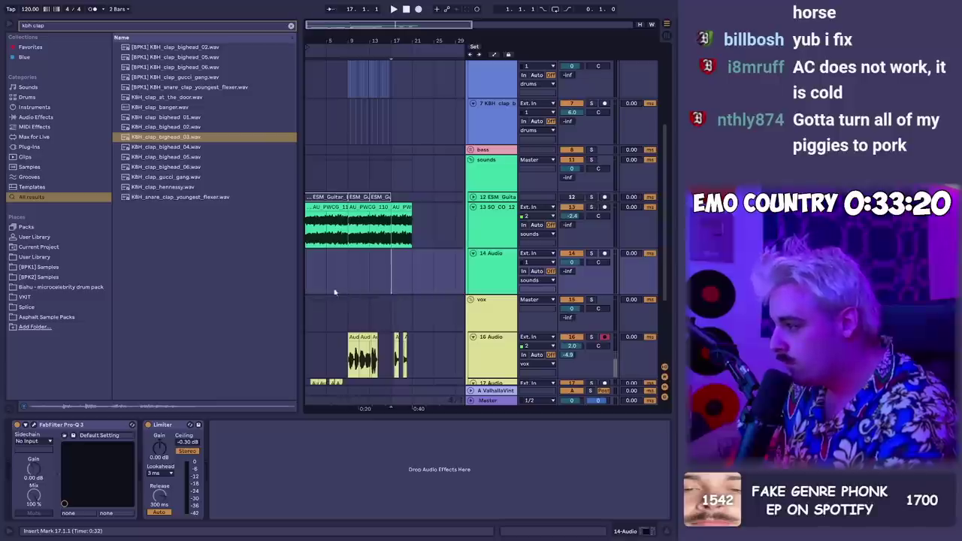
Place country_solo_idk.wav at bar 1 on track 14 and lower the track volume to -5.9 dB
drag(312, 275, 312, 275)
key(ctrl+alt+b)
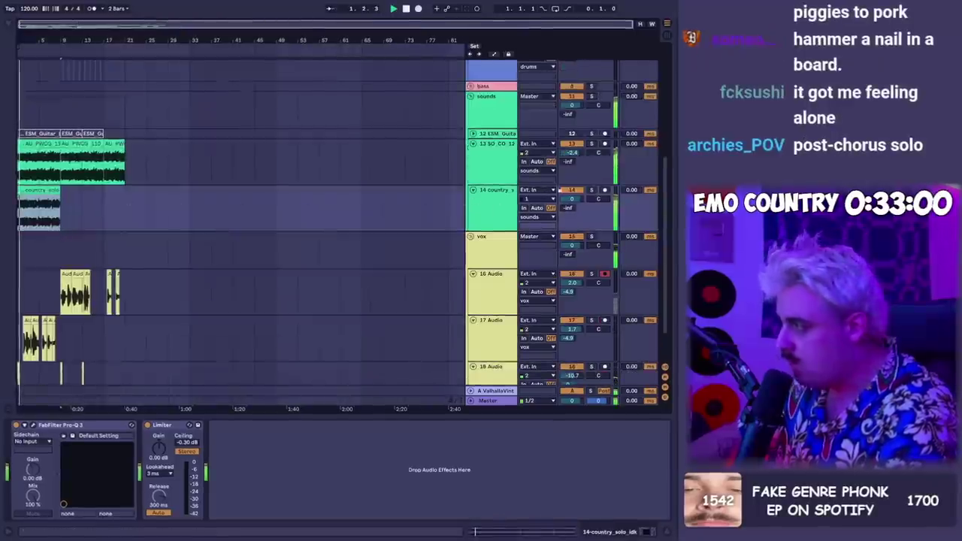
drag(574, 199, 570, 185)
drag(571, 206, 573, 204)
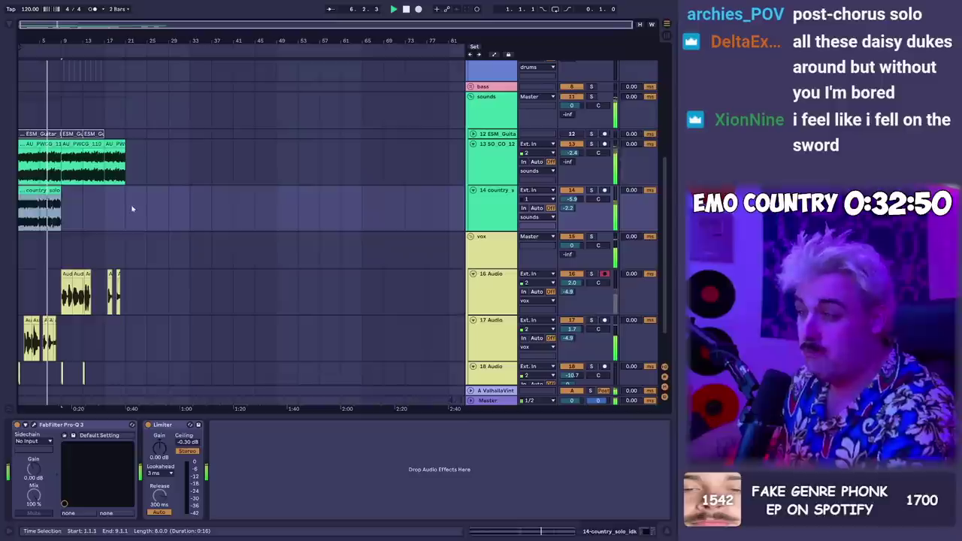
Move the country solo clip on track 14 from bar 1 to bar 21, after the guitar loops
key(Delete)
click(116, 206)
key(ctrl+y)
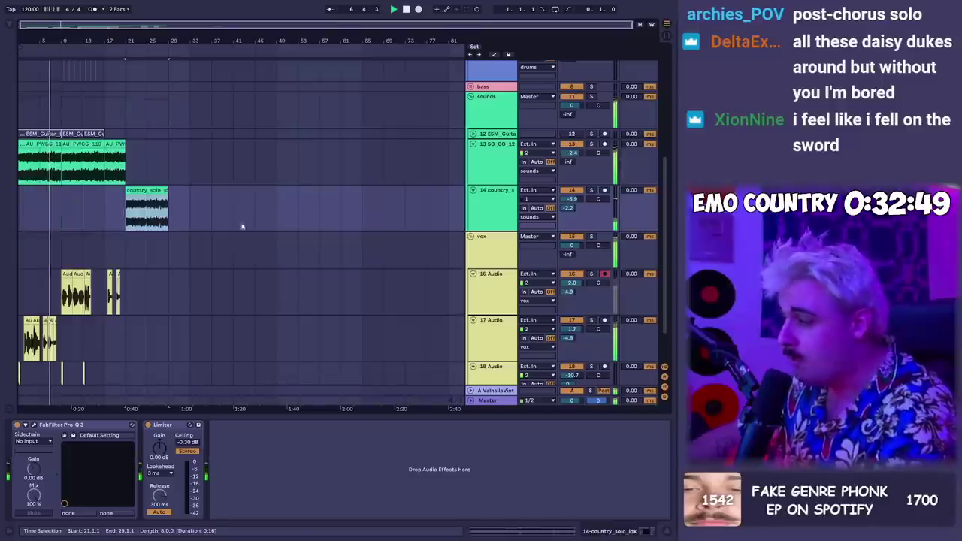
Record a vocal take on track 16 from about bar 14 to bar 15 and play it back
key(alt+Tab)
click(216, 235)
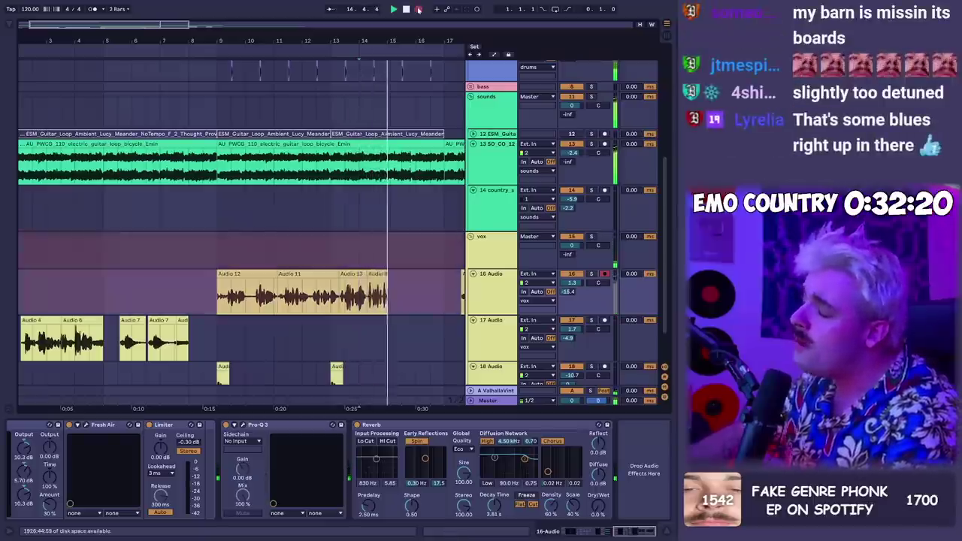
key(space)
key(space)
Show the Auto-Tune Pro Vibrato Shape automation on track 16 and edit it within bar 14
click(388, 301)
key(a)
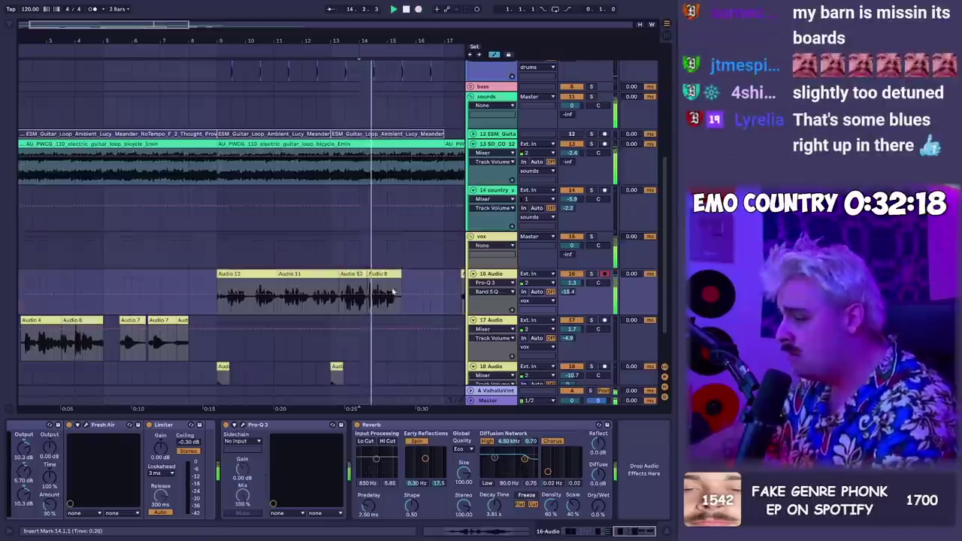
drag(621, 535, 566, 533)
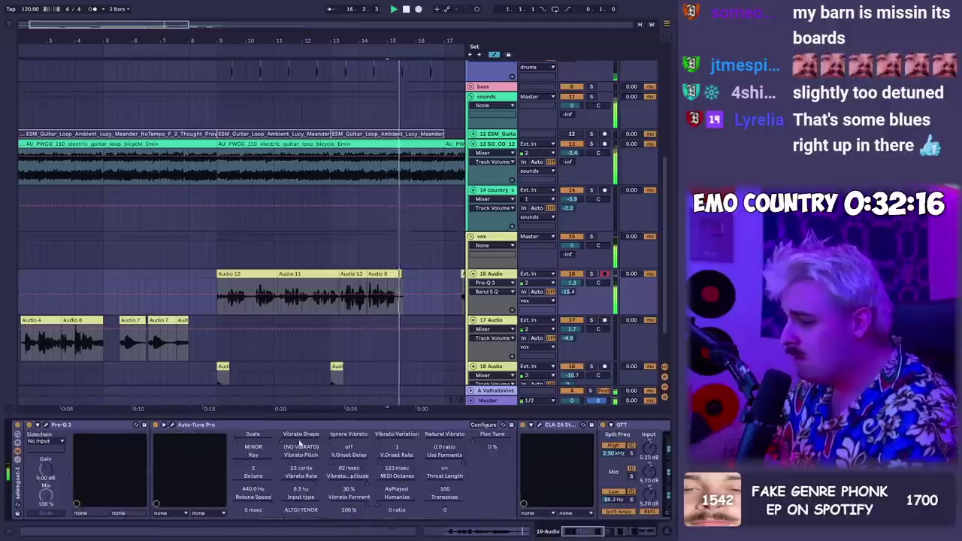
right_click(299, 444)
click(368, 264)
click(372, 297)
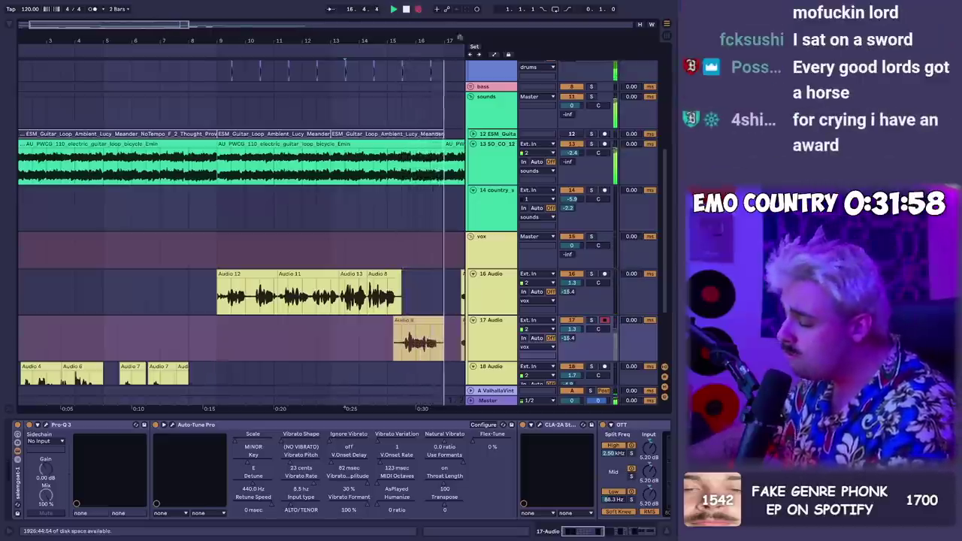
Set the volume of track 17 to -4.4 dB and delete the tail of its new vocal take after bar 17
key(space)
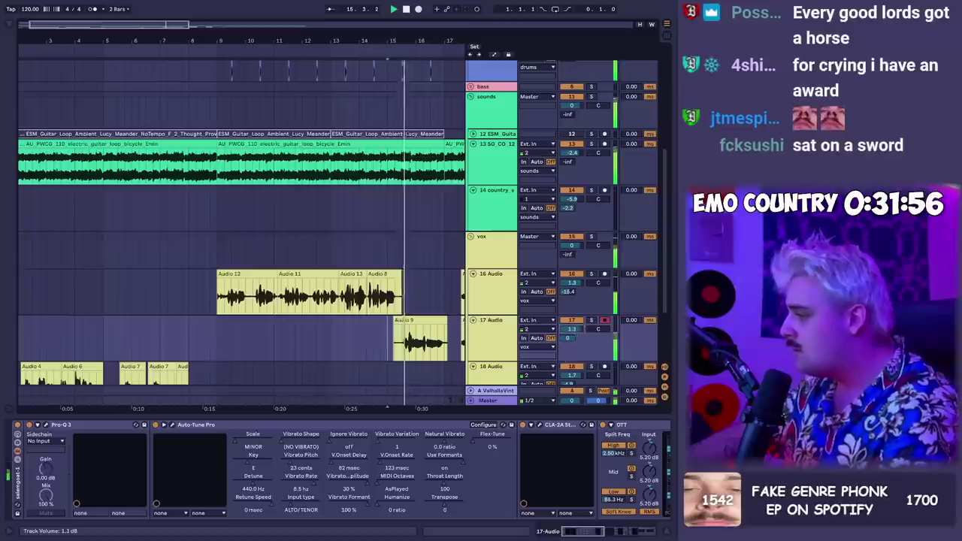
drag(582, 329, 582, 337)
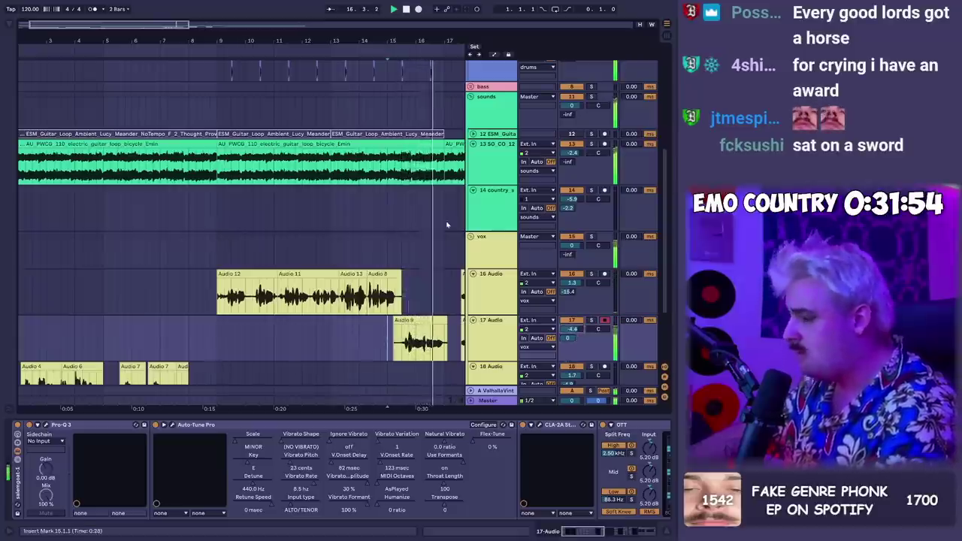
drag(447, 344, 485, 343)
key(Delete)
key(space)
Delete the opening of the track 17 vocal take where it overlaps the end of the track 16 vocals
drag(447, 41, 231, 41)
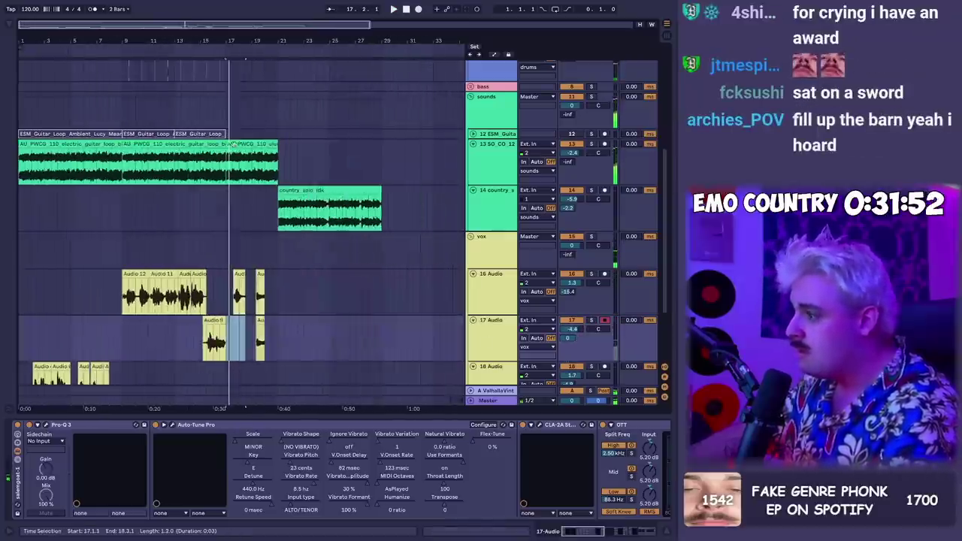
drag(208, 339, 189, 338)
key(Delete)
Delete the leftover vocal clips after bar 17 on tracks 16 and 17
drag(219, 293, 280, 292)
key(Delete)
drag(275, 338, 316, 338)
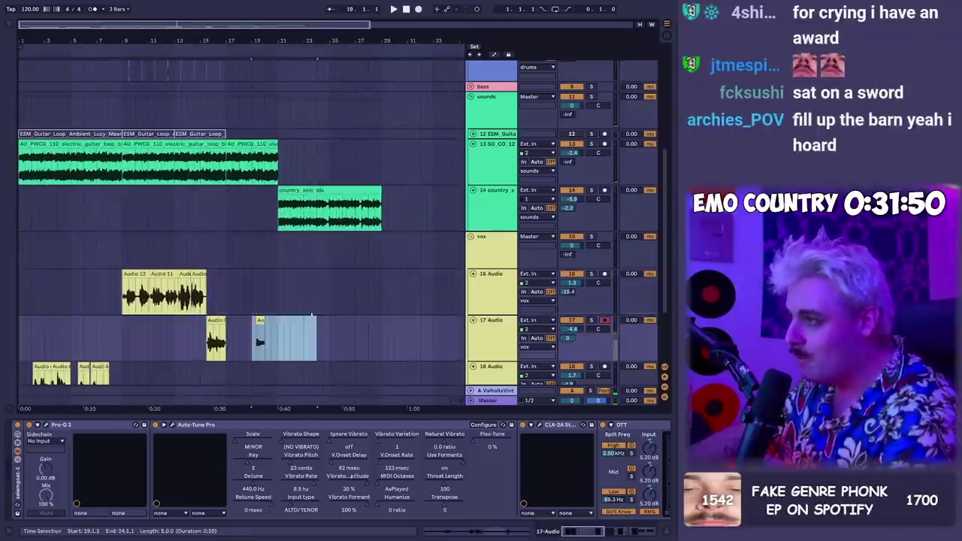
scroll(316, 334, up, 3)
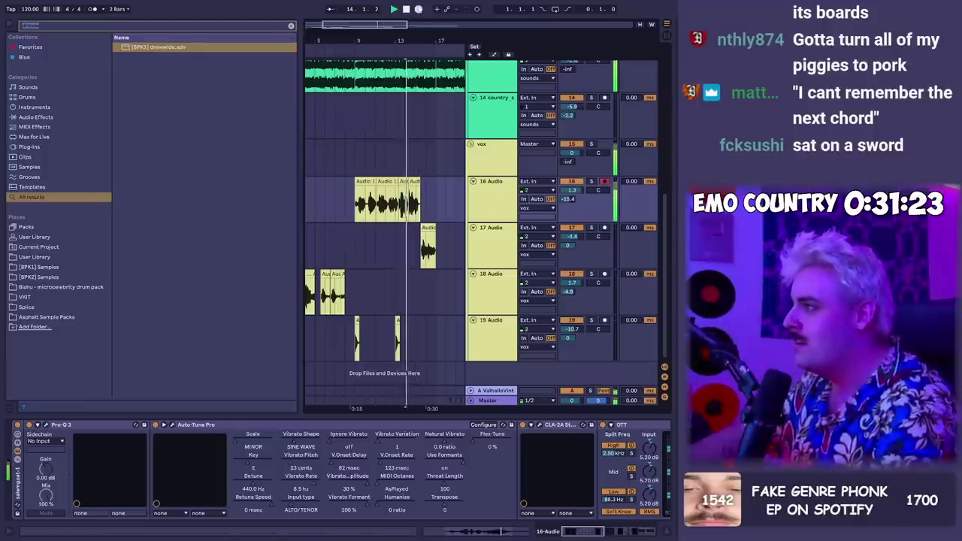
Record a replacement vocal take over the last phrase on track 16, around bars 14 to 15, and play it back
click(418, 9)
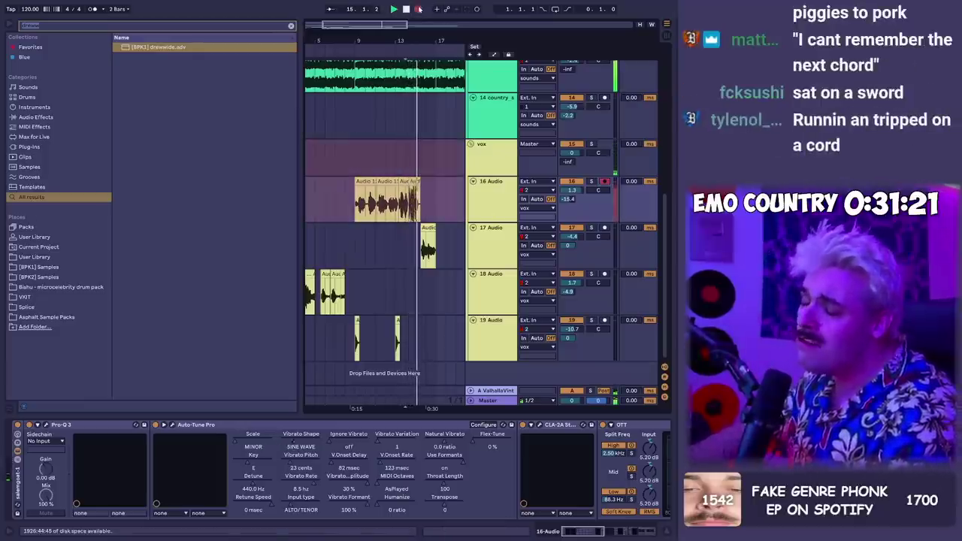
key(space)
key(space)
drag(423, 42, 436, 70)
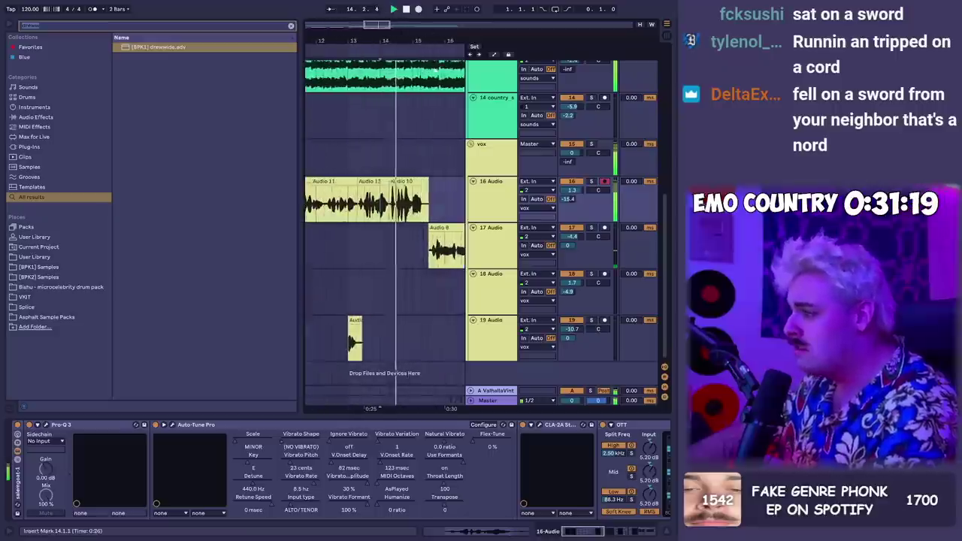
Check the Vibrato Shape automation on track 16 around bar 14 and trim the end of the replacement take in bar 15
click(411, 207)
key(a)
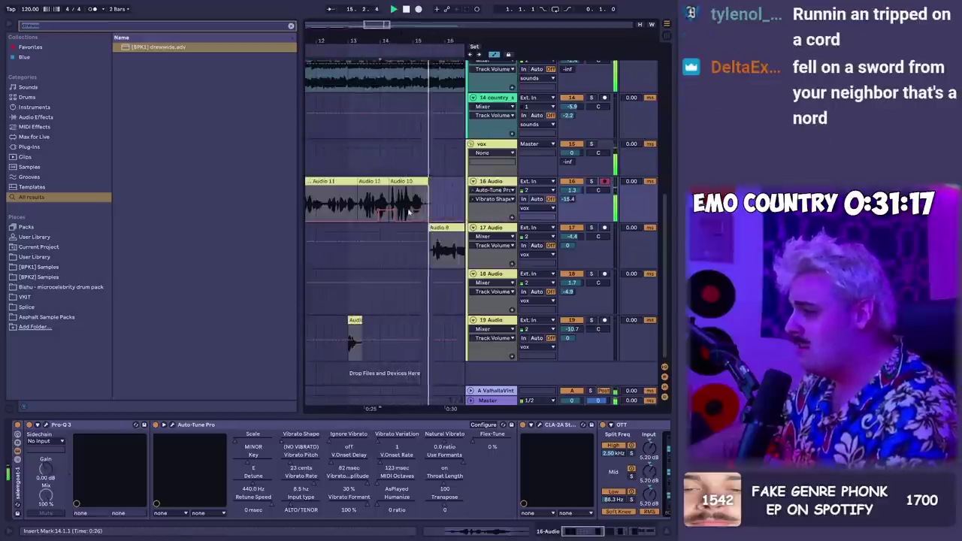
key(a)
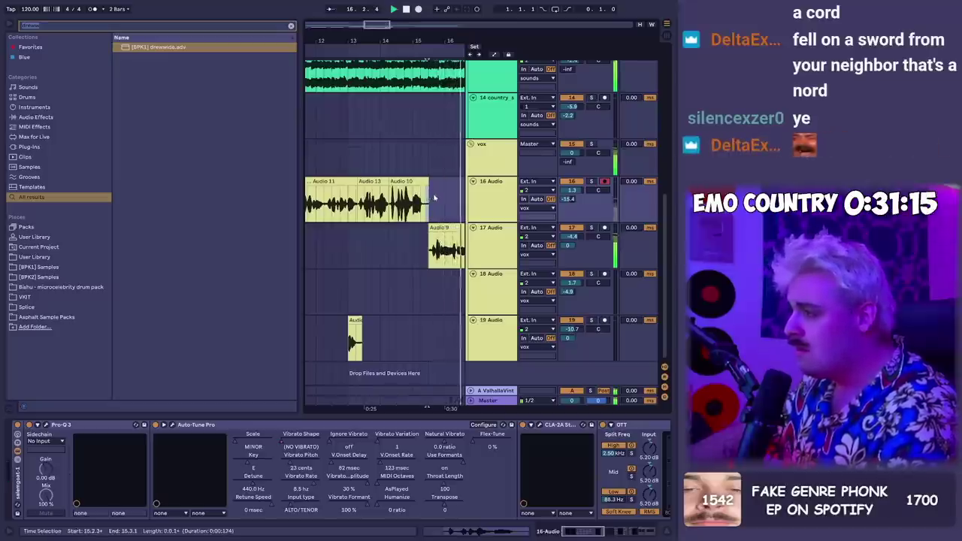
drag(436, 199, 426, 201)
drag(430, 54, 352, 47)
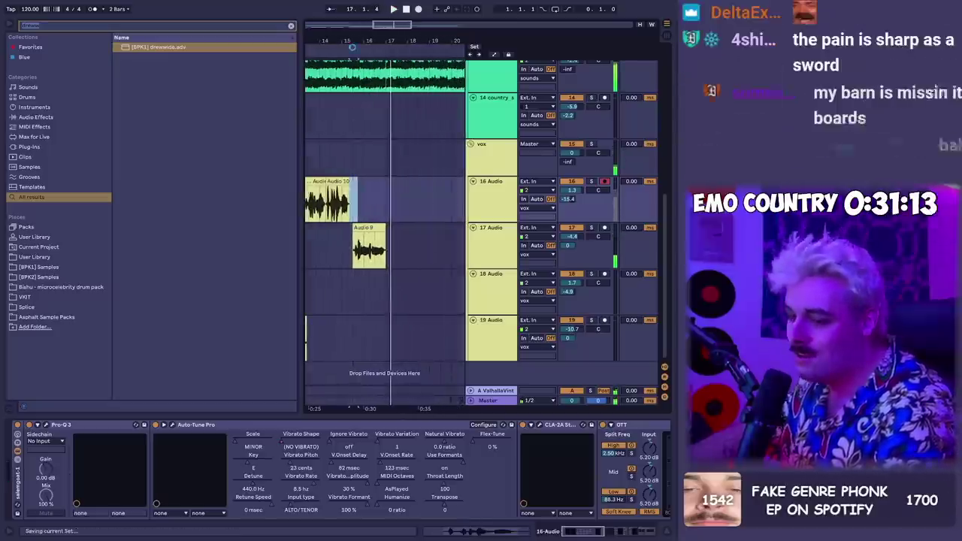
key(space)
Record a vocal take on track 17 from bar 17 and show the track's Auto-Tune Pro Vibrato Shape automation
click(324, 146)
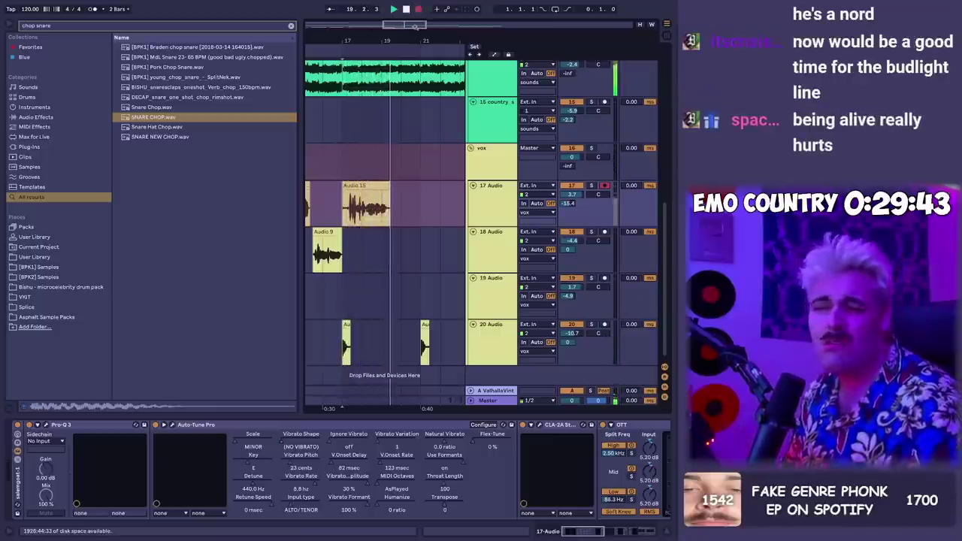
key(a)
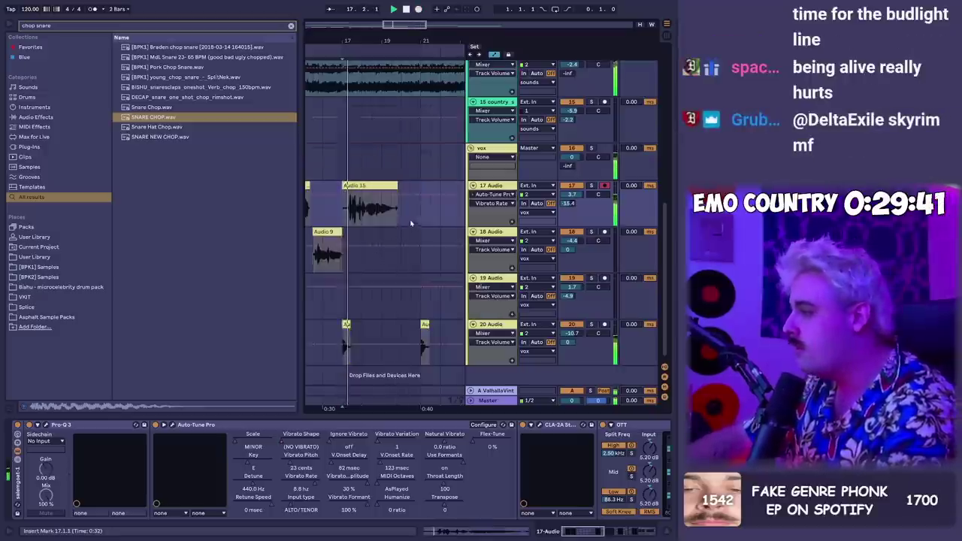
right_click(298, 442)
click(335, 255)
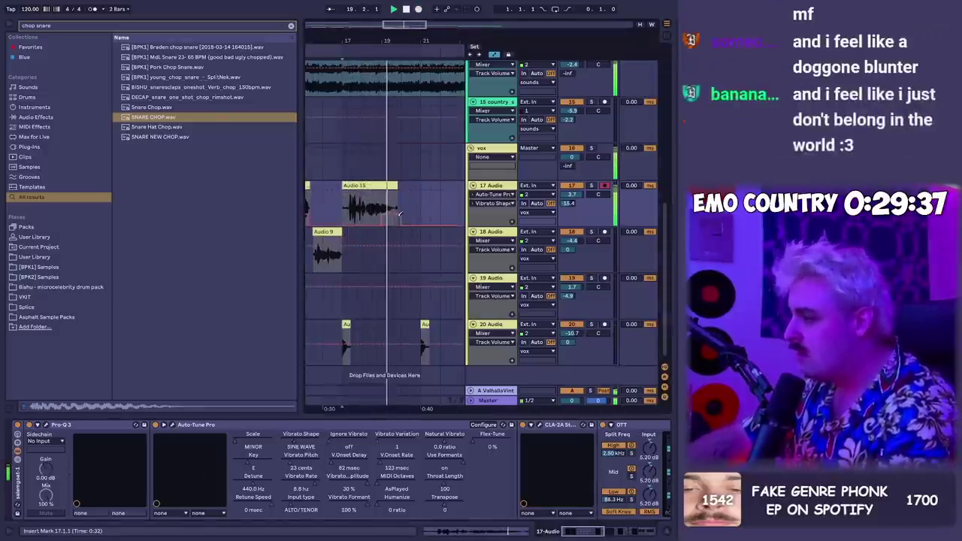
Trim the end of the vocal take on track 17 around bar 19 and play back the cut
key(space)
key(a)
drag(411, 214, 396, 215)
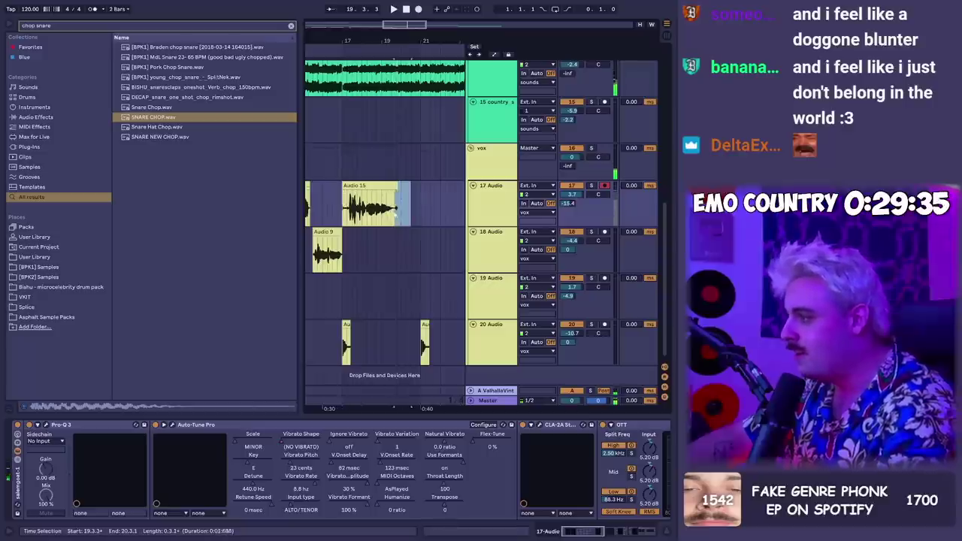
key(a)
key(space)
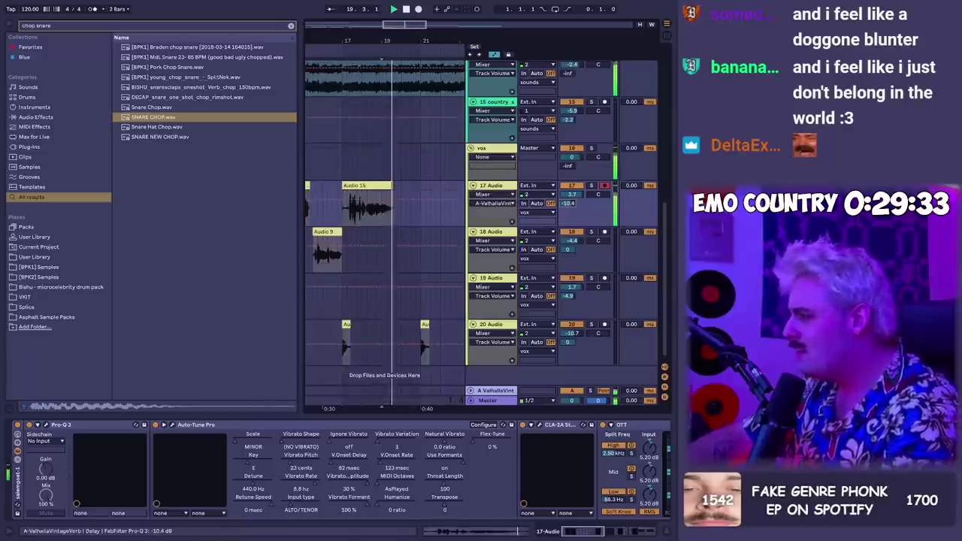
key(a)
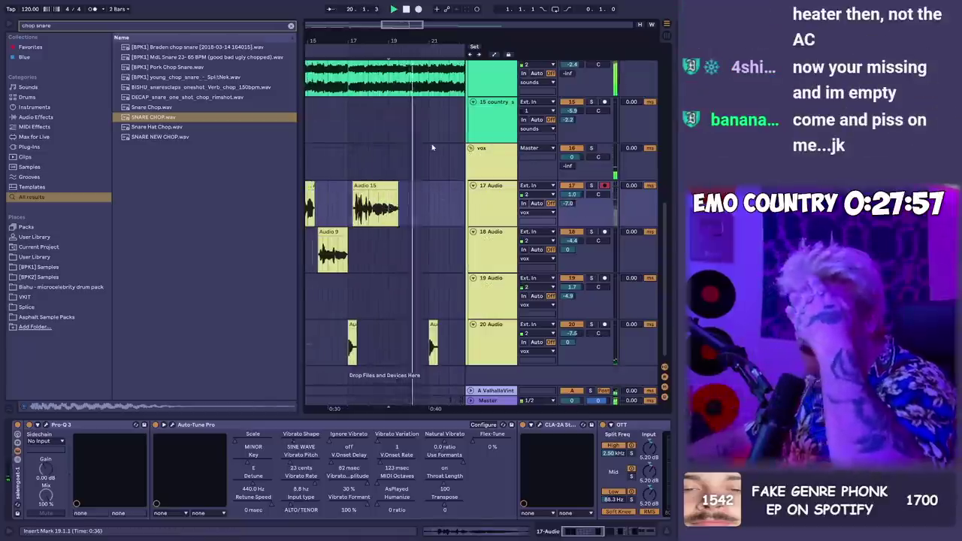
Record another vocal take on track 17 following the first one, around bars 19 to 21, and play it back
click(378, 224)
key(space)
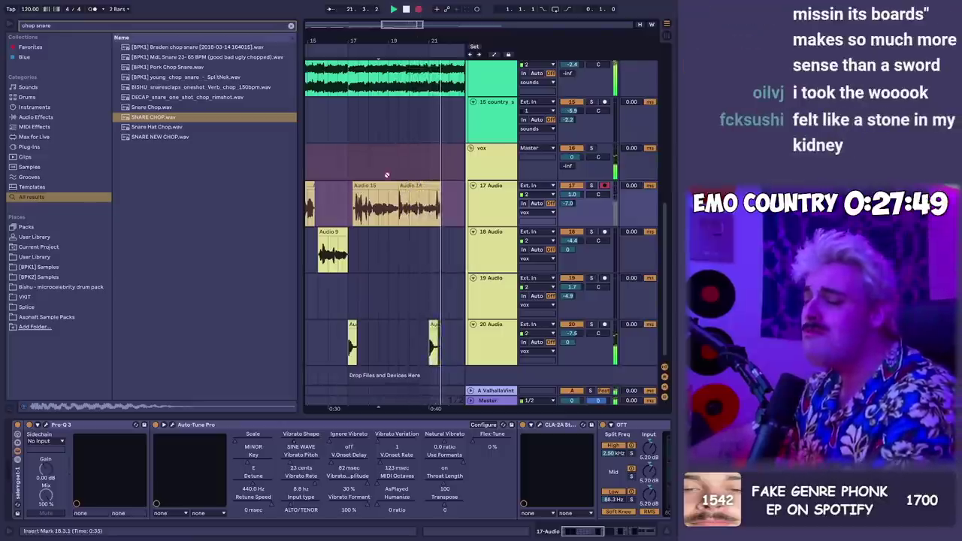
key(space)
scroll(410, 100, up, 3)
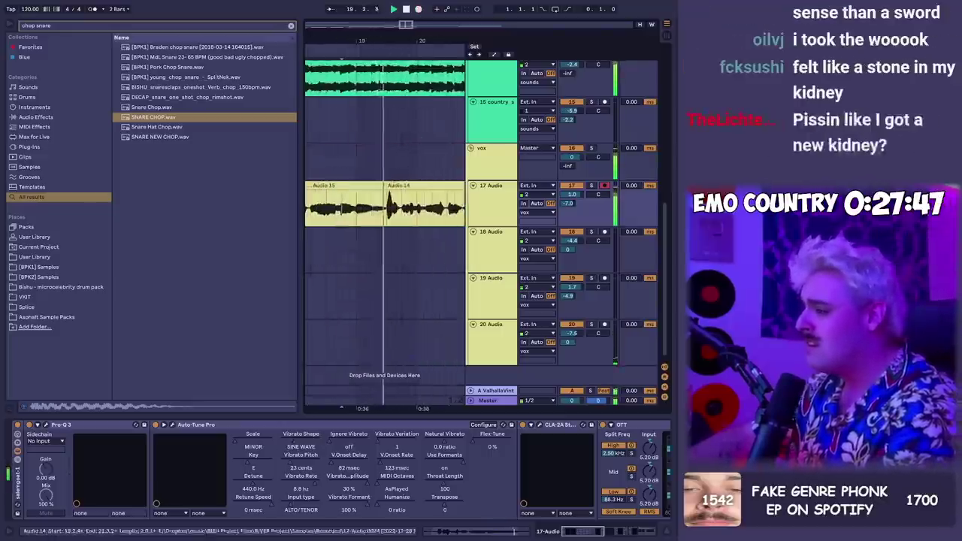
scroll(408, 133, down, 3)
Show the Auto-Tune Pro Vibrato Shape automation on the vocal track 17
key(a)
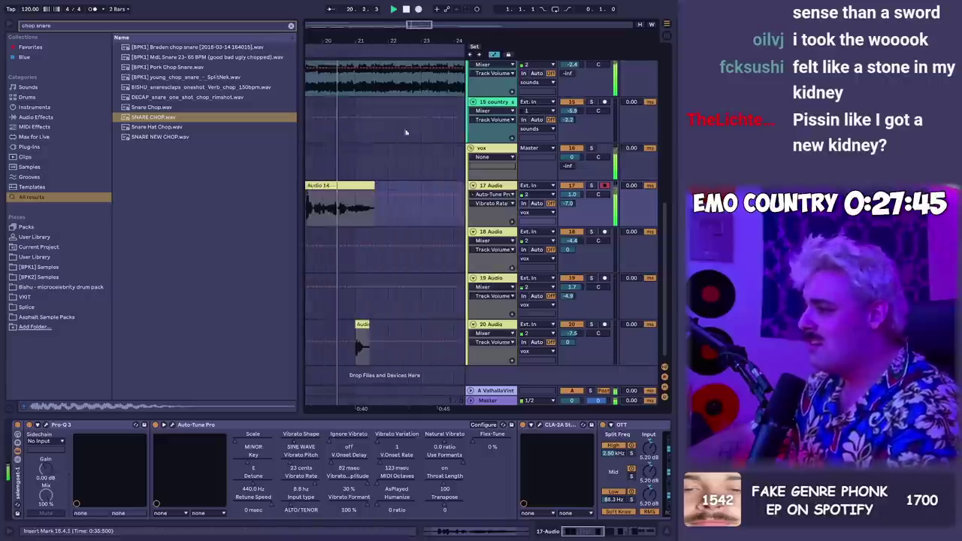
key(a)
right_click(301, 434)
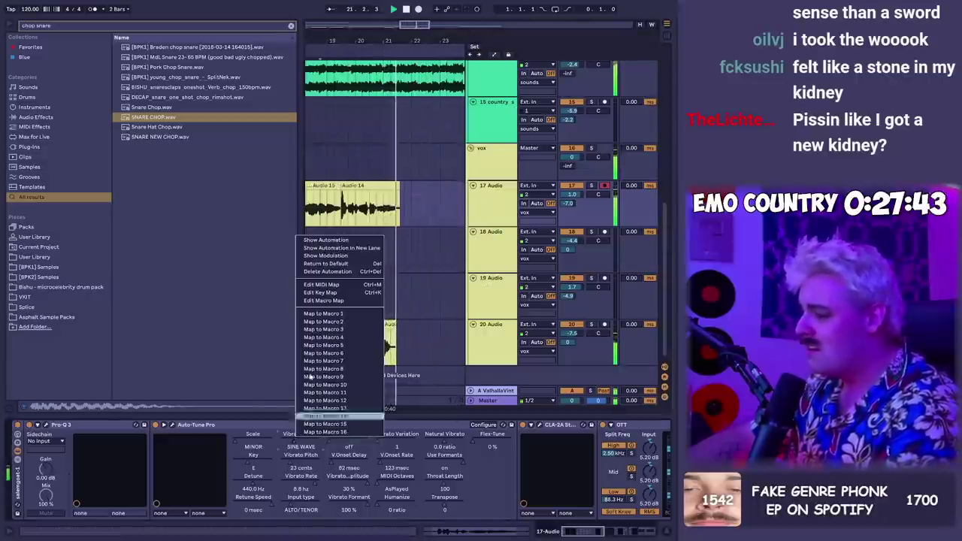
click(326, 240)
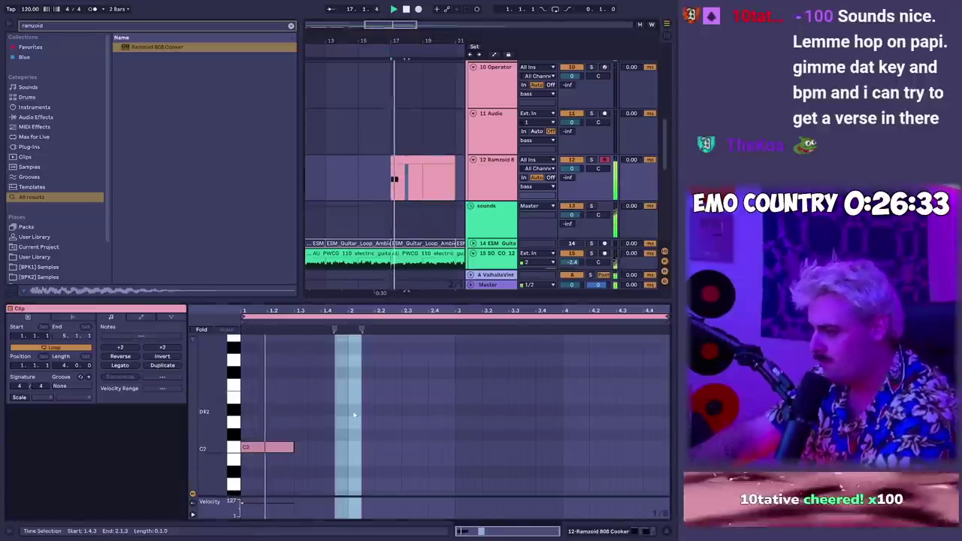
Add a D2 note around beat 2.2 in the Ramzoid 808 clip on track 12
key(ctrl+2)
key(plus)
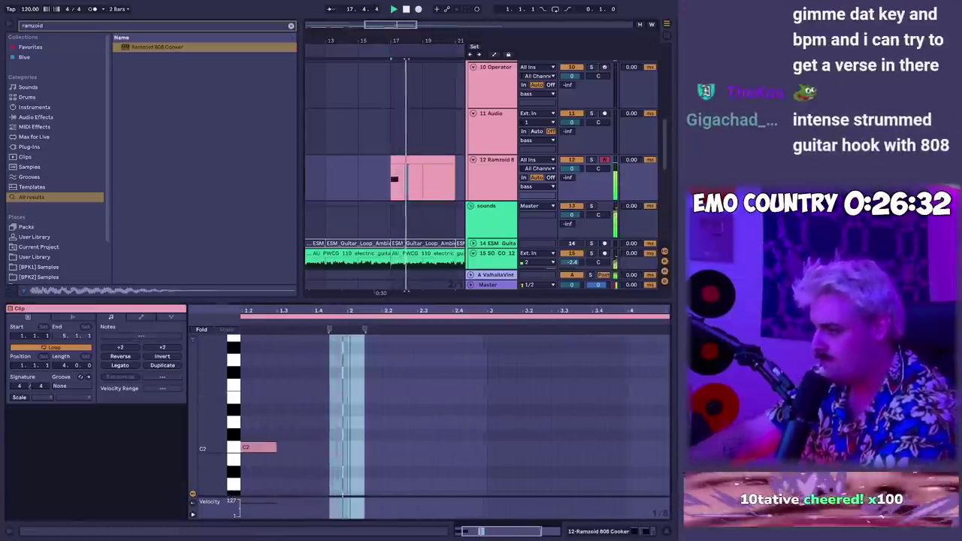
click(379, 418)
double_click(383, 420)
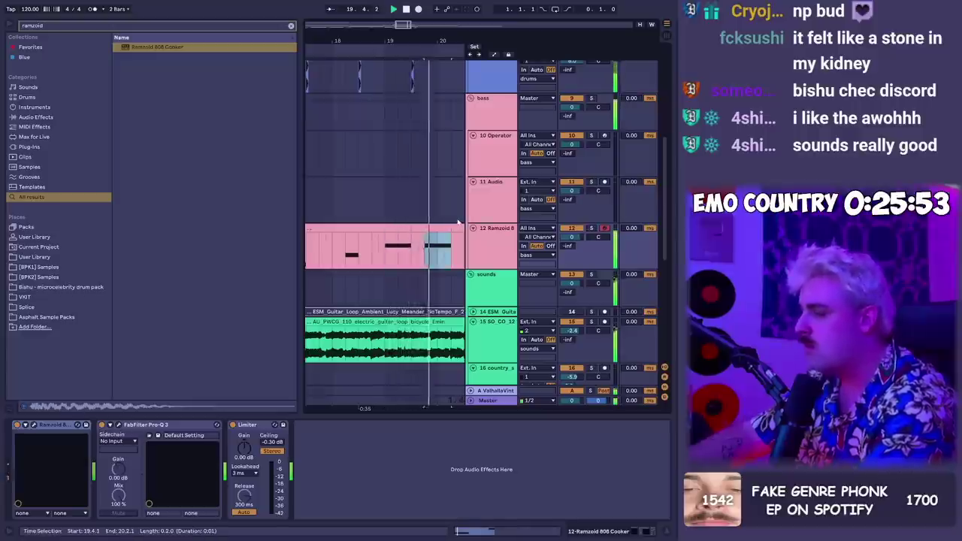
Duplicate the four-bar Ramzoid 808 clip on track 12 from bar 21 and consolidate both copies into one eight-bar clip
drag(455, 42, 391, 34)
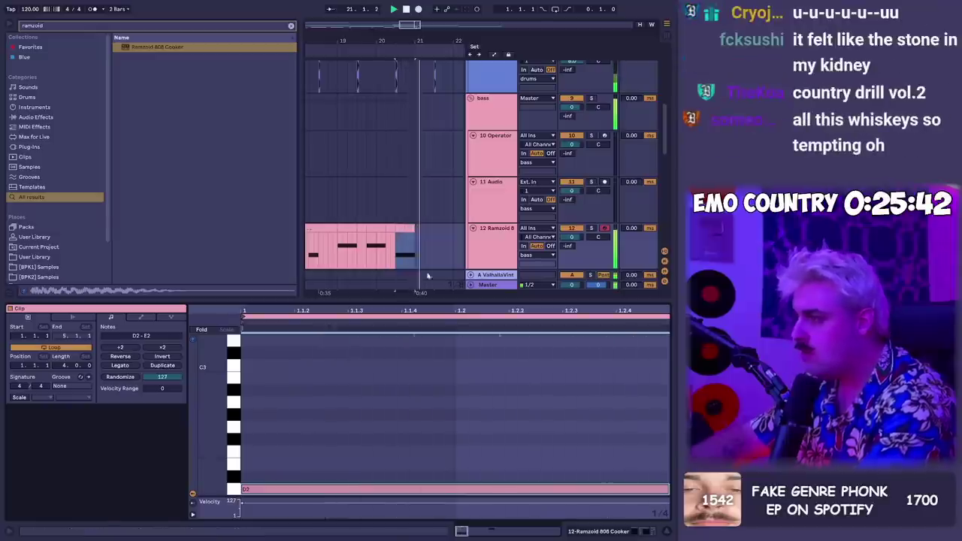
drag(429, 43, 405, 39)
click(400, 228)
key(ctrl+d)
shift+click(366, 225)
key(ctrl+j)
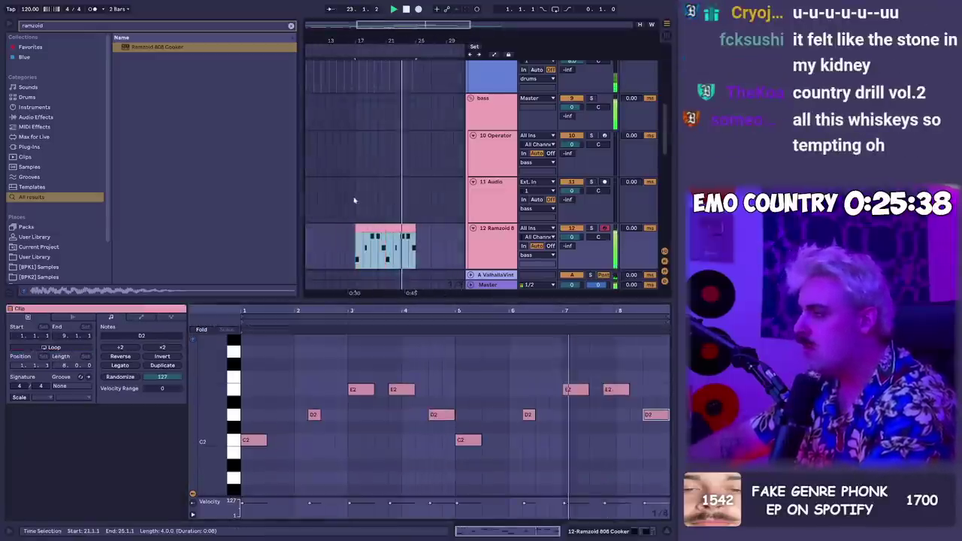
Record a vocal take on track 18 from around bar 21 to 24 and play it back
scroll(365, 181, up, 2)
key(shift+Tab)
scroll(406, 200, up, 3)
scroll(451, 241, down, 3)
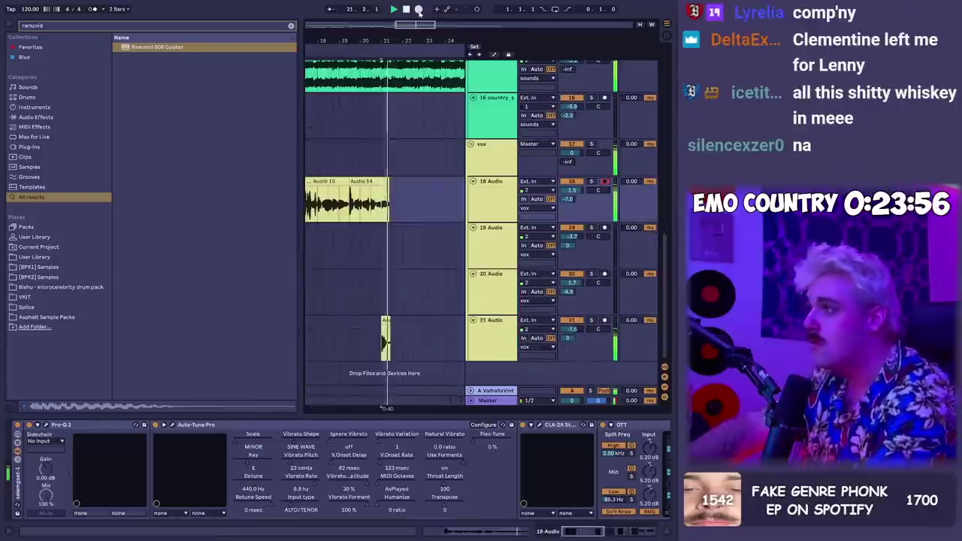
click(419, 9)
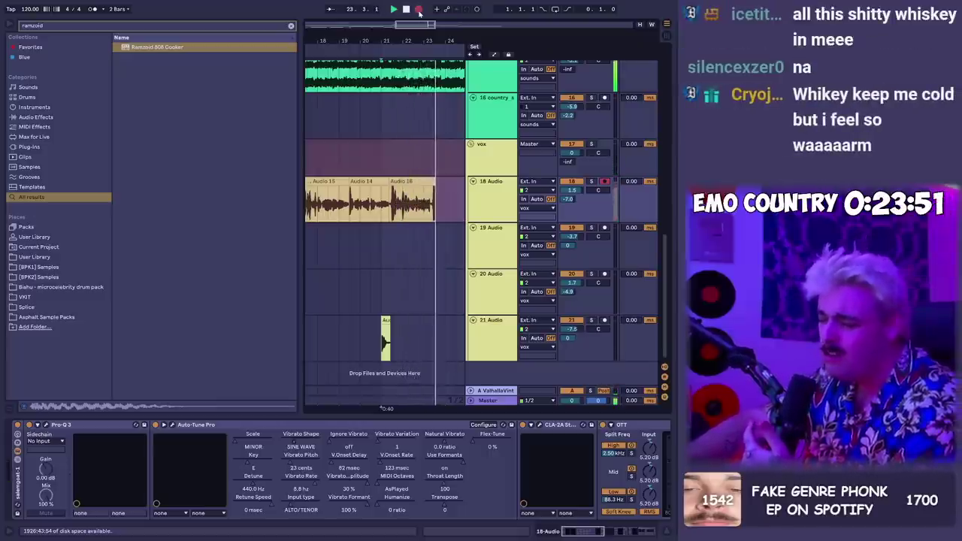
key(space)
key(space)
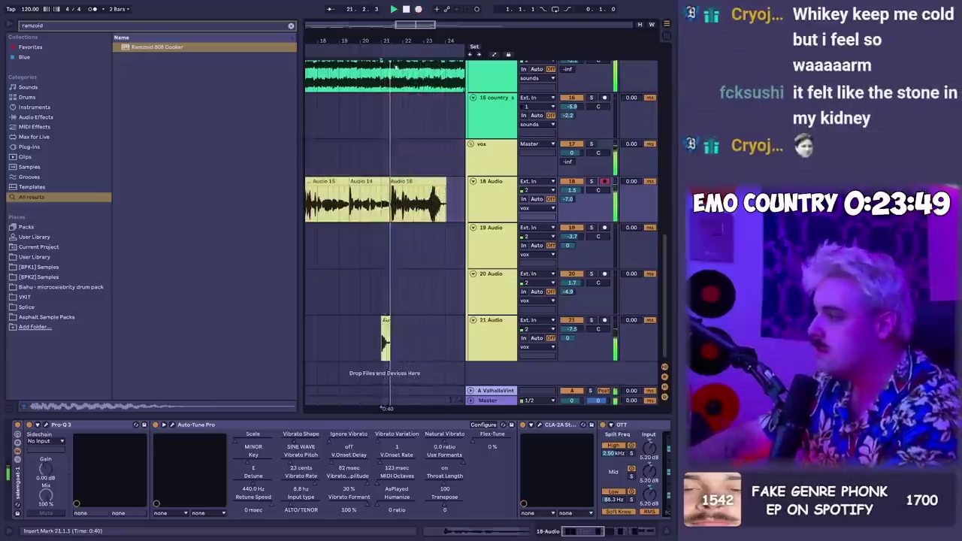
Check the new take on track 18 and select its tail around the end of bar 23
scroll(453, 131, up, 2)
scroll(452, 129, right, 3)
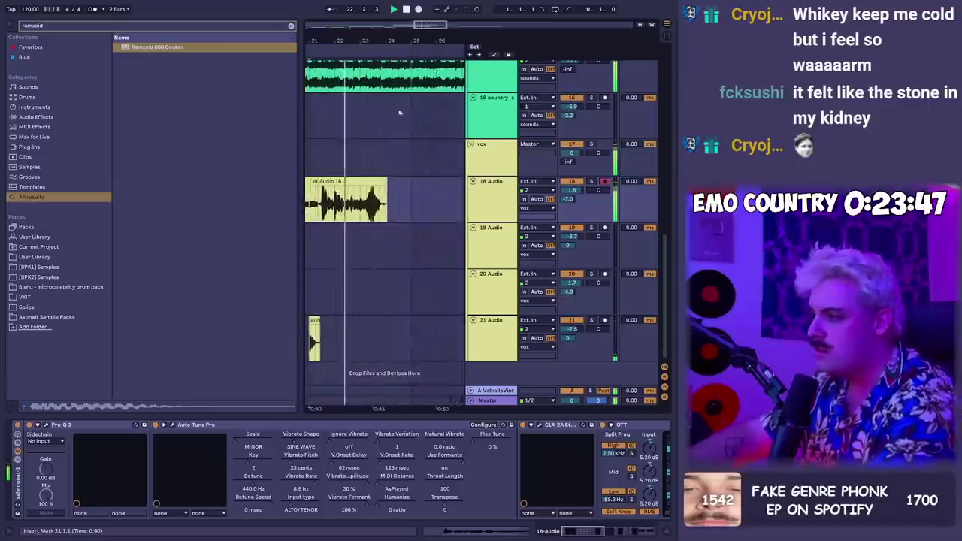
mouse_move(368, 199)
mouse_down()
mouse_move(392, 200)
mouse_move(384, 200)
mouse_up()
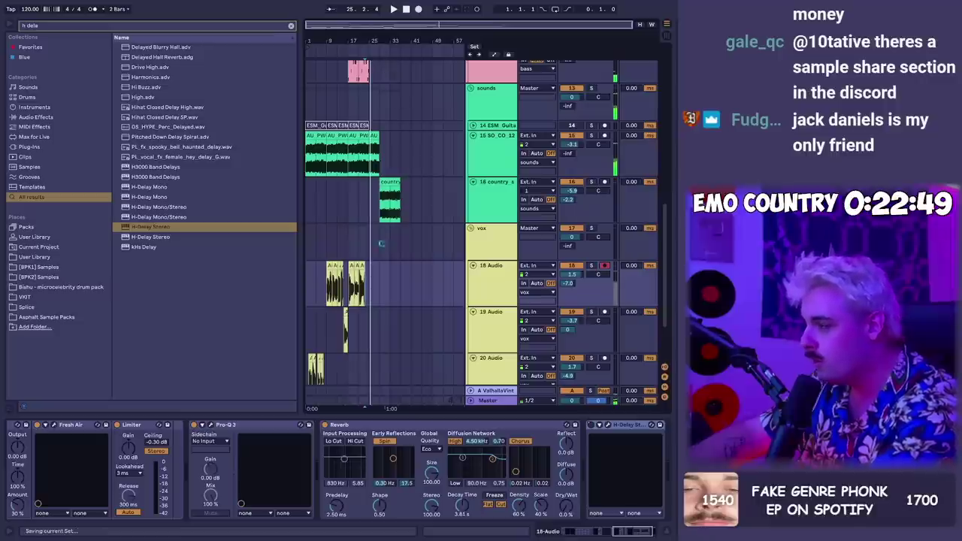
Delete the leftover electric guitar loop after bar 25 on track 15
scroll(381, 239, up, 3)
drag(371, 202, 402, 197)
key(Delete)
Play the arrangement from bar 1 and fold all the track groups
click(316, 188)
key(space)
scroll(316, 200, up, 2)
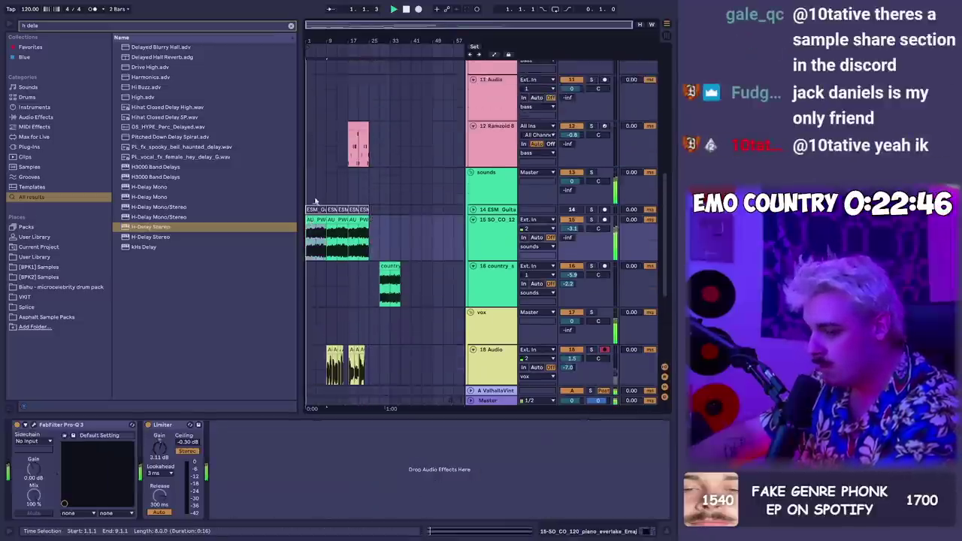
scroll(316, 202, up, 3)
alt+click(472, 246)
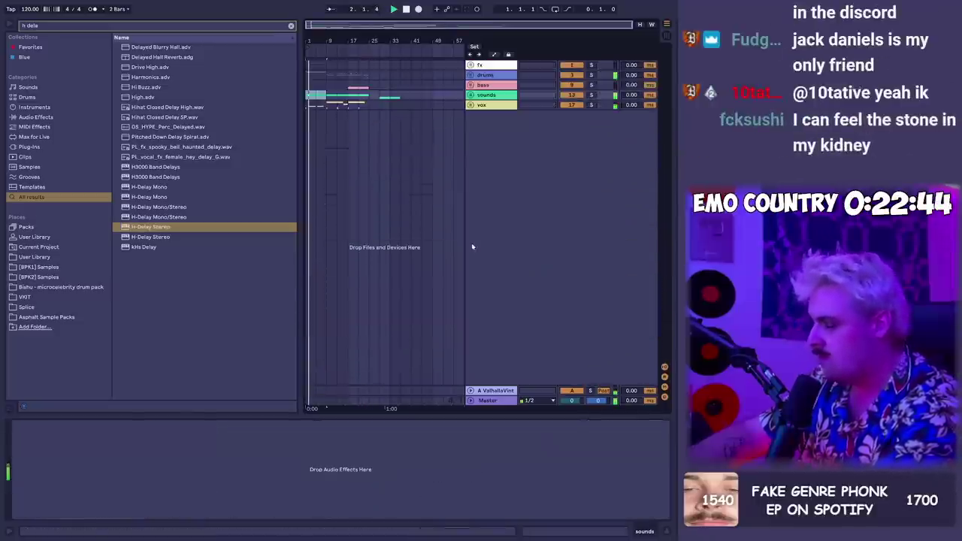
Unfold the vox group, stop playback and select the opening vocal clip on the 20 Audio track
click(471, 105)
key(space)
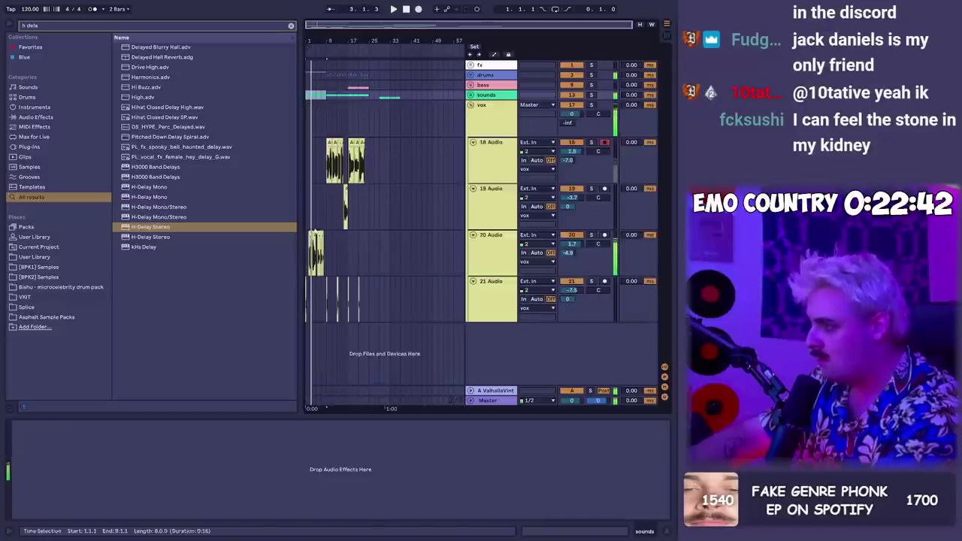
click(310, 234)
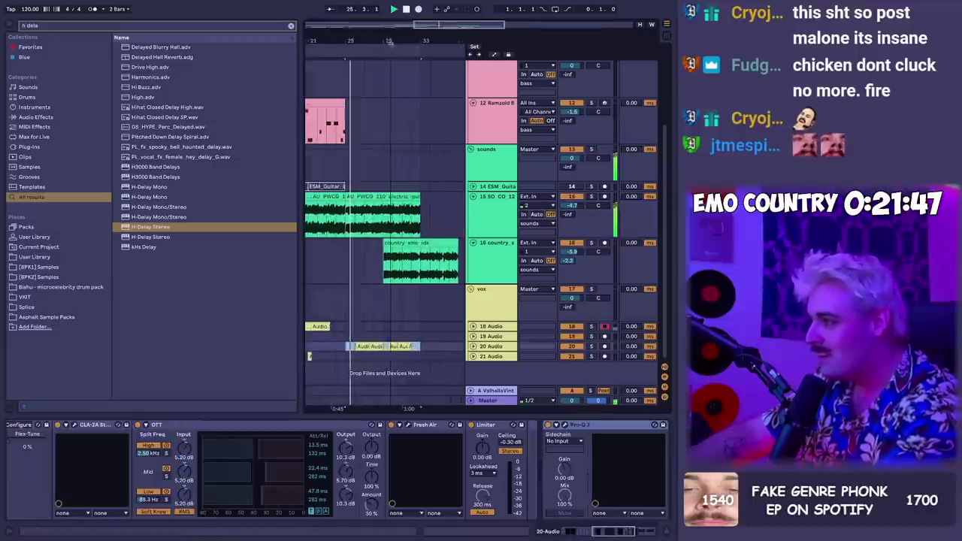
Unfold the 20 Audio track, select its first copied vocal clip after bar 25 and bypass the Pro-Q 3 placed before its Reverb
drag(390, 43, 390, 46)
click(474, 355)
click(473, 346)
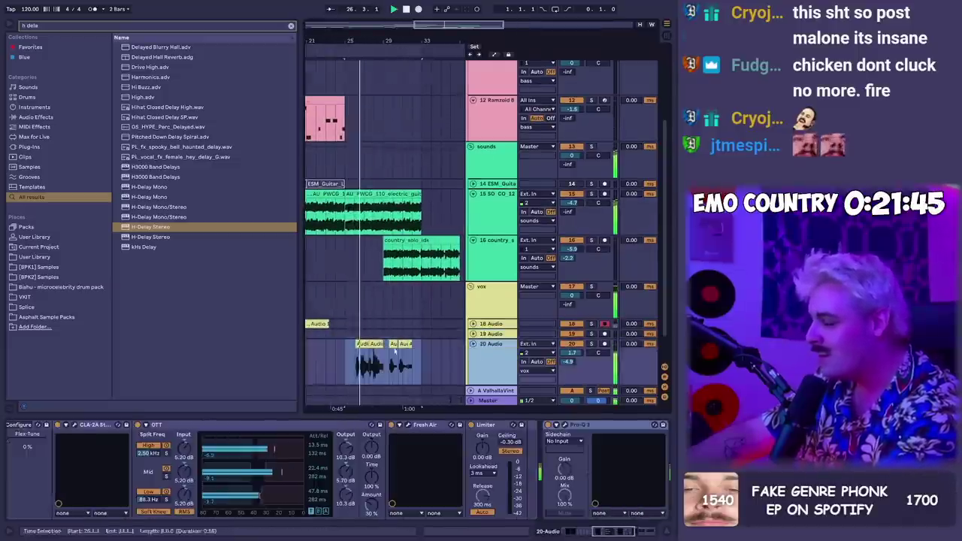
click(362, 345)
click(548, 425)
drag(611, 532, 636, 531)
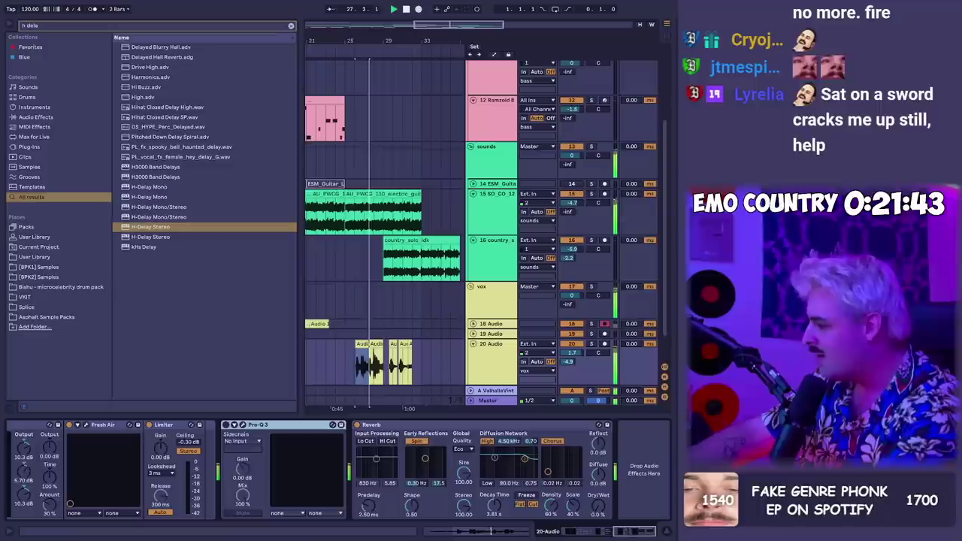
scroll(374, 343, down, 2)
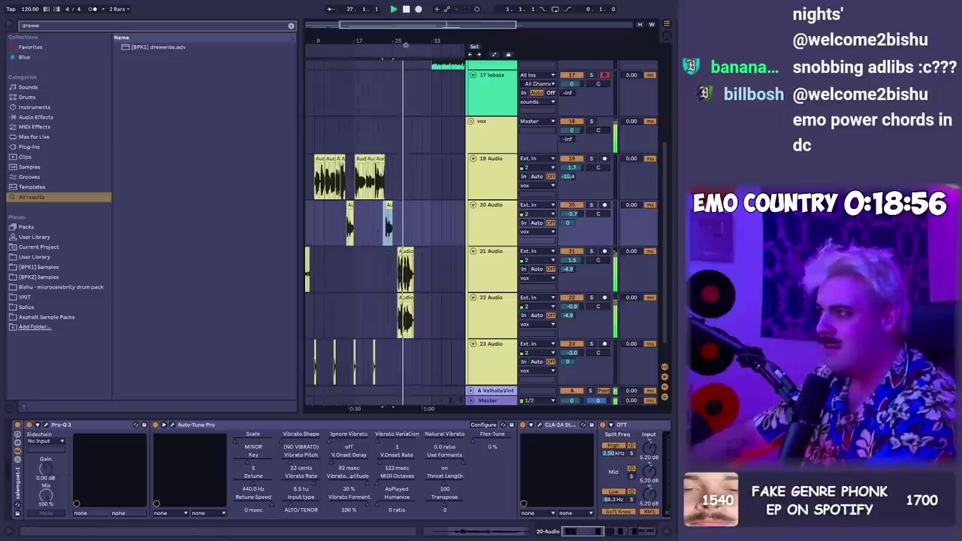
Select vocal tracks 21 and 22 and lower their volumes together, bringing track 21 to about 1.1 dB
drag(406, 45, 406, 26)
click(497, 263)
shift+click(497, 306)
drag(573, 261, 573, 264)
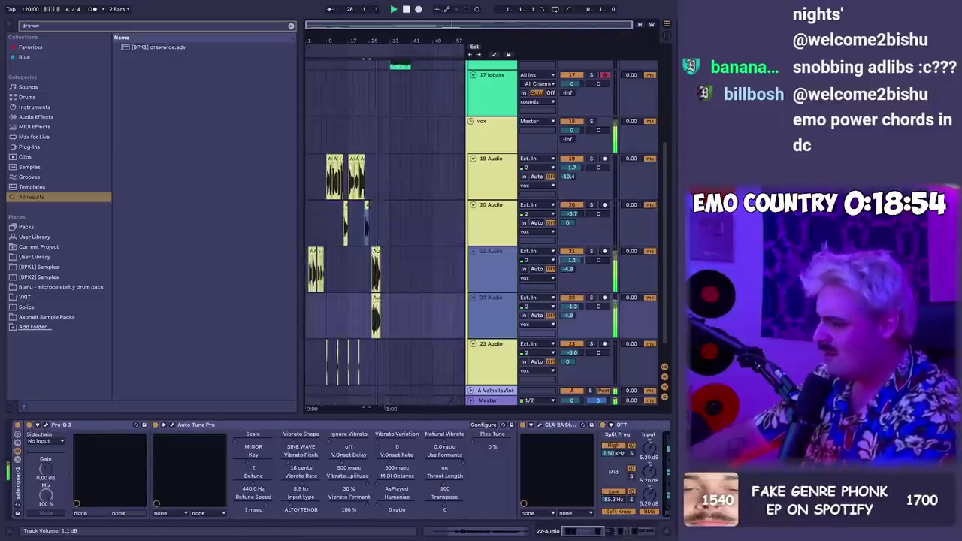
Fill bars 25 to 33 of the lobass track with a copy of the Ramzoid 808 MIDI clip
key(plus)
scroll(409, 151, up, 5)
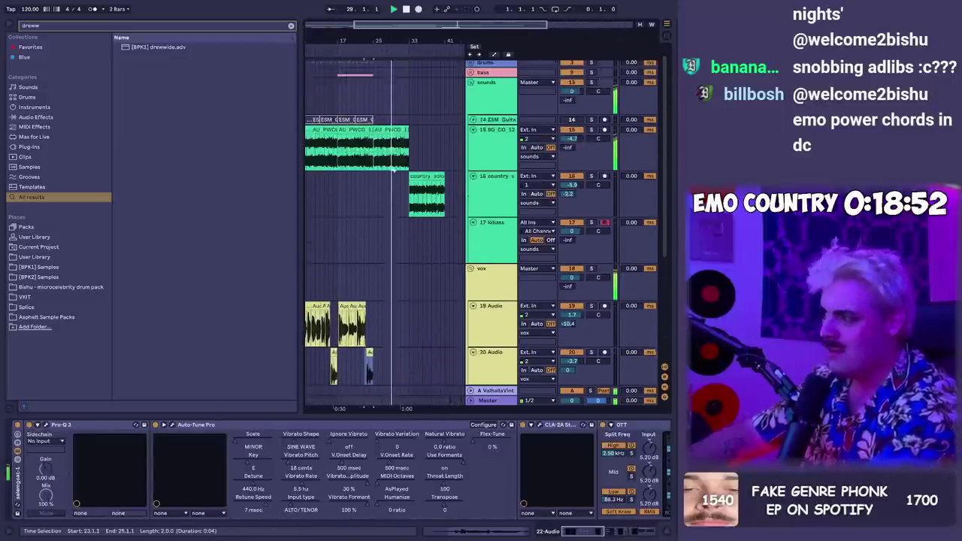
drag(374, 252, 408, 252)
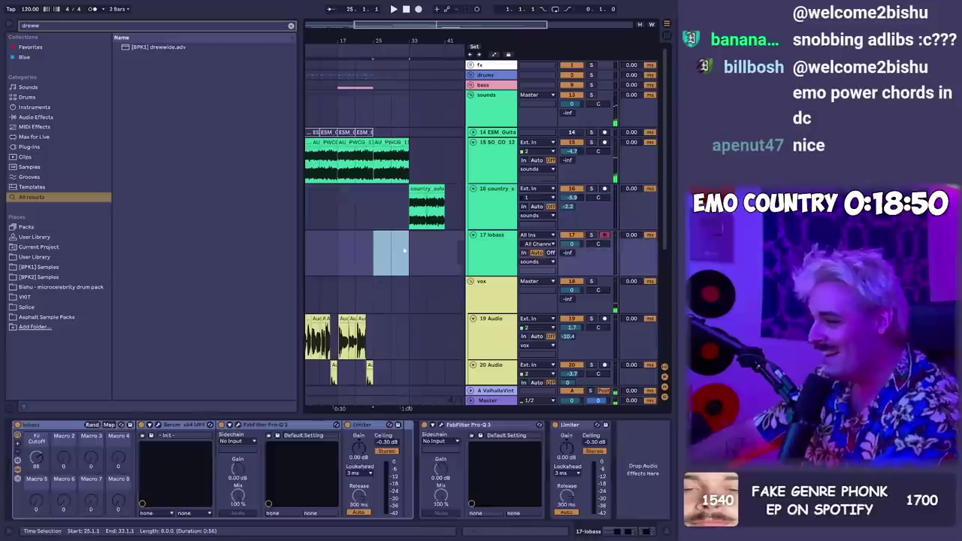
key(ctrl+shift+m)
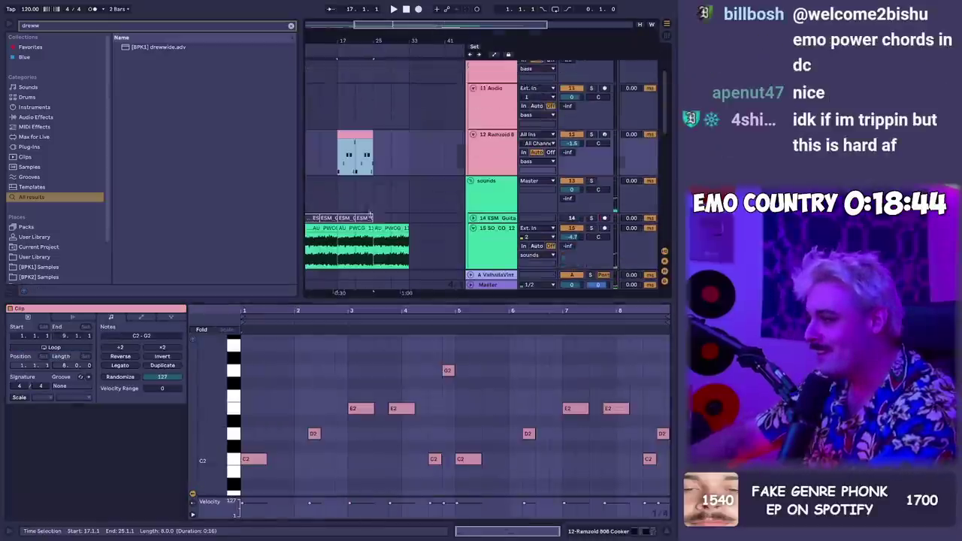
scroll(371, 215, down, 2)
click(381, 248)
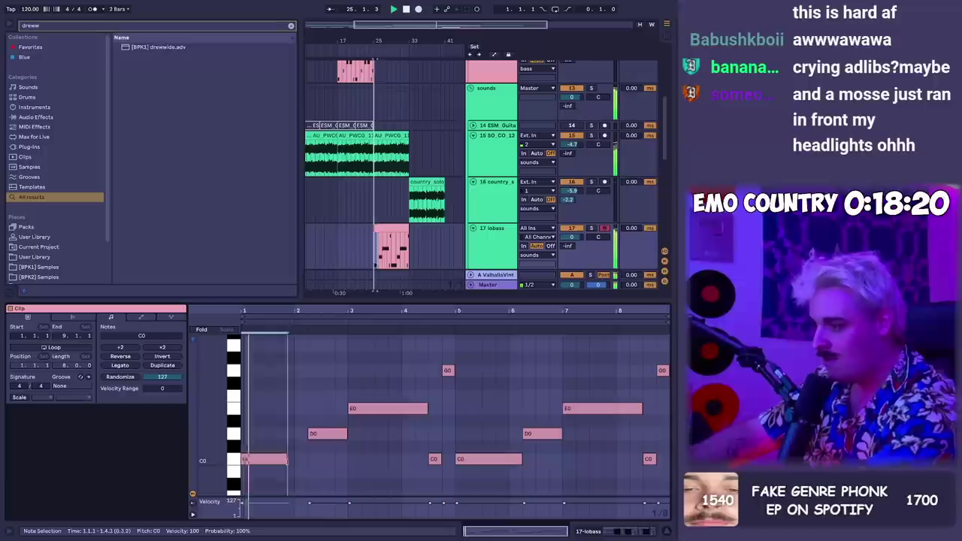
Duplicate the first C0 note of the lobass clip and raise the copy two semitones to D0
key(ctrl+d)
key(Up)
key(Up)
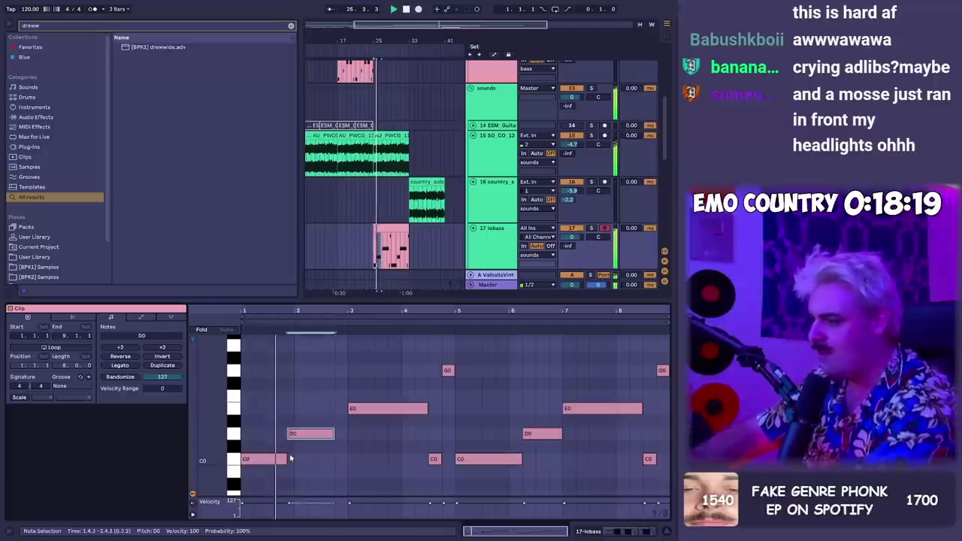
Duplicate the D0 note to bar 3 of the lobass clip, raise the copy to E0 and lengthen it by three grid steps
key(ctrl+d)
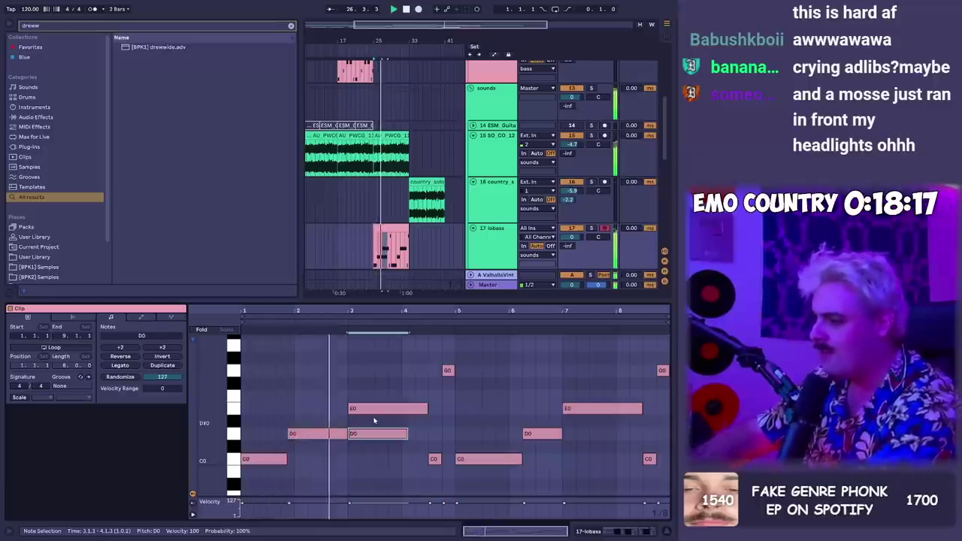
key(Up)
key(Up)
key(shift+Right)
key(shift+Right)
key(shift+Right)
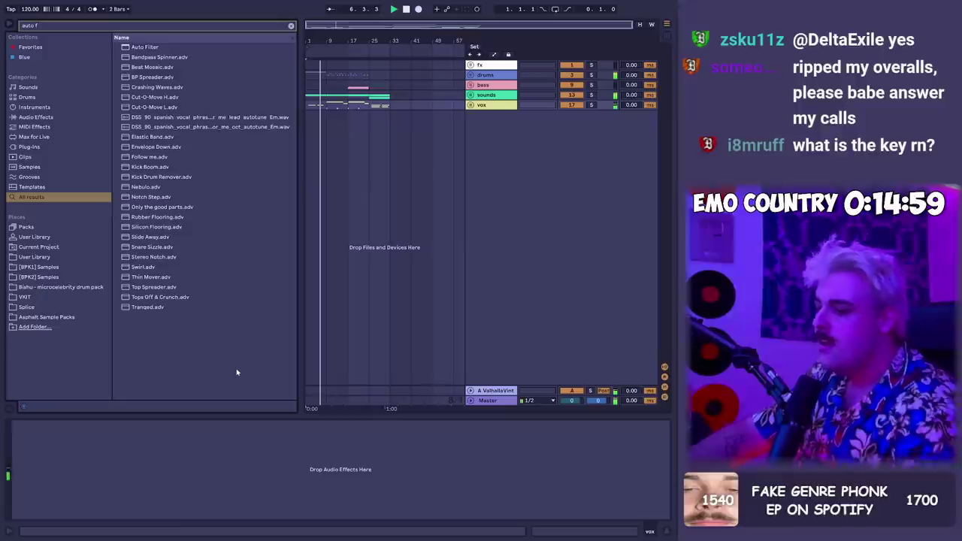
Switch to the Downloads folder and bring the emo_power_chords sample into the Ableton Live set
key(alt+Tab)
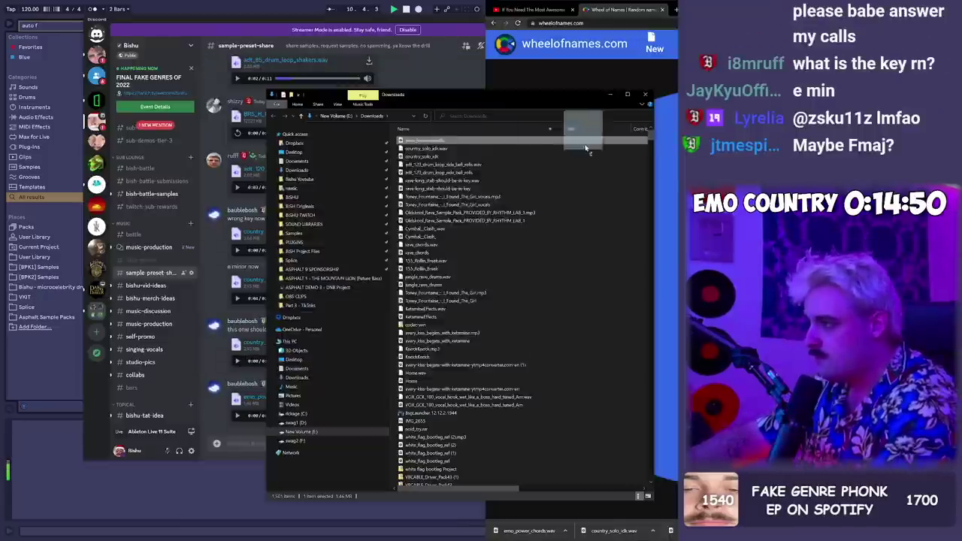
key(alt+Tab)
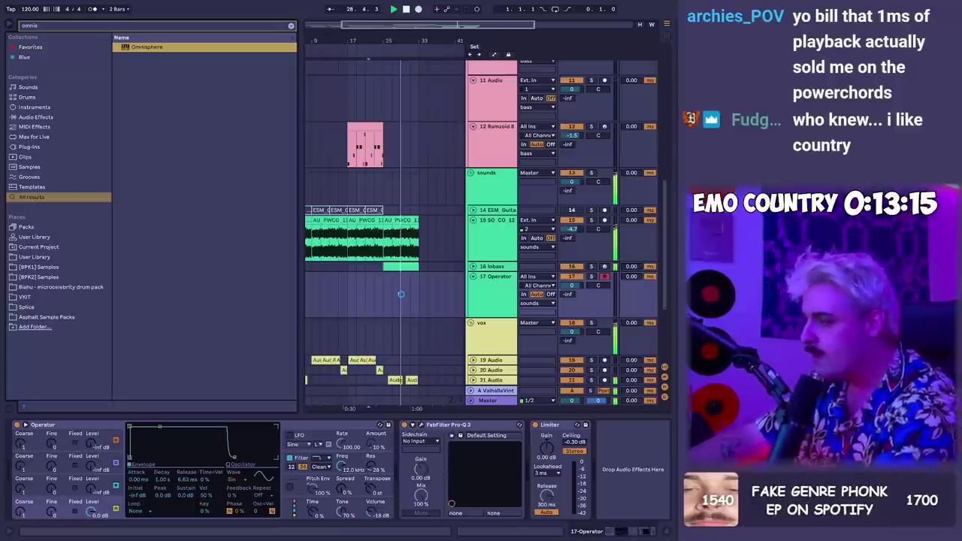
Load the Omnisphere instrument onto track 17 in place of Operator and reposition its plug-in window
key(Return)
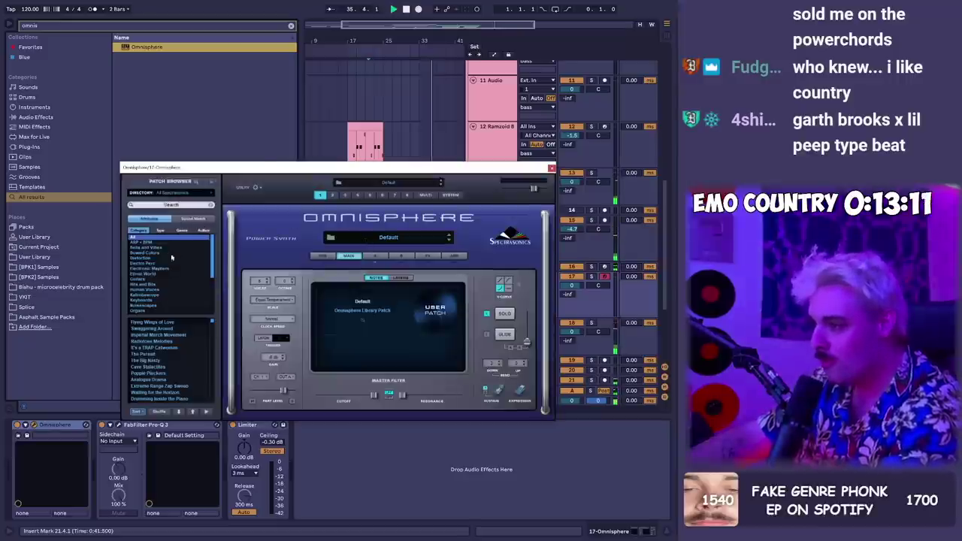
mouse_move(280, 169)
mouse_down()
mouse_move(359, 172)
mouse_move(272, 179)
mouse_up()
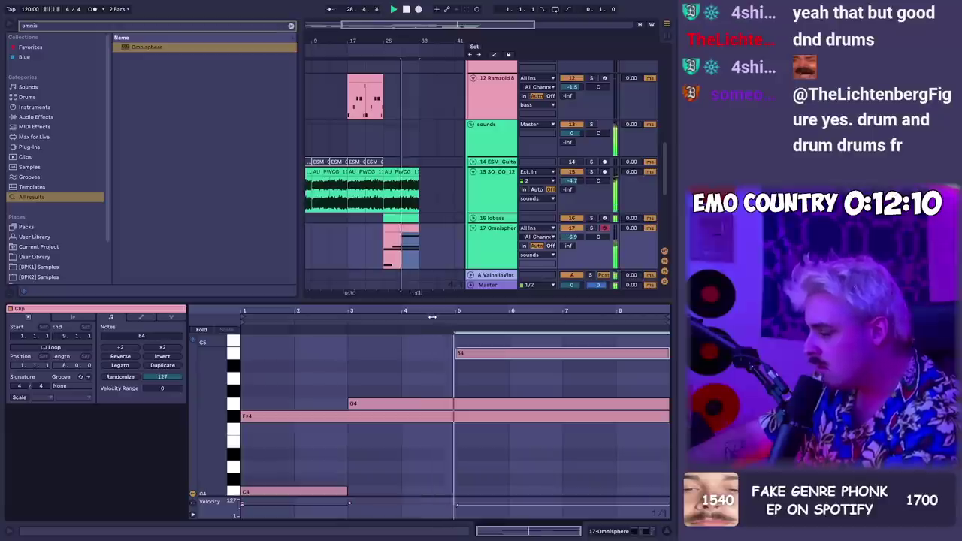
Raise the Limiter gain on the Omnisphere track to 1.91 dB and select the long F#4, G4 and B4 notes in its clip
key(shift+Tab)
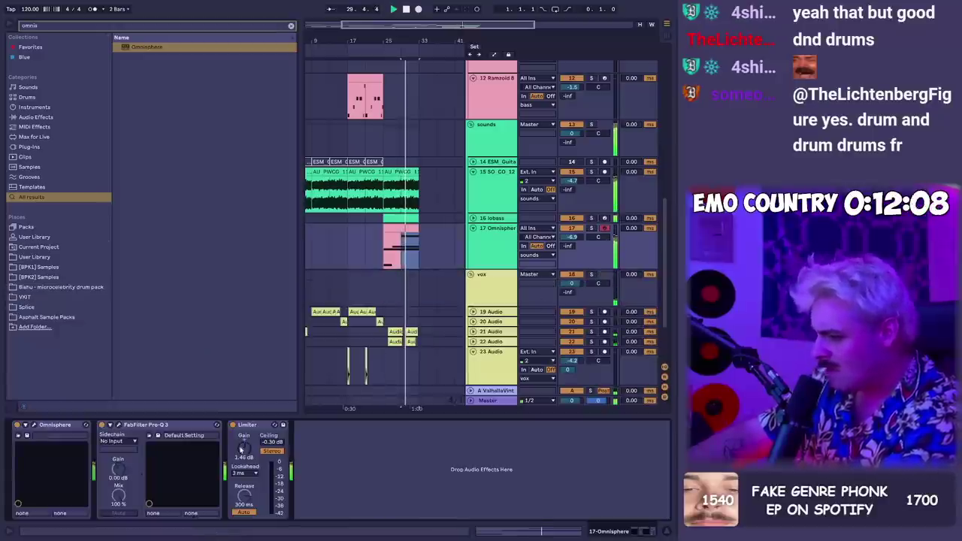
key(shift+Tab)
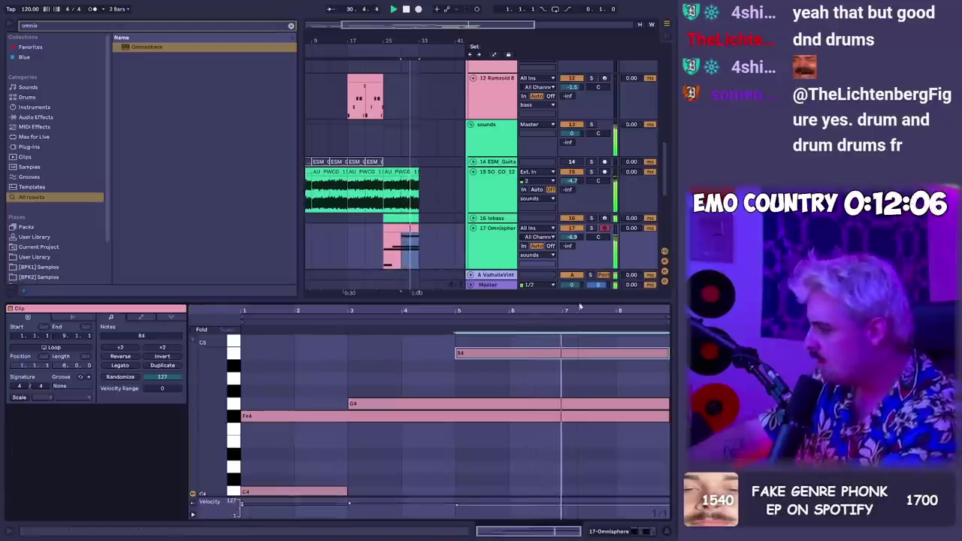
scroll(601, 376, up, 3)
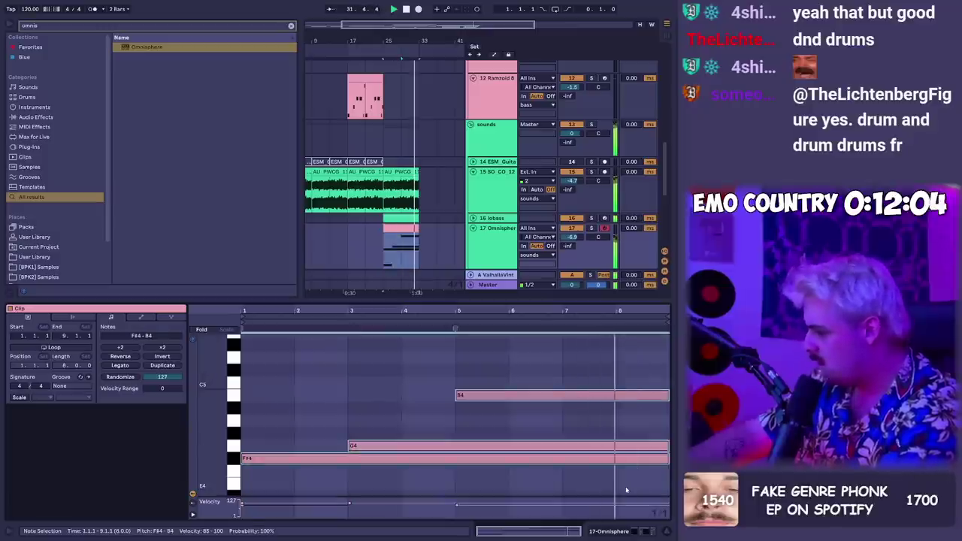
key(shift+Tab)
click(403, 243)
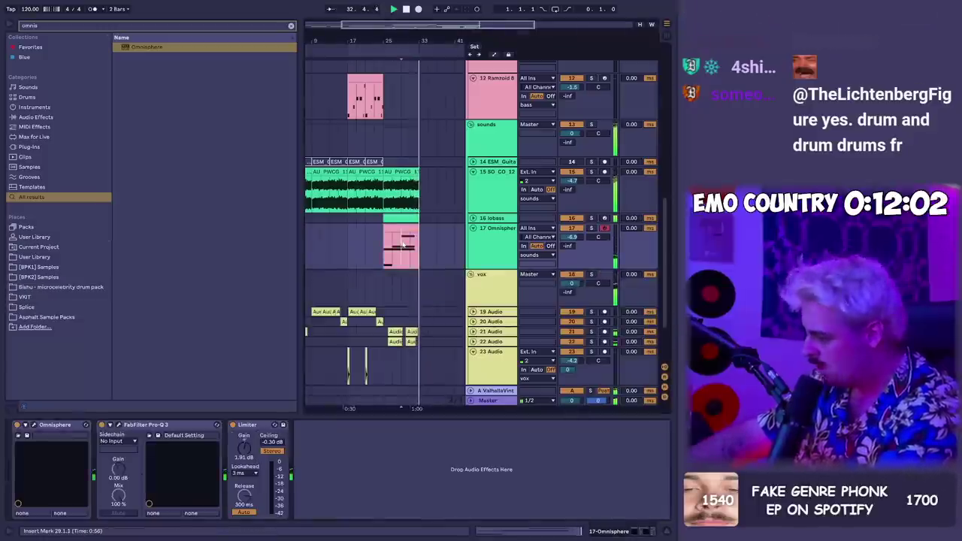
Save the set and apply the group colours to all grouped tracks and their clips
key(minus)
key(ctrl+s)
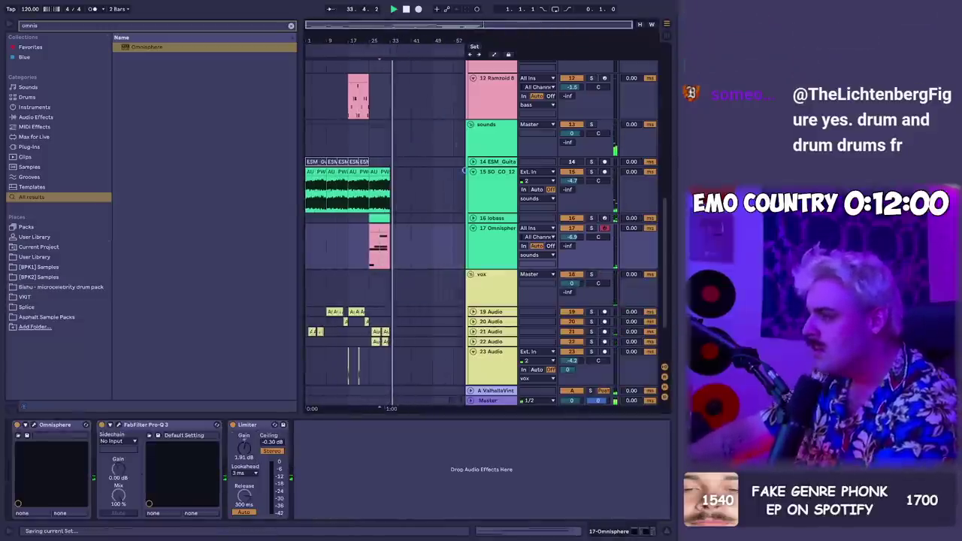
click(486, 136)
key(ctrl+a)
right_click(487, 136)
click(534, 296)
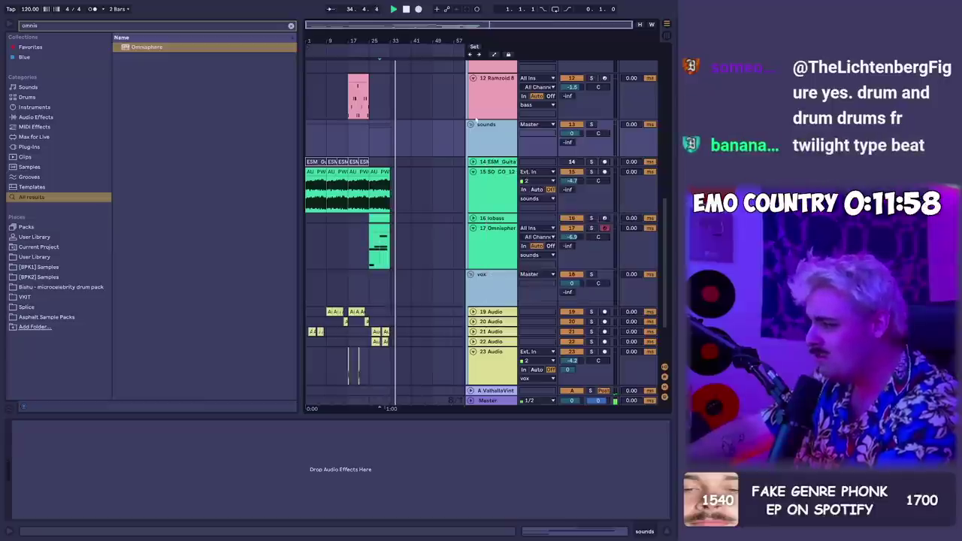
click(472, 125)
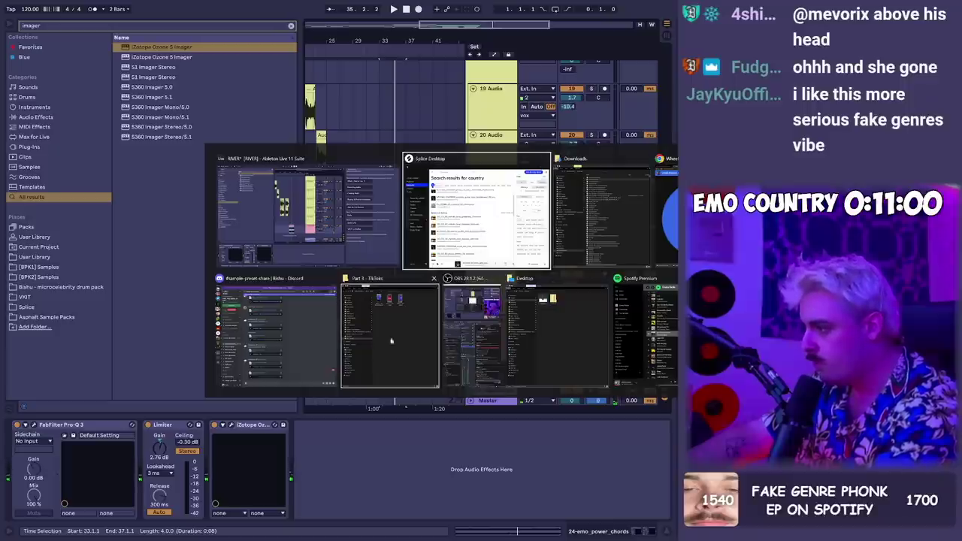
Switch to Discord, download pre_drop_imagine.wav from the sample-preset-share channel and bring it into the Ableton Live set
click(391, 341)
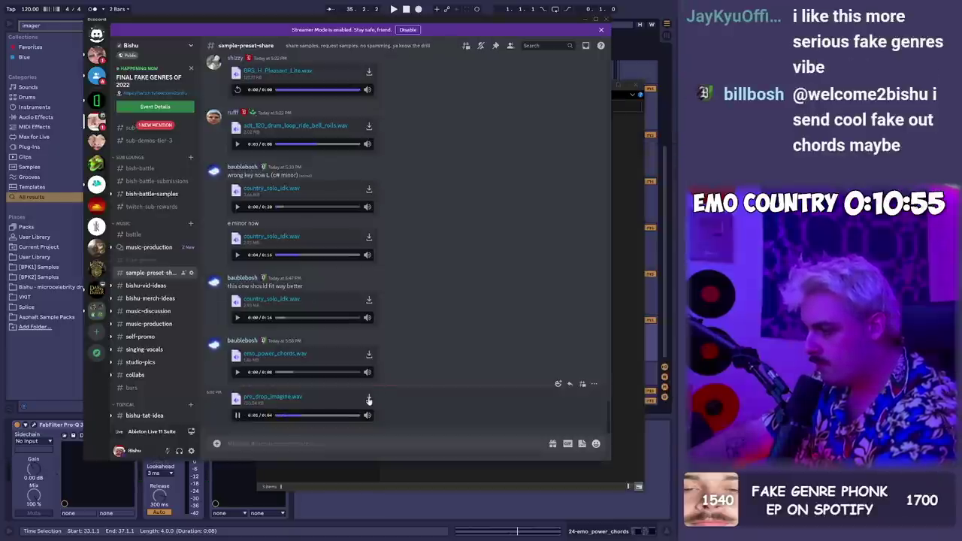
click(368, 399)
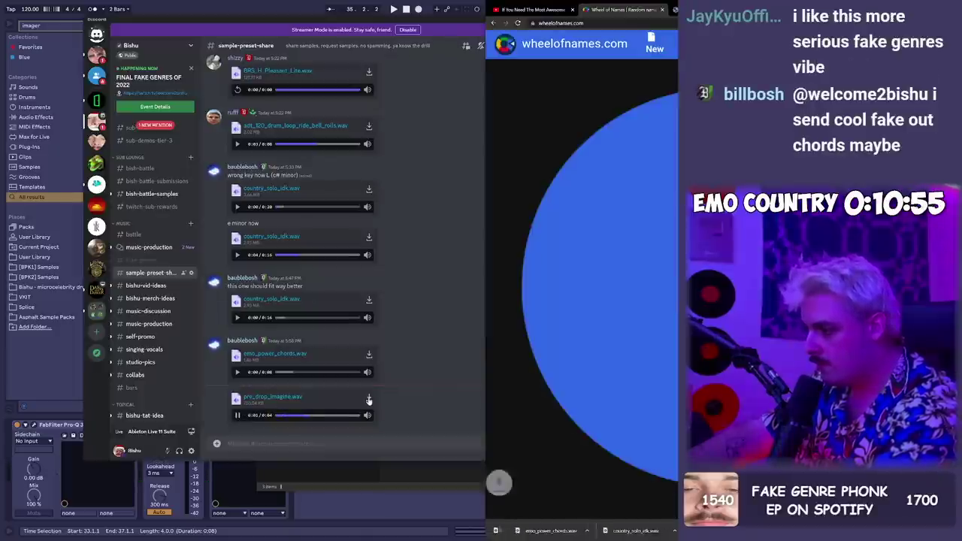
click(567, 532)
click(594, 500)
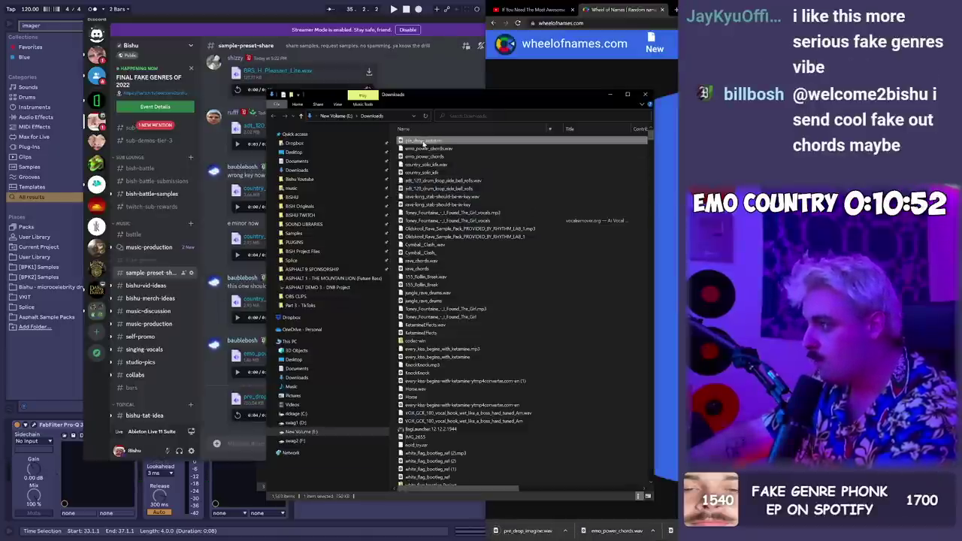
key(alt+Tab)
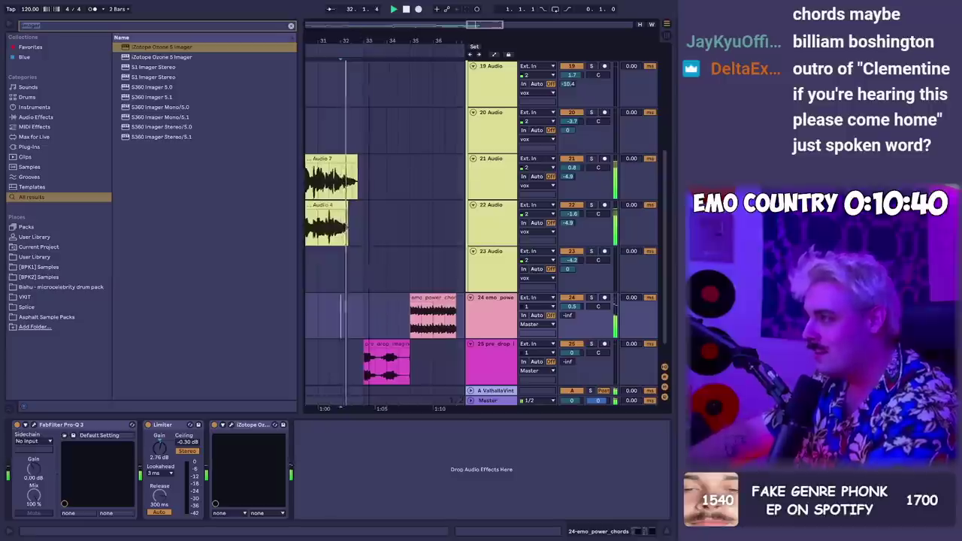
Collapse all the audio tracks inside the vox group
scroll(497, 180, down, 1)
scroll(490, 178, up, 5)
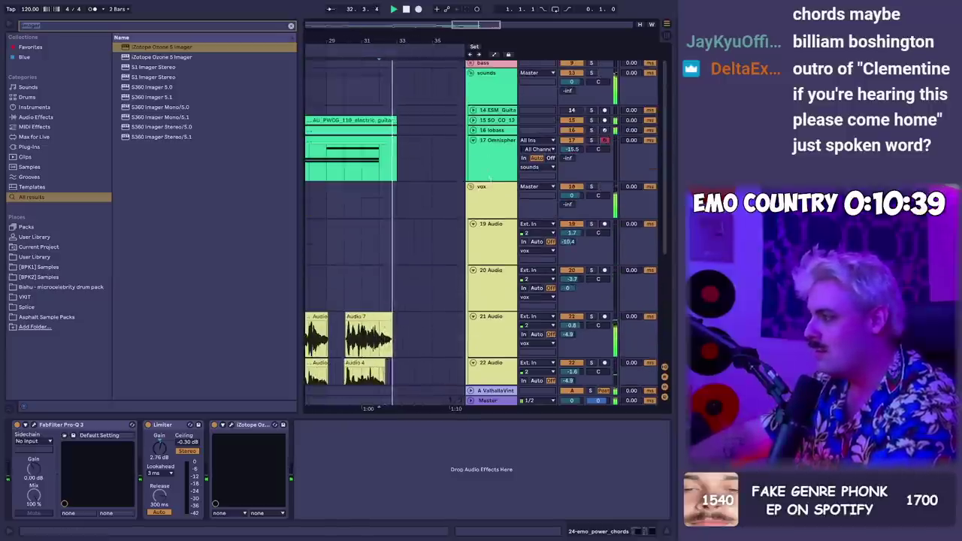
alt+click(474, 224)
drag(398, 47, 391, 45)
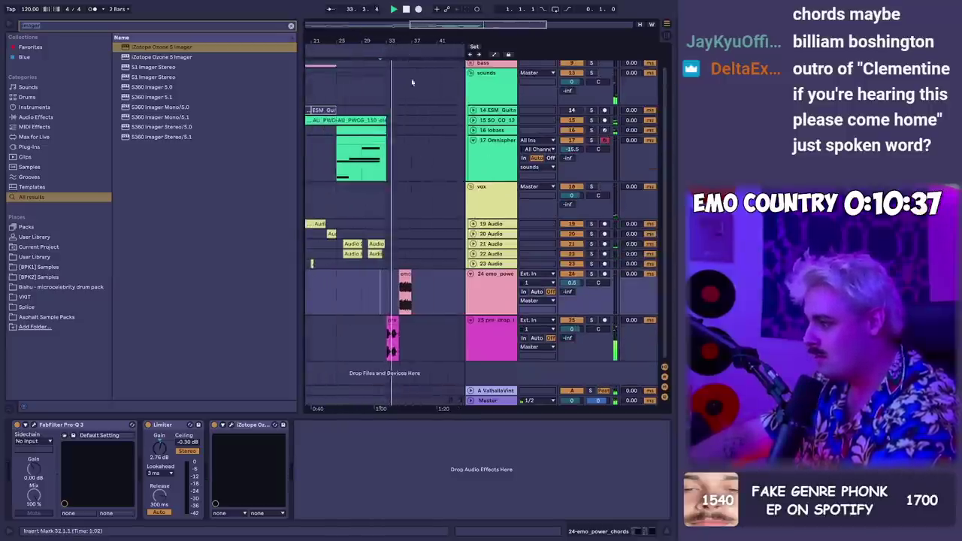
Set the insert marker at bar 35 on the emo_power_chords track and search the browser for "soundt"
scroll(406, 292, up, 4)
click(351, 336)
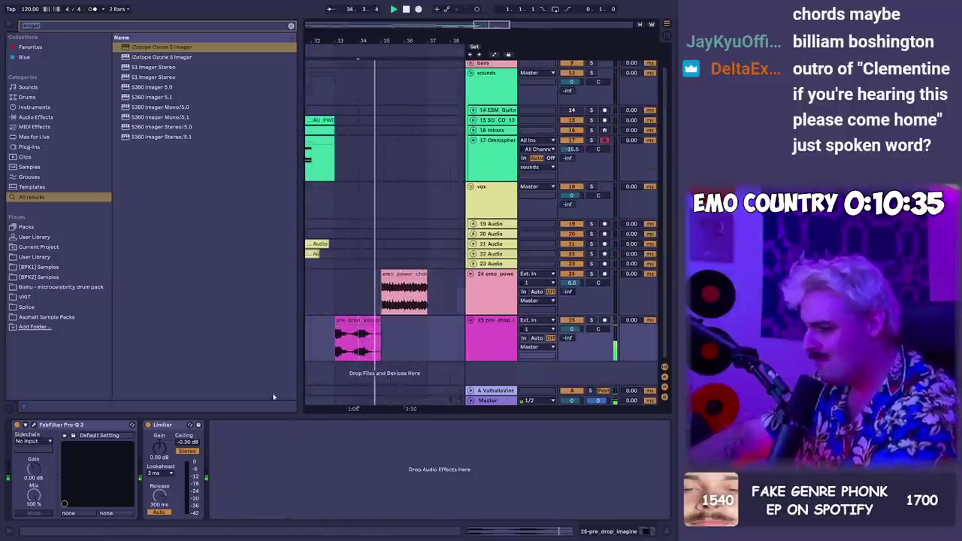
click(386, 295)
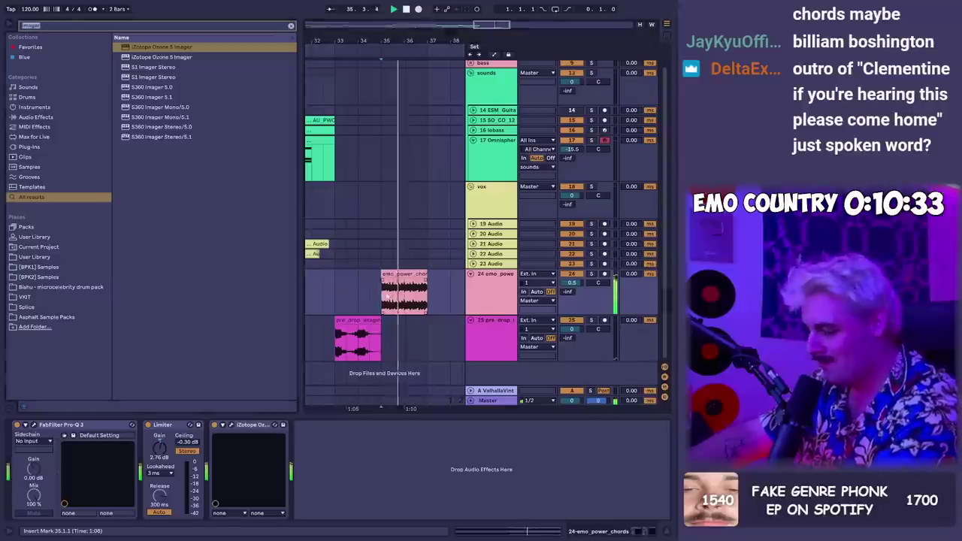
key(ctrl+f)
text(sound)
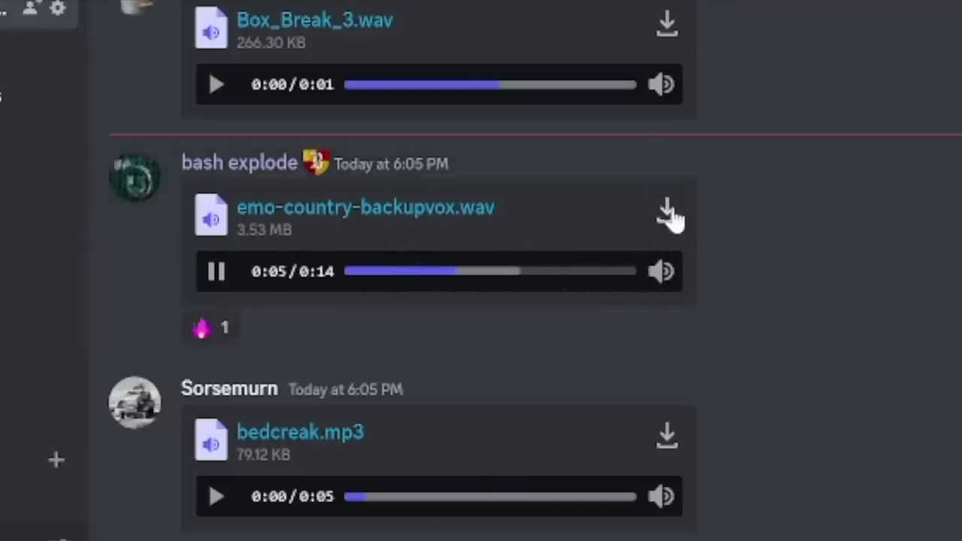
Pause the emo-country-backupvox.wav preview in Discord and show the downloaded file in its folder
click(216, 277)
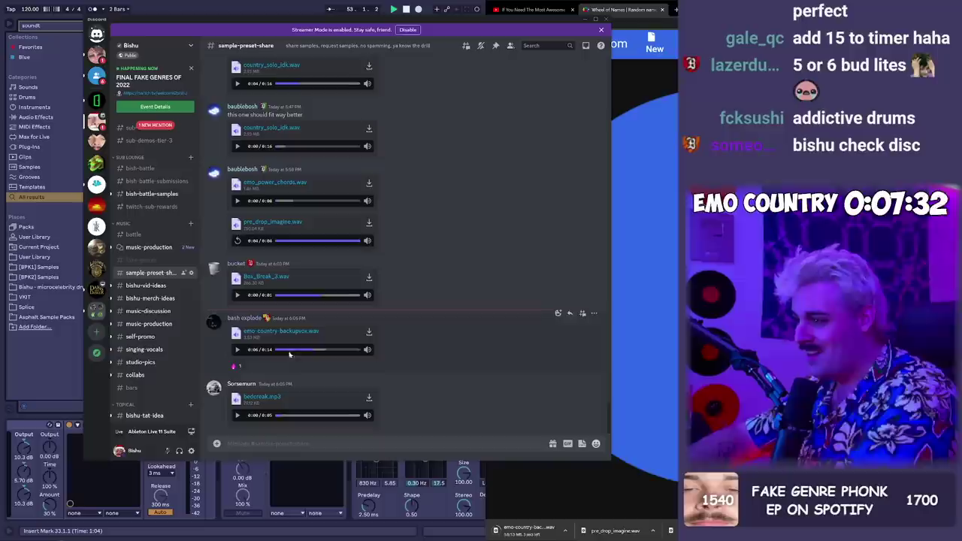
click(567, 533)
click(578, 510)
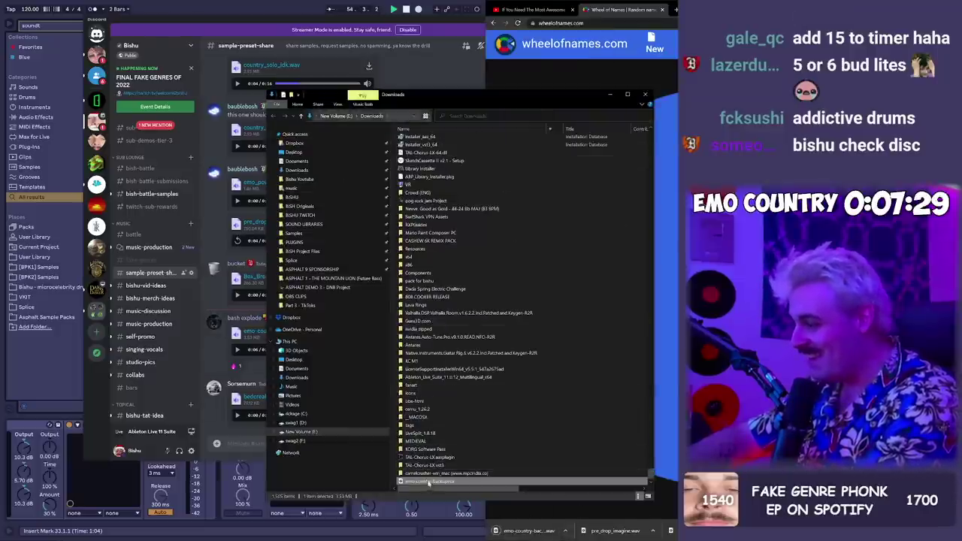
Bring the downloaded emo-country-backupvox.wav into the Ableton Live set on a new audio track and line it up around bar 25
key(alt+Tab)
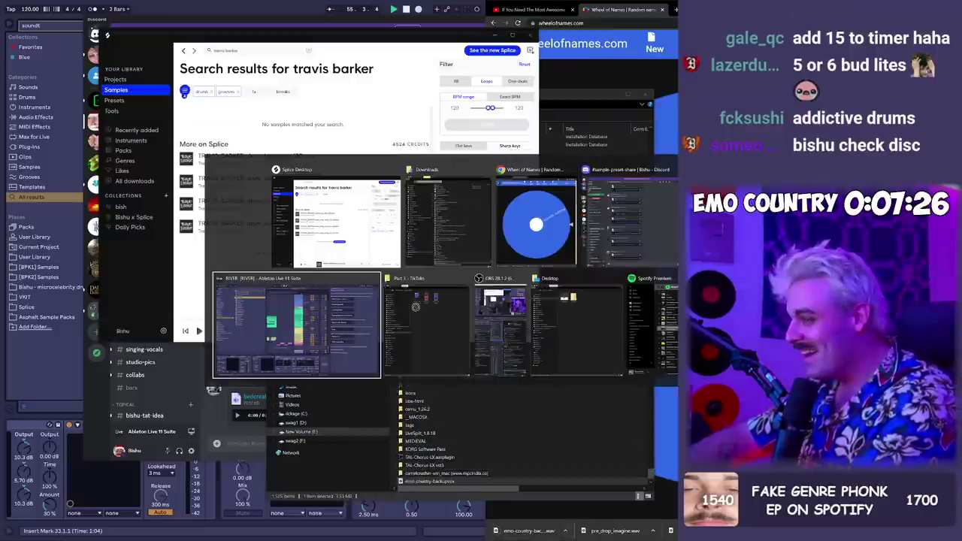
drag(430, 483, 331, 372)
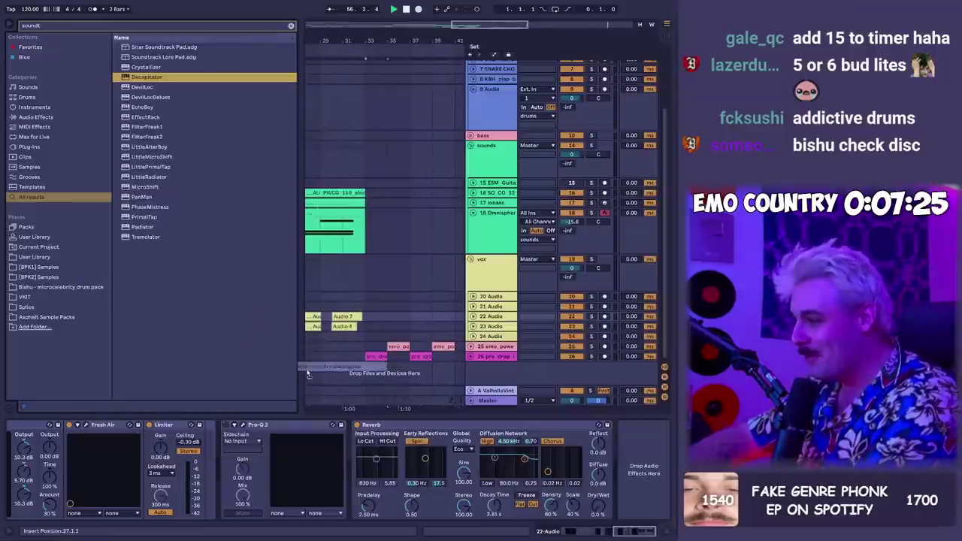
drag(330, 372, 354, 369)
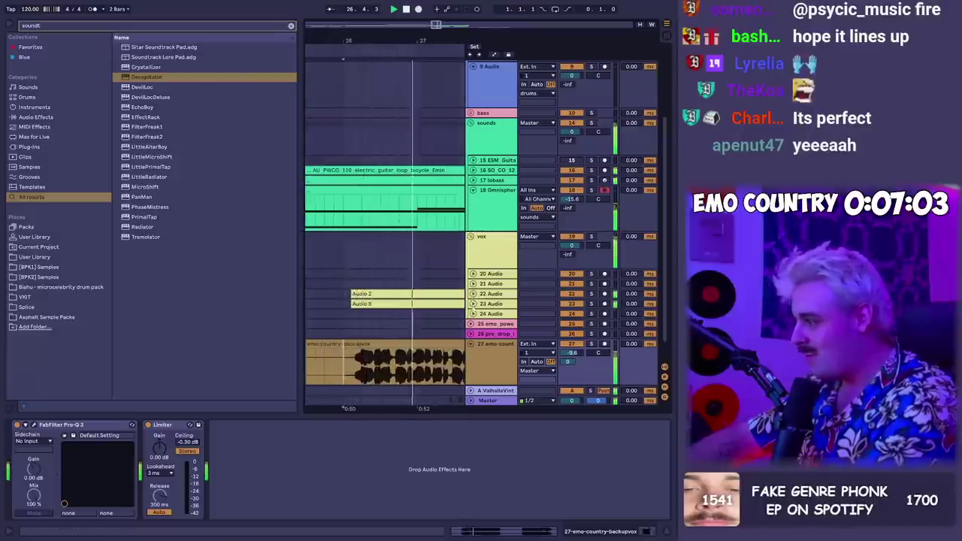
Unfold the 22 Audio and 23 Audio tracks and compare their vocal clips with the new backup vocal's timing
click(473, 304)
click(473, 294)
scroll(393, 123, down, 4)
scroll(421, 226, down, 3)
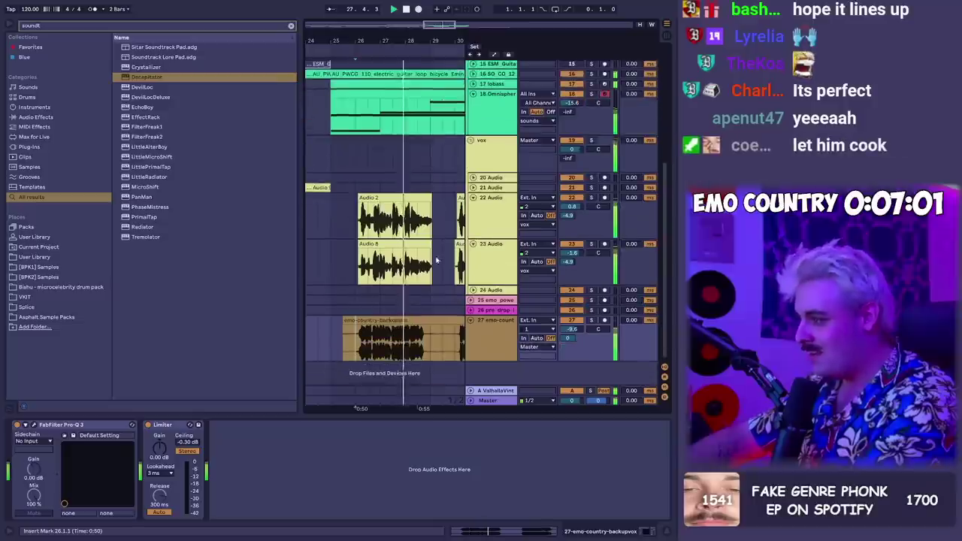
drag(443, 44, 354, 298)
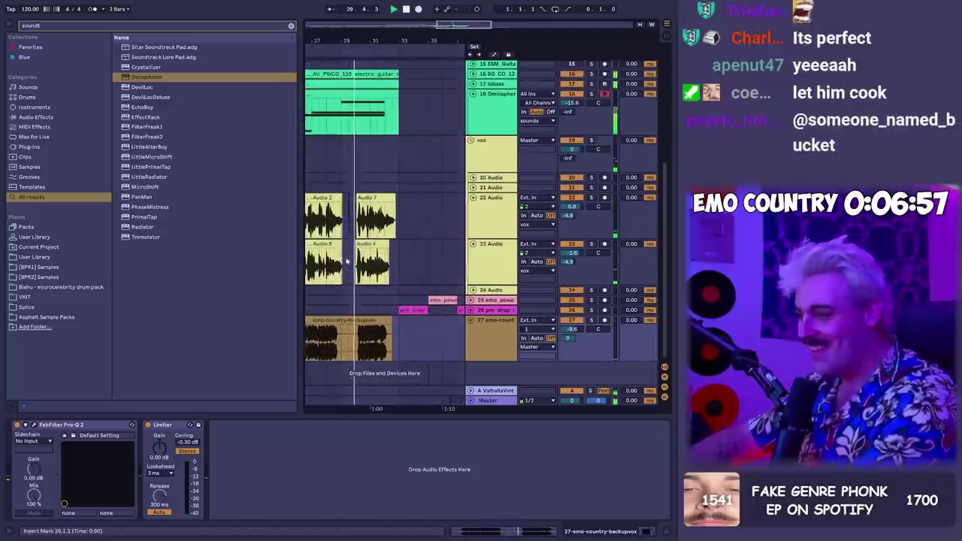
drag(386, 41, 382, 13)
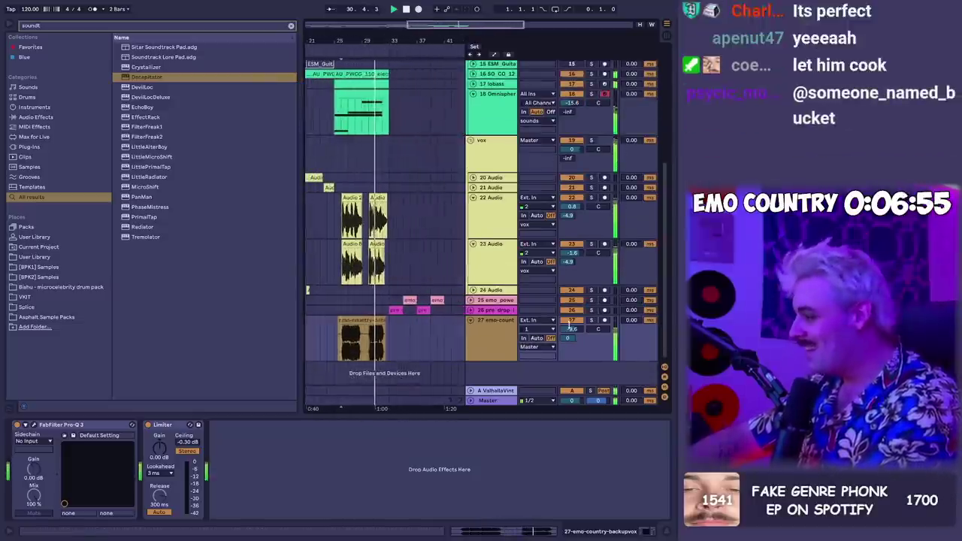
Set track 27's backup vocal volume to -6.4 dB and duplicate bars 33 to 41 of the backup vocal on track 28
drag(572, 329, 572, 323)
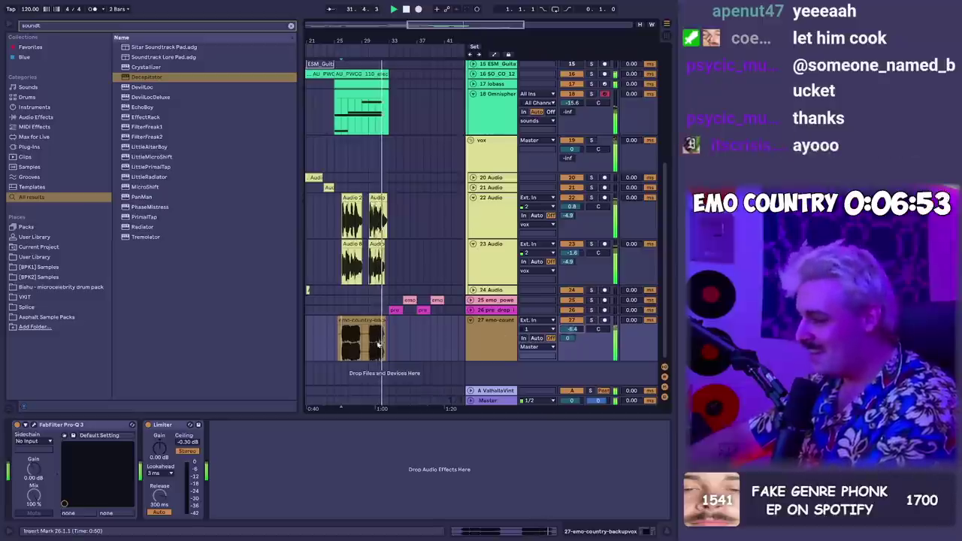
click(364, 321)
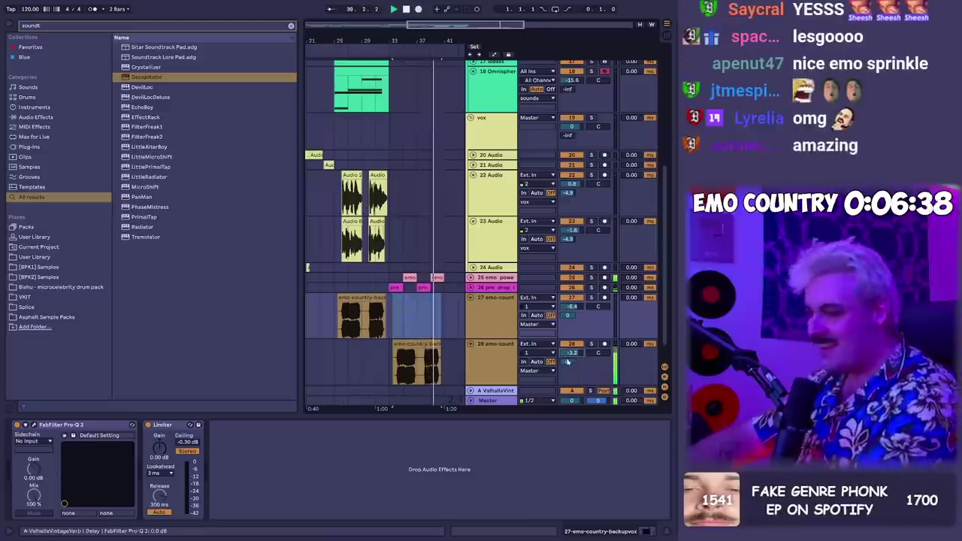
click(437, 343)
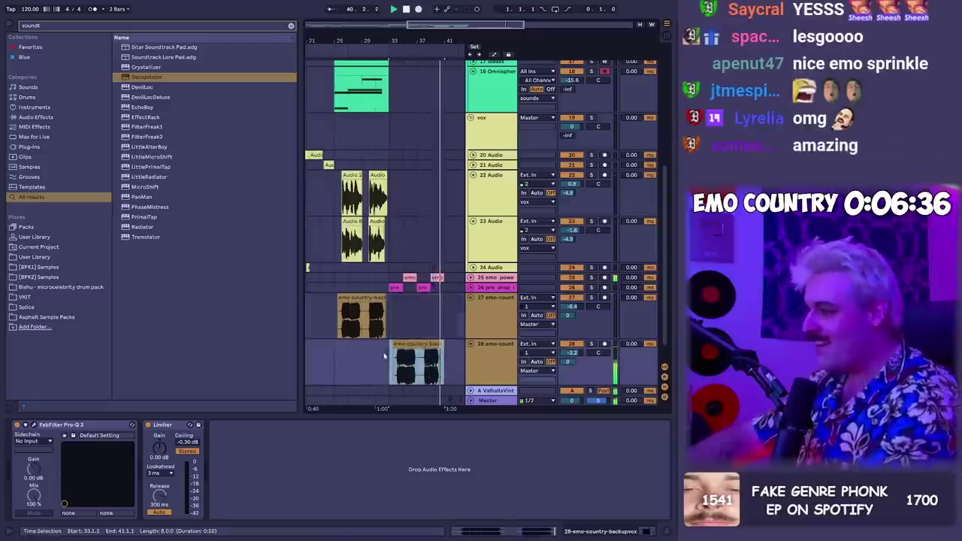
key(ctrl+d)
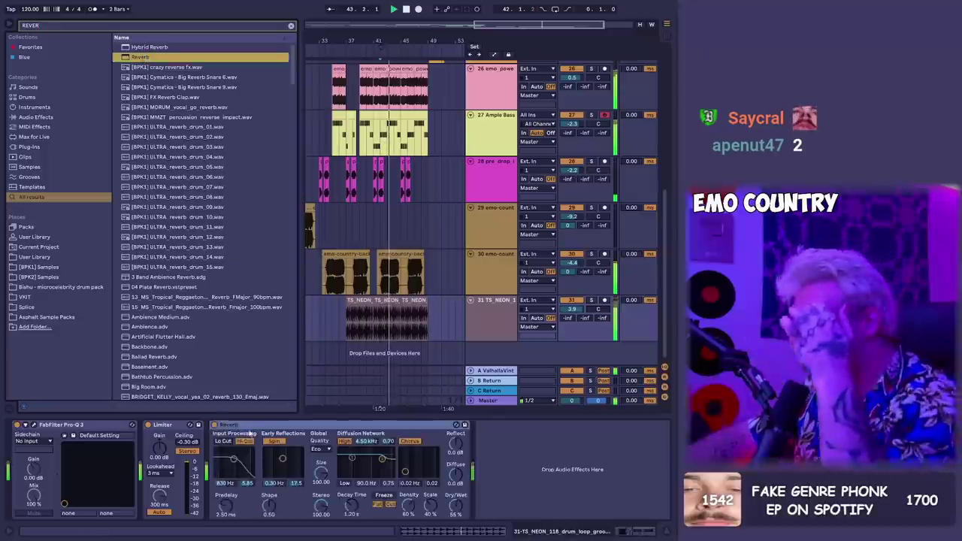
On the TS_NEON drum loop's Reverb, turn off Hi Cut and set the decay time to 1.60 s, then save the set
click(246, 441)
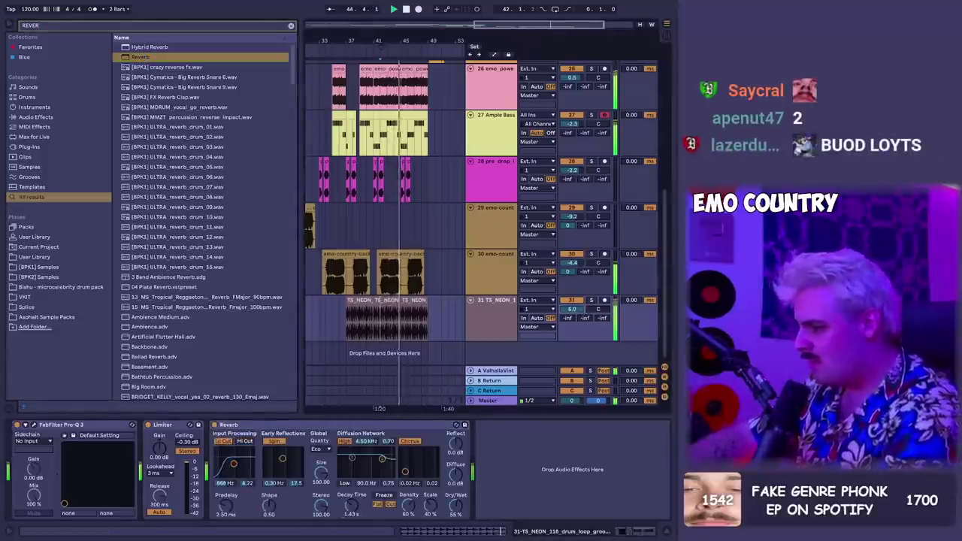
drag(351, 517, 354, 500)
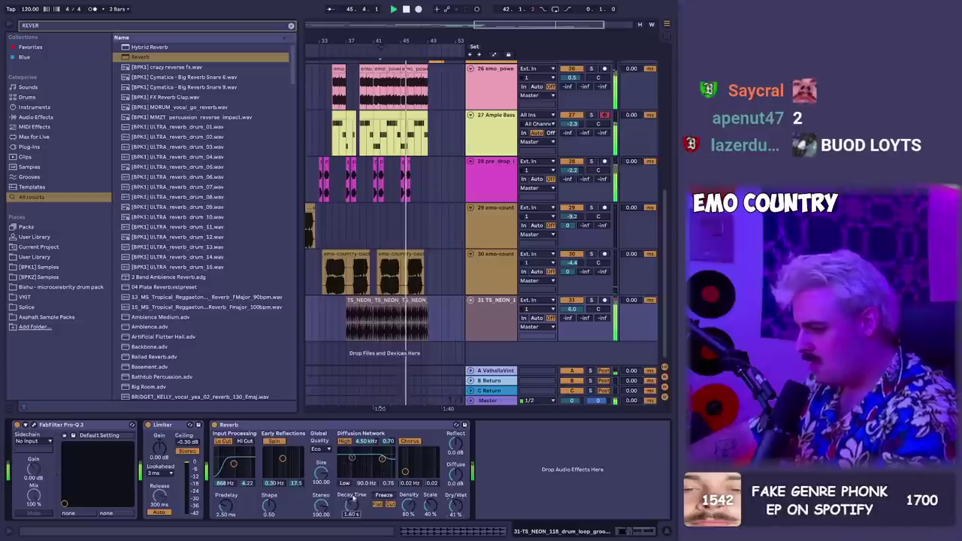
click(347, 288)
key(ctrl+s)
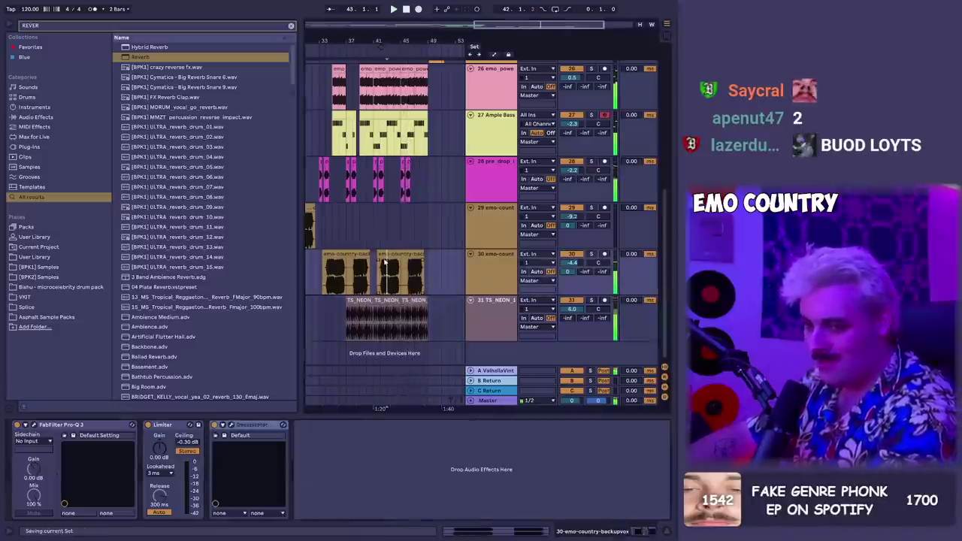
Bring the downloaded solo.wav in at bar 49 on the track 30 backup vocal track and turn off its warping
key(alt+Tab)
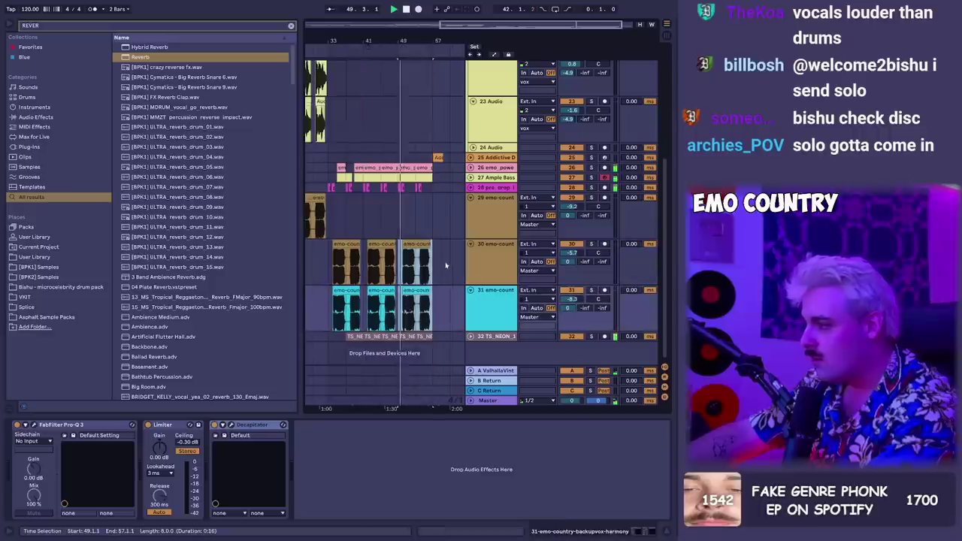
key(alt+Tab)
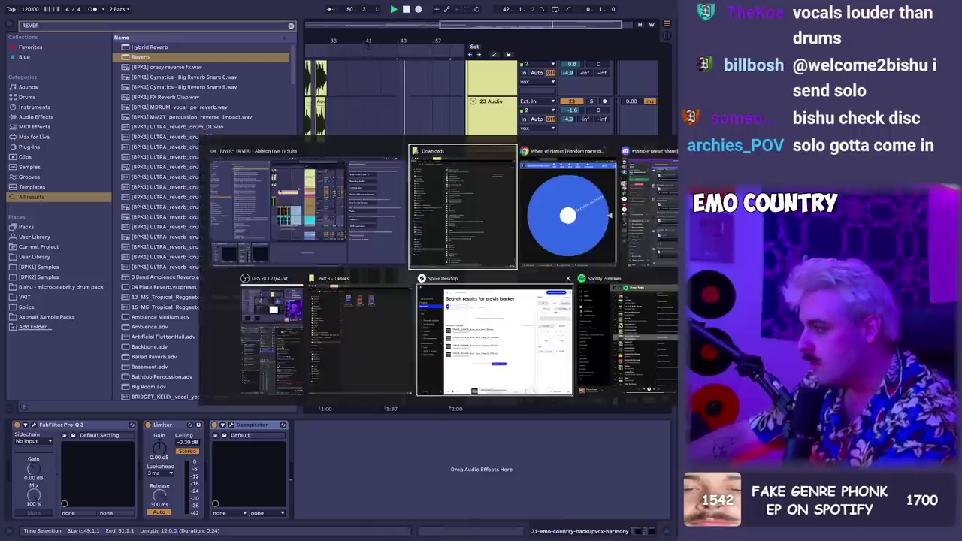
key(alt+Tab)
key(alt+Tab)
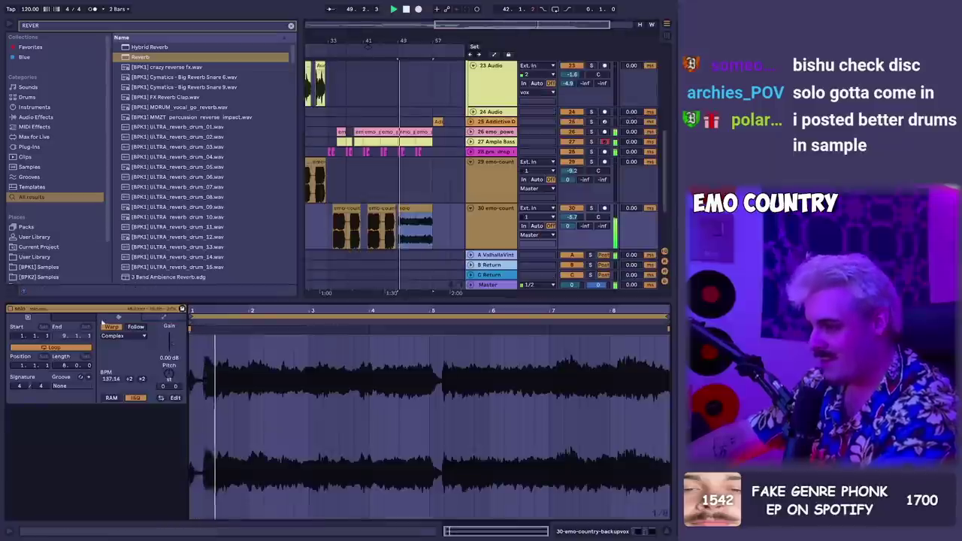
click(111, 327)
click(483, 223)
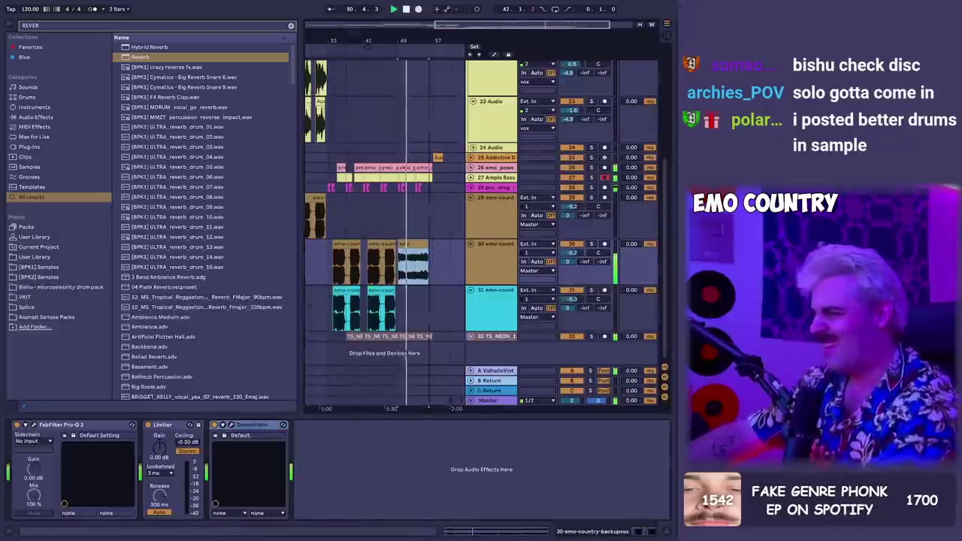
Unfold all the tracks and examine the solo clip against the power chords and the Ample Bass part up to bar 57
scroll(432, 245, up, 3)
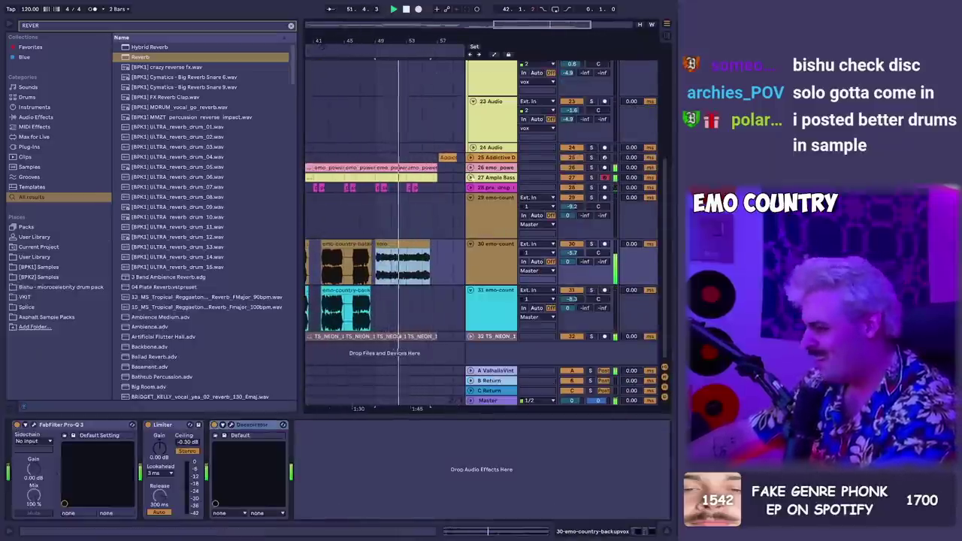
key(alt+u)
scroll(422, 316, down, 3)
scroll(401, 309, down, 2)
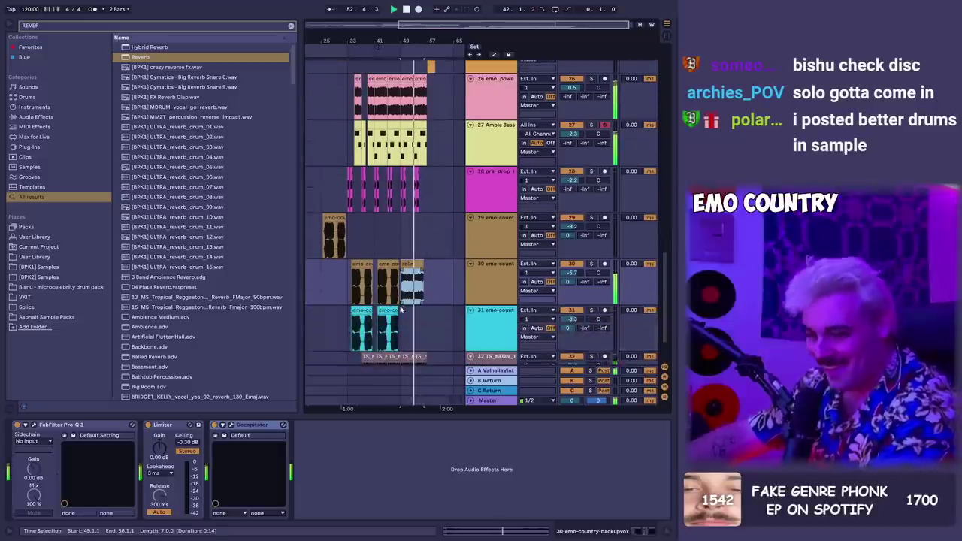
click(415, 265)
drag(431, 54, 436, 151)
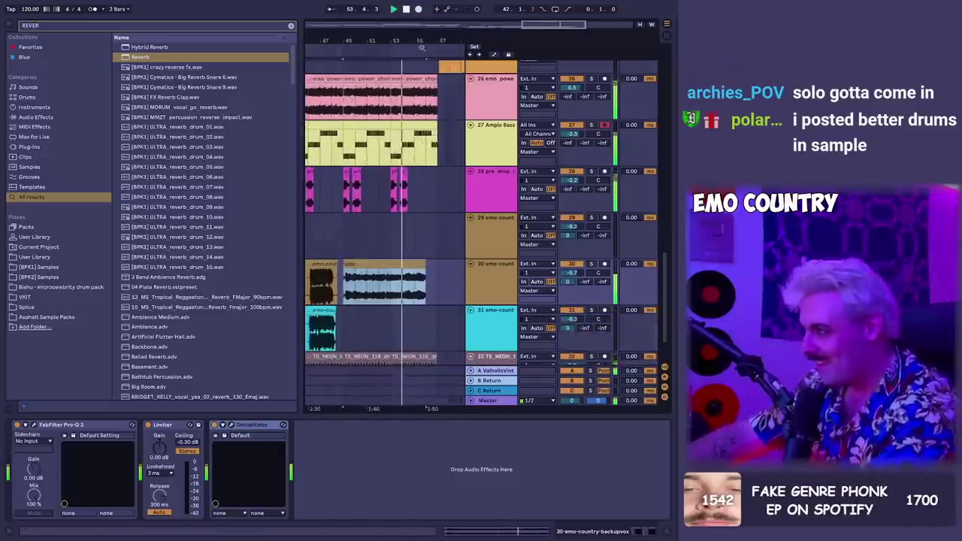
click(421, 124)
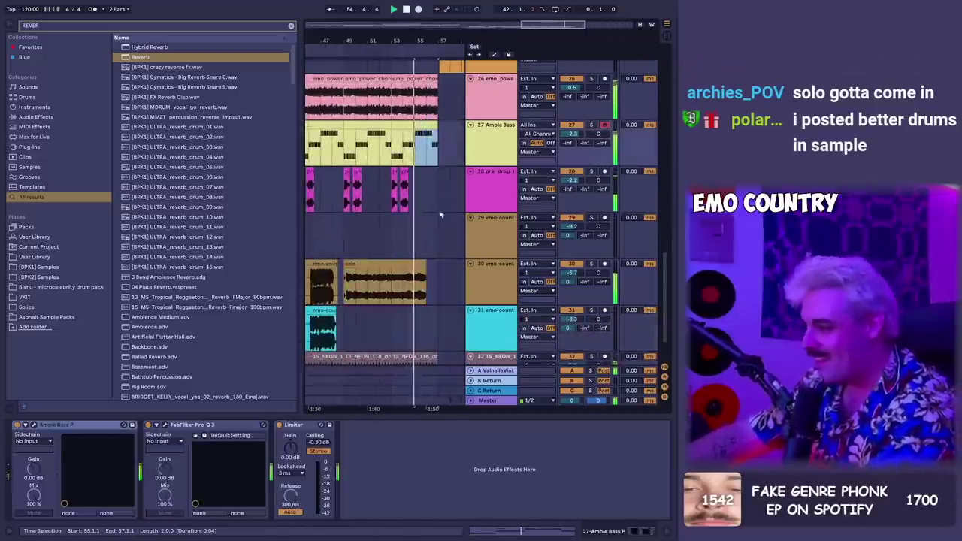
Move the solo clip from the backup vocal track onto a new audio track below it, starting at bar 49
click(413, 263)
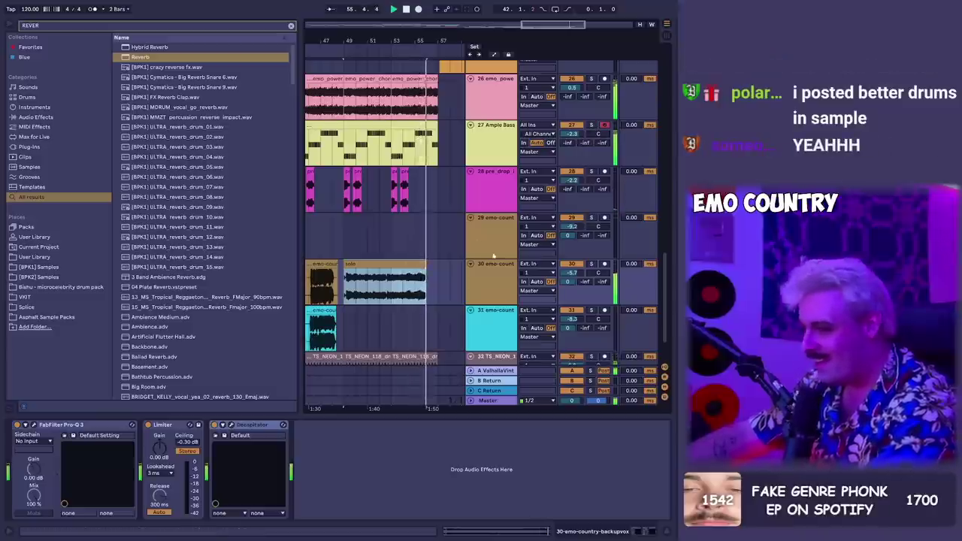
key(Delete)
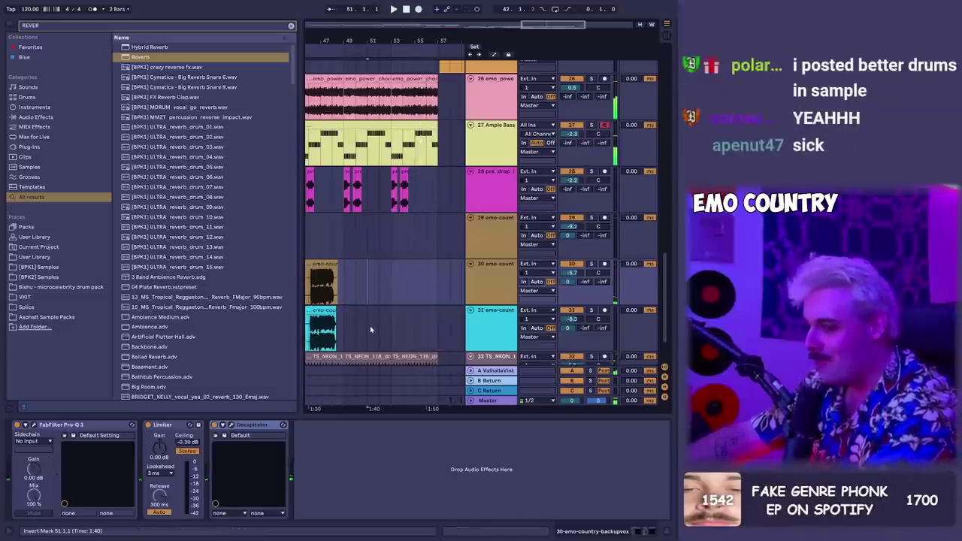
key(ctrl+t)
click(344, 319)
key(ctrl+v)
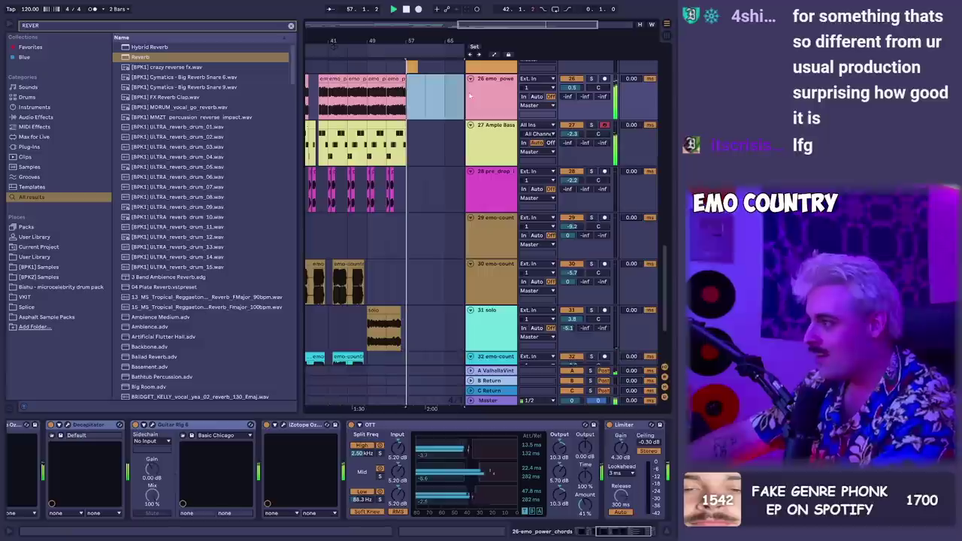
Collapse all the tracks, delete the Addictive Drums clip at bar 57 and fit the arrangement to the window width
scroll(385, 211, up, 3)
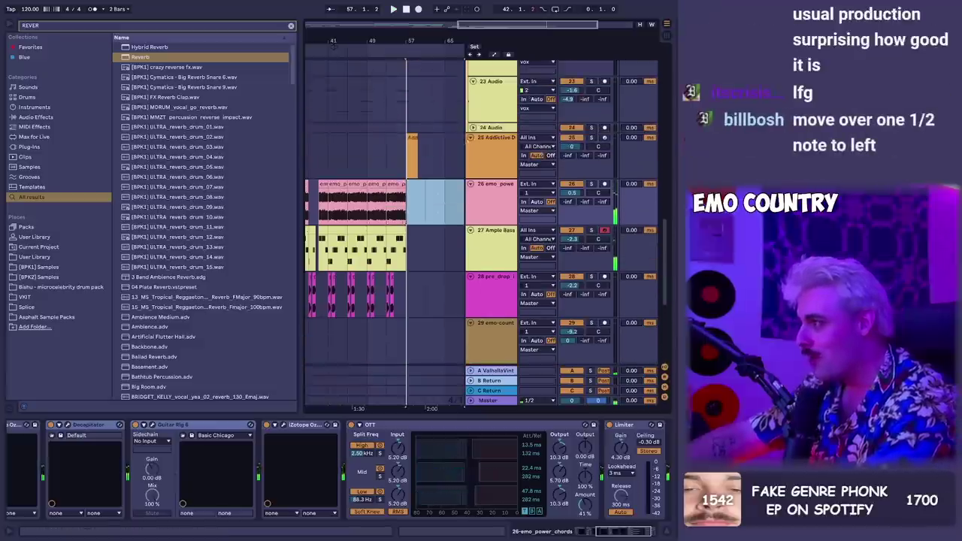
alt+click(470, 138)
click(421, 123)
click(413, 123)
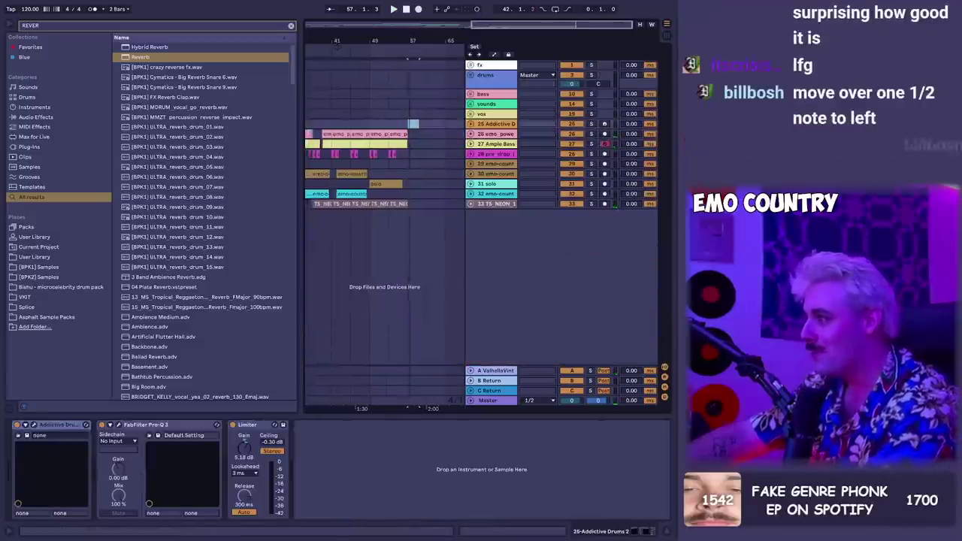
key(w)
Place the insert marker at bar 1 and hide the browser to widen the arrangement
click(310, 148)
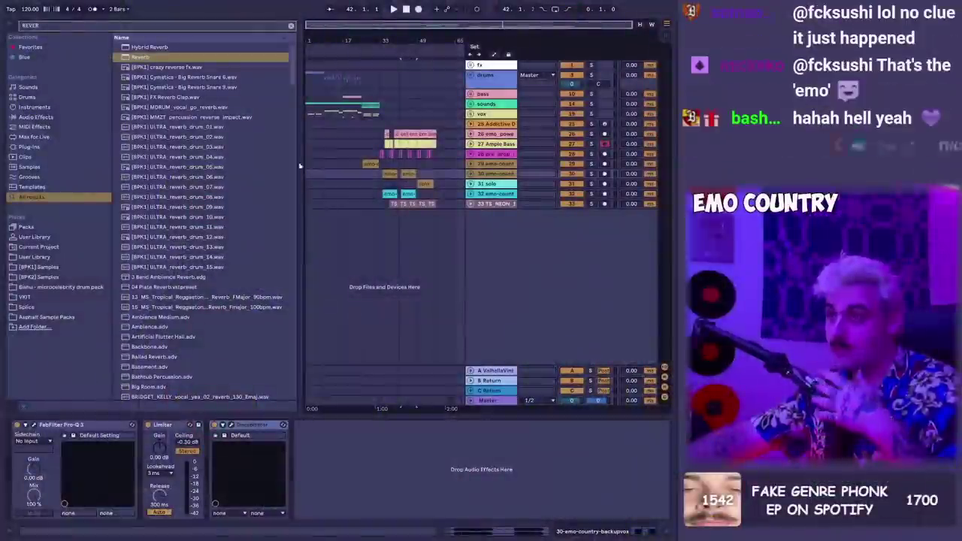
click(306, 164)
click(9, 25)
drag(23, 40, 26, 90)
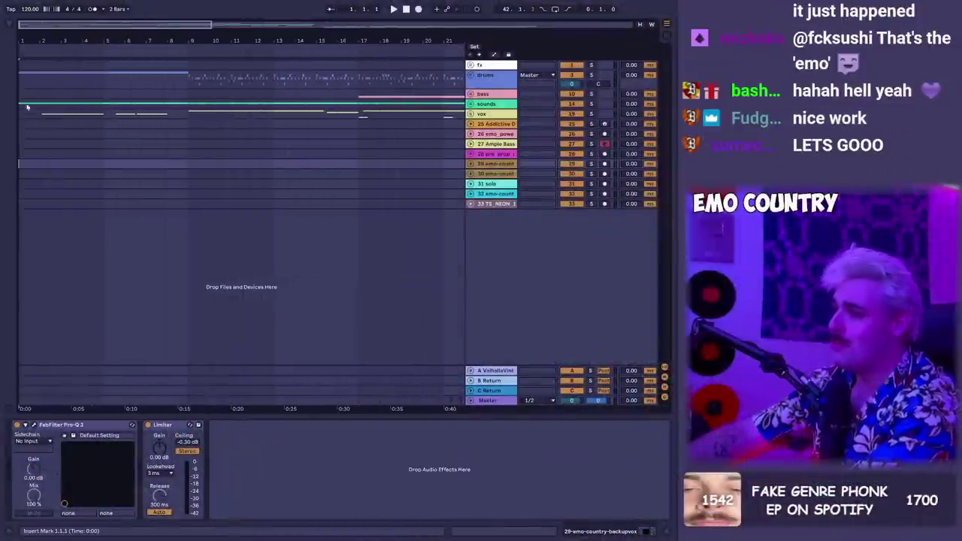
click(30, 158)
Play the arrangement from bar 1 with Follow turned on and hide the device view
key(minus)
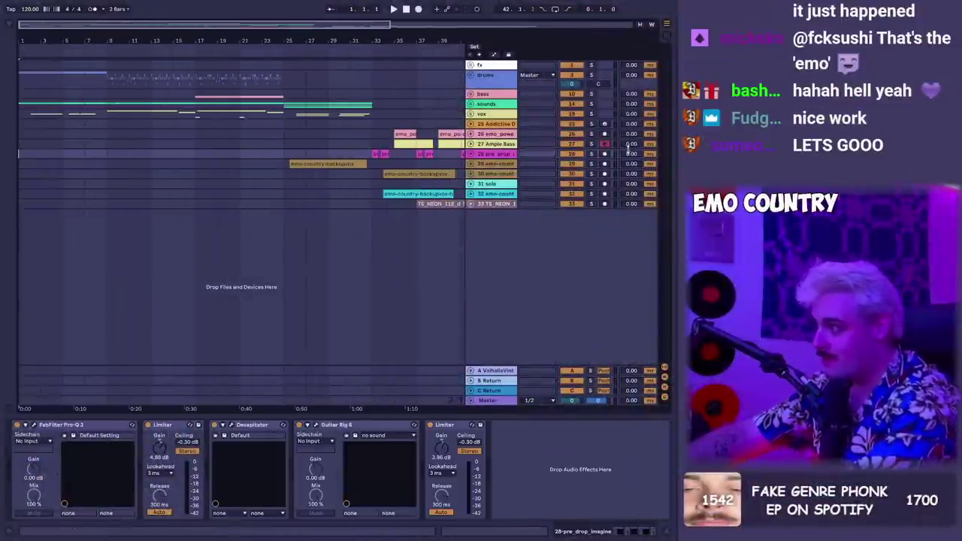
key(plus)
key(plus)
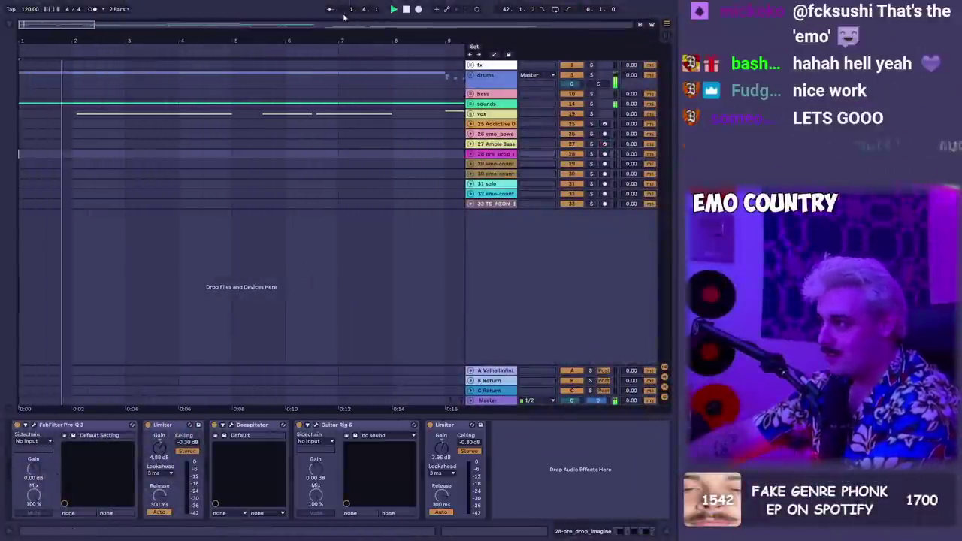
click(243, 416)
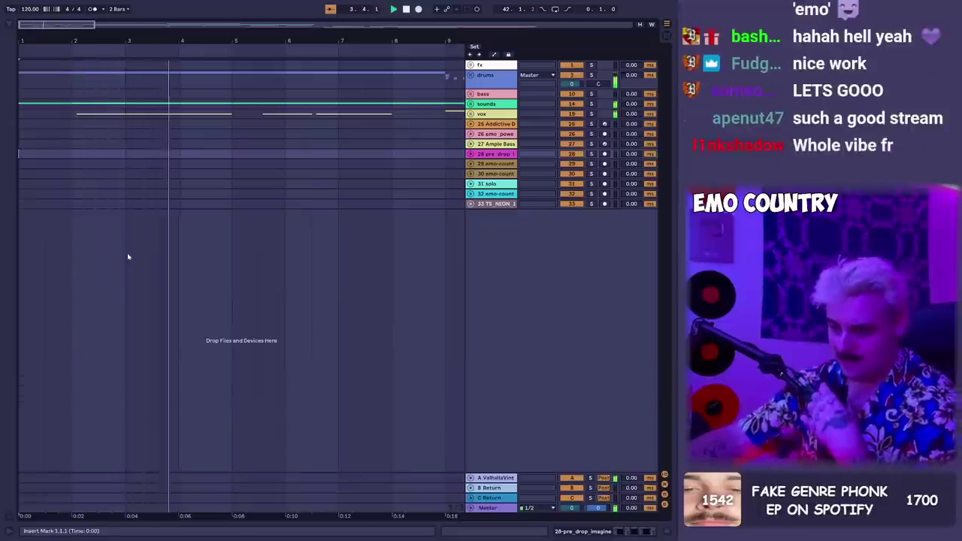
Unfold the vox group and check the newest uploads in Discord's sample-preset-share channel during playback
click(472, 114)
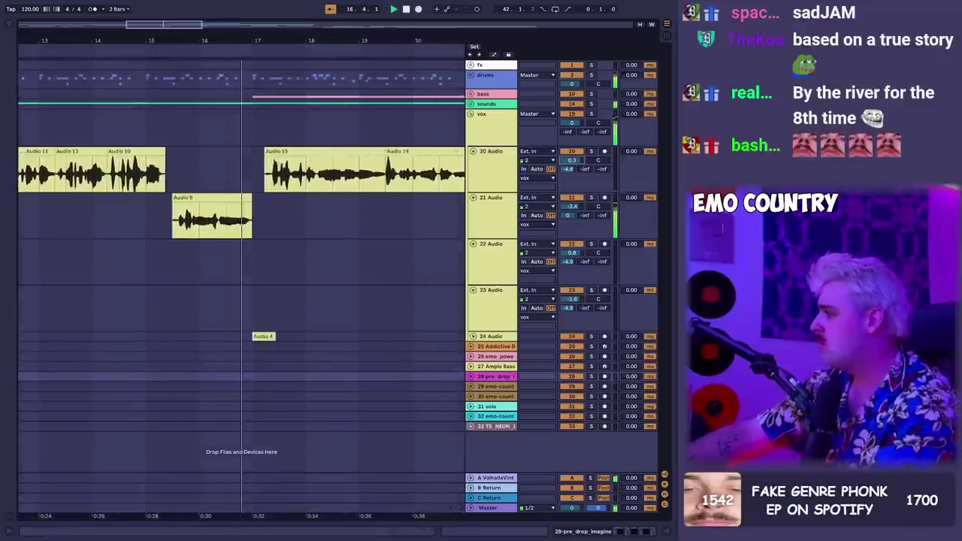
key(alt+Tab)
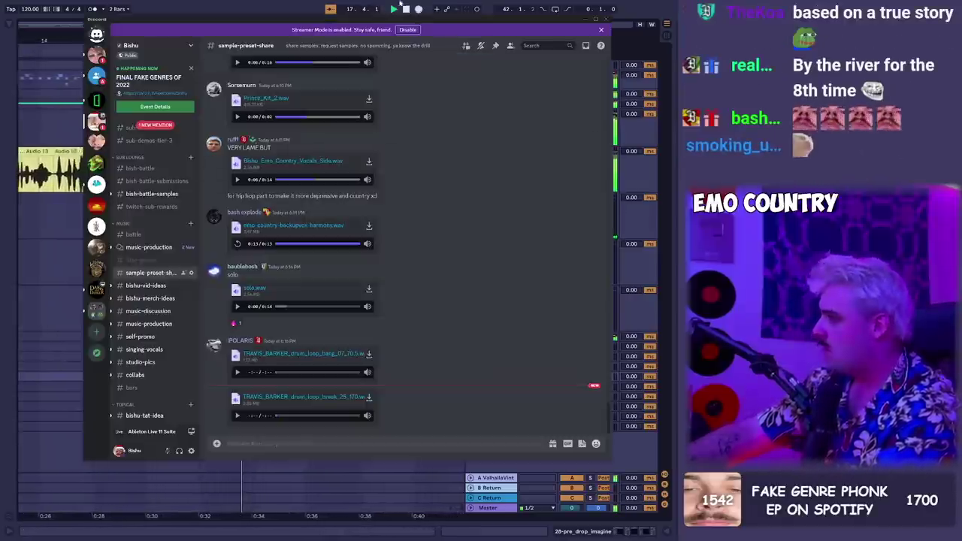
key(alt+Tab)
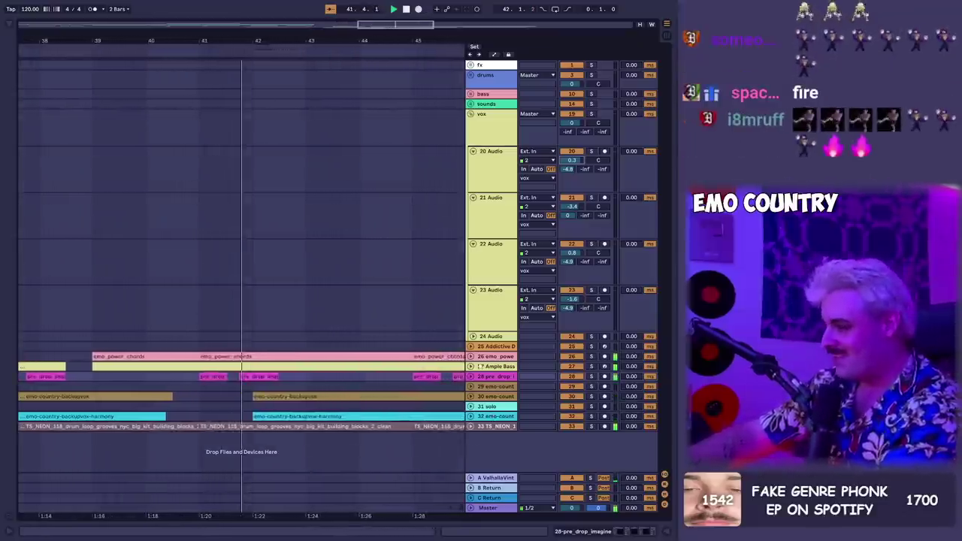
Unfold all the tracks below the vox group, from Addictive Drums down to the TS_NEON drum loop
alt+click(471, 367)
scroll(457, 439, down, 5)
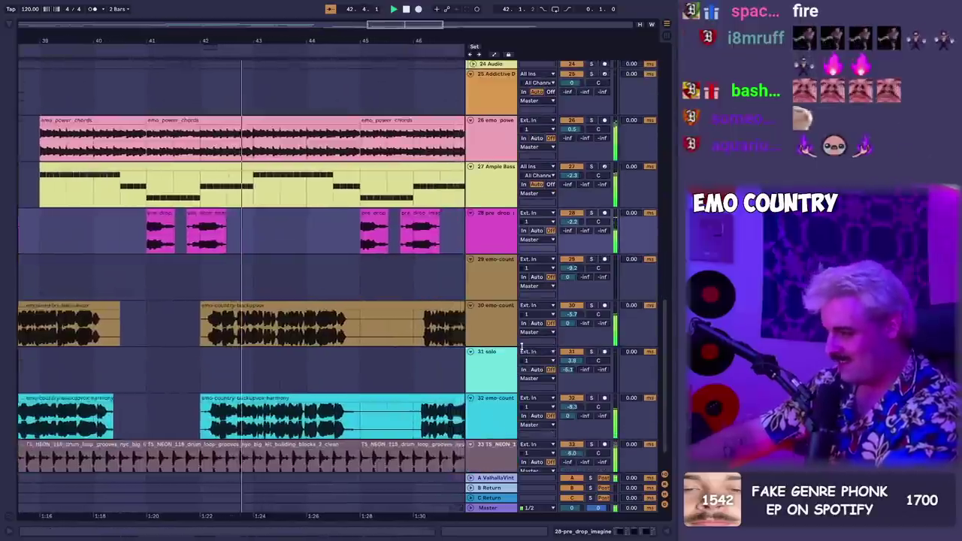
Open the device chain of the TS_NEON drum loop track and set the solo track's volume to 3.0 dB
click(512, 335)
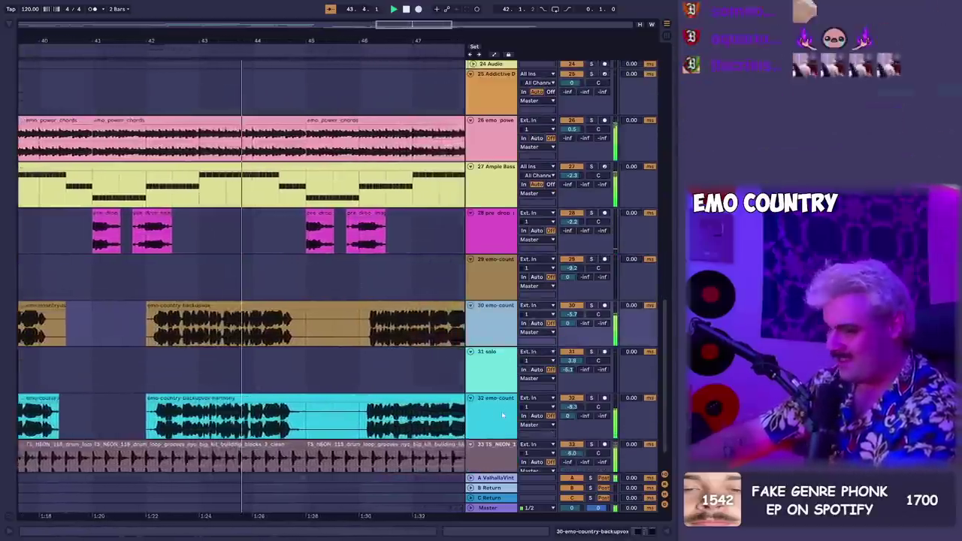
scroll(503, 361, down, 2)
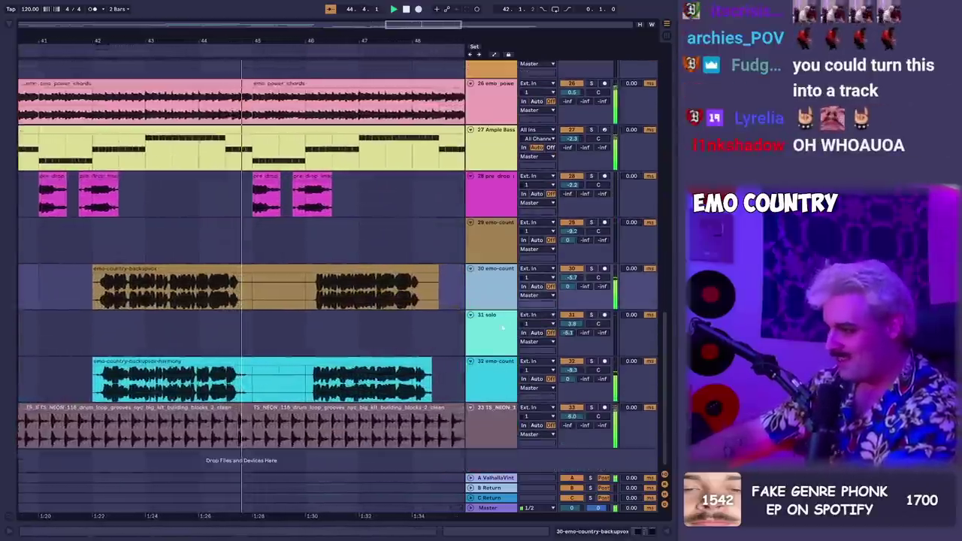
click(508, 421)
double_click(508, 419)
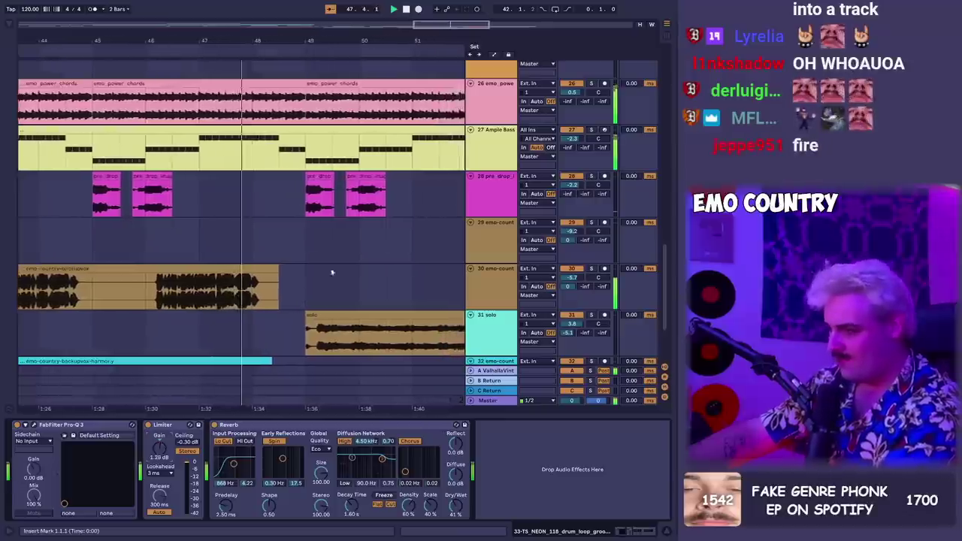
scroll(337, 270, down, 1)
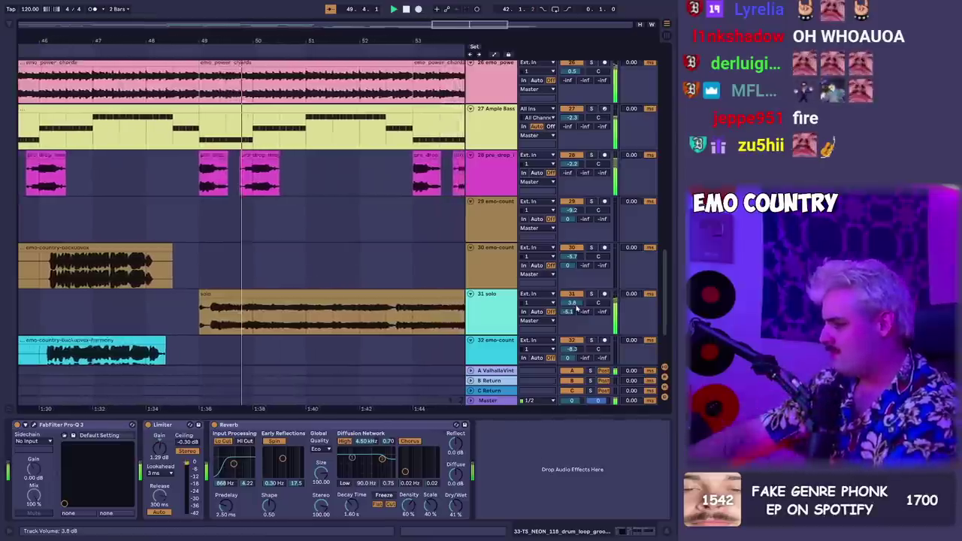
drag(576, 305, 576, 311)
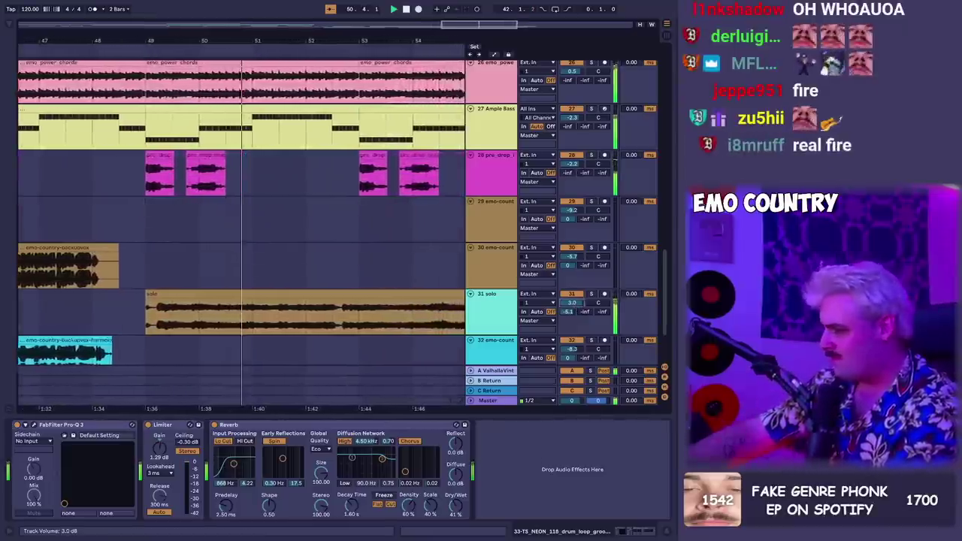
Fold all the tracks in the arrangement at once while the song plays
scroll(382, 225, up, 2)
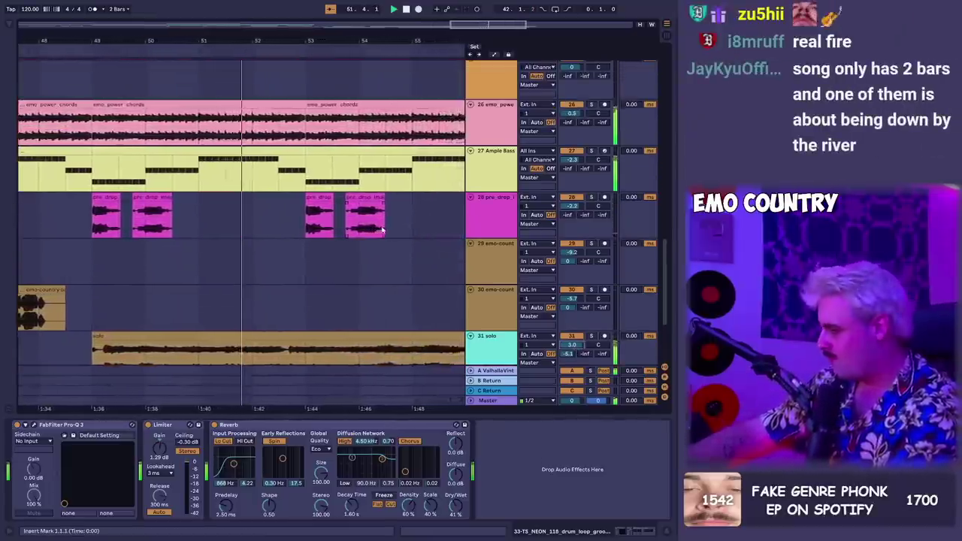
scroll(382, 229, down, 8)
scroll(338, 240, up, 2)
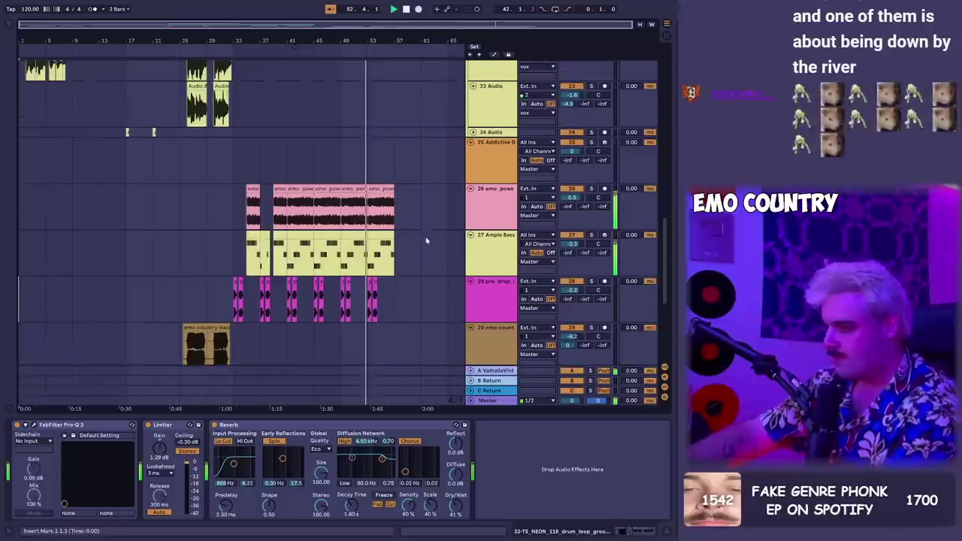
alt+click(472, 235)
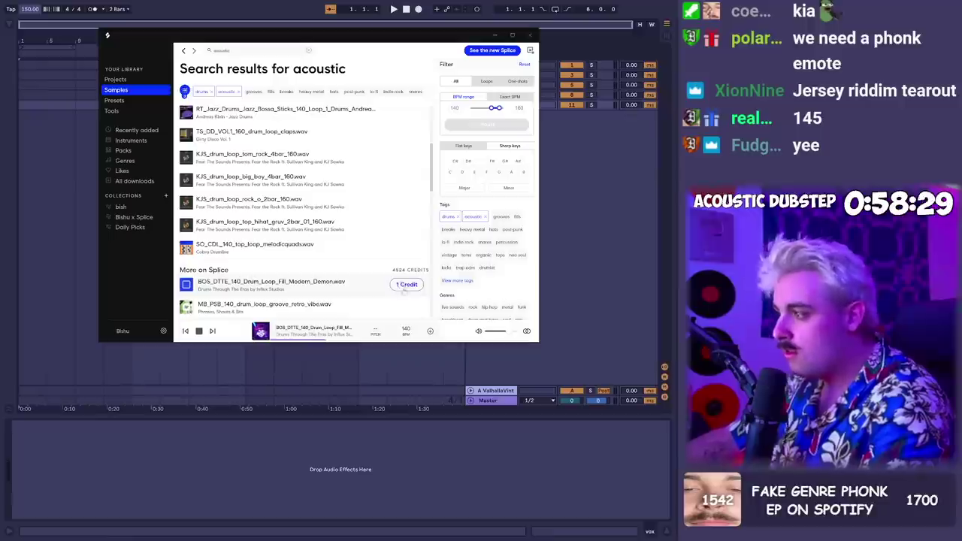
Bring the BOS_DTTE_140_Drum_Loop_Fill_Modern_Demon loop from Splice into the new set at bar 1 and turn on Warp for it
drag(219, 283, 28, 168)
click(111, 327)
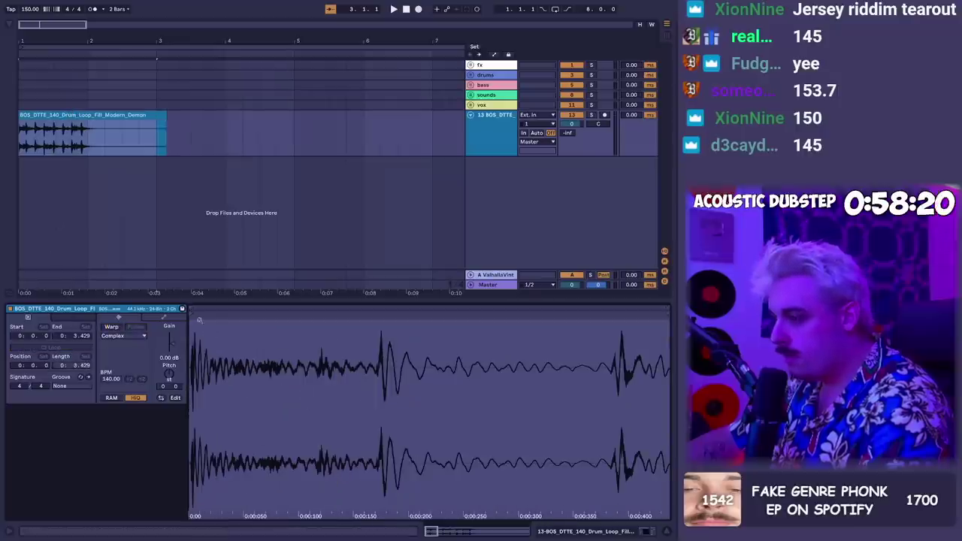
click(111, 327)
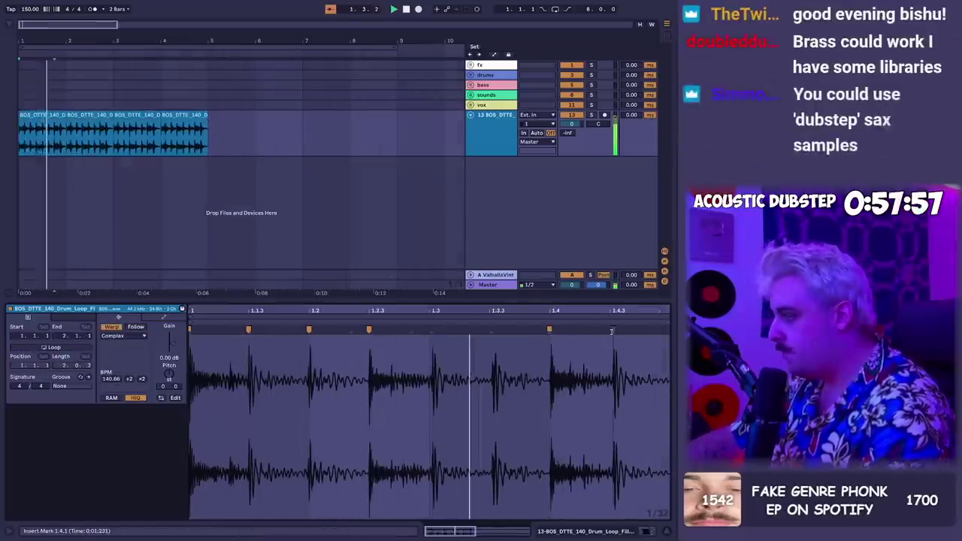
Duplicate the one-bar drum loop clip three times to fill bars 1 to 4
click(56, 115)
key(ctrl+d)
key(ctrl+d)
key(ctrl+d)
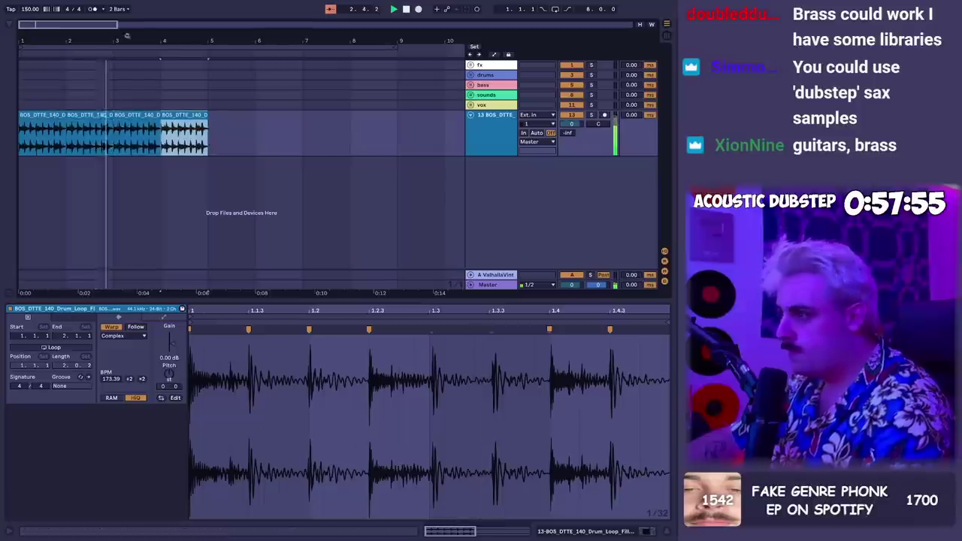
drag(126, 36, 125, 22)
click(94, 116)
key(space)
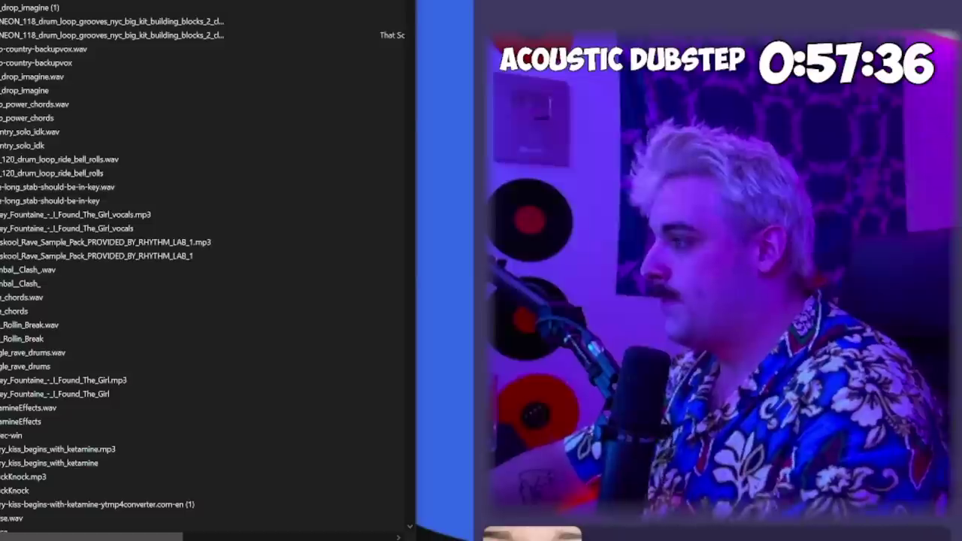
Switch from the downloads folder to Ableton Live and place the Traditional Didgeridoo Rhythms recording on its own track at bar 5
key(alt+Tab)
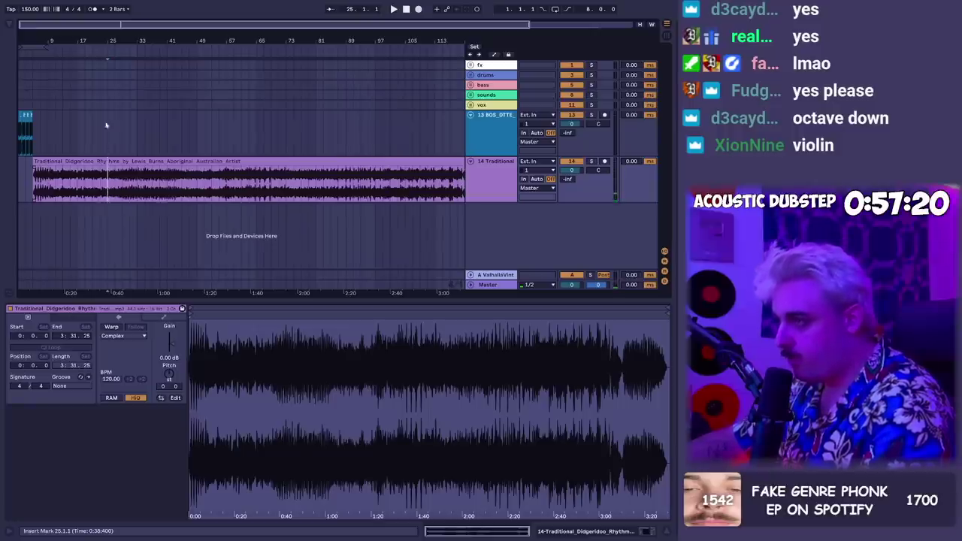
key(plus)
key(plus)
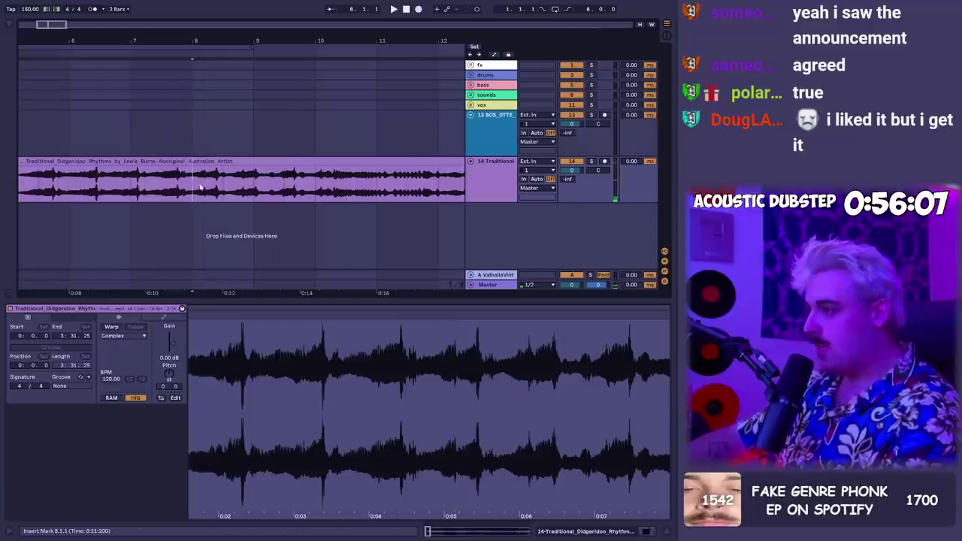
drag(955, 124, 282, 56)
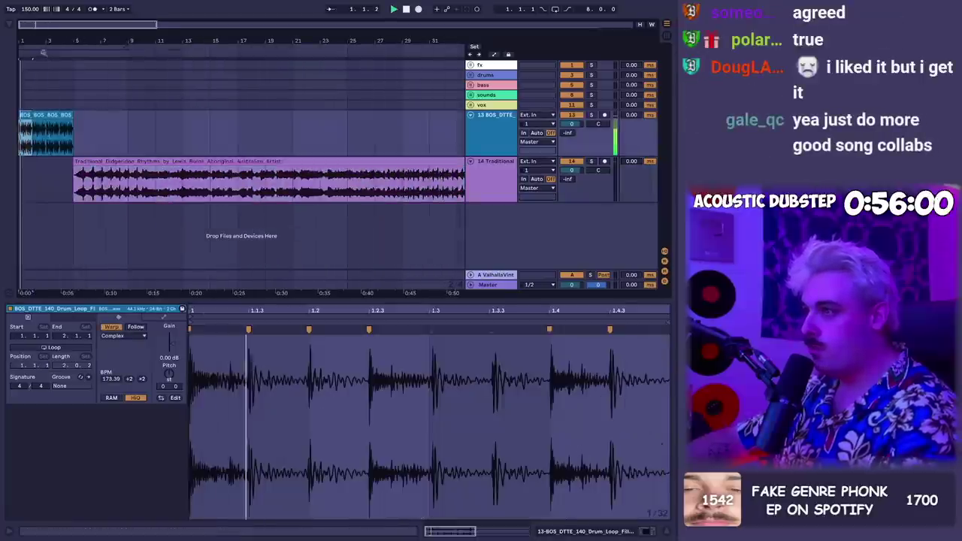
Stop playback and duplicate the four drum loop clips so they also fill bars 5 to 8
drag(43, 52, 99, 99)
key(space)
shift+click(148, 115)
key(ctrl+d)
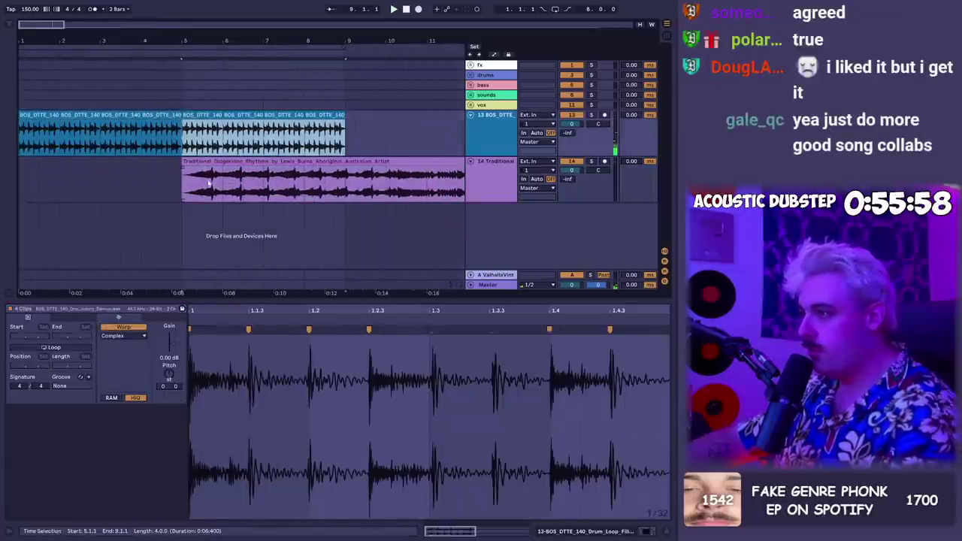
Paste a short didgeridoo section at bar 1, consolidate it into its own clip and show the browser
click(398, 176)
drag(434, 51, 336, 54)
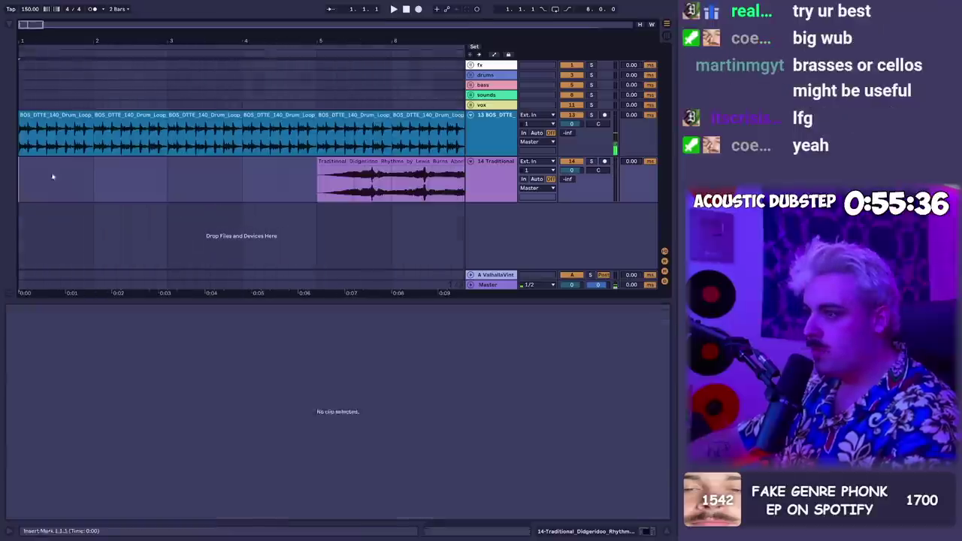
key(ctrl+v)
key(ctrl+j)
key(ctrl+alt+b)
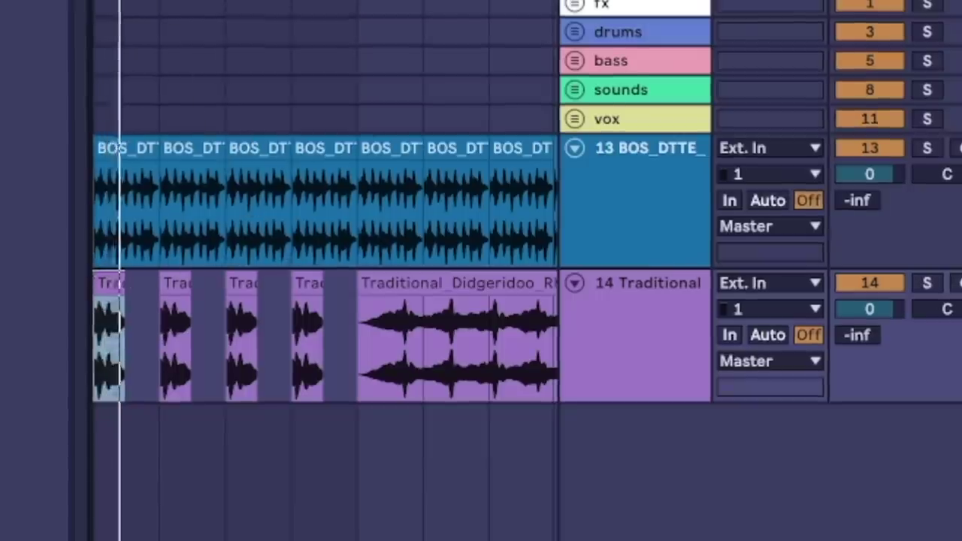
Copy the four didgeridoo stabs from bars 1 to 4 and paste them at bar 5
scroll(323, 270, down, 3)
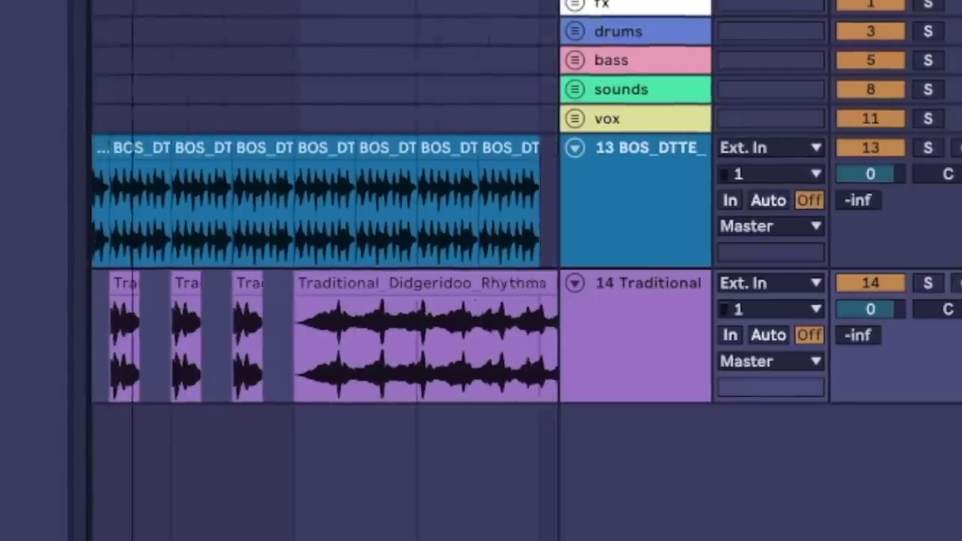
scroll(323, 270, down, 3)
shift+click(249, 338)
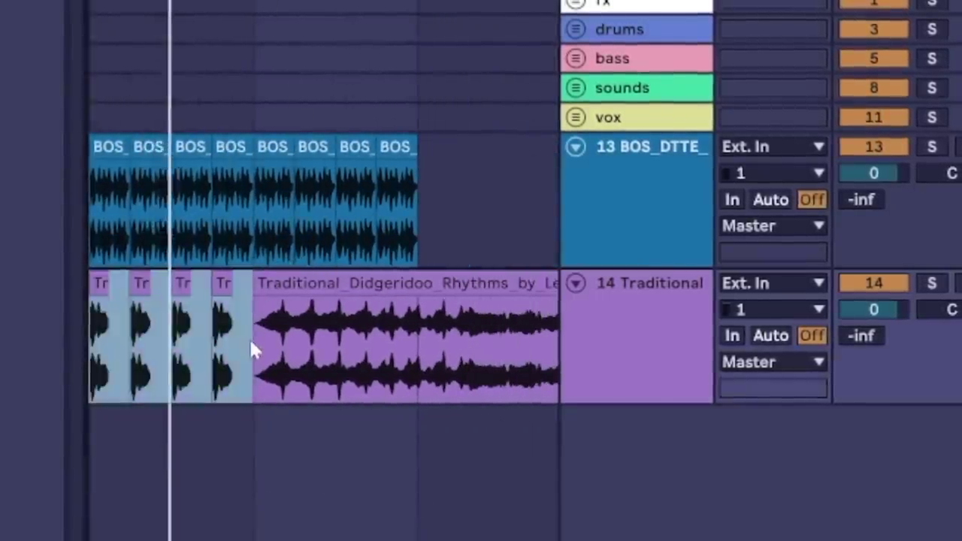
key(ctrl+c)
click(254, 339)
key(ctrl+v)
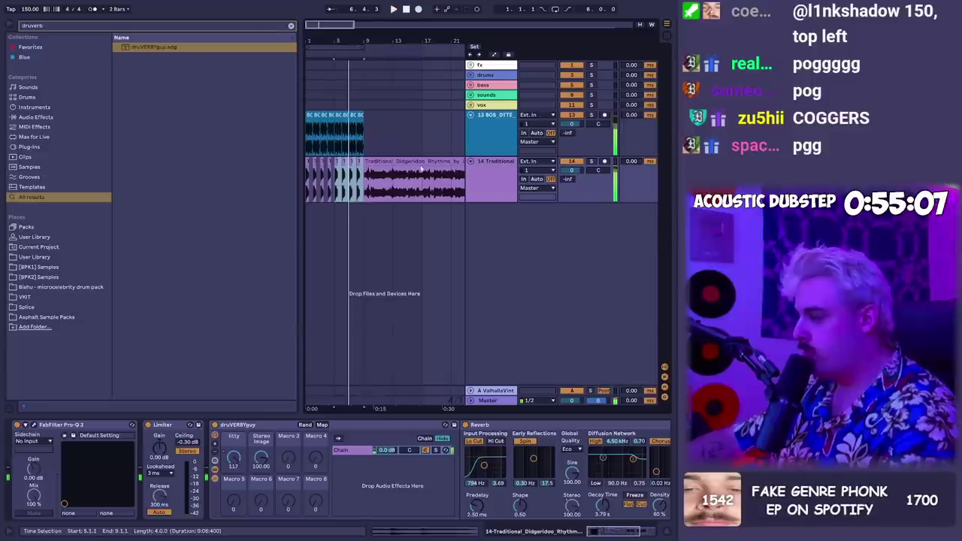
Add the MO_WC_vocal_adlib_pigeon sample on a new track at bar 9 and play it in the arrangement
key(alt+Tab)
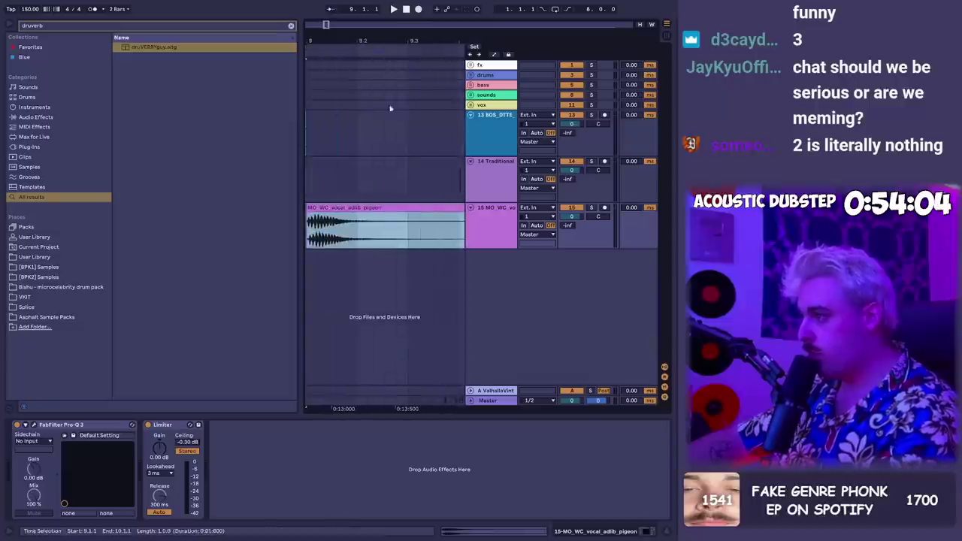
drag(379, 42, 376, 22)
key(shift+Tab)
key(space)
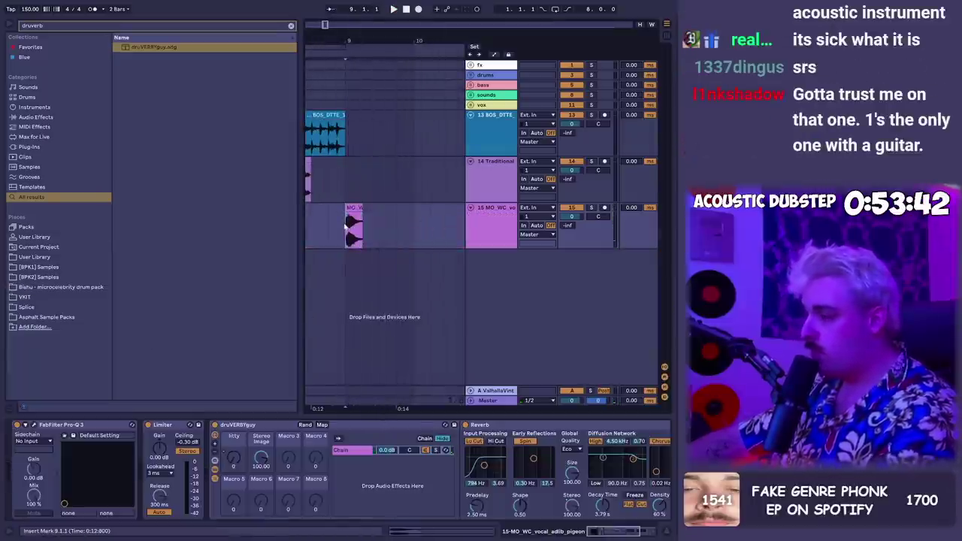
Insert an audio track, search the browser for "brass" and place the brasspyramid sample on the new track at bar 9
key(ctrl+t)
key(ctrl+f)
text(brass)
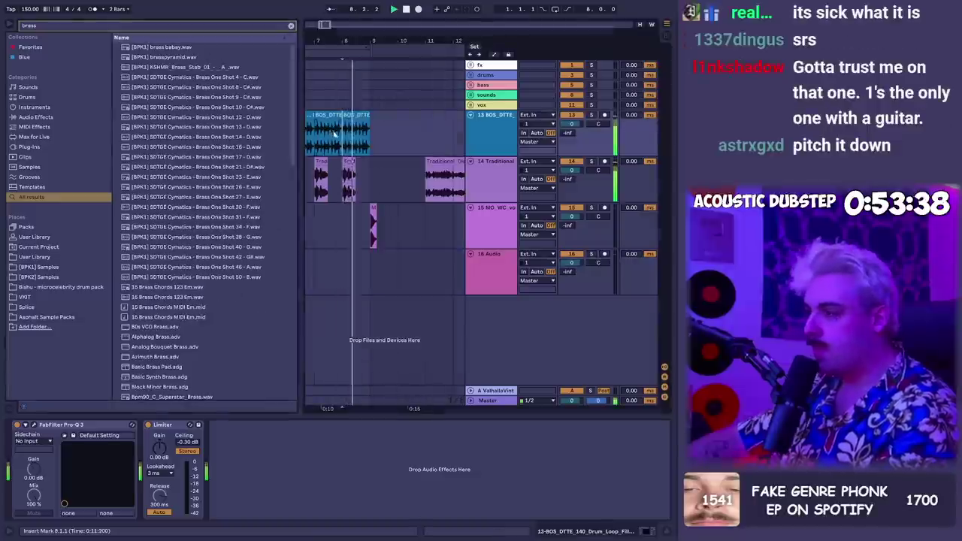
click(370, 267)
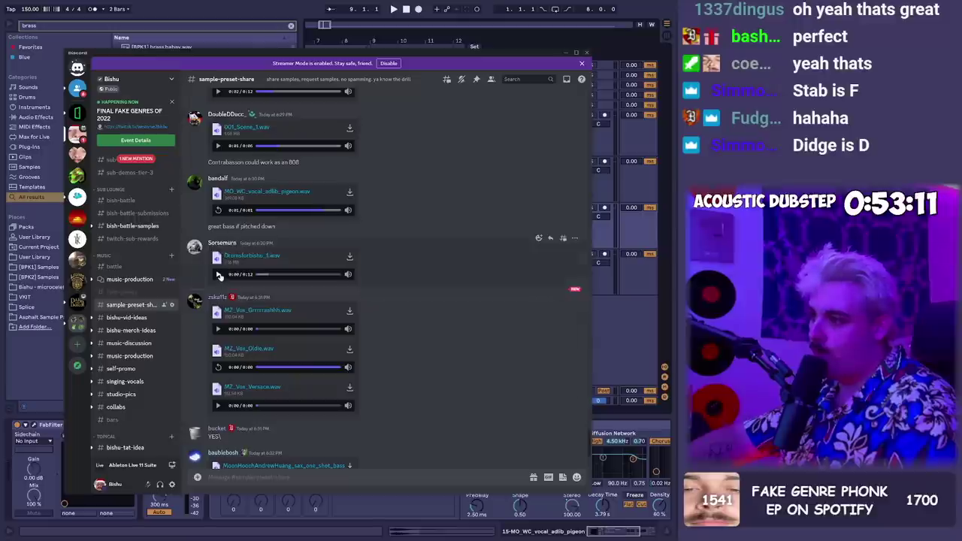
Download Drumsforbishu_1.wav from Discord's sample-preset-share channel and bring it from the downloads folder into the arrangement at bar 9
click(350, 258)
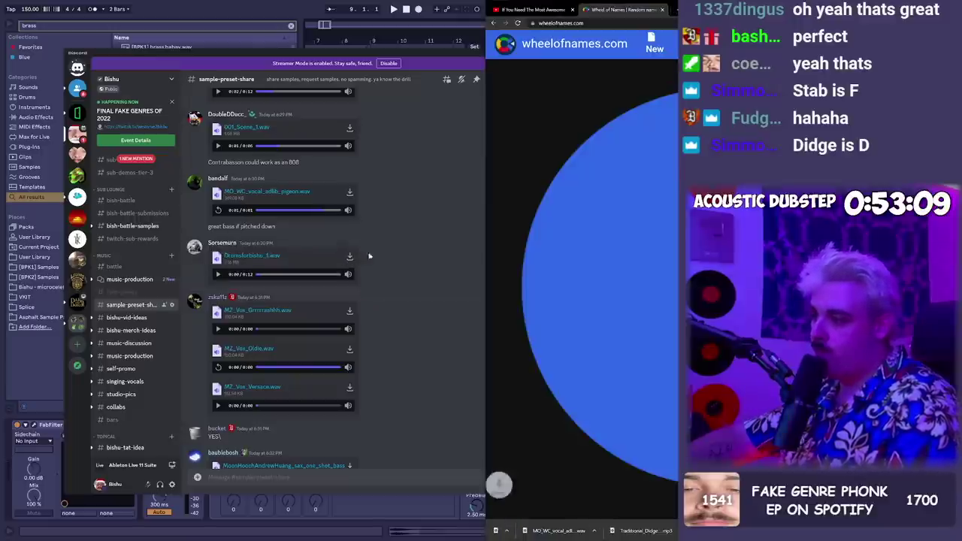
click(566, 532)
click(594, 504)
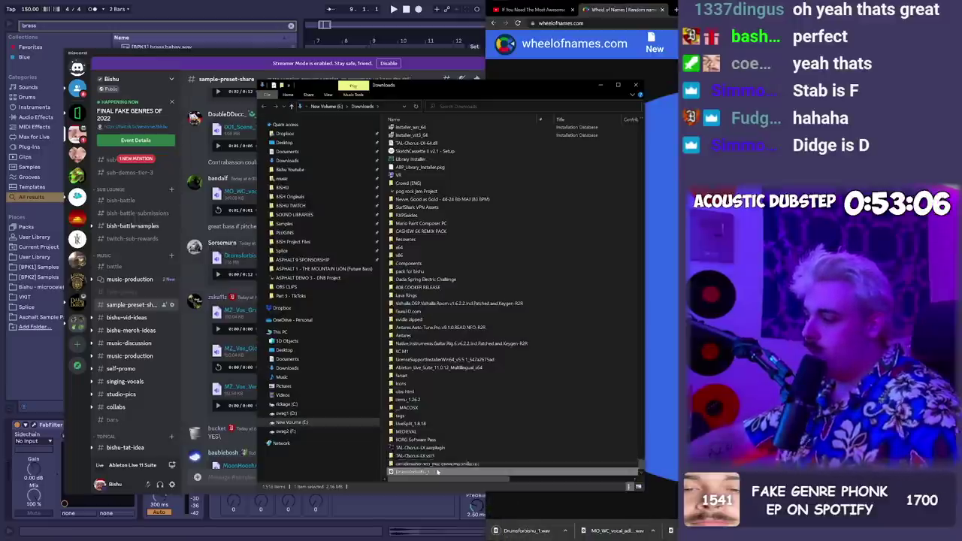
key(alt+Tab)
key(alt+Tab)
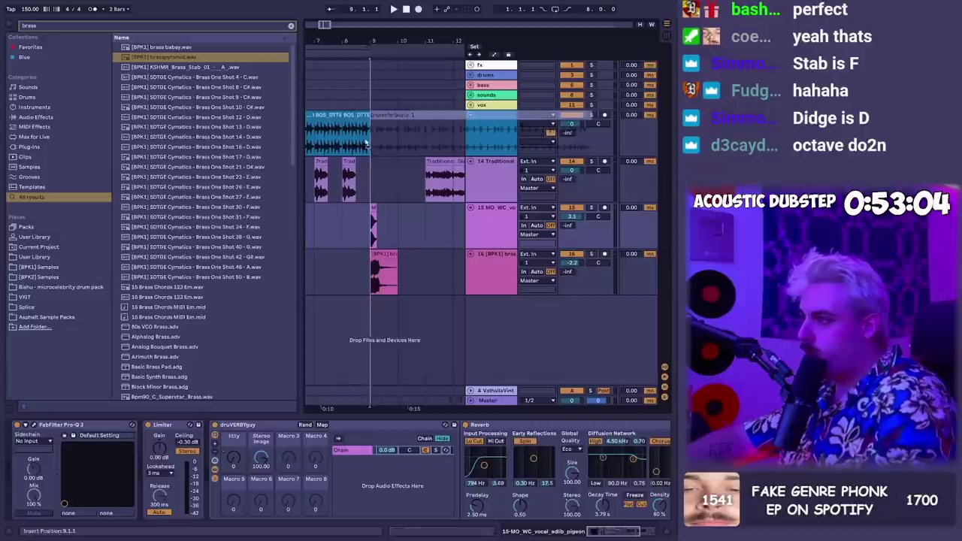
drag(367, 143, 384, 112)
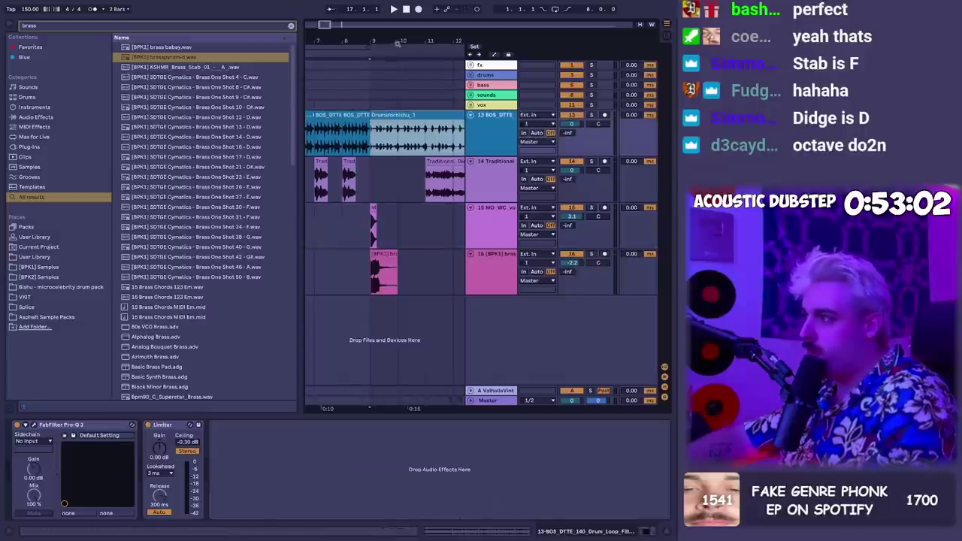
Put the Drumsforbishu_1 clip on its own track below the first drum loop and play from bar 9
drag(398, 43, 398, 17)
key(space)
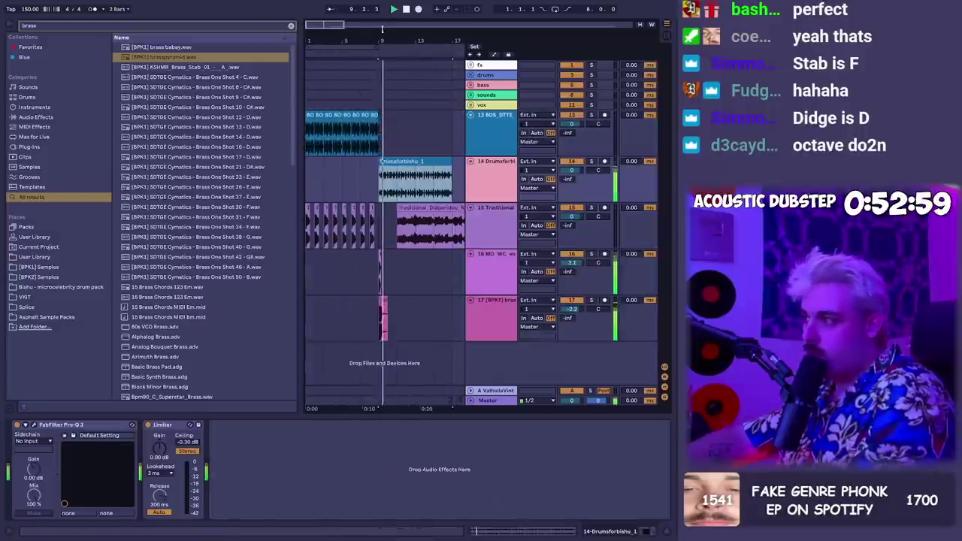
drag(382, 29, 384, 46)
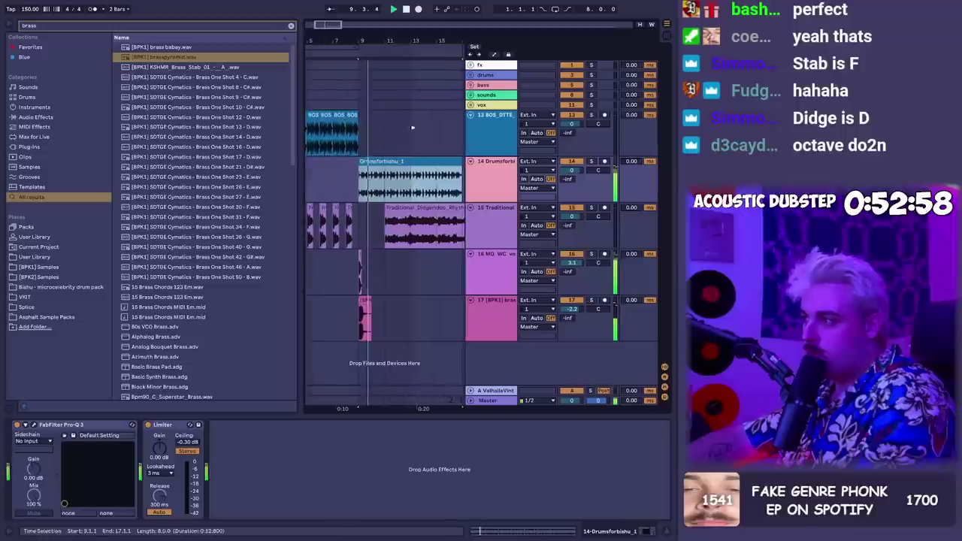
Move the remaining long didgeridoo recording out of the drop to bar 17
click(406, 209)
key(Delete)
click(454, 225)
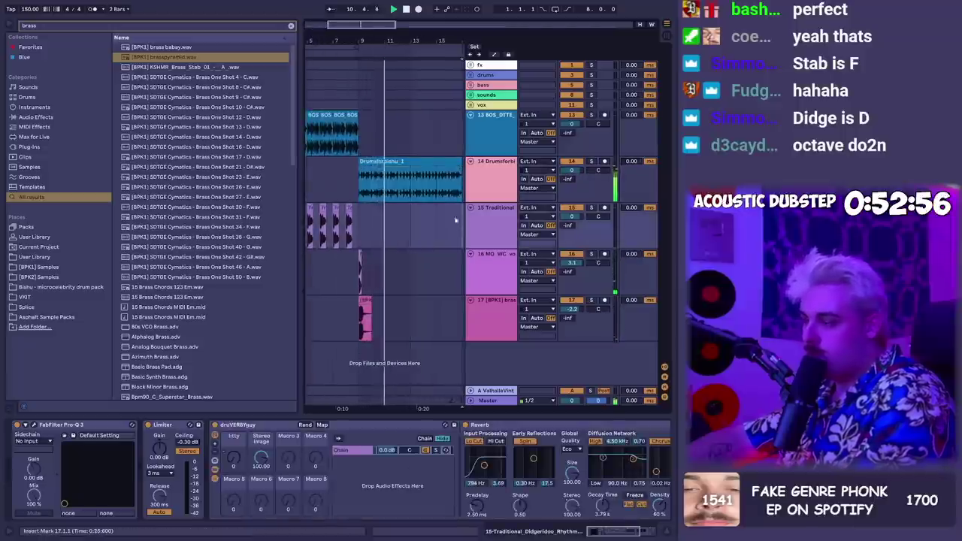
key(ctrl+v)
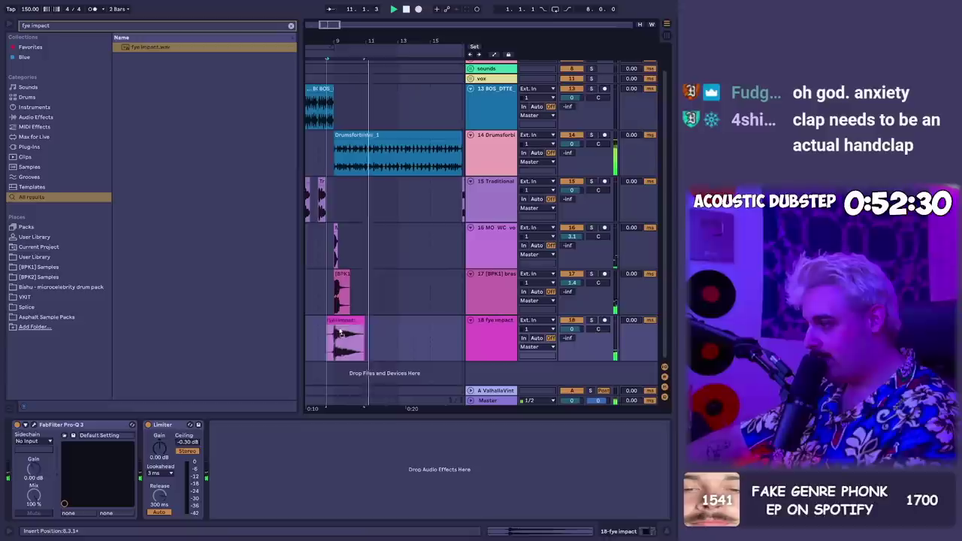
Draw a rising transposition envelope across the second pigeon vocal clip in bar 9
click(335, 62)
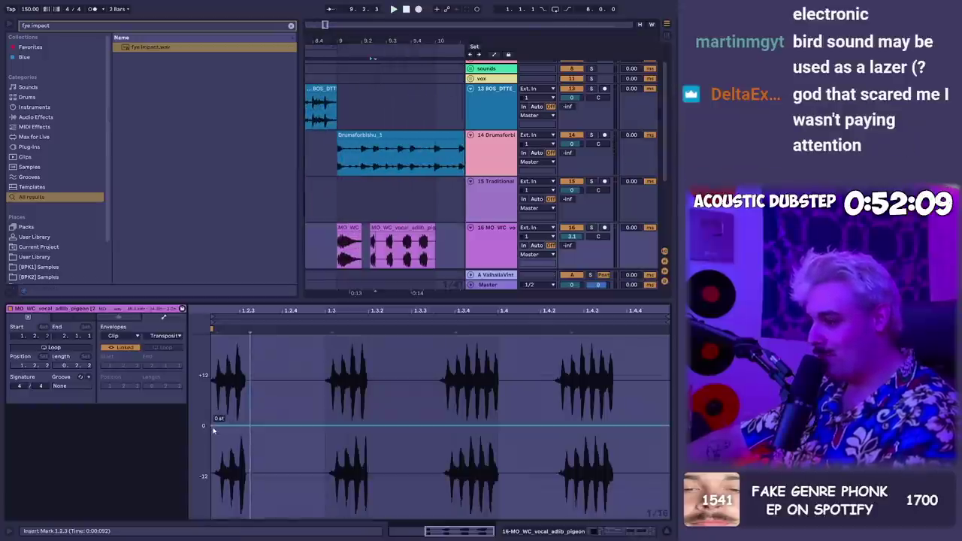
drag(615, 426, 615, 389)
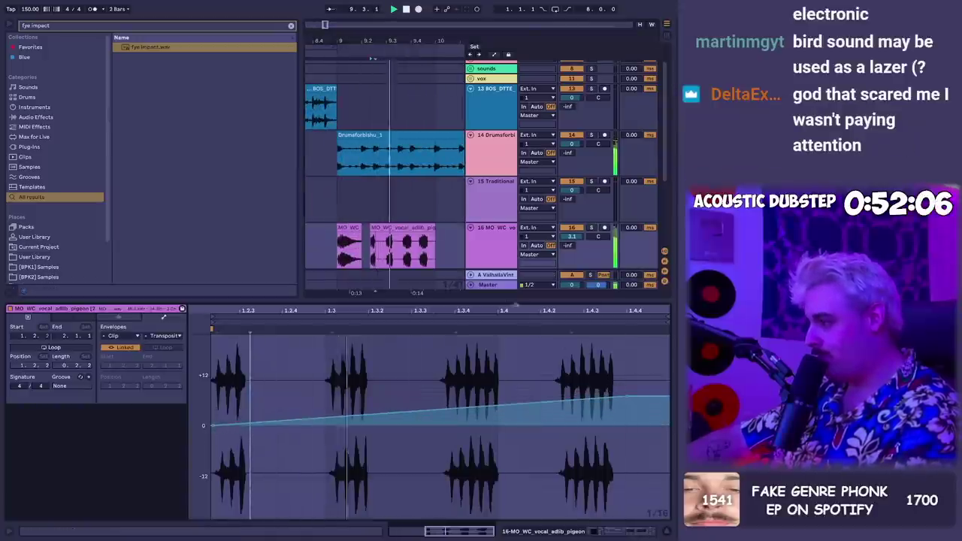
Repeat the two-bar pigeon vocal pattern from bar 9 three more times across the drop
key(shift+Tab)
key(minus)
drag(380, 252, 321, 249)
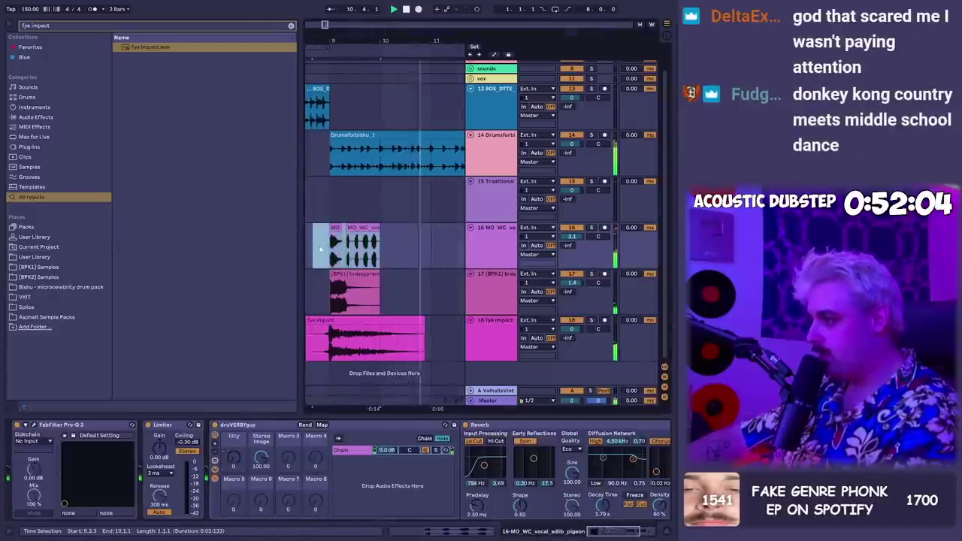
shift+click(429, 252)
key(ctrl+d)
drag(418, 42, 418, 16)
key(ctrl+d)
key(ctrl+d)
Add an audio track below the pigeon vocal and place Hand Clap 505.aif on it at bar 10
click(364, 266)
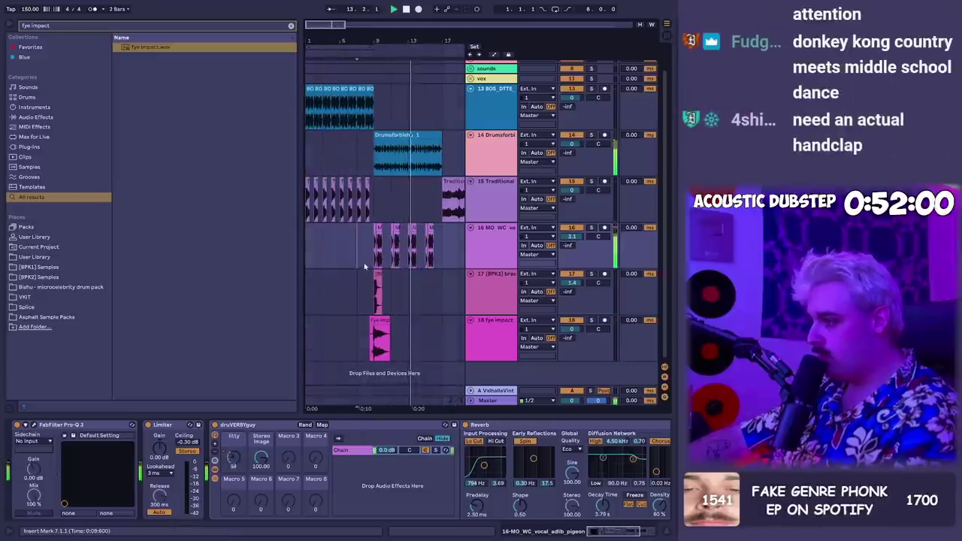
key(ctrl+t)
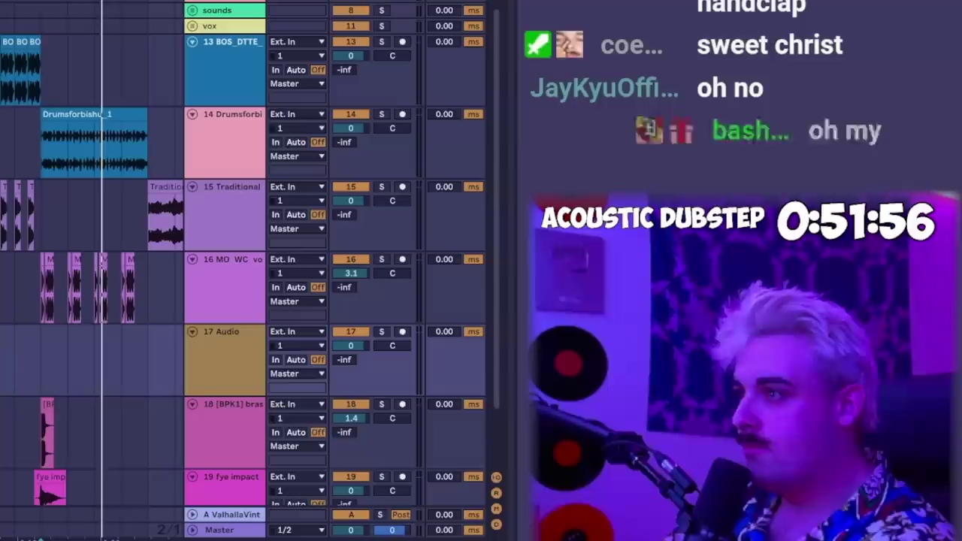
drag(98, 337, 53, 295)
scroll(59, 301, up, 5)
key(space)
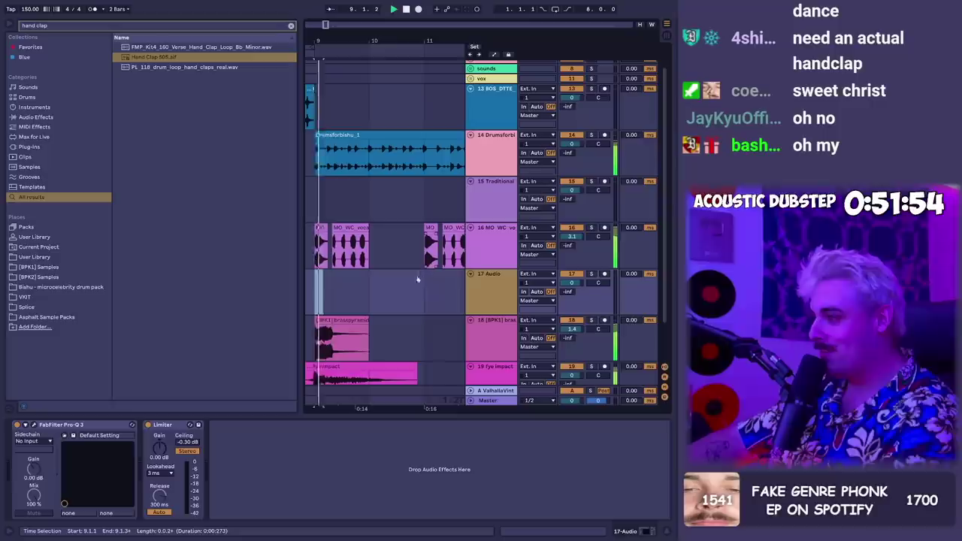
click(369, 298)
key(ctrl+v)
Repeat the two-bar hand clap phrase from bar 9 three more times alongside the pigeon vocals
drag(426, 292, 312, 290)
key(ctrl+d)
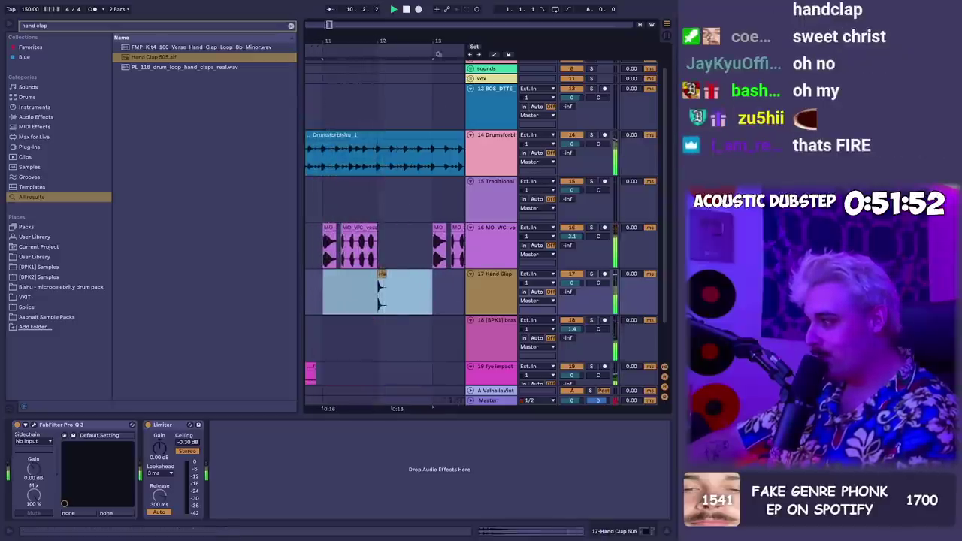
drag(439, 44, 415, 39)
key(ctrl+d)
key(ctrl+d)
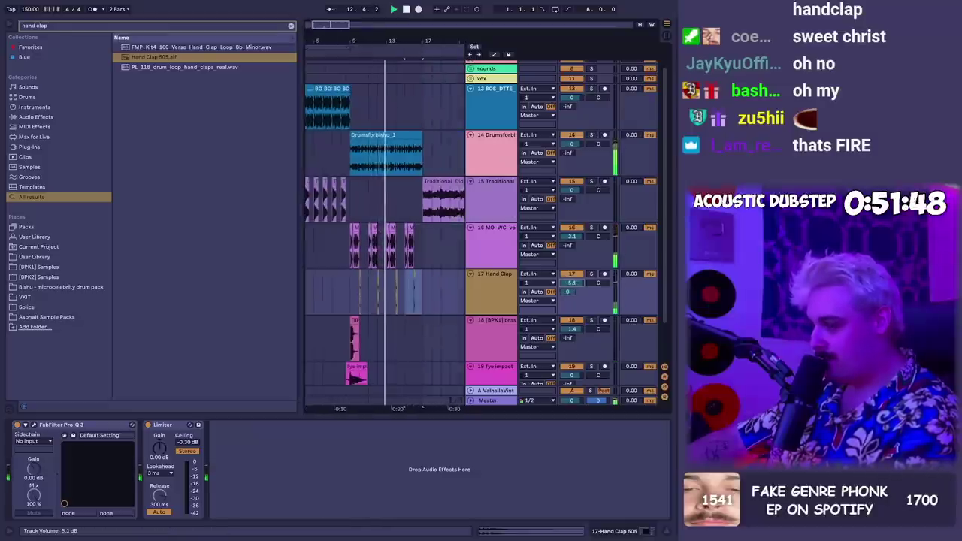
Download String_chord.wav from Discord and bring it from the downloads folder onto its own track below the hand claps at bar 9
click(360, 293)
key(alt+Tab)
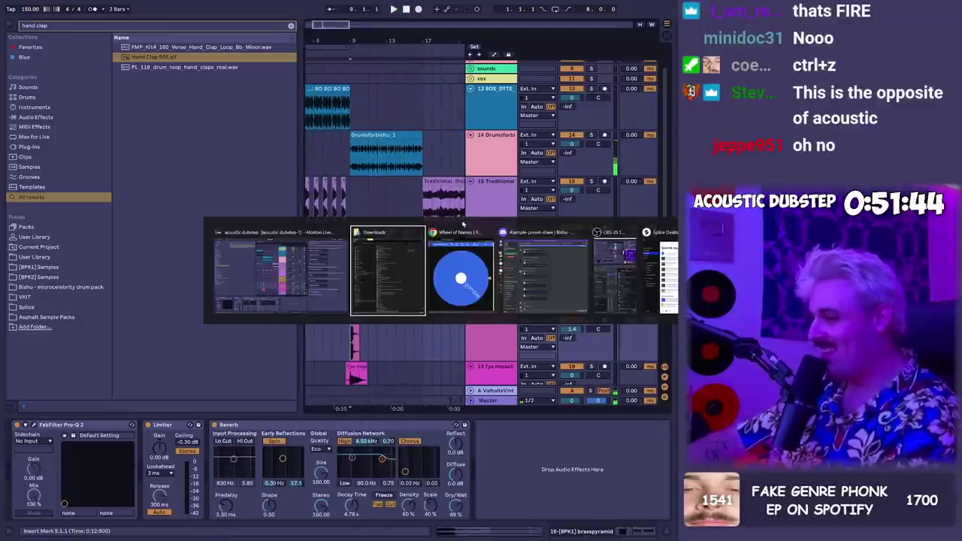
scroll(258, 415, down, 3)
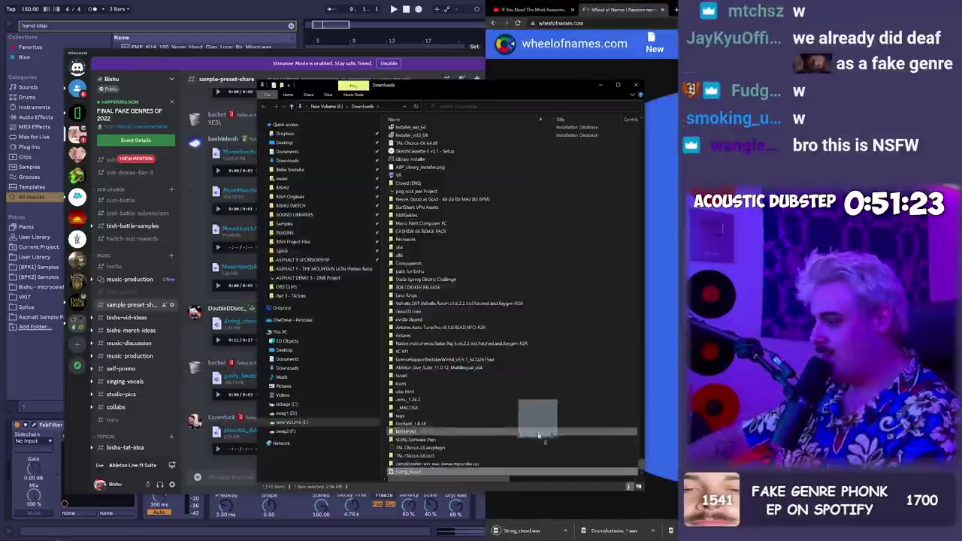
drag(539, 435, 318, 279)
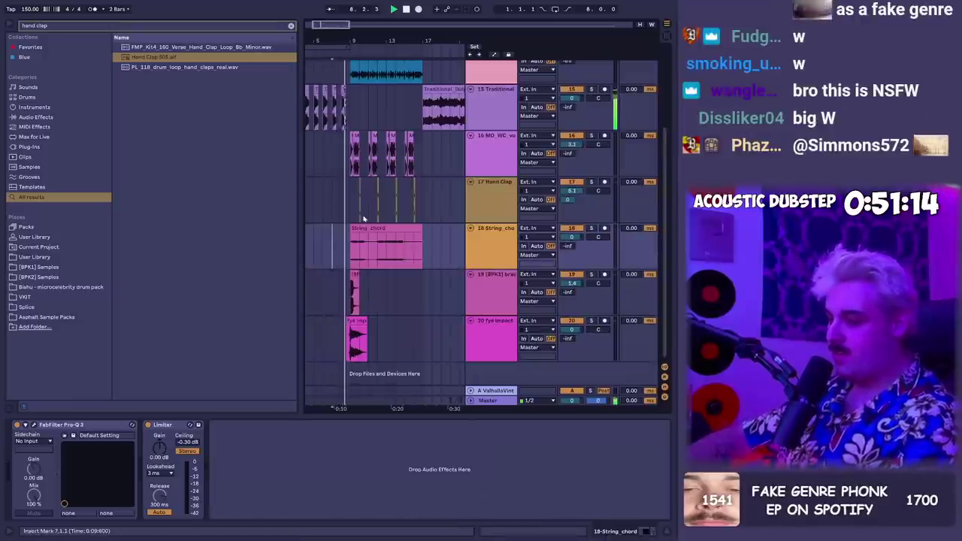
Raise the gain of the String_chord clip while the drop plays
click(367, 228)
key(shift+Tab)
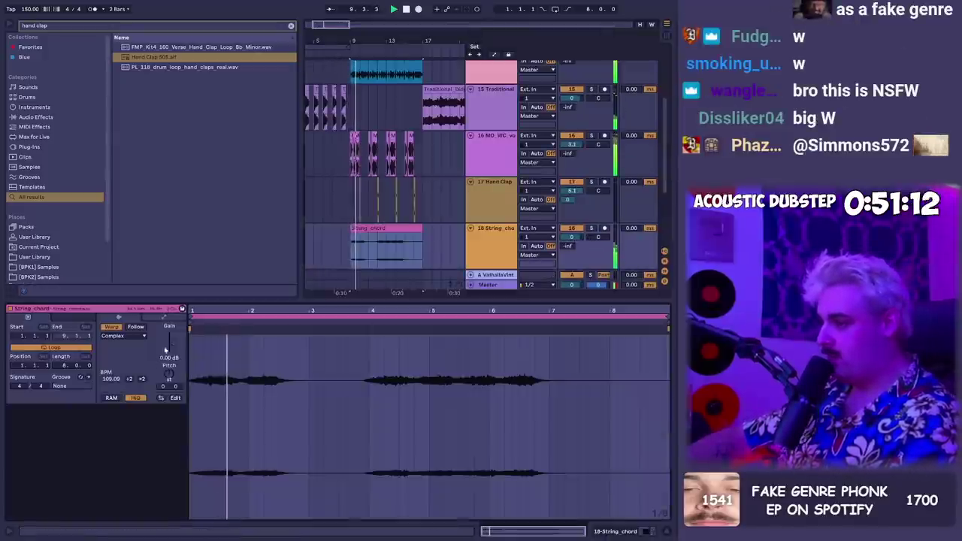
drag(168, 347, 169, 335)
key(shift+Tab)
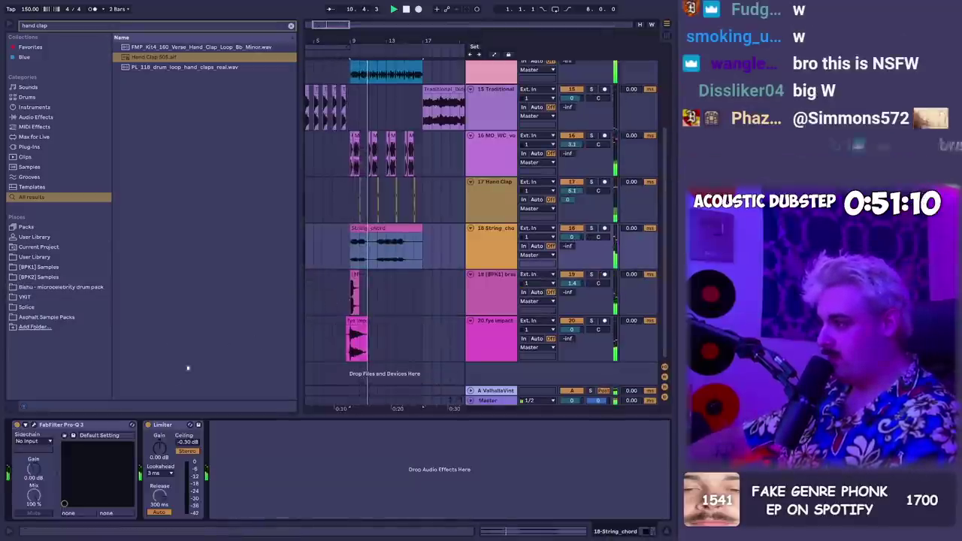
click(410, 224)
scroll(519, 188, up, 2)
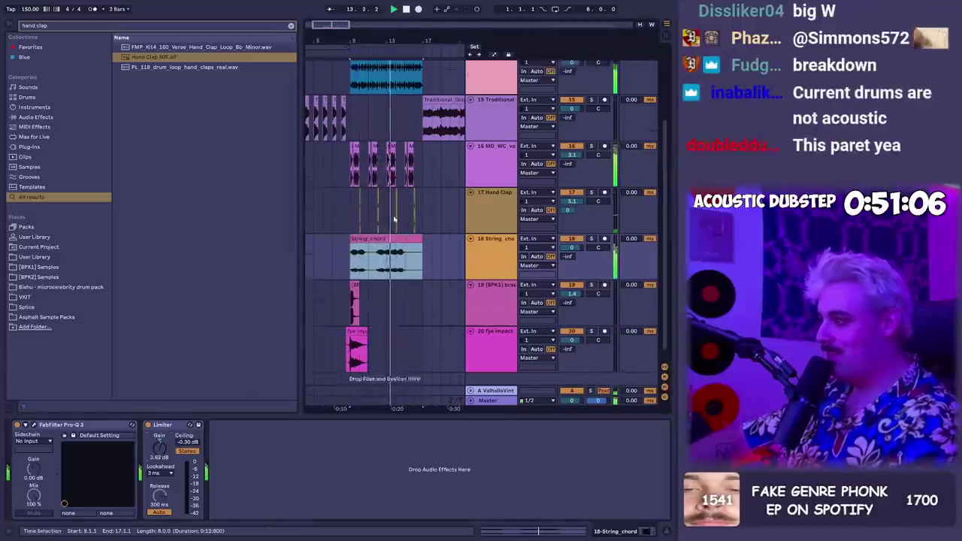
Bring the backoff-buster male vocal from Discord's sample-preset-share channel onto its own track and play from bar 21
click(628, 152)
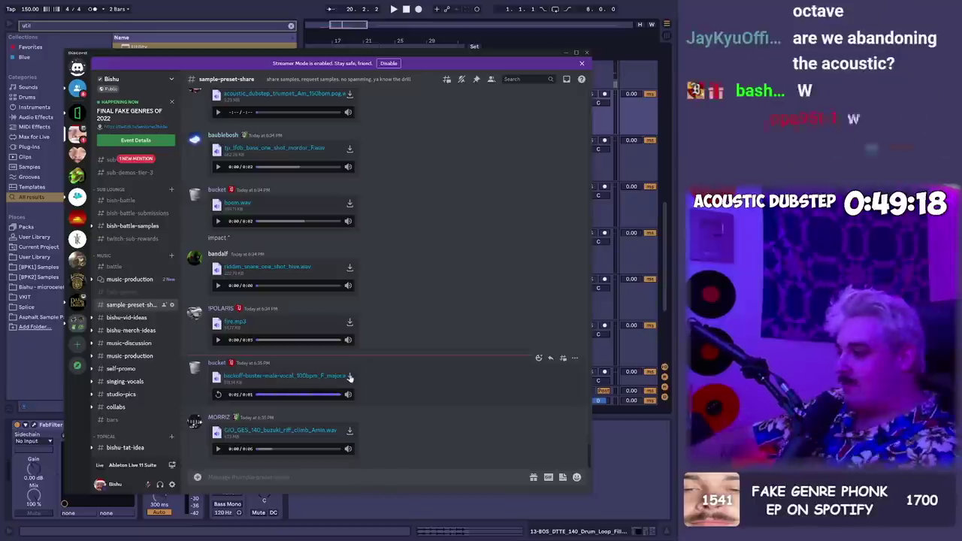
key(alt+Tab)
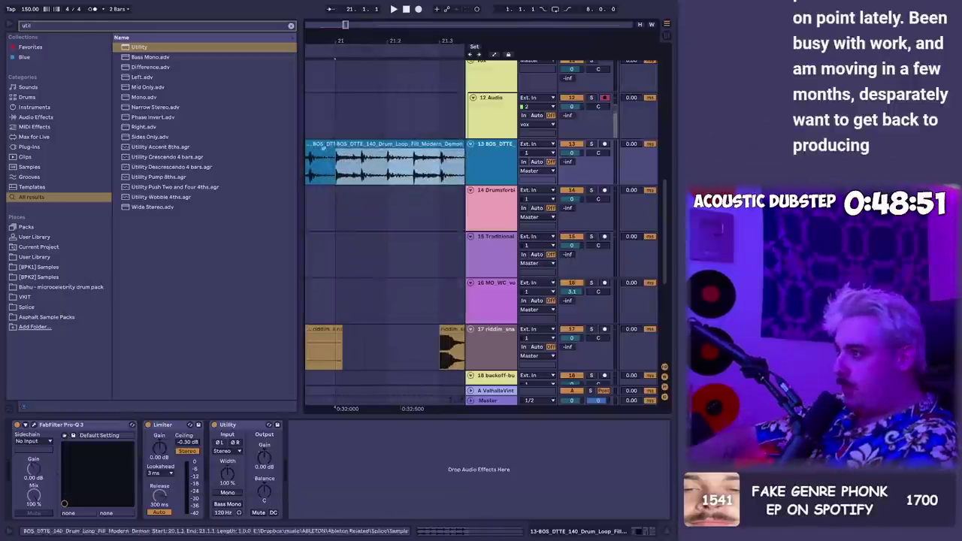
click(348, 143)
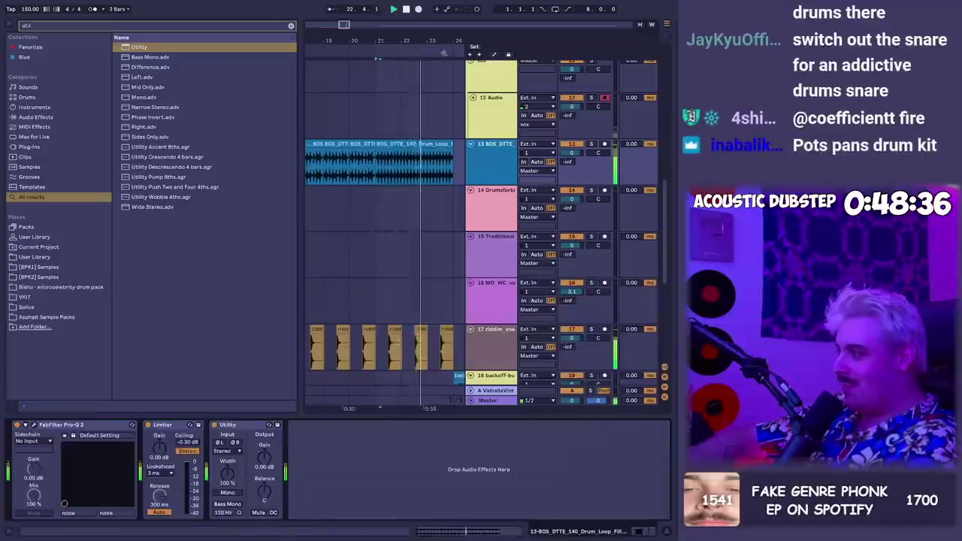
scroll(419, 377, down, 3)
scroll(419, 378, down, 3)
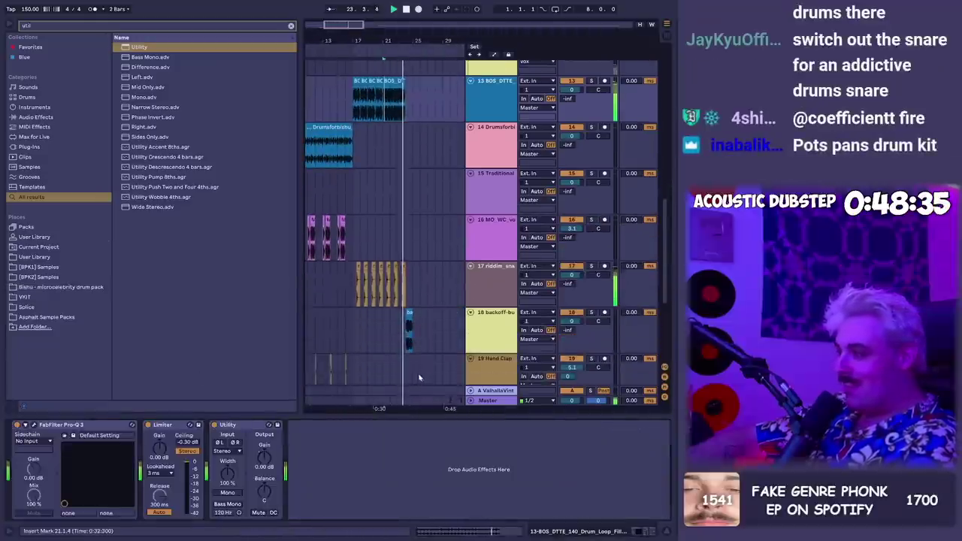
scroll(399, 293, down, 3)
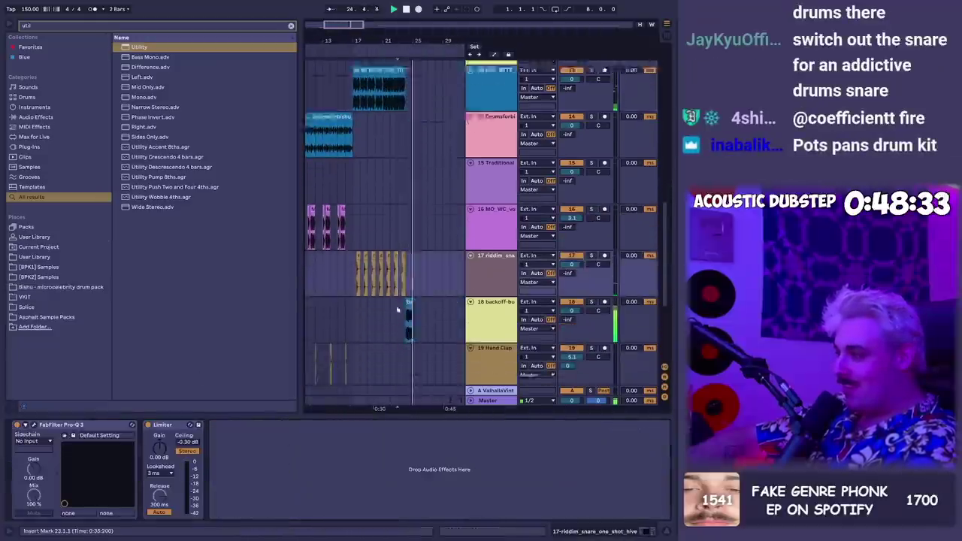
Add a MIDI track below the riddim snare track and load lobass.adg on it
click(391, 261)
click(357, 216)
key(ctrl+shift+t)
key(ctrl+f)
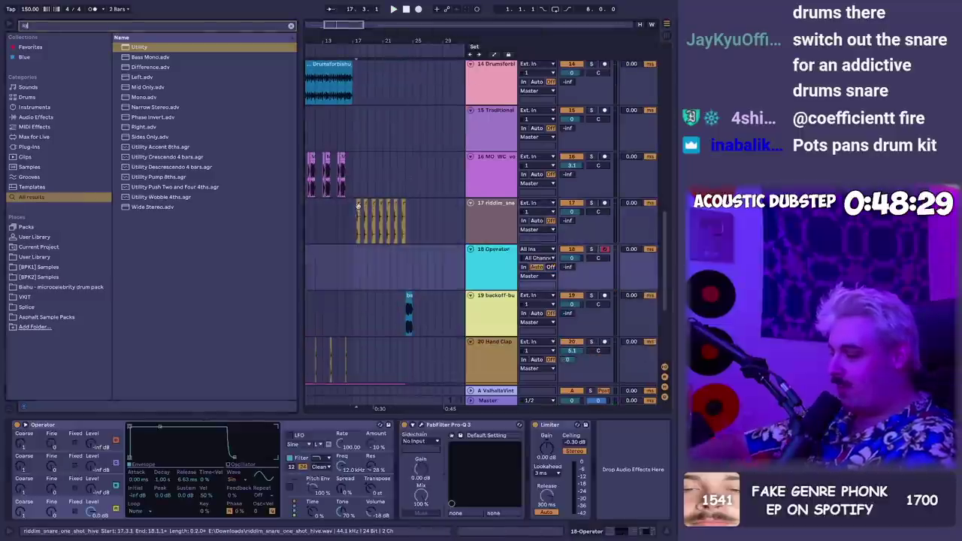
text(lobass)
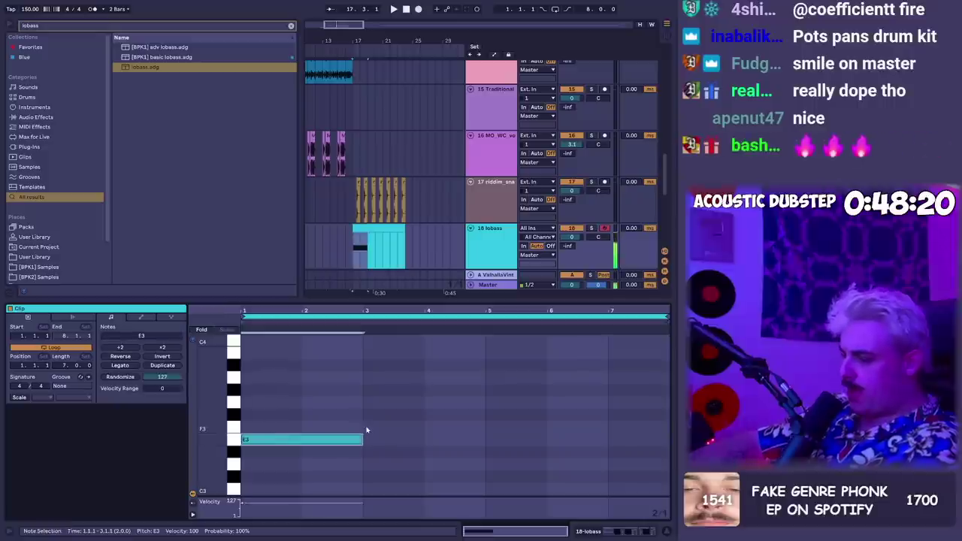
Lower the lobass note to D0, lengthen it to eight bars and play it from bar 17
key(Down)
key(Down)
key(shift+Down)
key(shift+Down)
key(shift+Down)
key(shift+Right)
key(shift+Right)
key(shift+Right)
key(space)
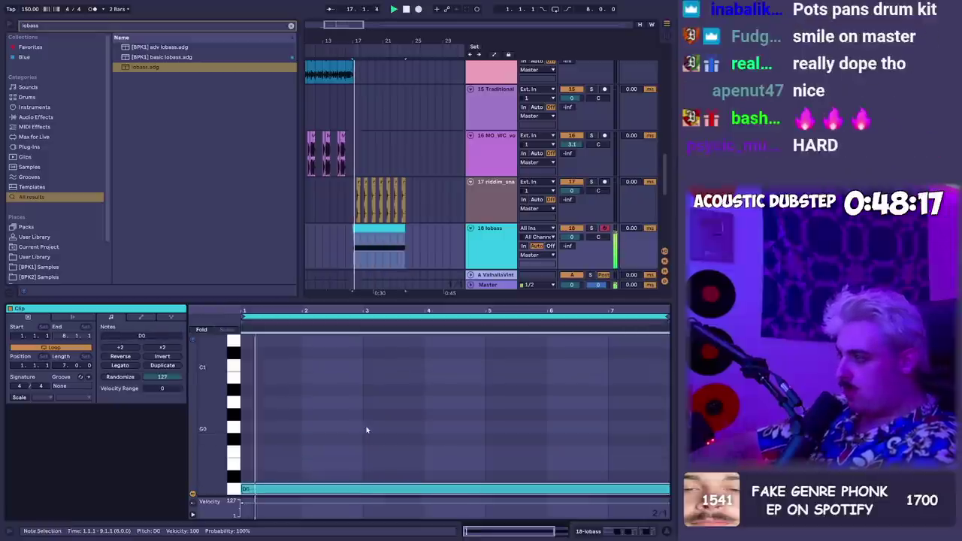
Add an empty audio track directly below the riddim snare track
key(shift+Tab)
click(429, 167)
click(473, 195)
key(ctrl+t)
key(ctrl+f)
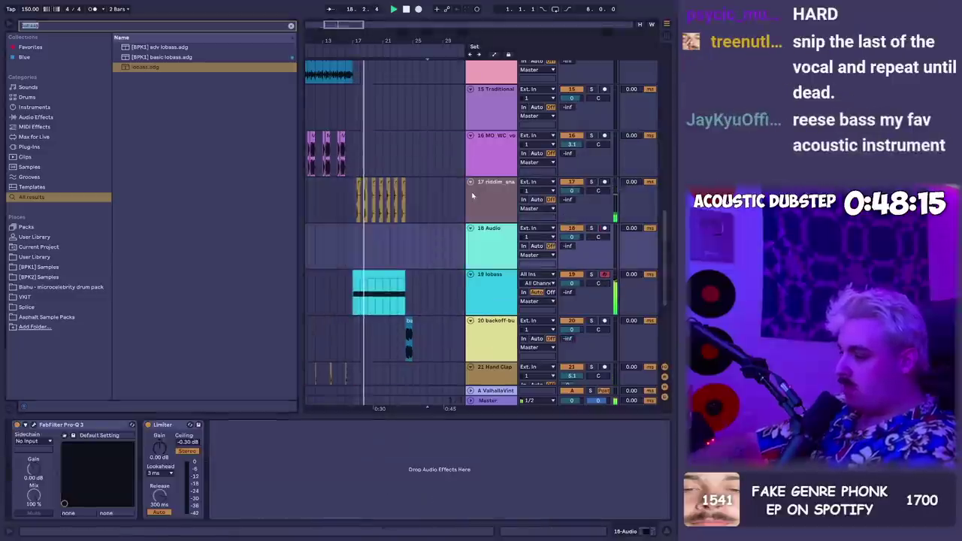
text(rese)
key(Escape)
Set the new audio track's input to channel 2 and delete the lobass track
click(543, 238)
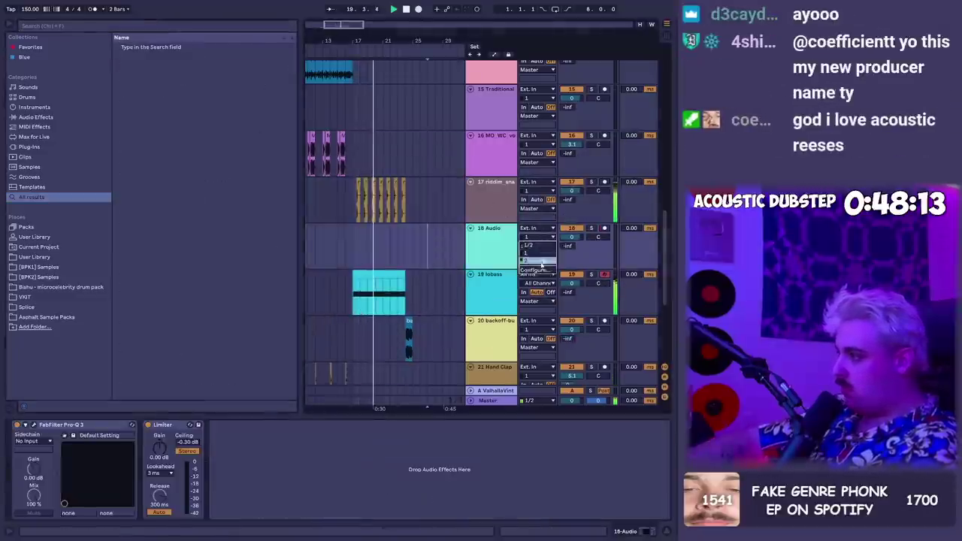
click(542, 263)
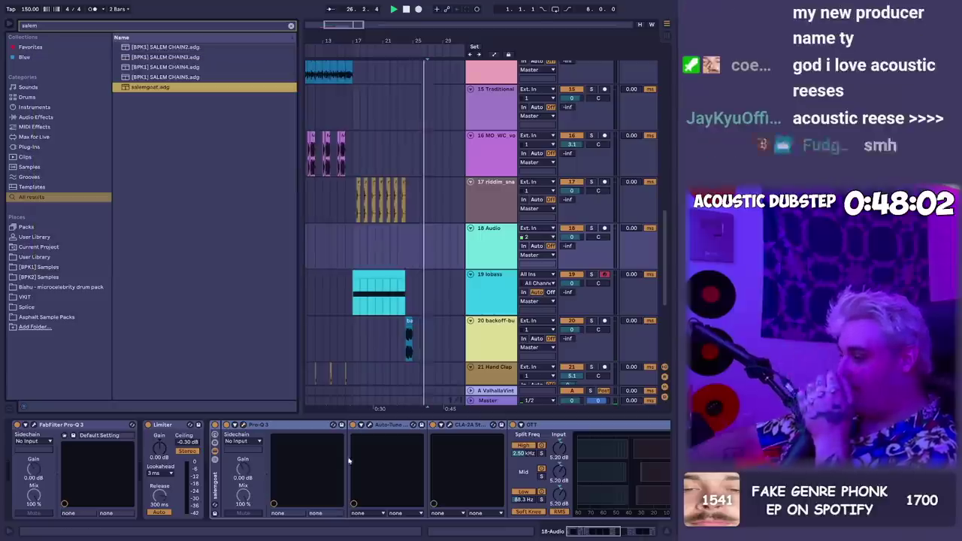
click(492, 299)
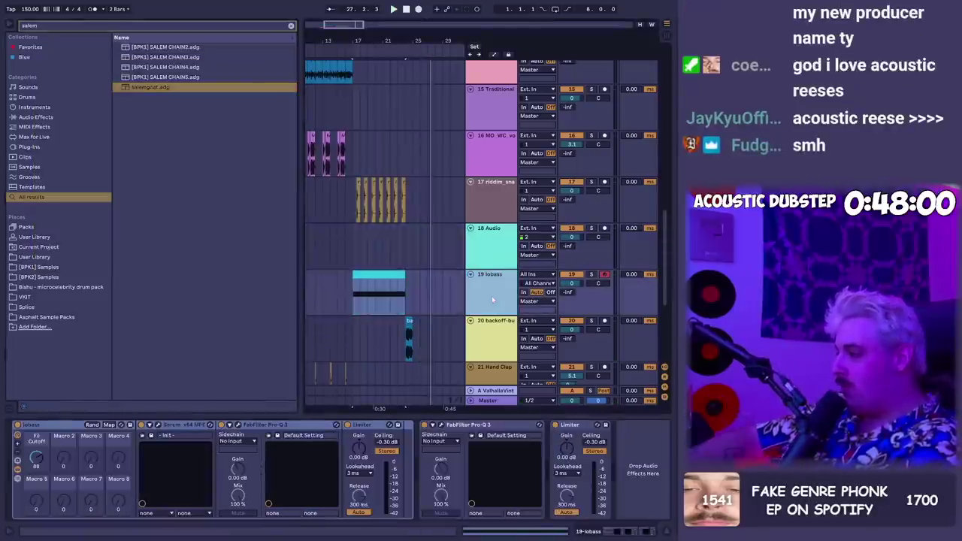
key(Delete)
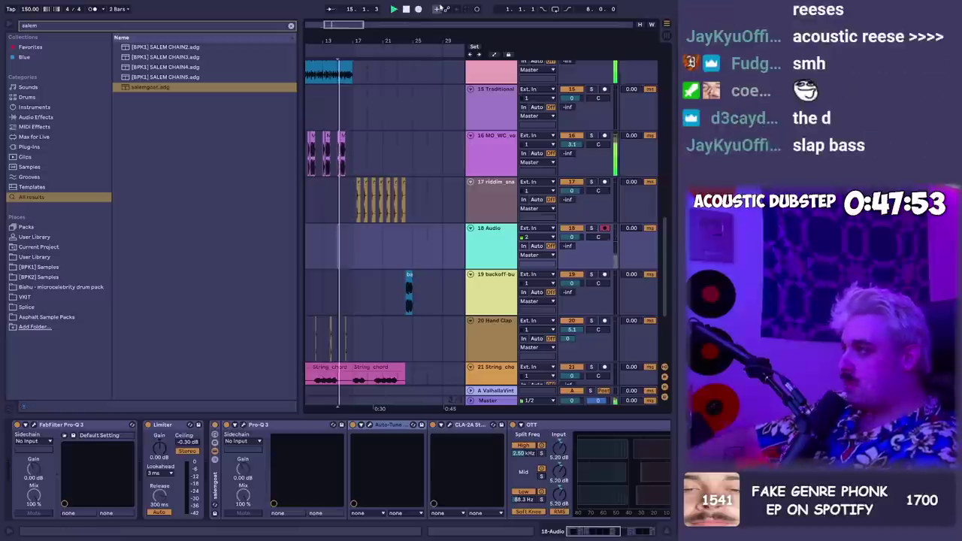
Record a microphone take on the audio track from about bar 15 and select the time from bar 21 onward
click(418, 9)
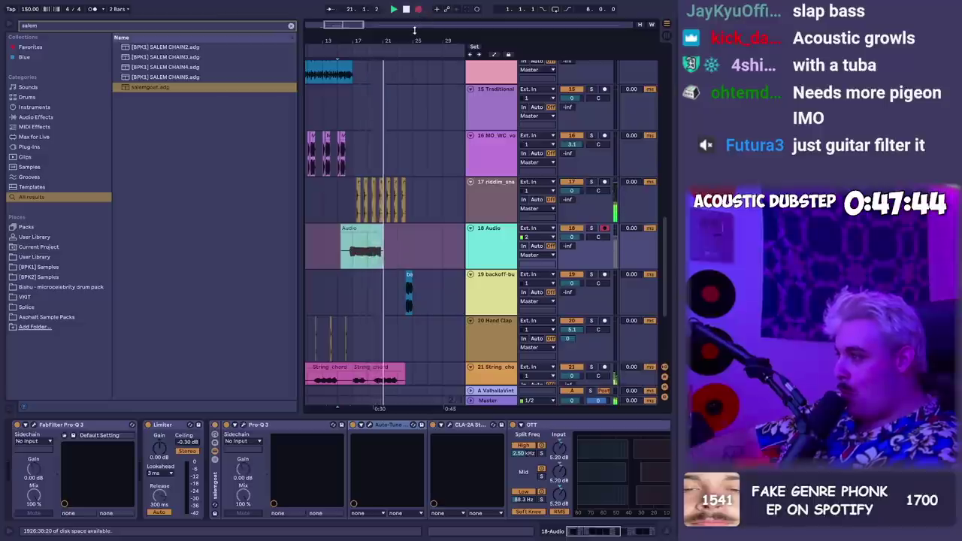
key(space)
drag(383, 242, 455, 242)
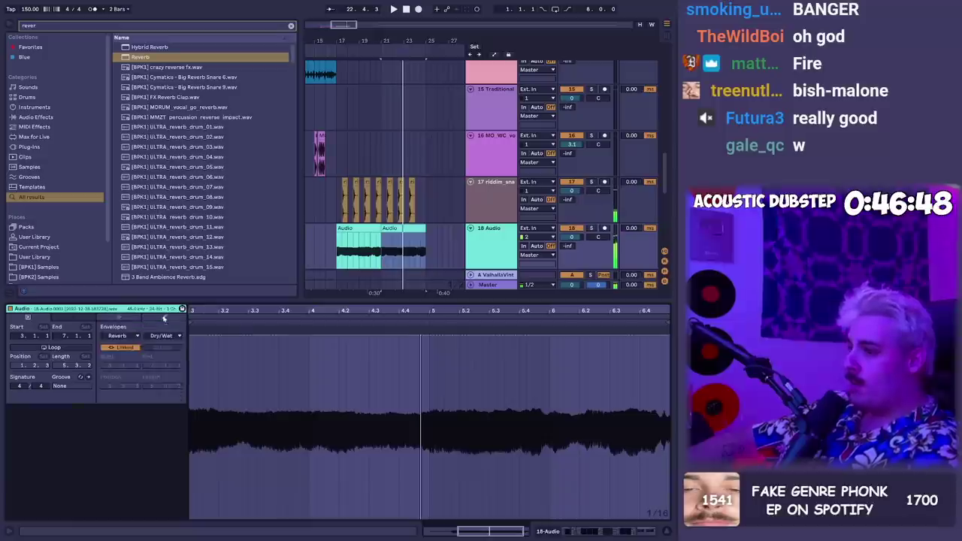
Draw a transposition envelope rising to +12 st at the end of the second recorded vocal clip
click(122, 336)
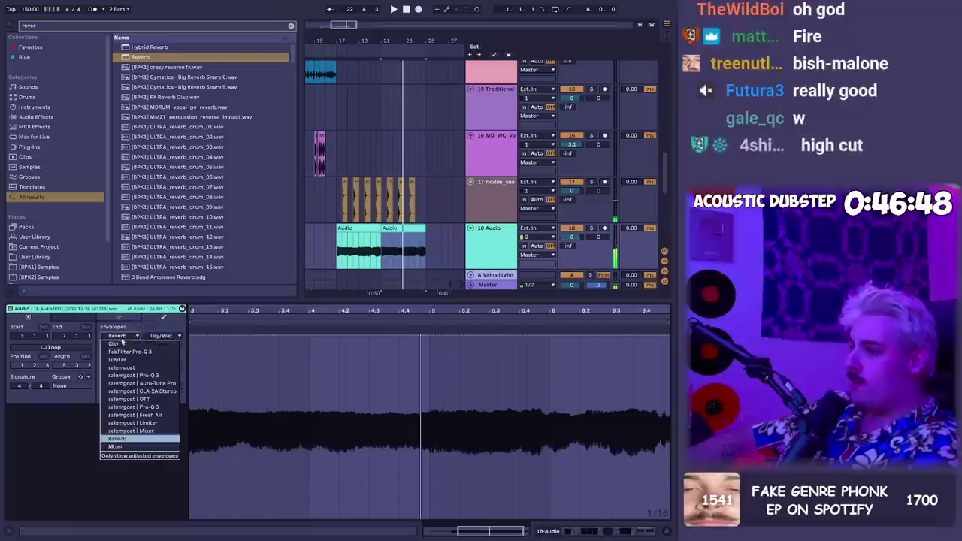
click(118, 343)
click(162, 336)
key(space)
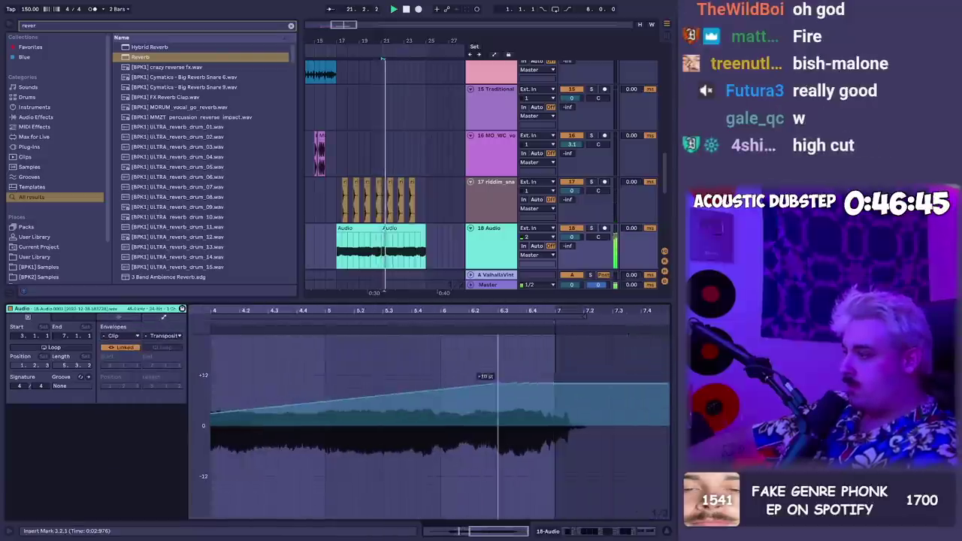
drag(499, 381, 556, 375)
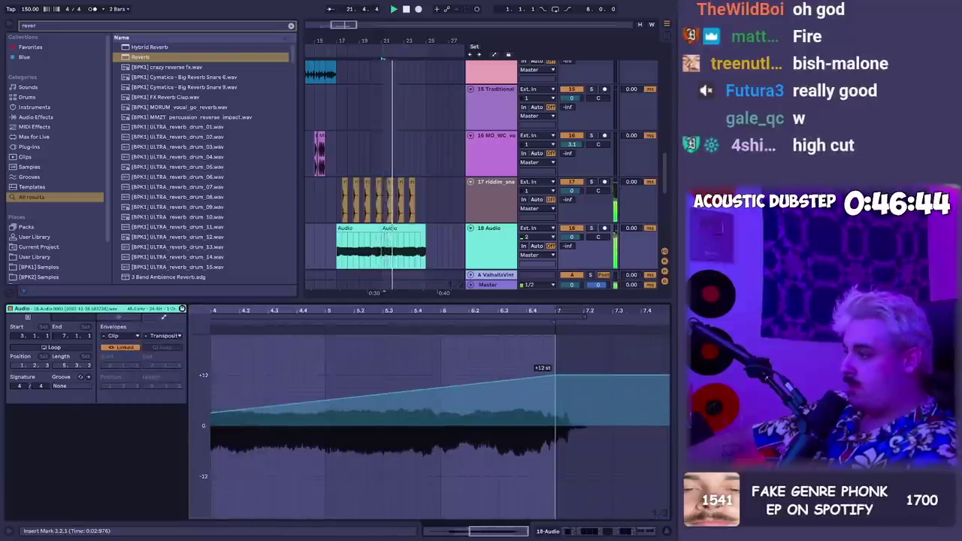
drag(509, 312, 563, 297)
key(shift+Tab)
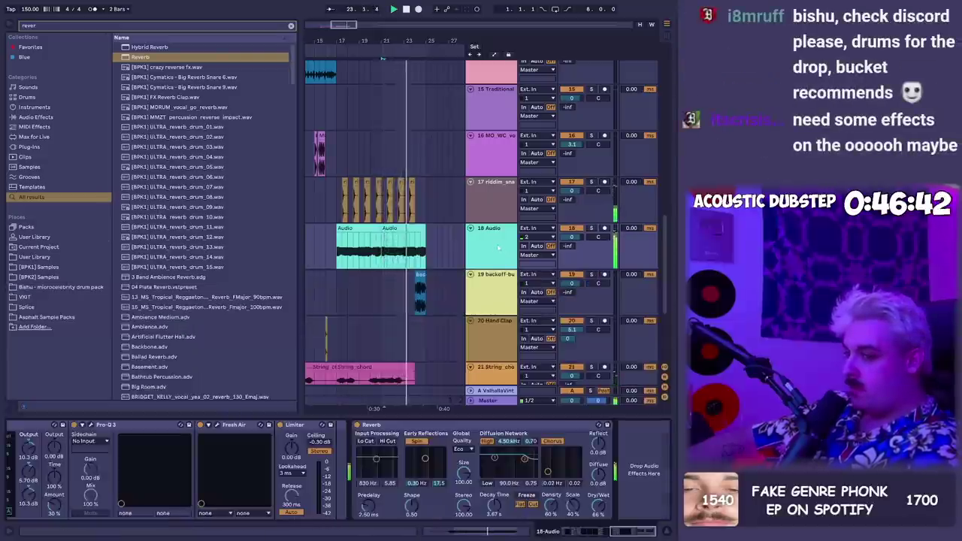
Save the set
click(399, 257)
key(minus)
key(ctrl+s)
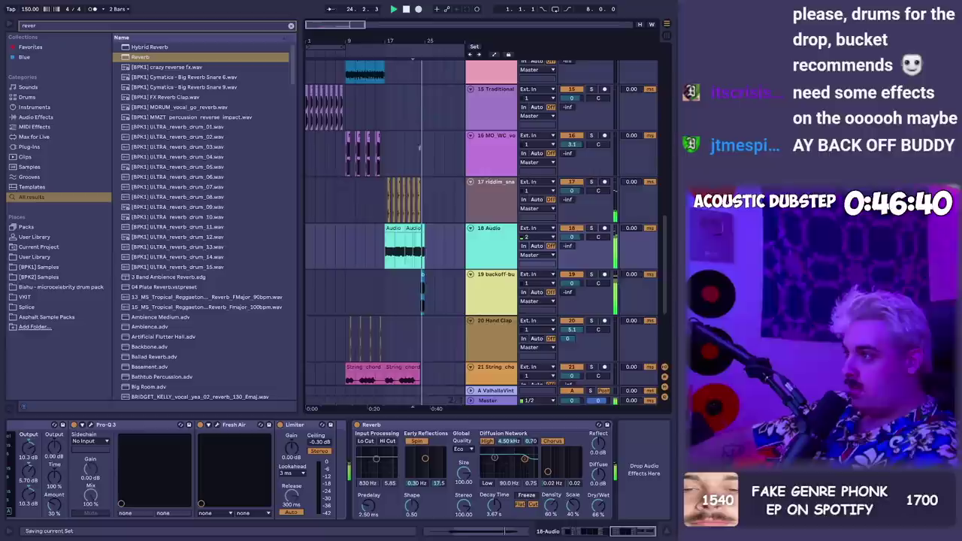
Add a second audio track below the first vocal track and record a microphone take on it around bar 16
key(ctrl+t)
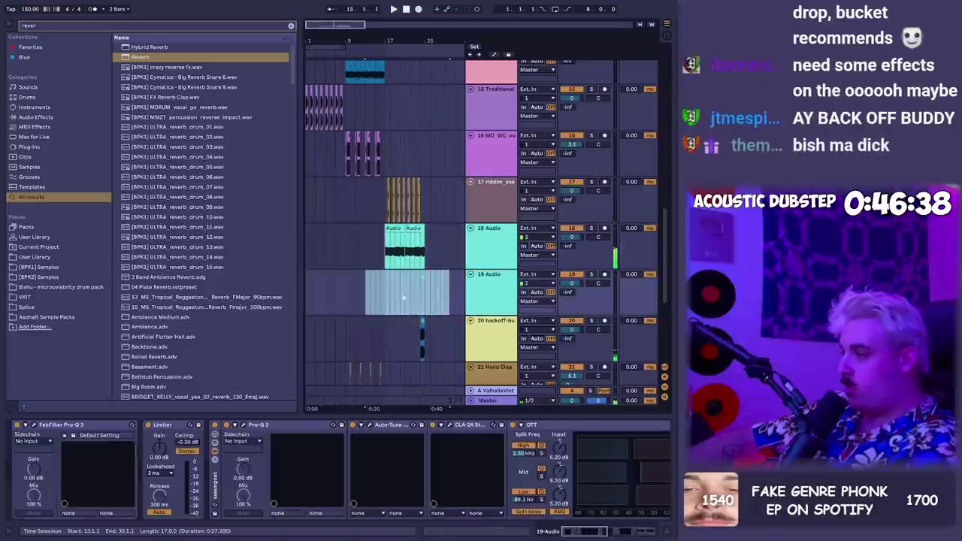
click(374, 293)
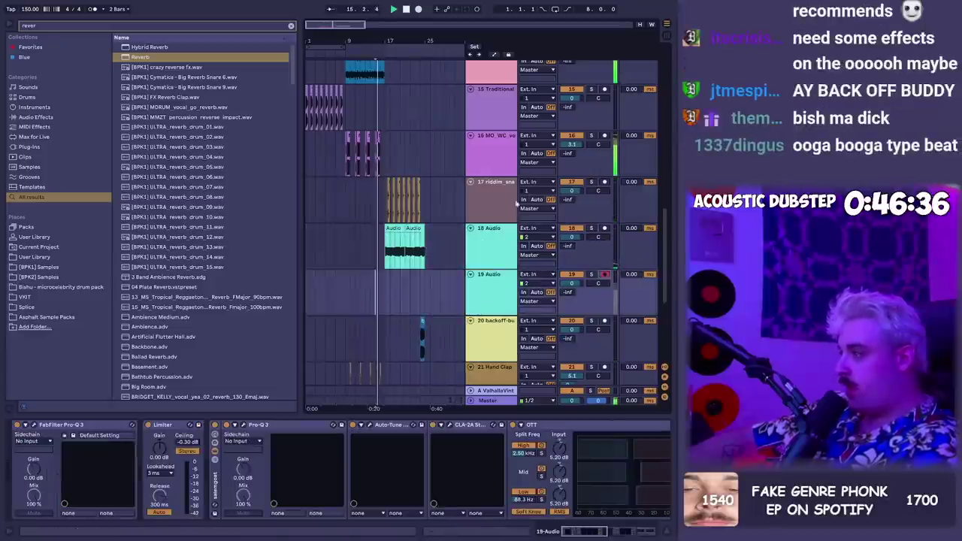
click(419, 9)
drag(379, 40, 375, 41)
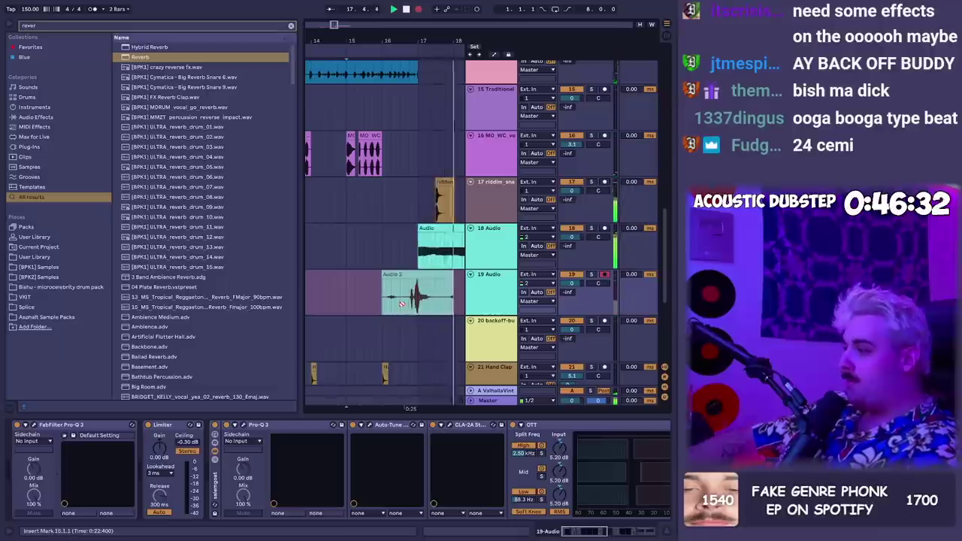
key(space)
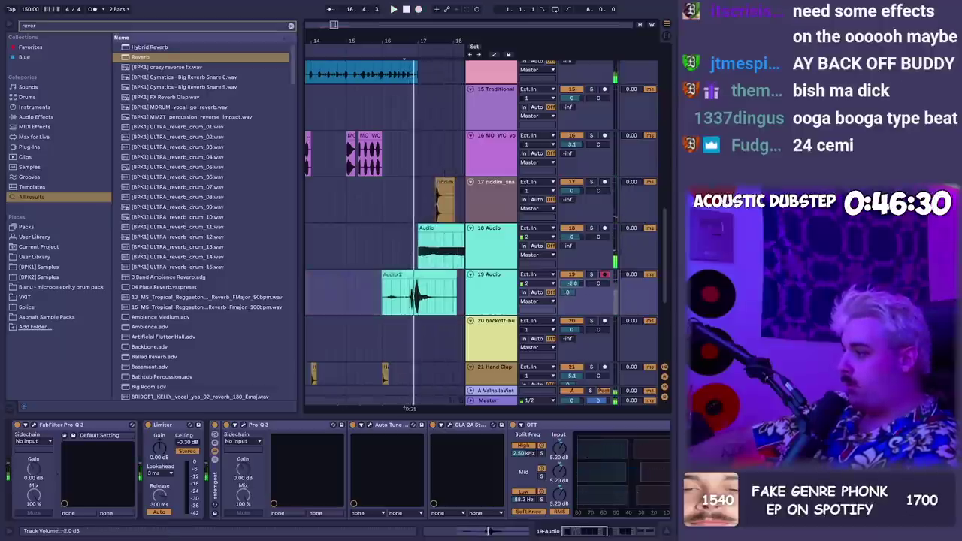
Lower the second vocal track's volume to -6.9 dB and set its Reverb decay time to 3.88 s
click(587, 533)
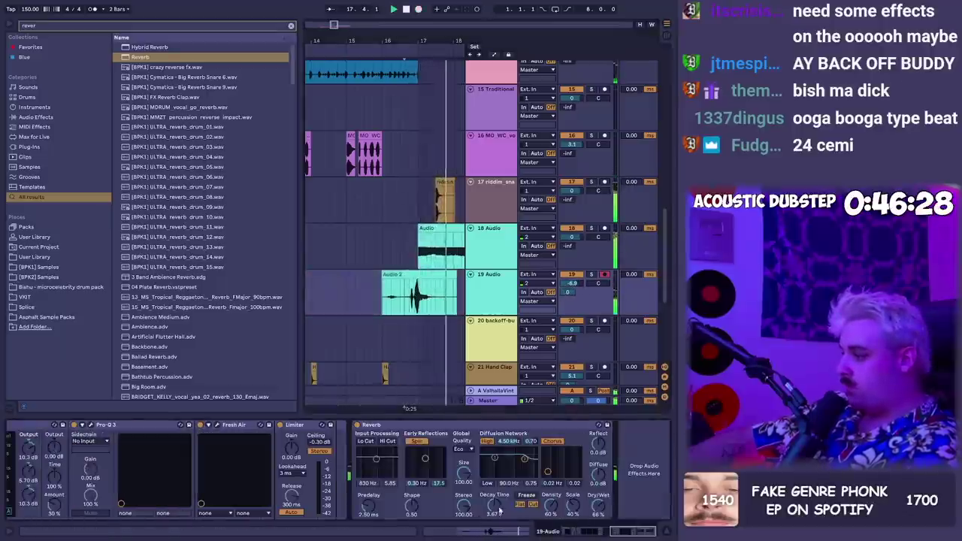
drag(499, 509, 500, 506)
key(w)
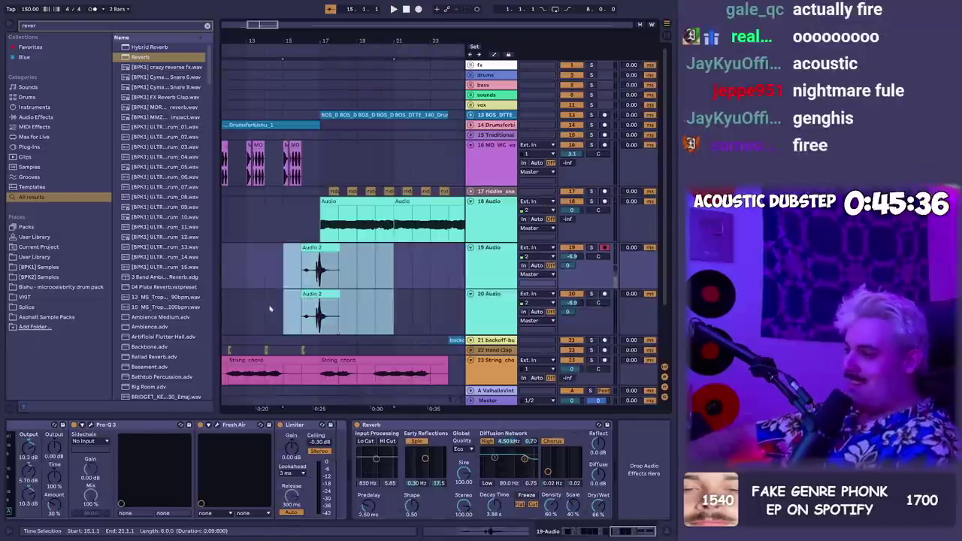
Empty the duplicated vocal track and delete the drum and vocal sample clips between bars 14 and 17
click(282, 268)
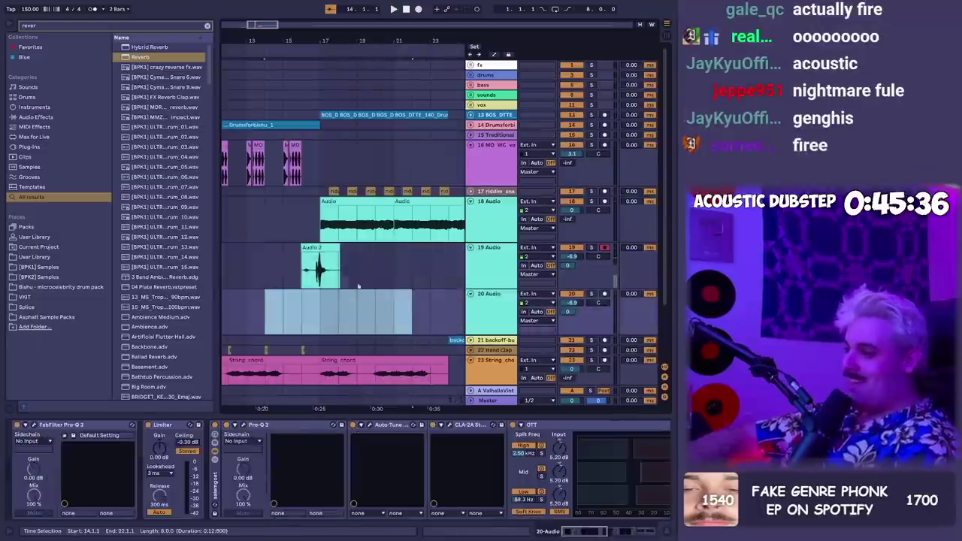
drag(275, 105, 270, 76)
key(Delete)
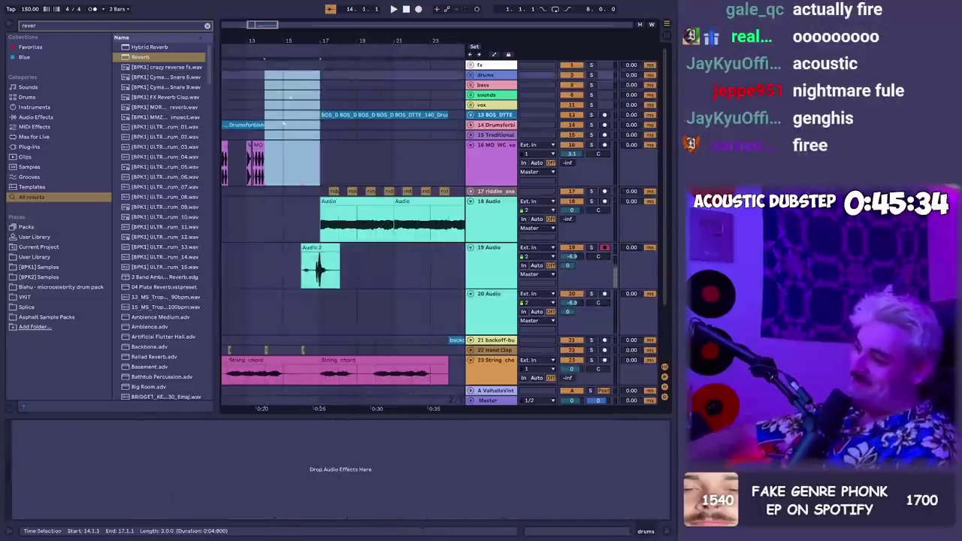
drag(320, 162, 292, 59)
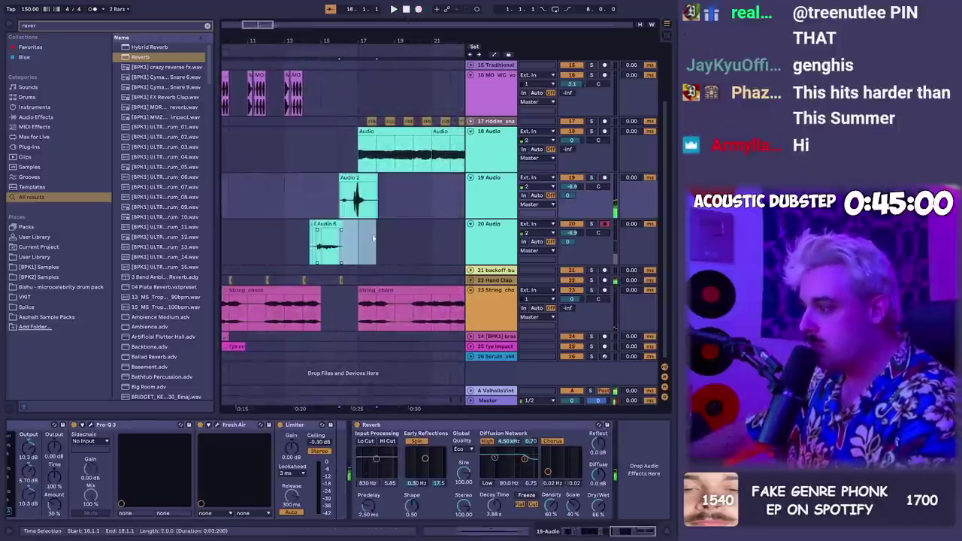
Record a further microphone take on a new audio track from about bar 14 and play it back
click(342, 259)
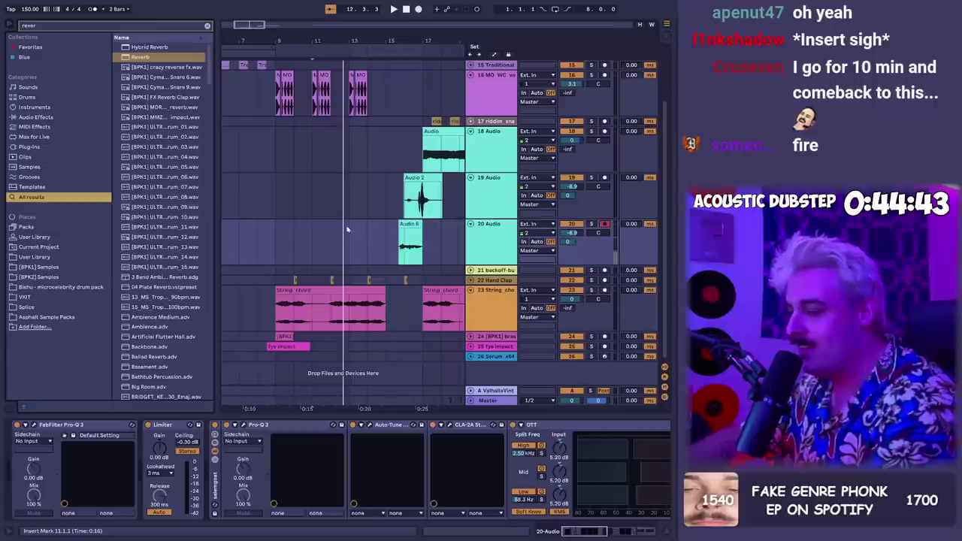
click(351, 234)
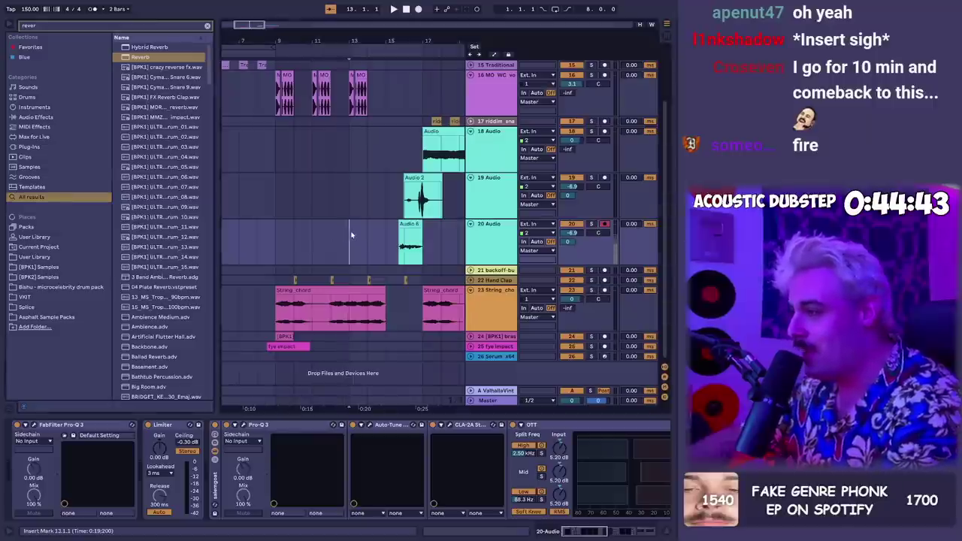
key(space)
scroll(417, 104, down, 3)
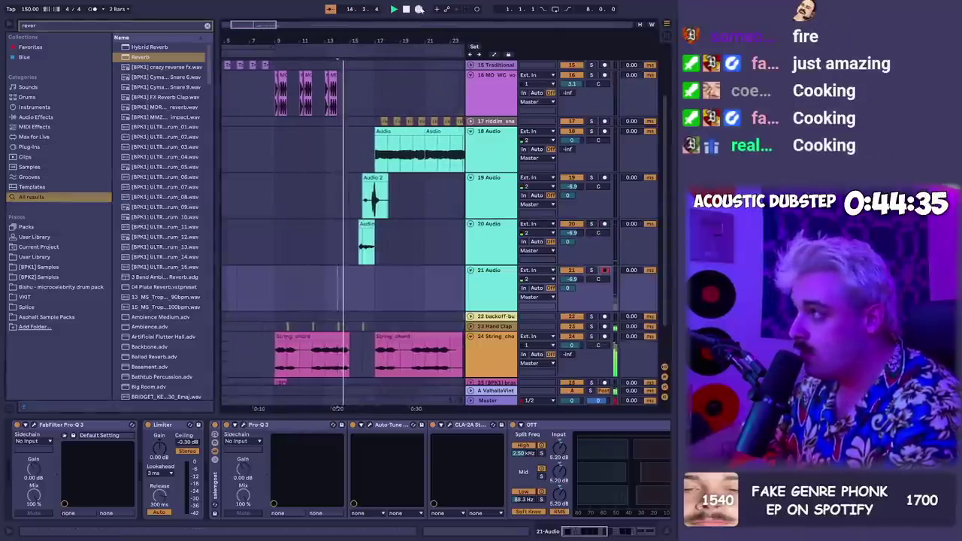
click(419, 9)
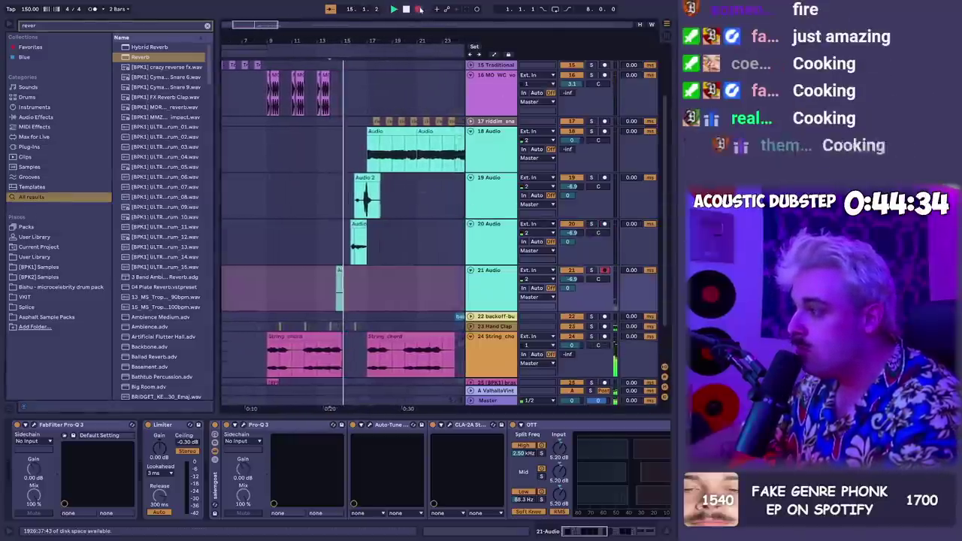
key(space)
key(space)
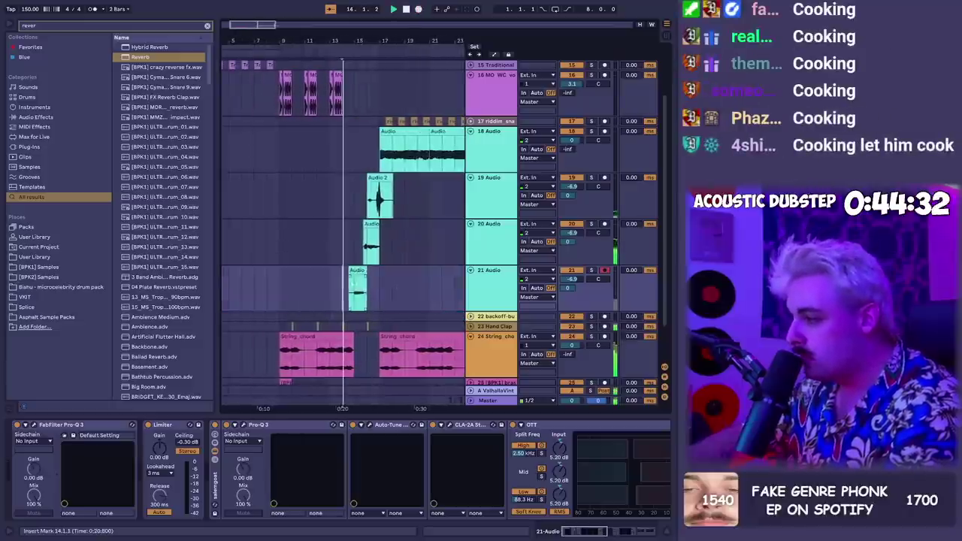
click(368, 287)
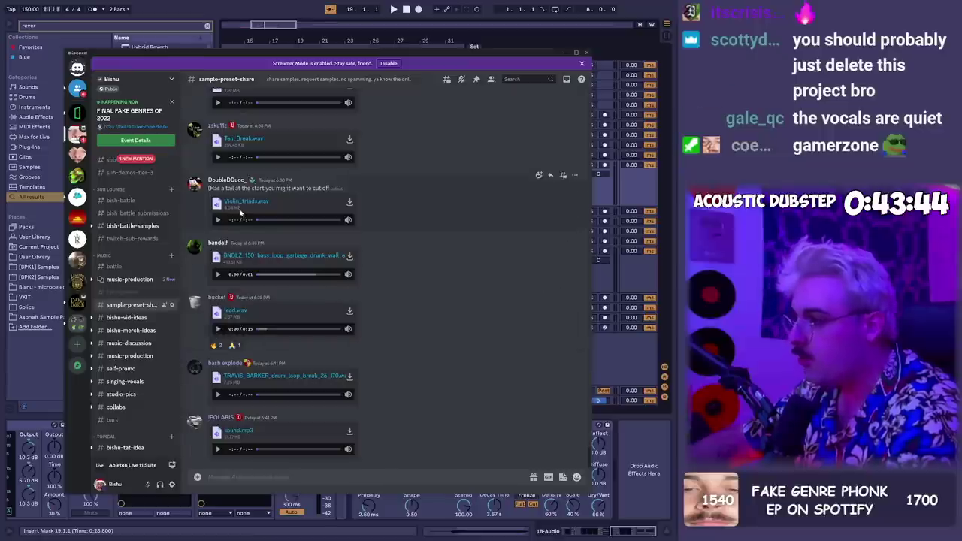
Switch to Discord, audition the shared samples and bring lead.wav into the arrangement at bar 25
click(218, 219)
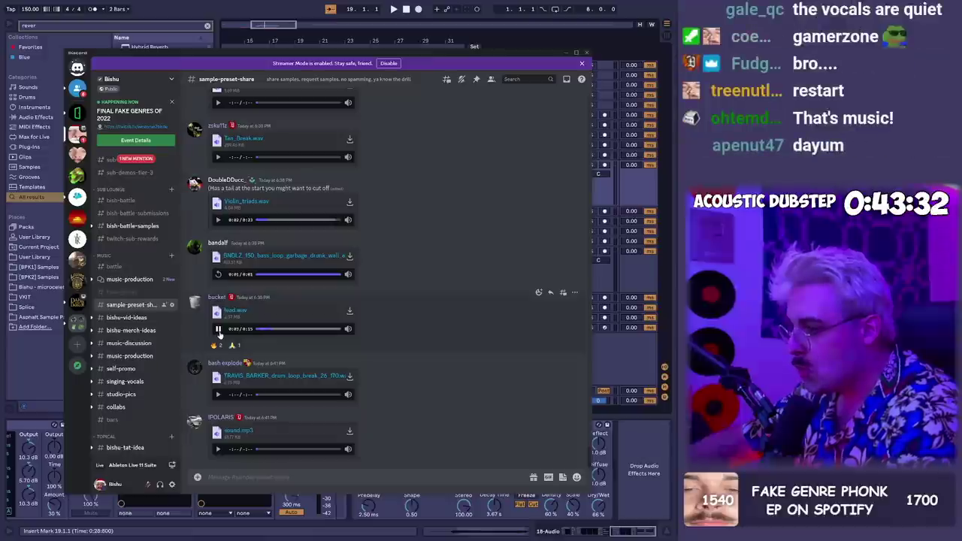
click(215, 361)
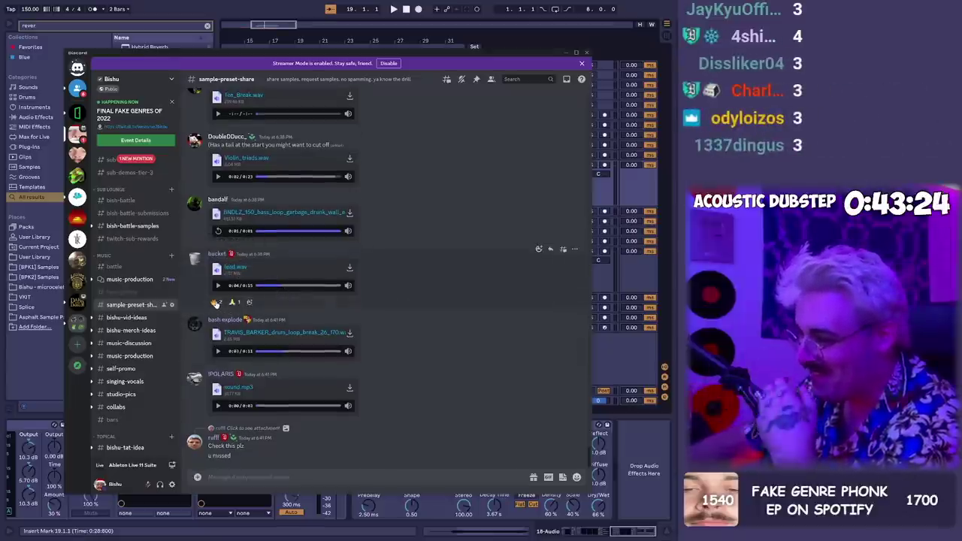
mouse_move(215, 302)
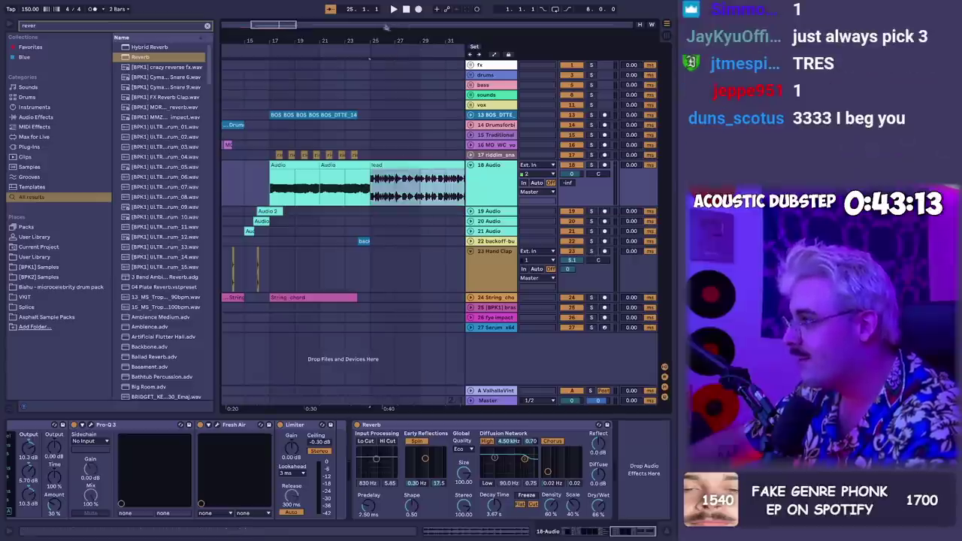
Put the lead sample on its own track from bar 25, warped in Complex mode, and play it
drag(379, 41, 380, 68)
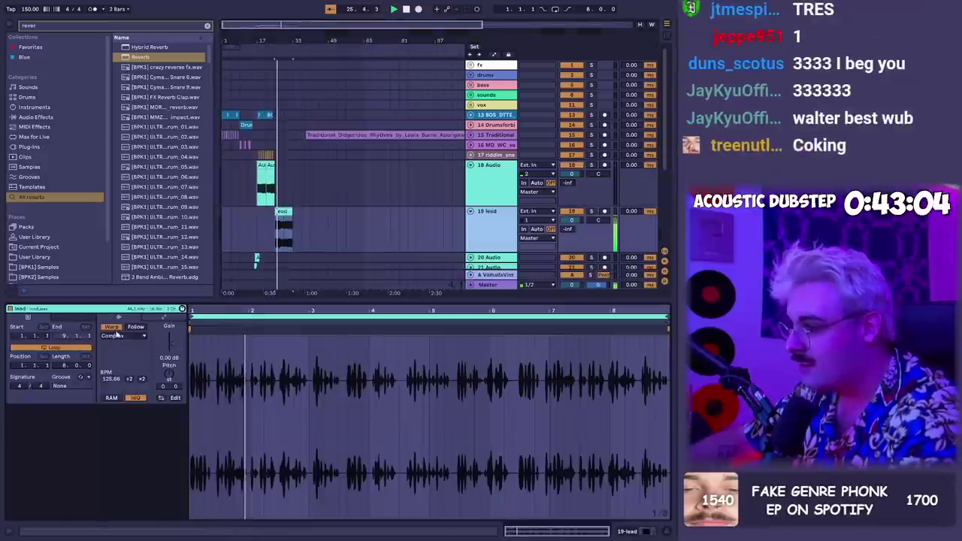
key(shift+Tab)
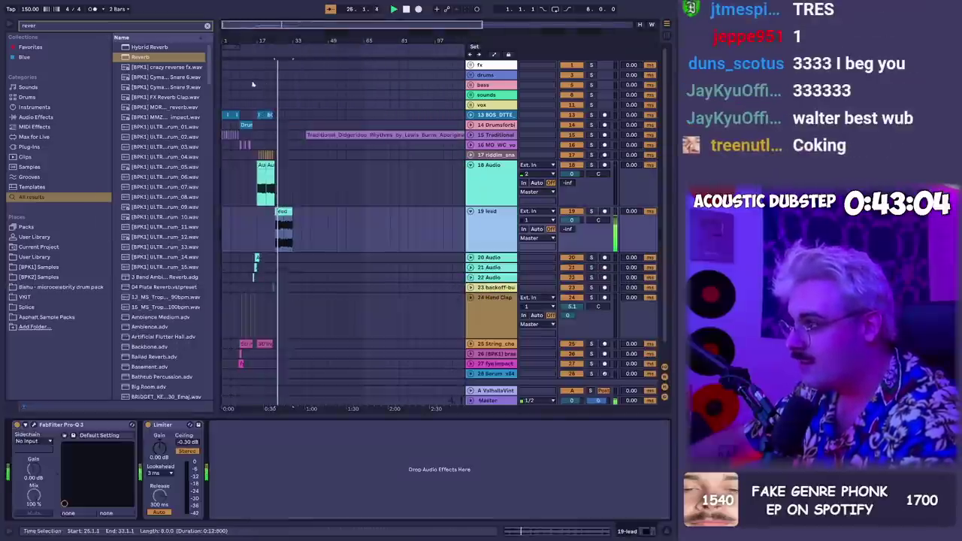
drag(277, 41, 314, 87)
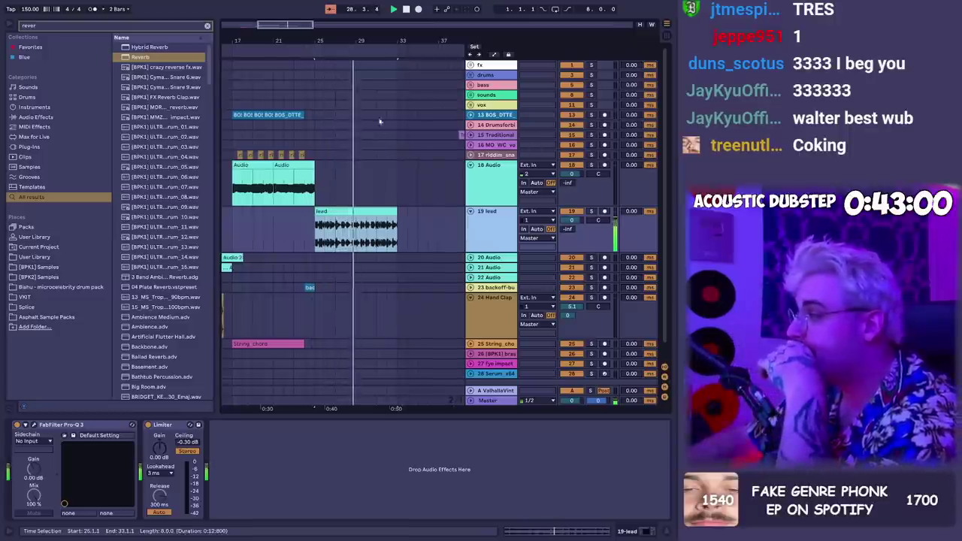
scroll(351, 226, up, 3)
scroll(341, 233, down, 5)
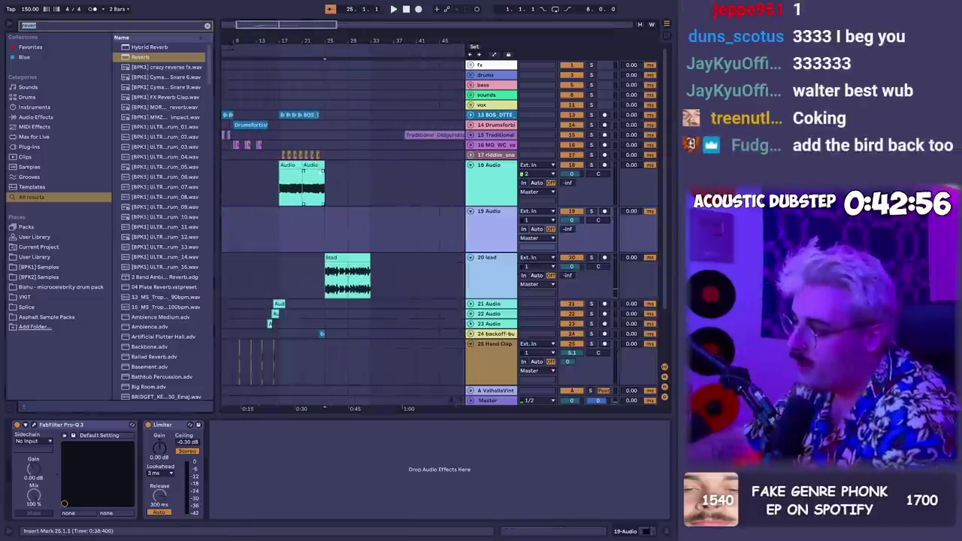
Record microphone takes from channel 2 above the lead, starting at bar 24, and delete the lead between 25.2.1 and 26.1.1
key(ctrl+f)
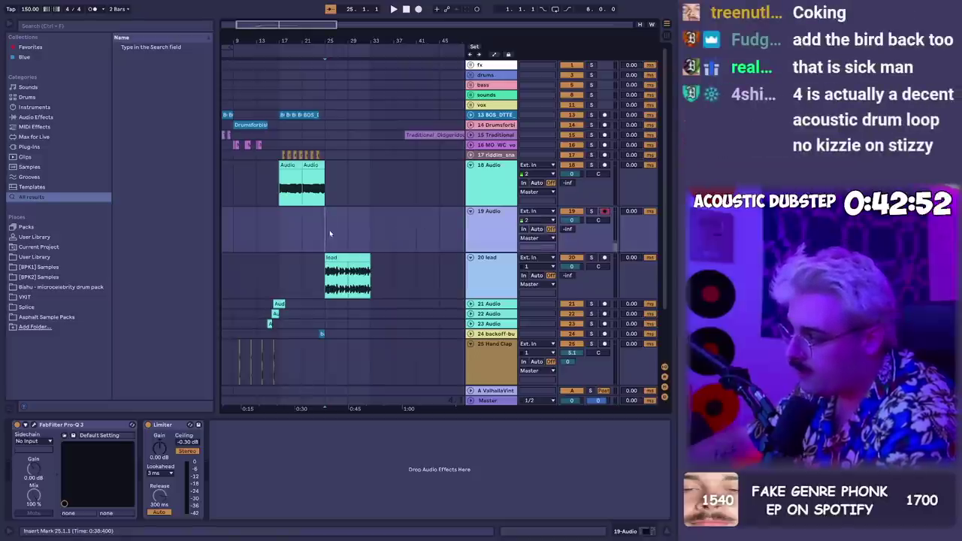
scroll(331, 226, up, 3)
key(space)
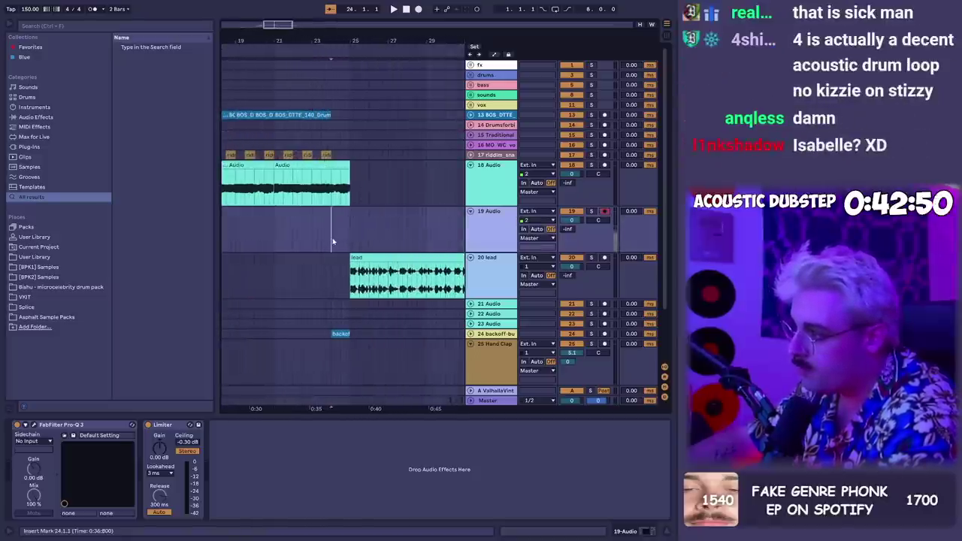
click(419, 9)
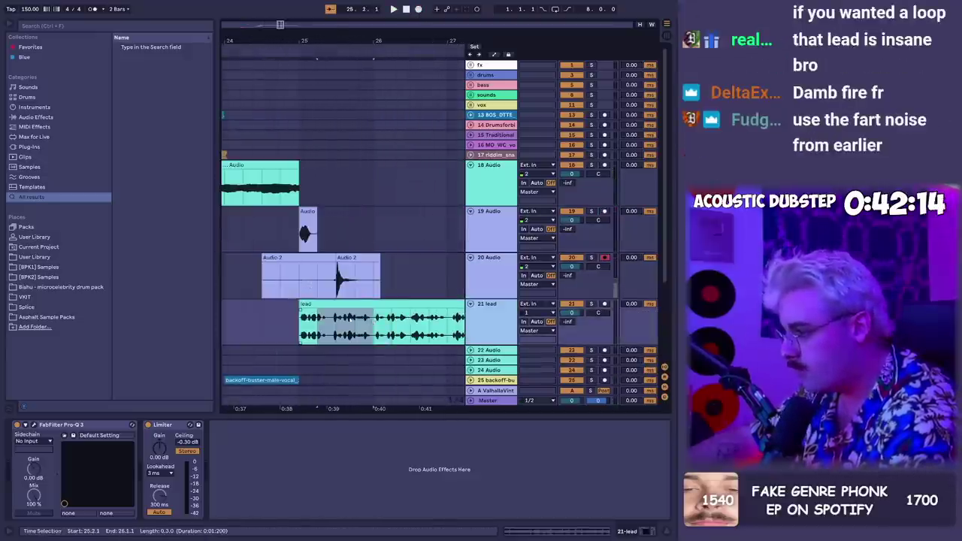
key(Delete)
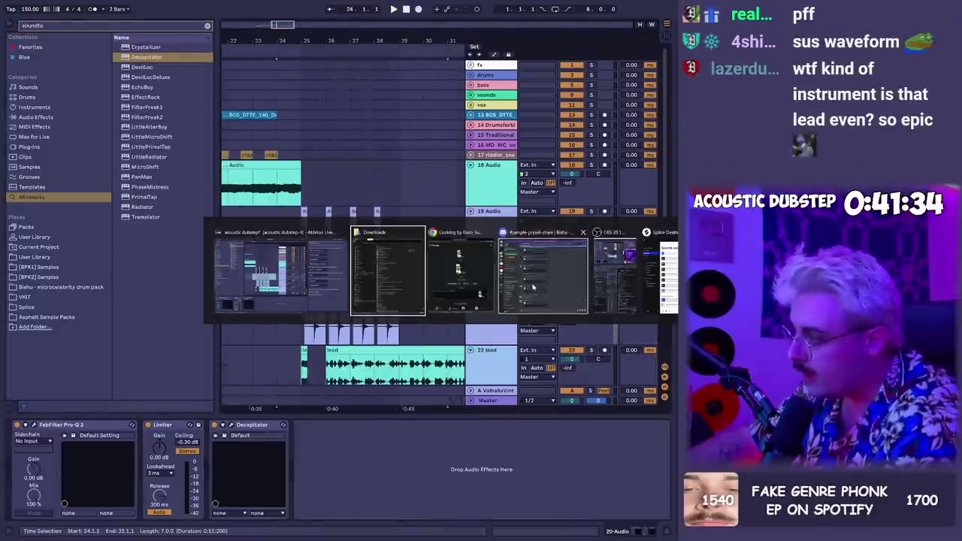
Import sound.mp3 from the Discord channel and place a short slice of it on its own track just before bar 26
click(532, 287)
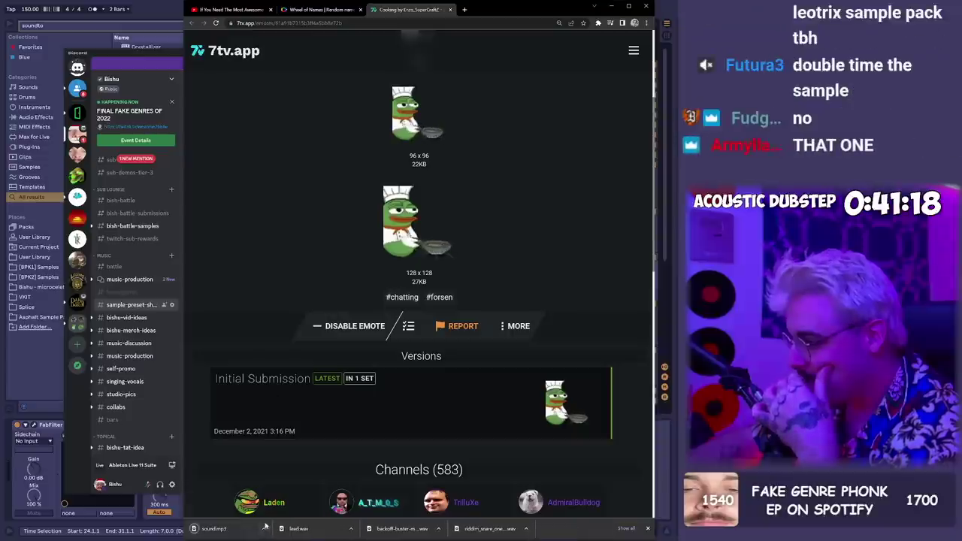
click(265, 529)
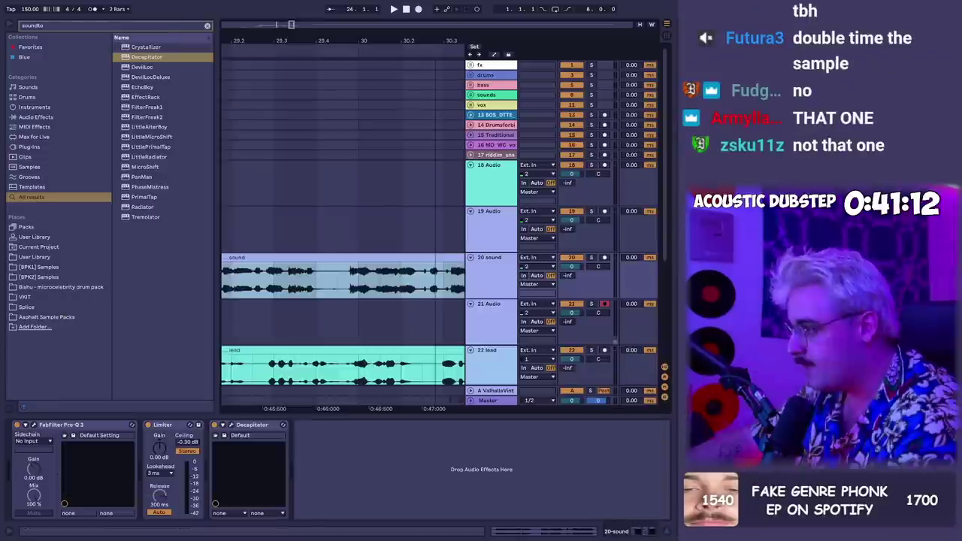
drag(314, 280, 359, 279)
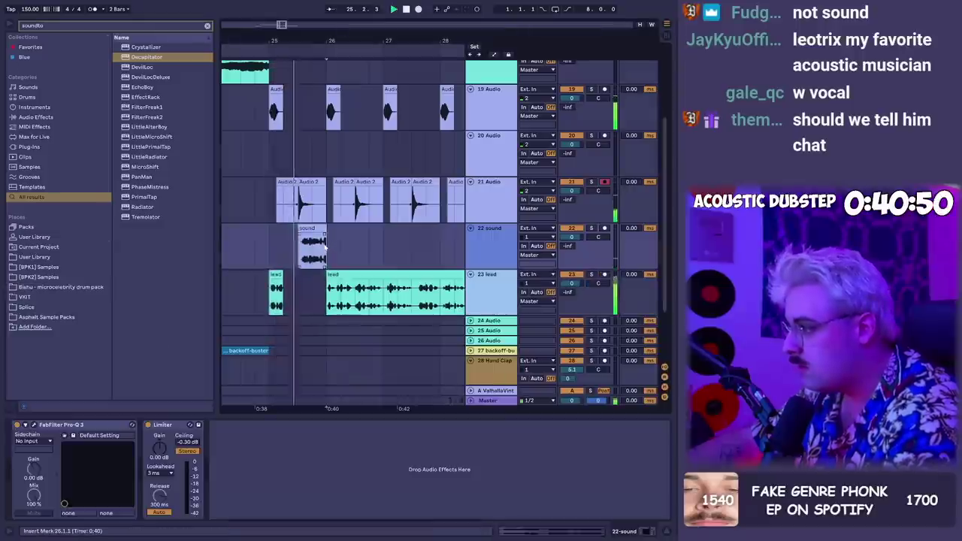
drag(383, 309, 325, 244)
Duplicate the lead section from bar 29 onto its own track with kHs Frequency Shifter automation and play it back
click(417, 299)
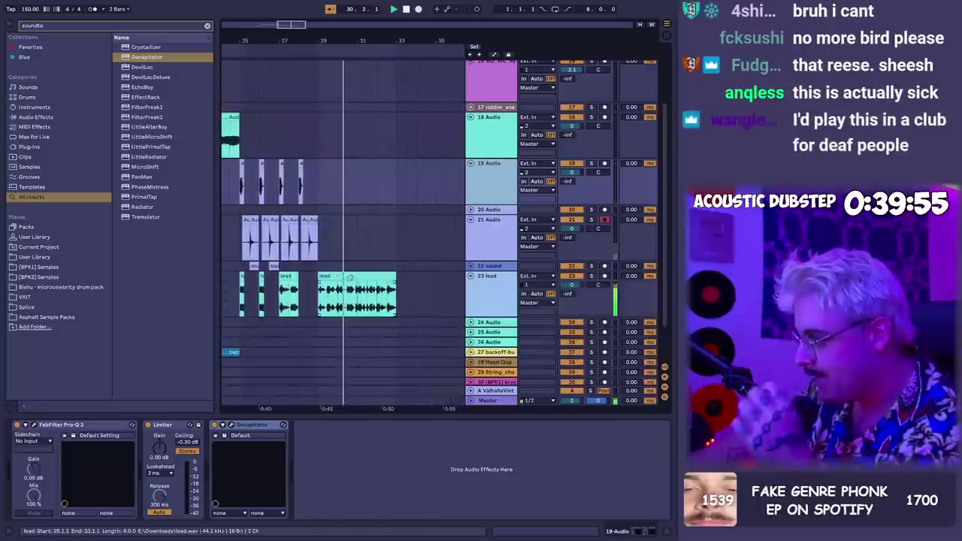
click(344, 299)
key(ctrl+d)
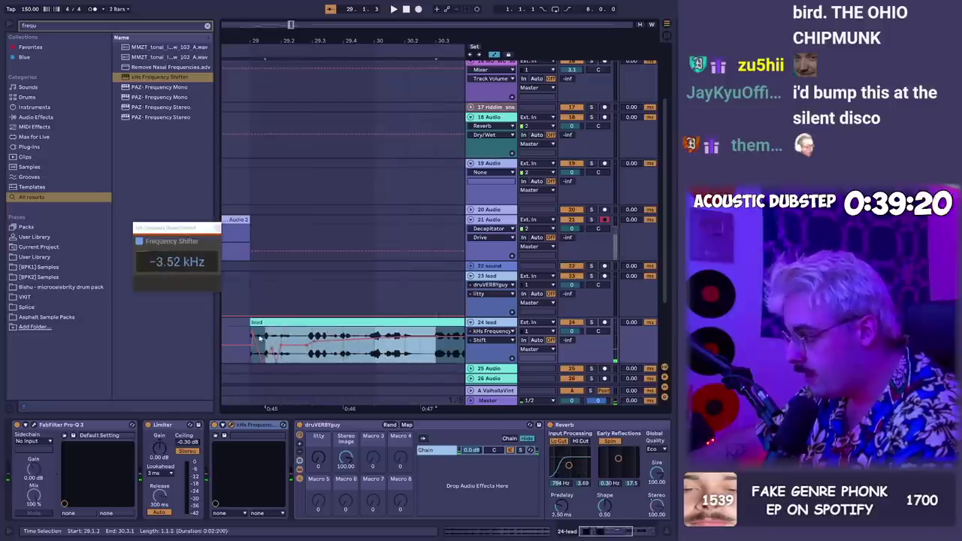
key(space)
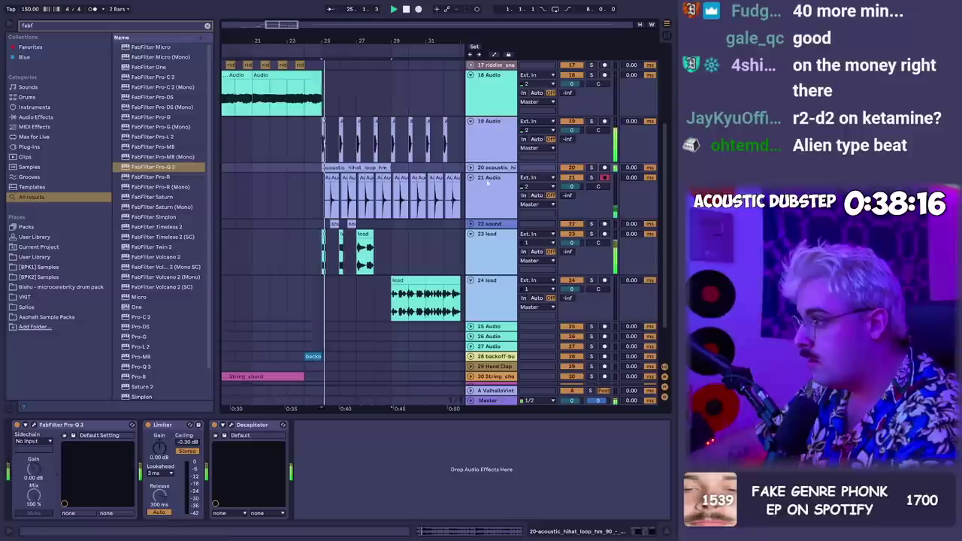
Duplicate the acoustic hi-hat loop to fill bars 29 to 33 and inspect both clips' settings
click(472, 167)
key(ctrl+d)
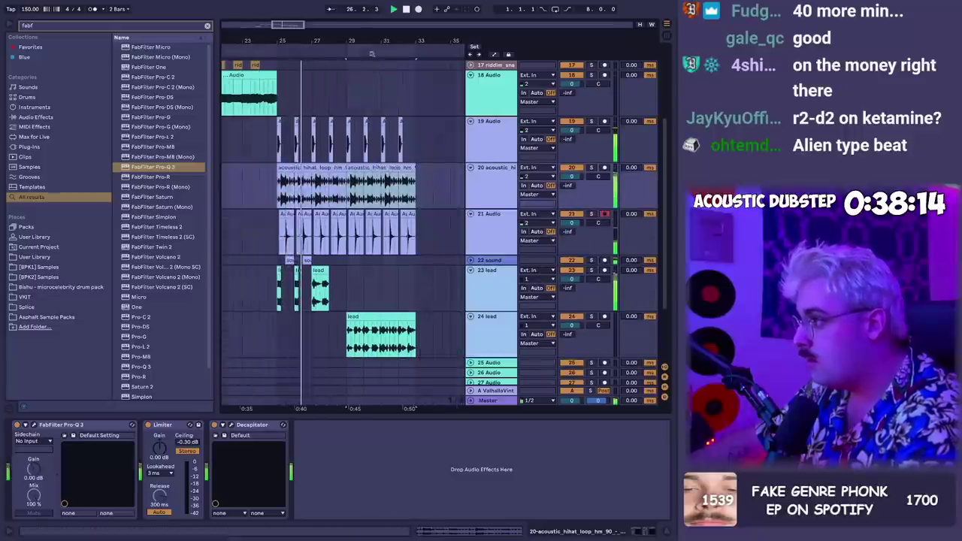
drag(372, 54, 367, 29)
drag(342, 175, 319, 179)
key(shift+Tab)
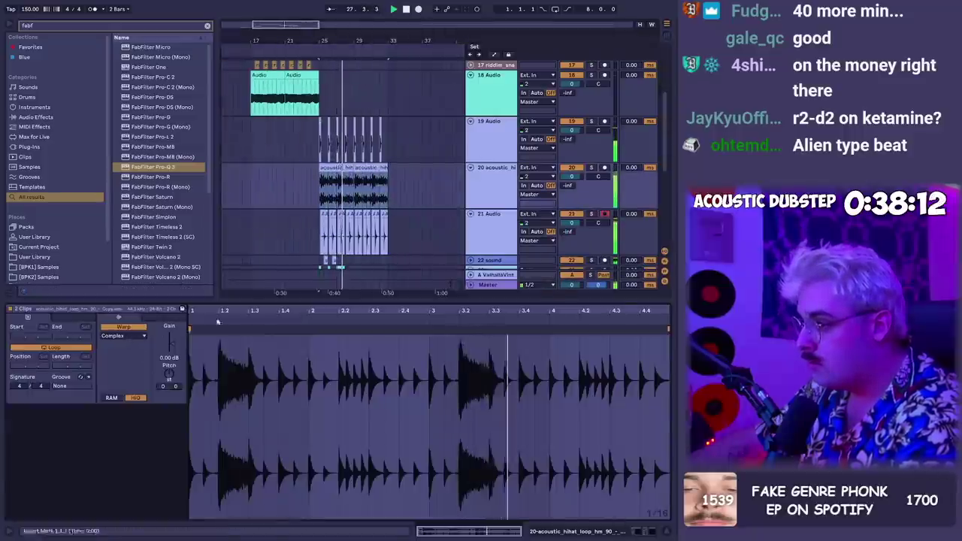
key(shift+Tab)
drag(367, 42, 352, 72)
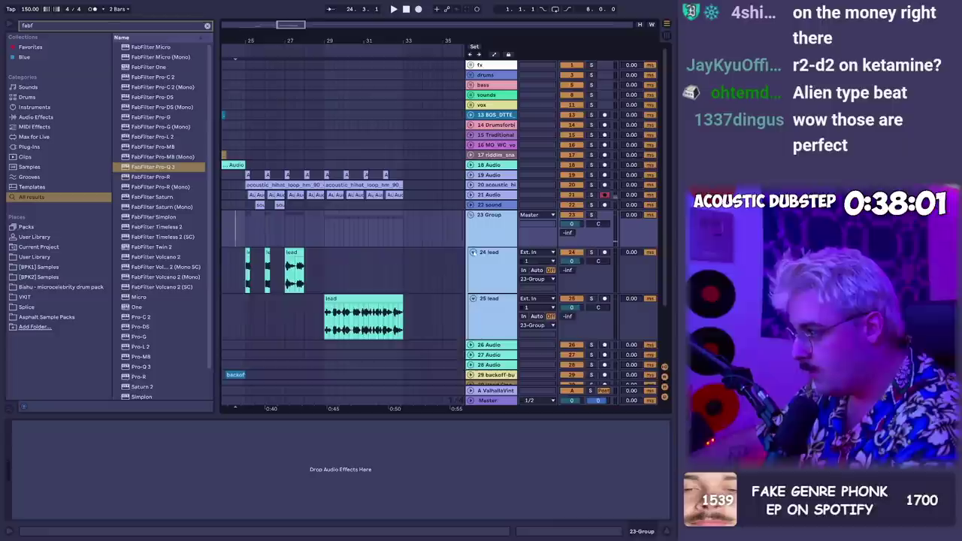
Add an audio track below the folded lead and record a channel 2 microphone take on it from bar 25
click(473, 253)
click(493, 253)
key(ctrl+t)
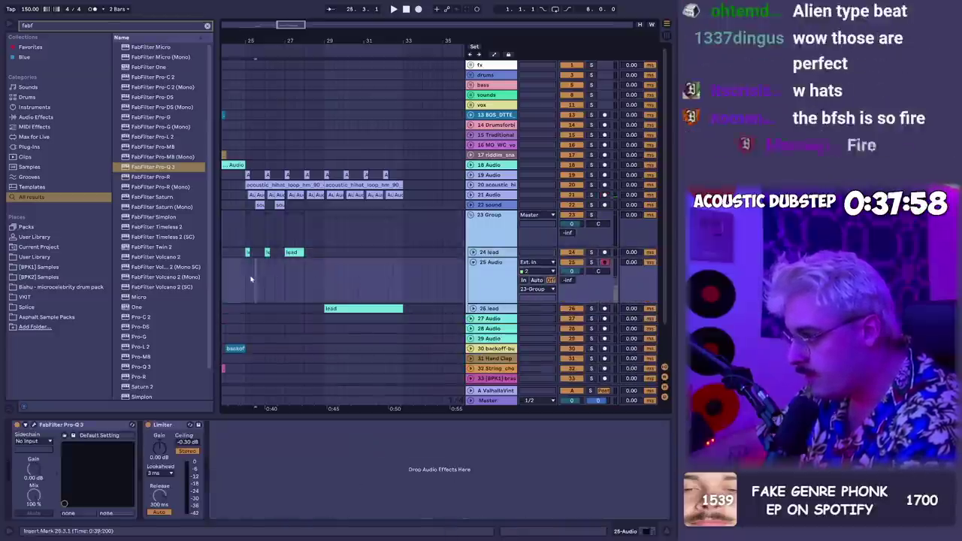
click(418, 9)
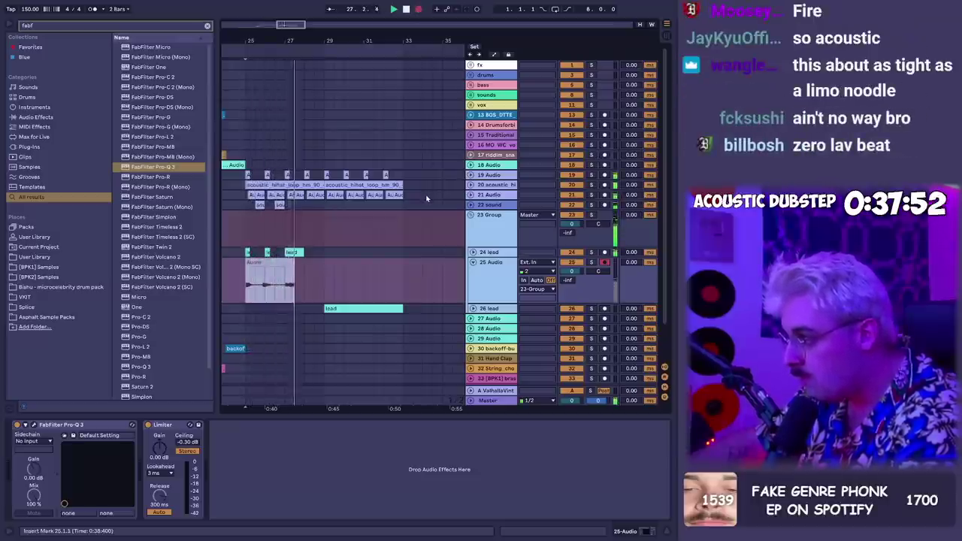
key(space)
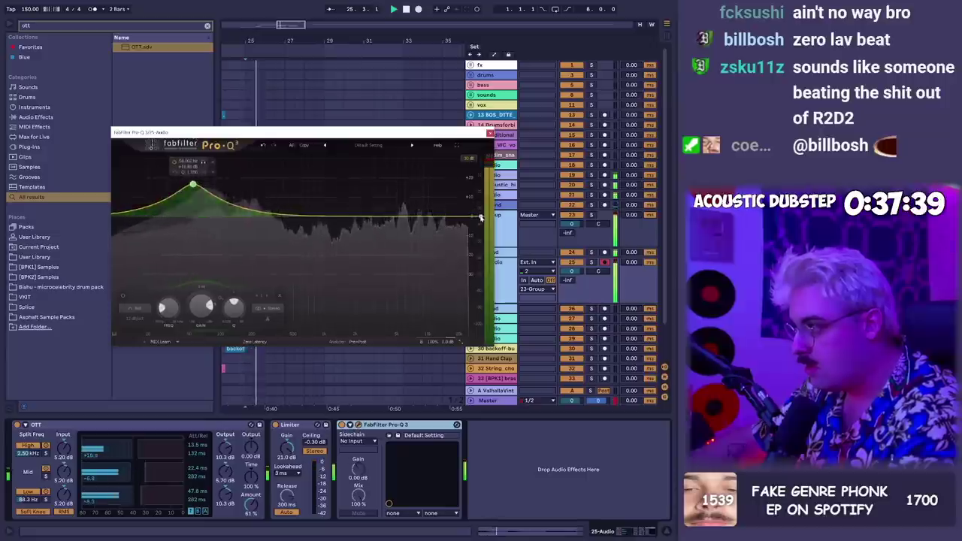
Adjust the FabFilter Pro-Q 3 band after OTT and Limiter on the newly recorded track and close its window
drag(482, 218, 326, 228)
alt+shift+click(308, 211)
alt+shift+click(308, 211)
click(491, 134)
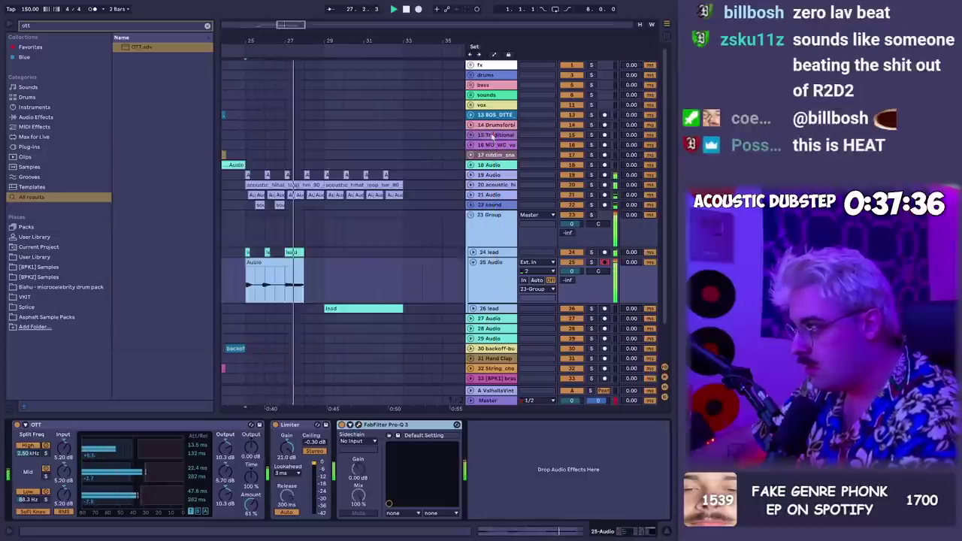
Copy the recorded take's final bar, from 27 to 28, to bar 29 and repeat it to fill the section up to bar 33
drag(321, 279, 242, 288)
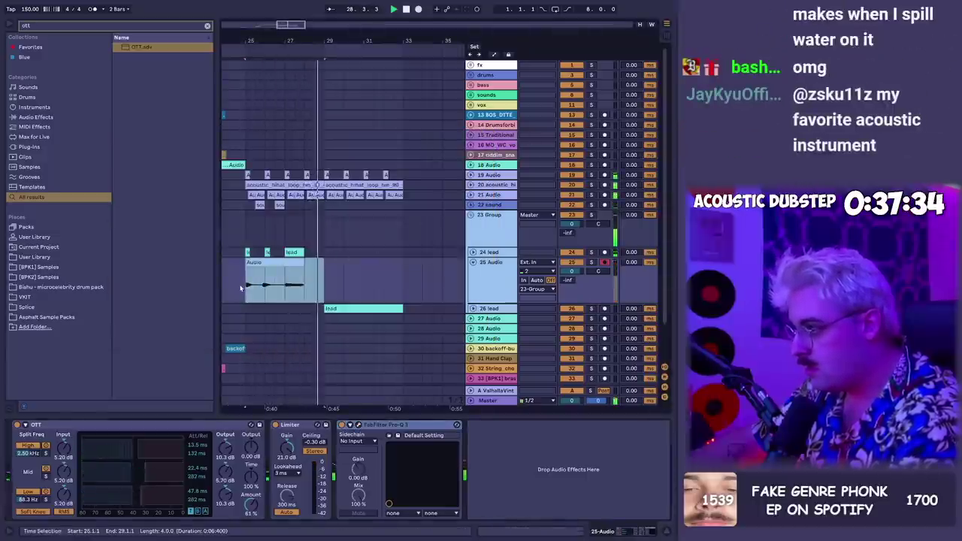
click(471, 308)
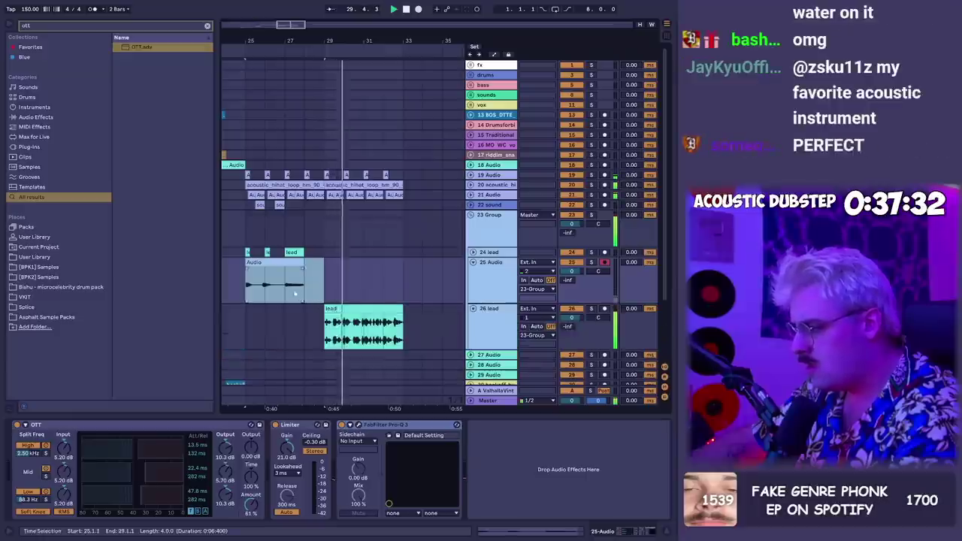
drag(303, 286, 285, 286)
key(ctrl+c)
click(325, 285)
key(ctrl+v)
key(ctrl+d)
key(ctrl+d)
key(ctrl+d)
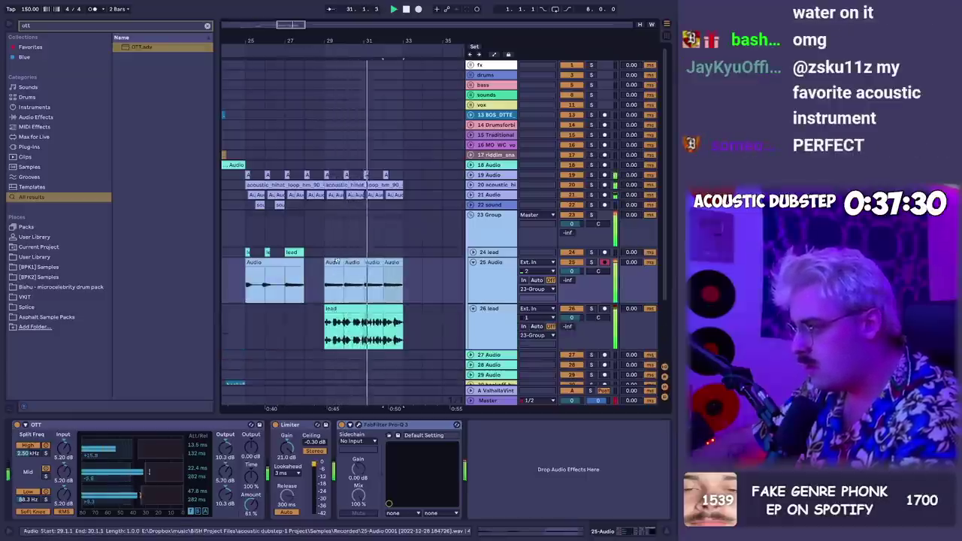
click(353, 262)
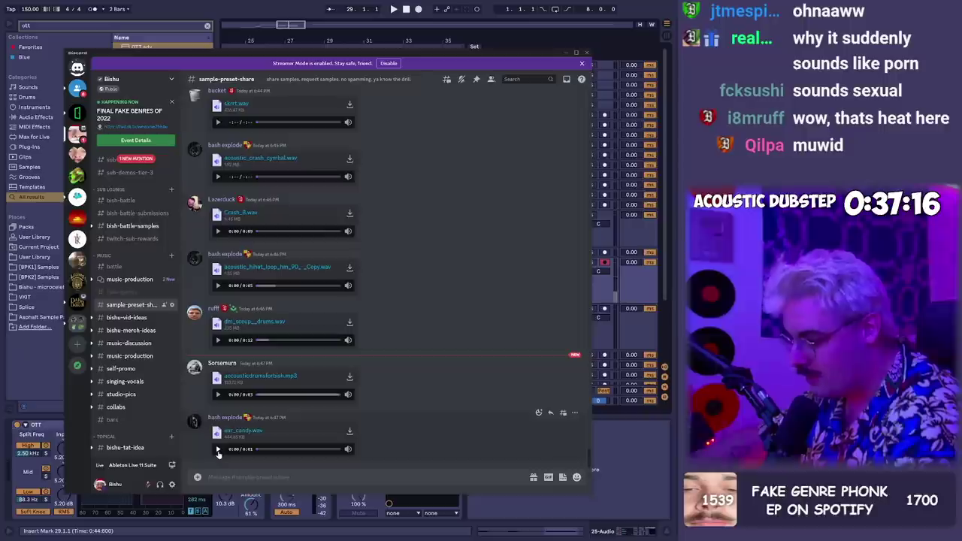
Preview and download ear_candy.wav from the Discord channel and place it at bar 28 on the 28 Audio track
click(218, 450)
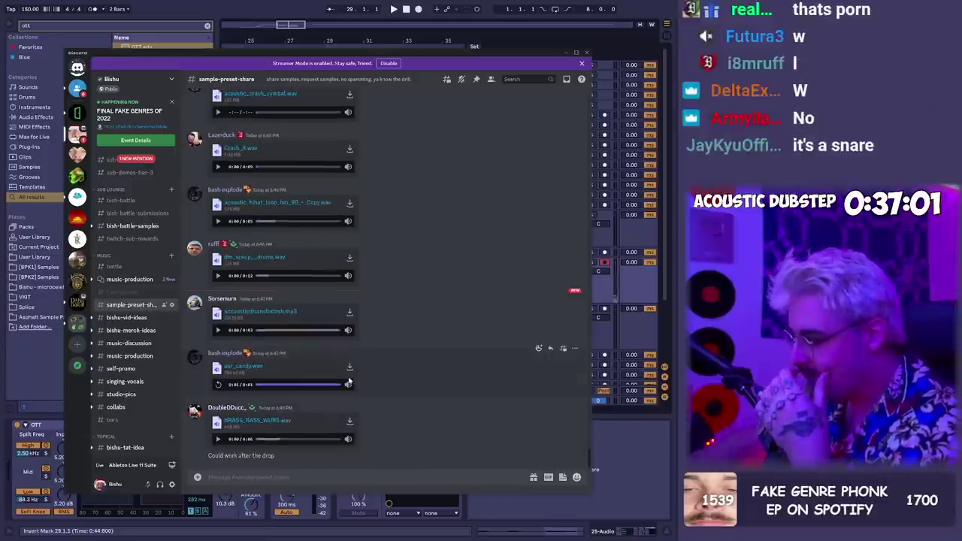
click(350, 366)
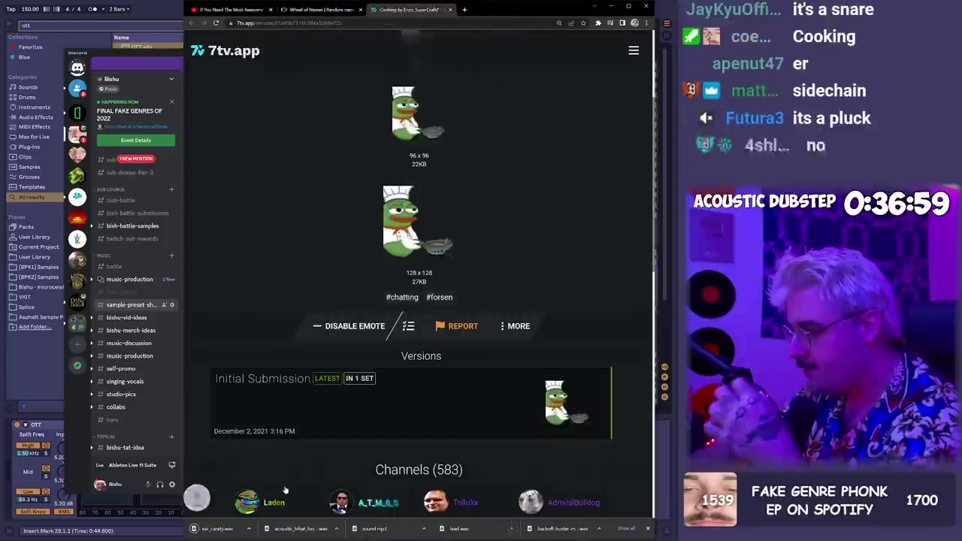
click(264, 529)
click(284, 503)
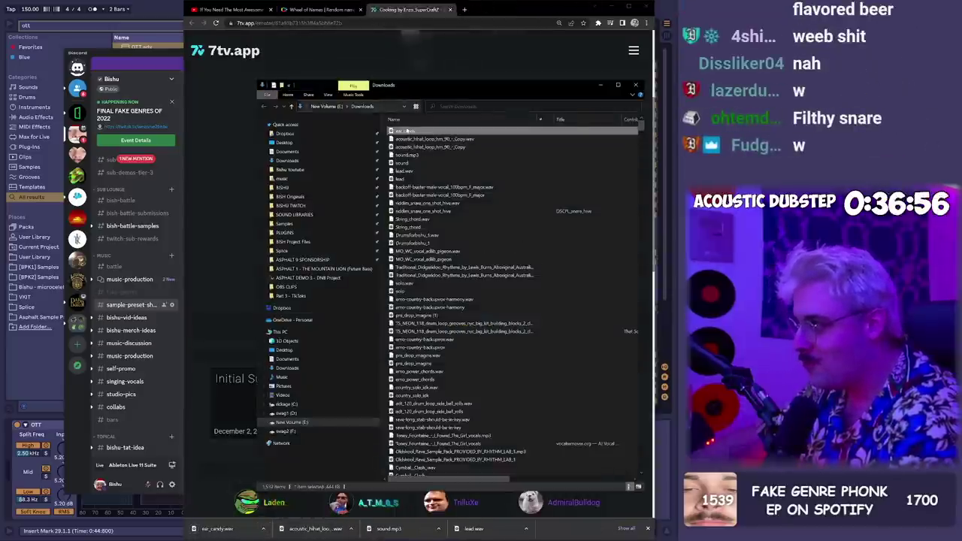
key(alt+Tab)
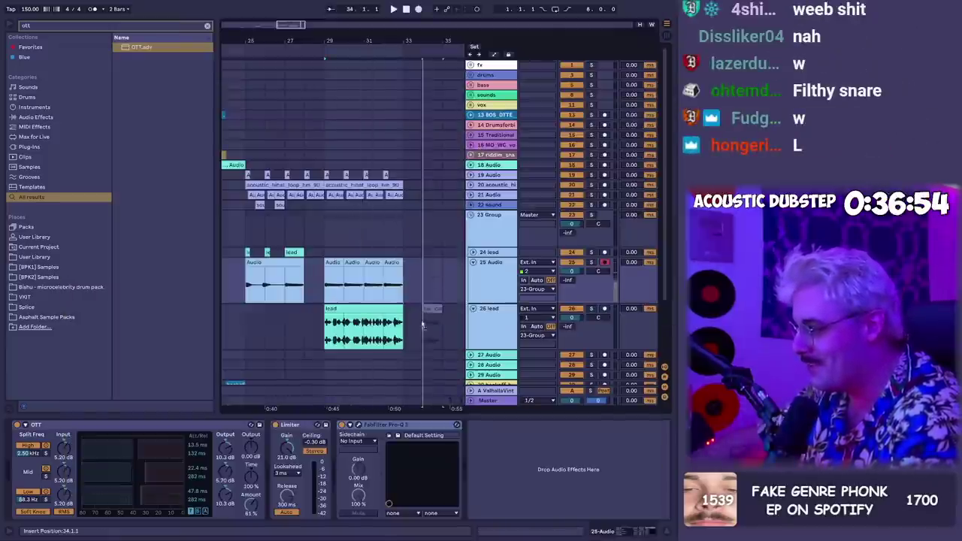
drag(410, 364, 412, 365)
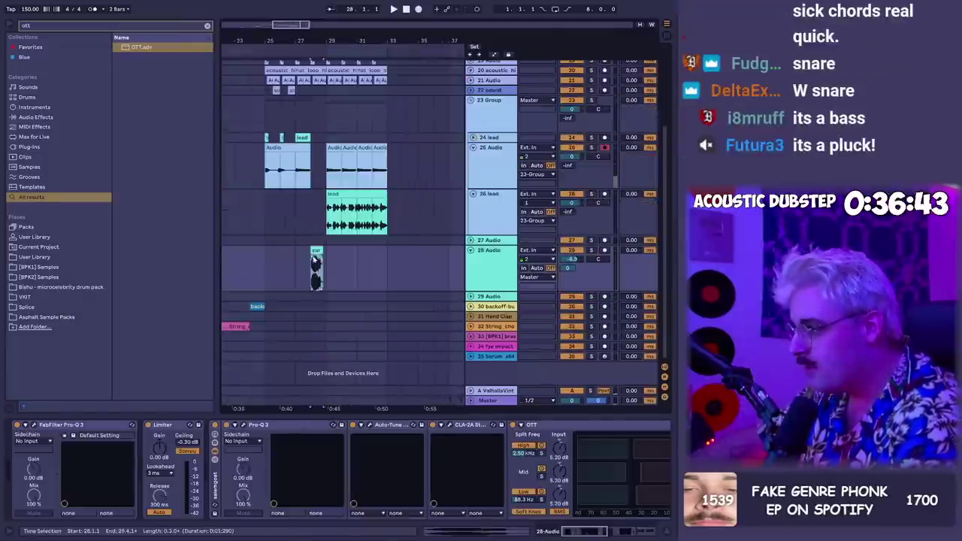
Play back the drop around the ear_candy clip at bar 28 and fold all tracks for an overview
scroll(322, 244, up, 3)
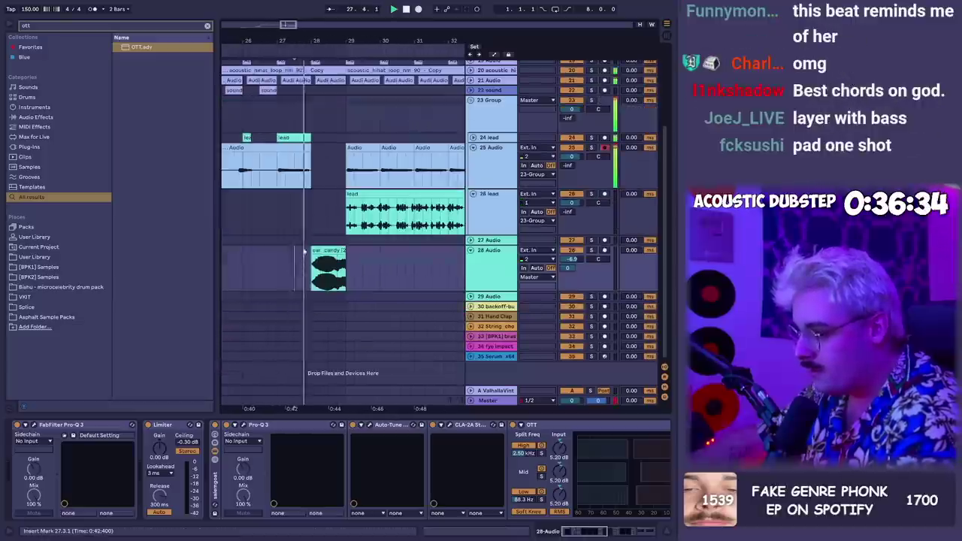
scroll(357, 63, down, 4)
scroll(332, 252, up, 5)
click(330, 252)
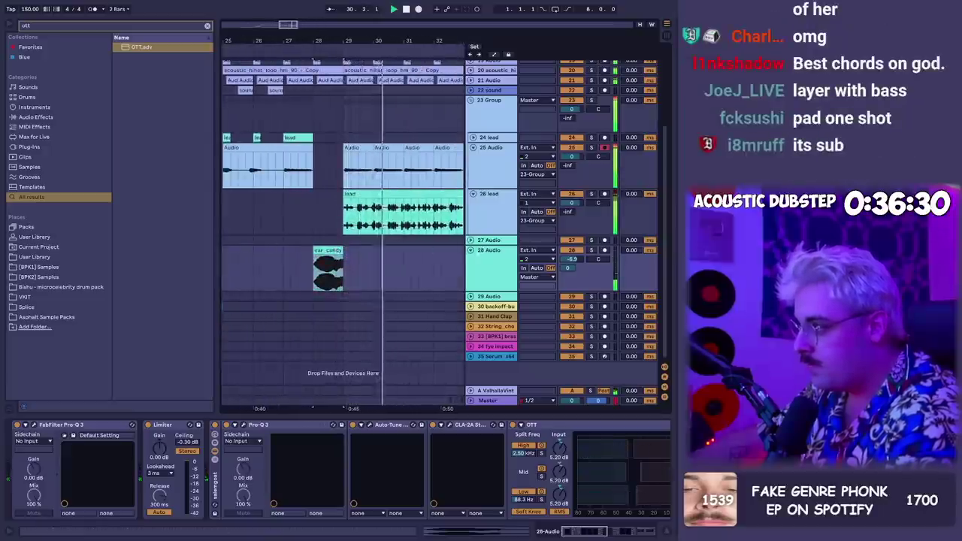
alt+click(470, 250)
scroll(338, 184, down, 5)
scroll(337, 57, up, 3)
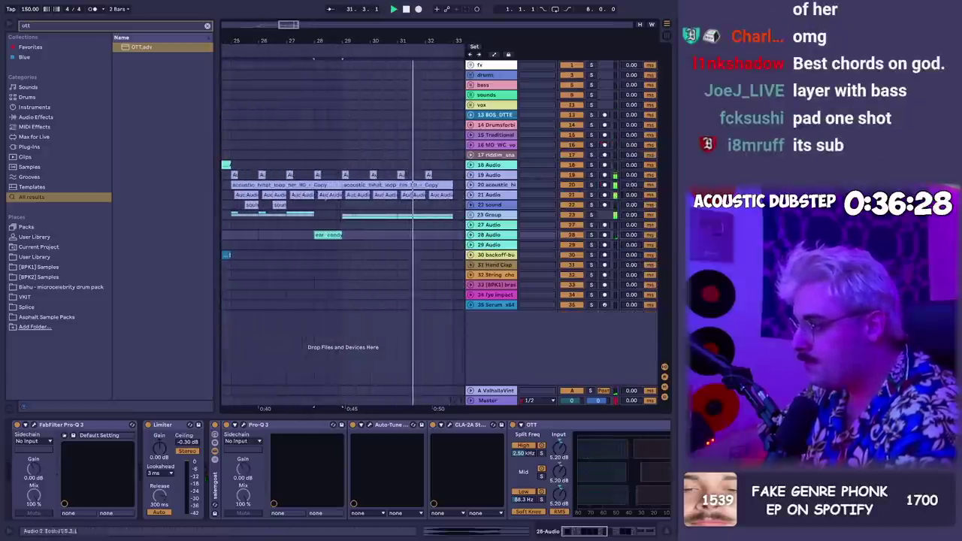
right_click(489, 216)
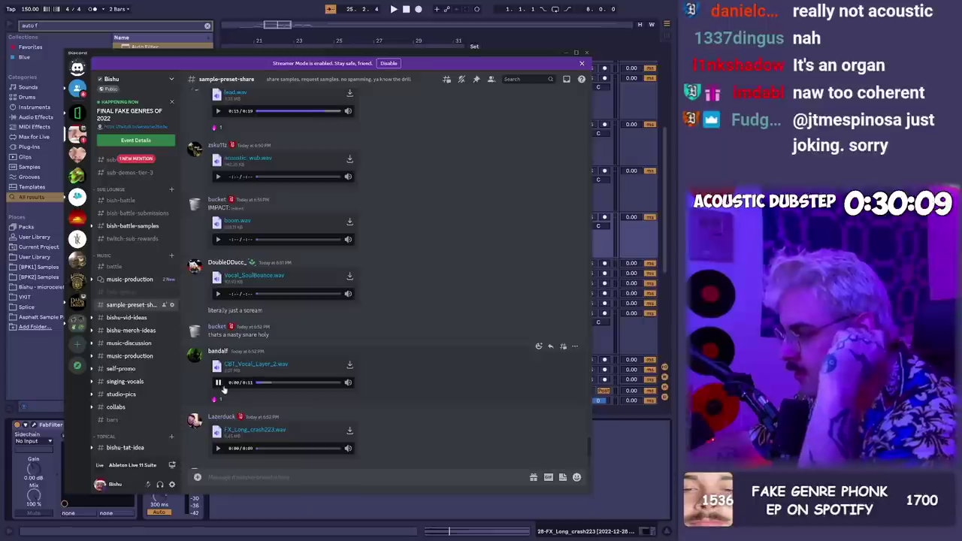
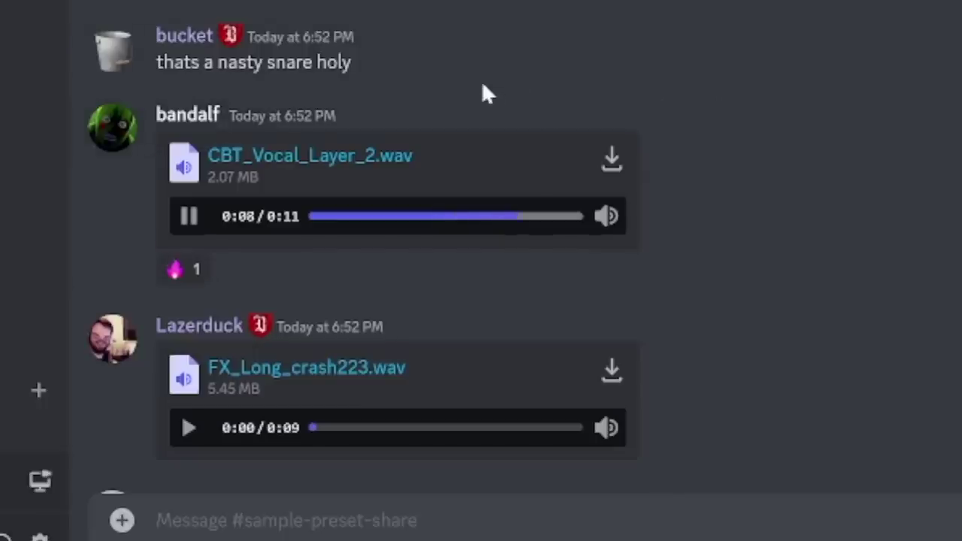
Download CBT_Vocal_Layer_2.wav from Discord, place it on its own track at bar 41 and audition it with the lead (1) clip
click(613, 171)
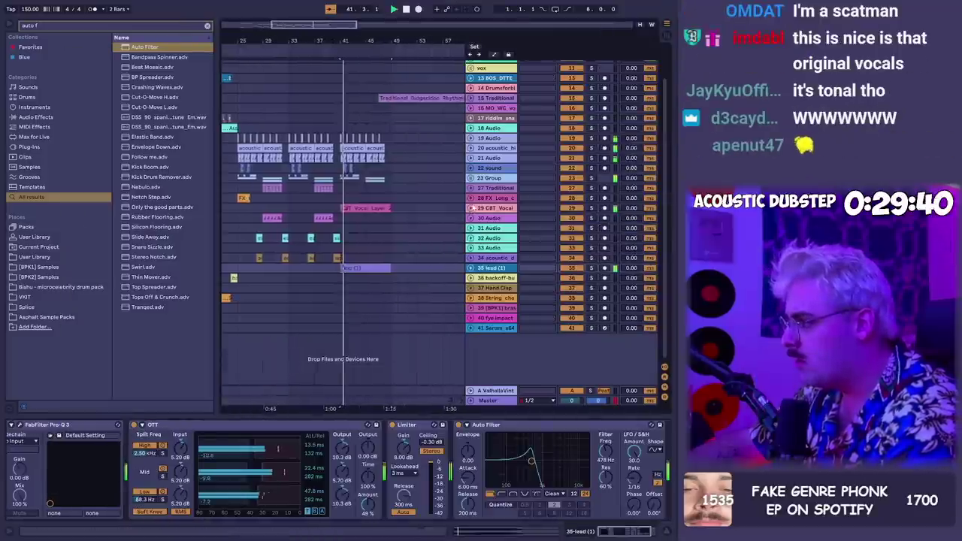
click(349, 208)
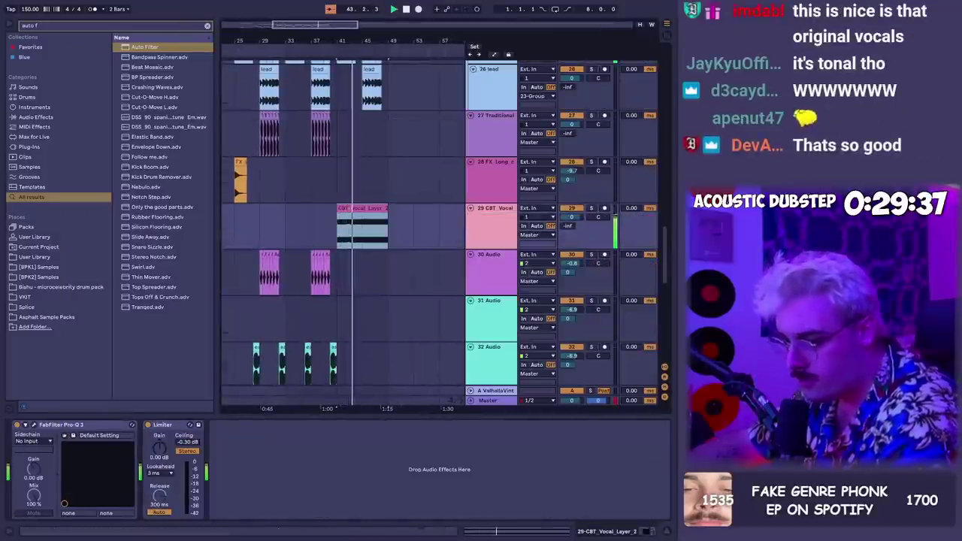
scroll(434, 320, down, 5)
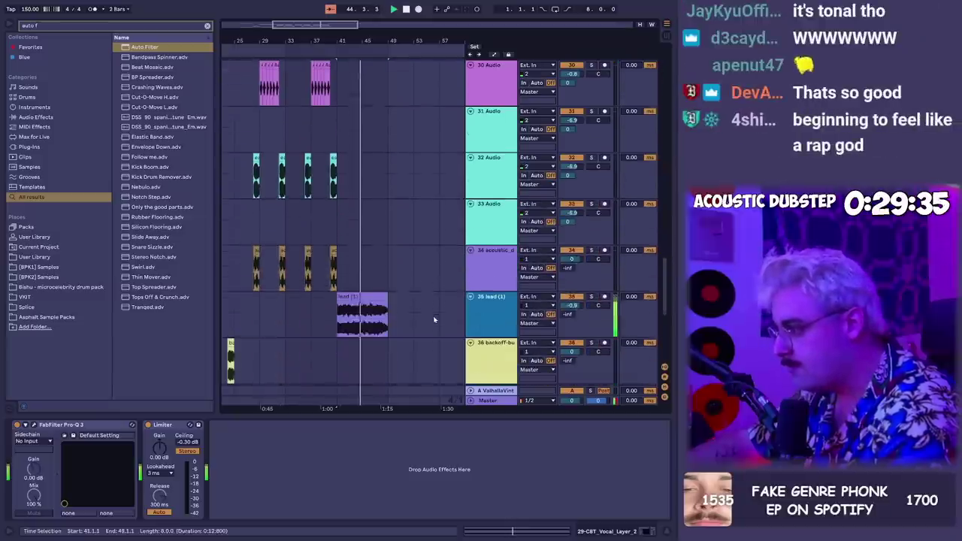
click(366, 308)
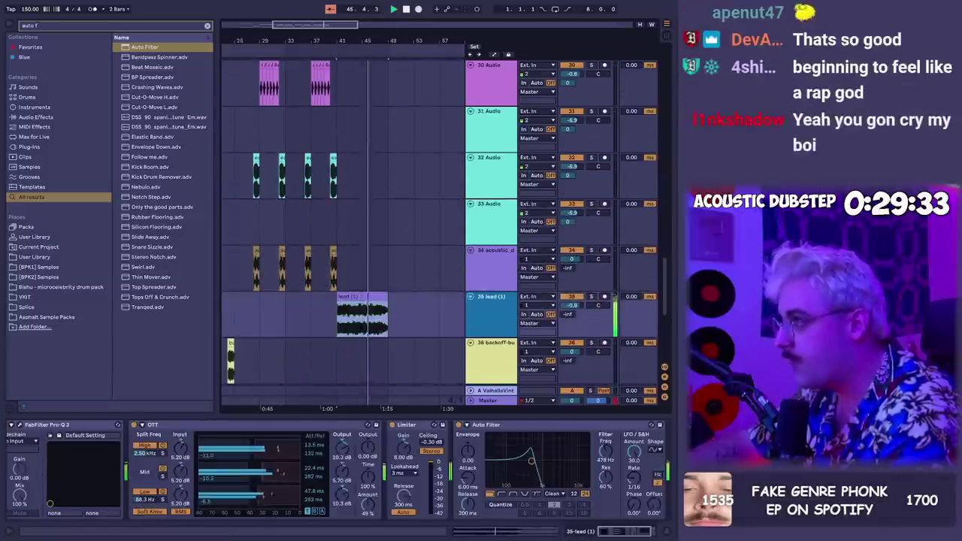
scroll(366, 308, up, 3)
scroll(366, 308, down, 3)
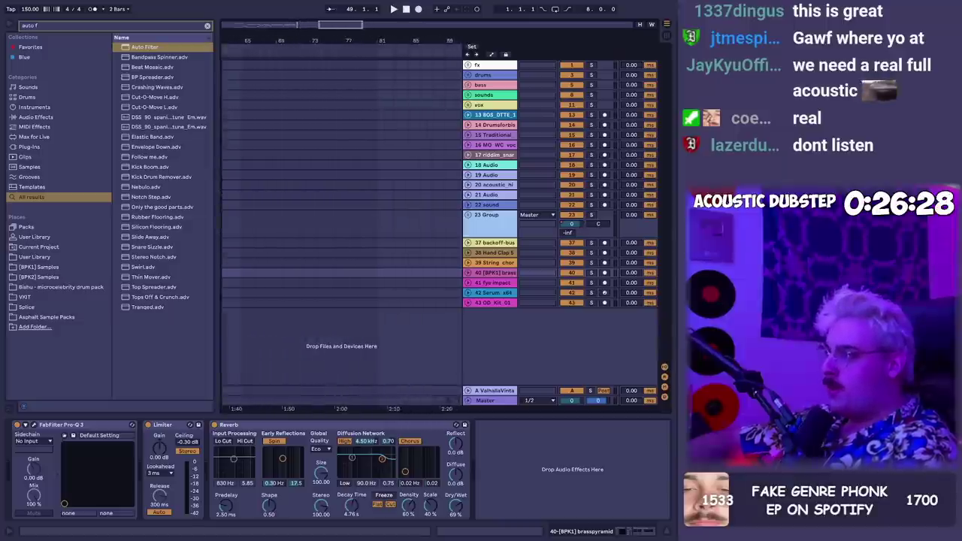
Set the insert position to bar 65 and group all tracks from fx through OD_Kit_01 into a single group
click(267, 218)
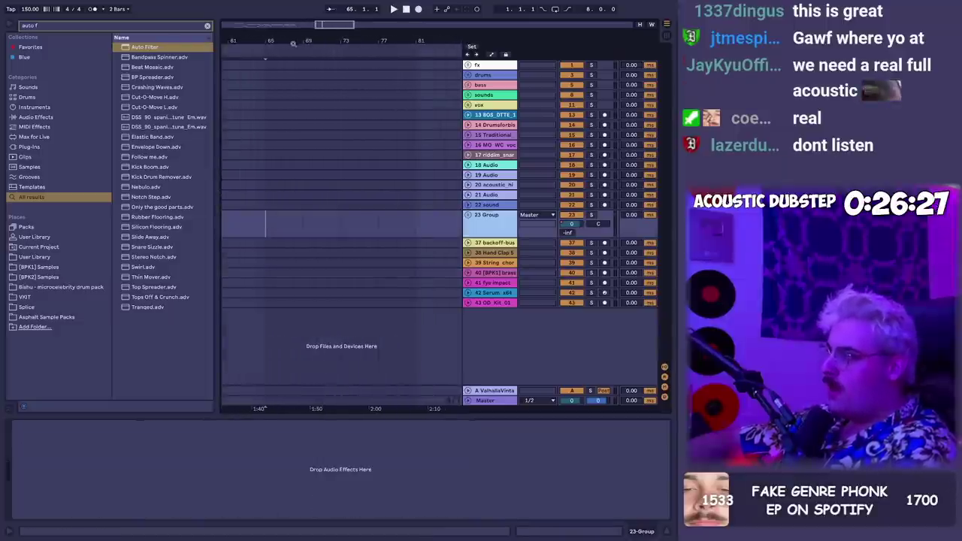
click(485, 65)
shift+click(489, 303)
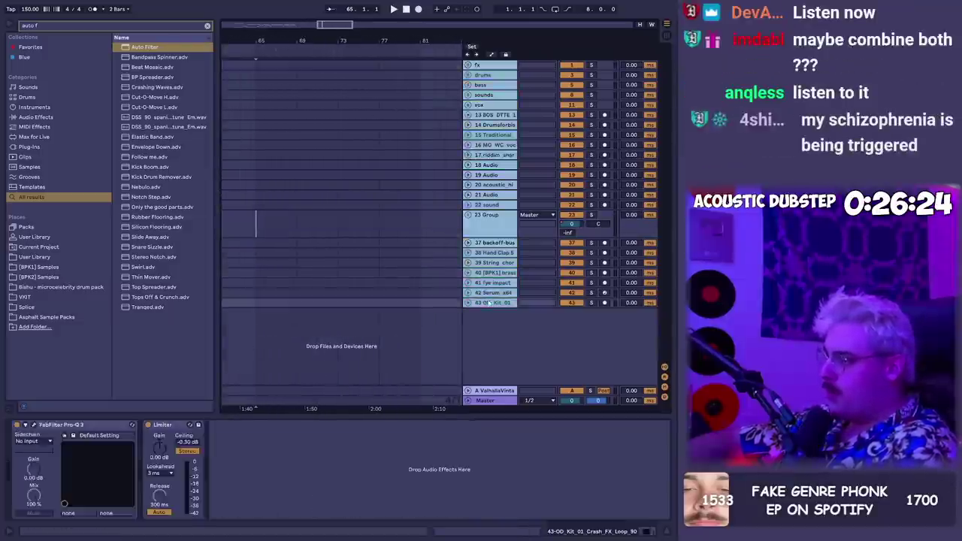
key(ctrl+g)
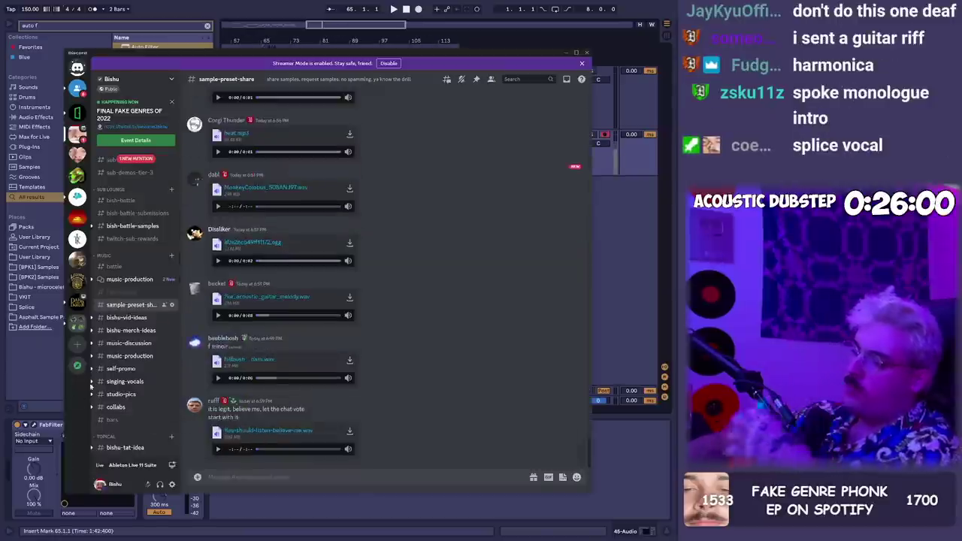
Return to Ableton Live, play the GFOTY_160 vocal loop at bar 65 and examine its clip settings
click(45, 357)
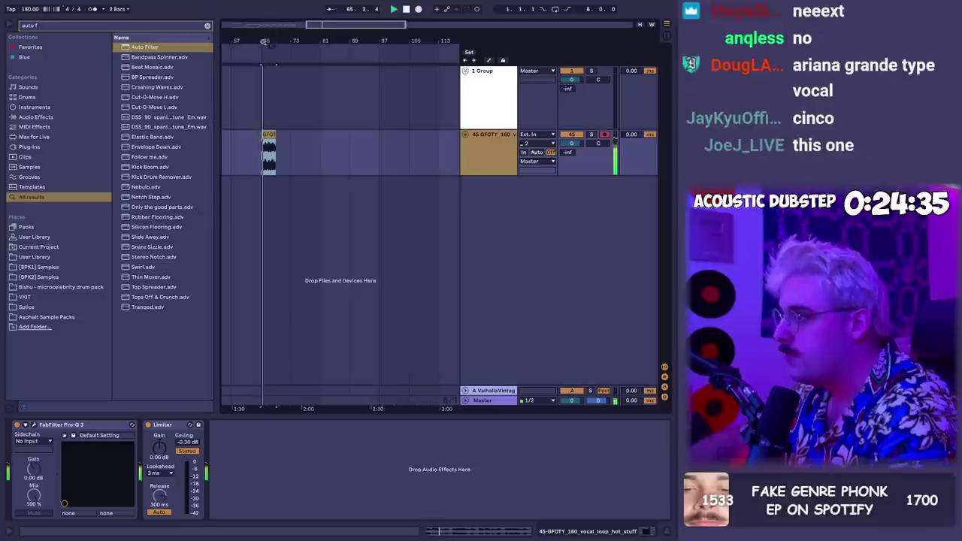
drag(264, 43, 268, 112)
double_click(311, 133)
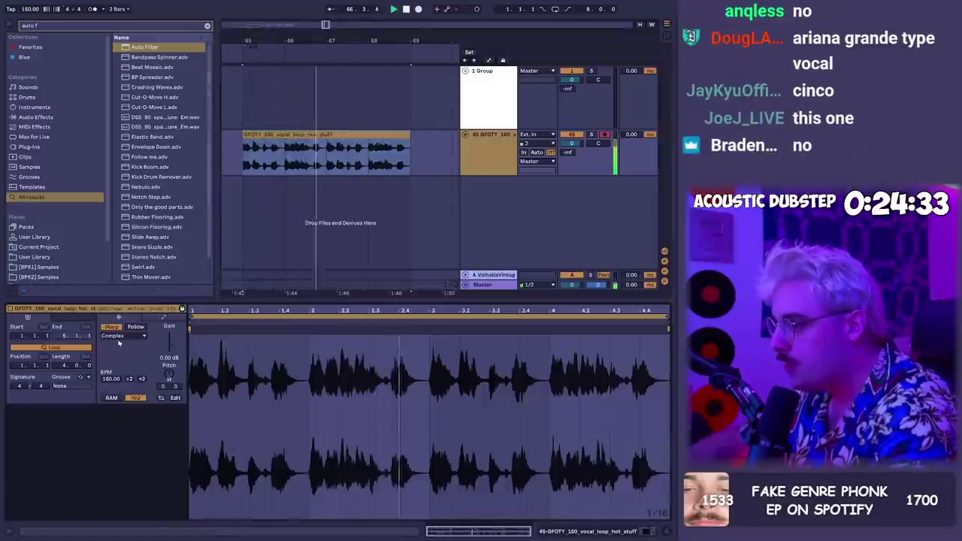
key(shift+Tab)
key(space)
Add an audio track and place the bishbattles samples "denial and error" at bar 65 and "SHIT MOTHS" at bar 69 on their own track
key(ctrl+t)
click(207, 26)
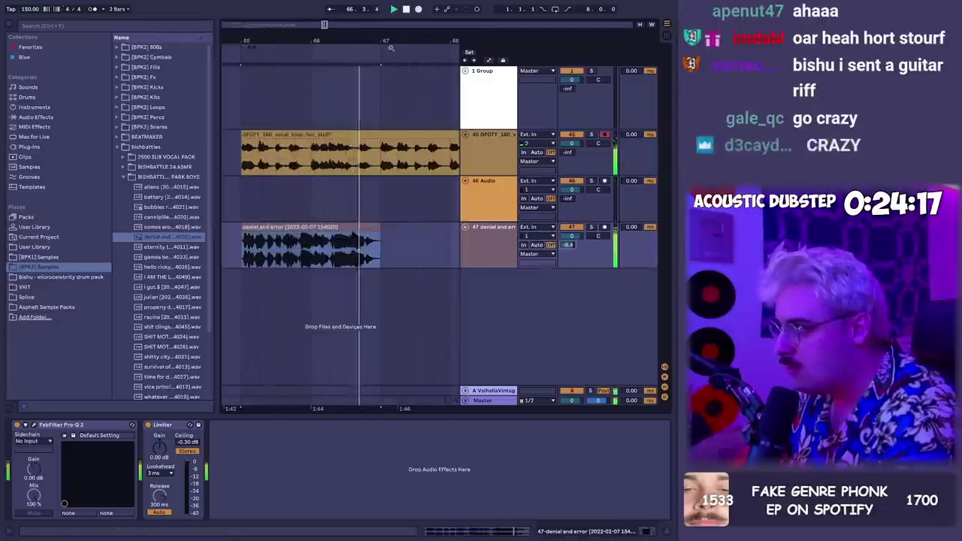
key(minus)
key(minus)
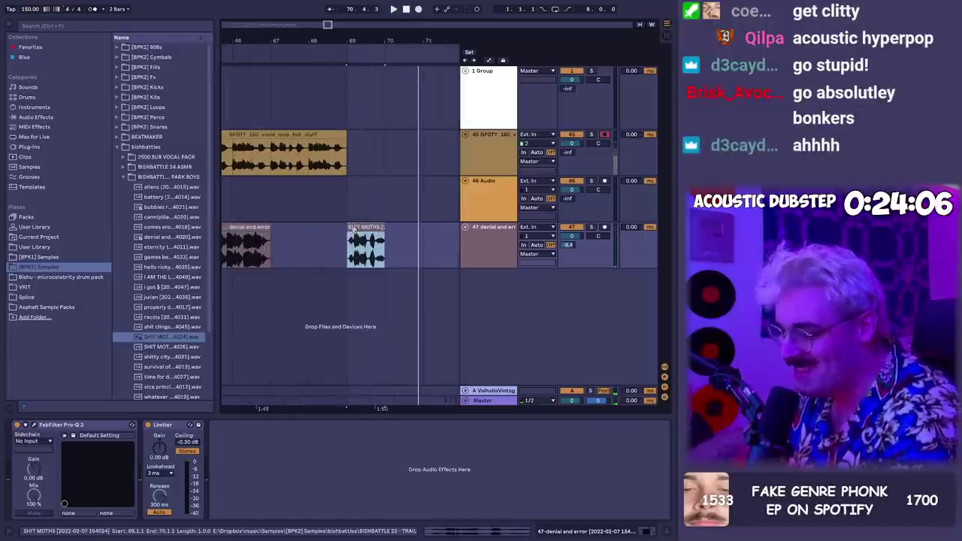
click(353, 232)
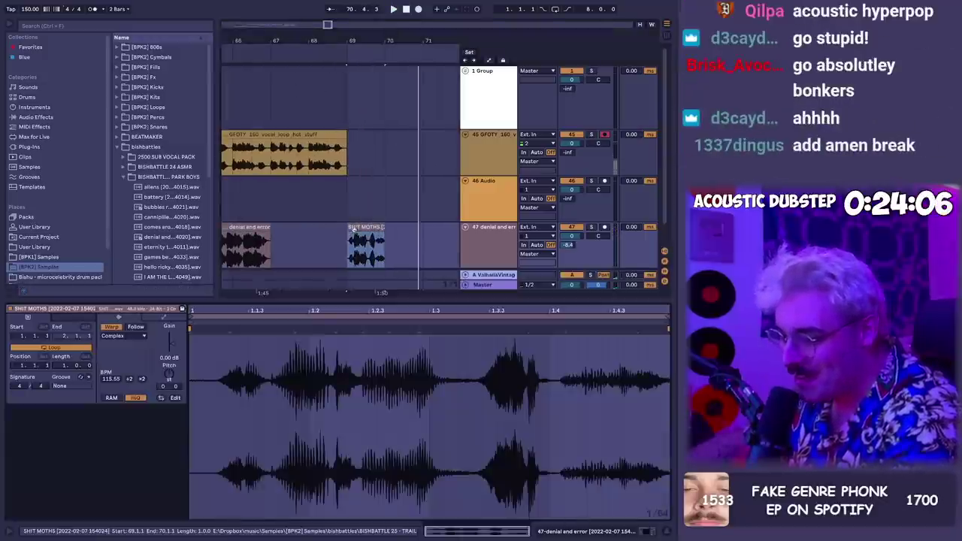
key(shift+Tab)
Bring the billbosh__bass_2 sample in at bar 69 on its own track, play it back and duplicate the clip
key(alt+Tab)
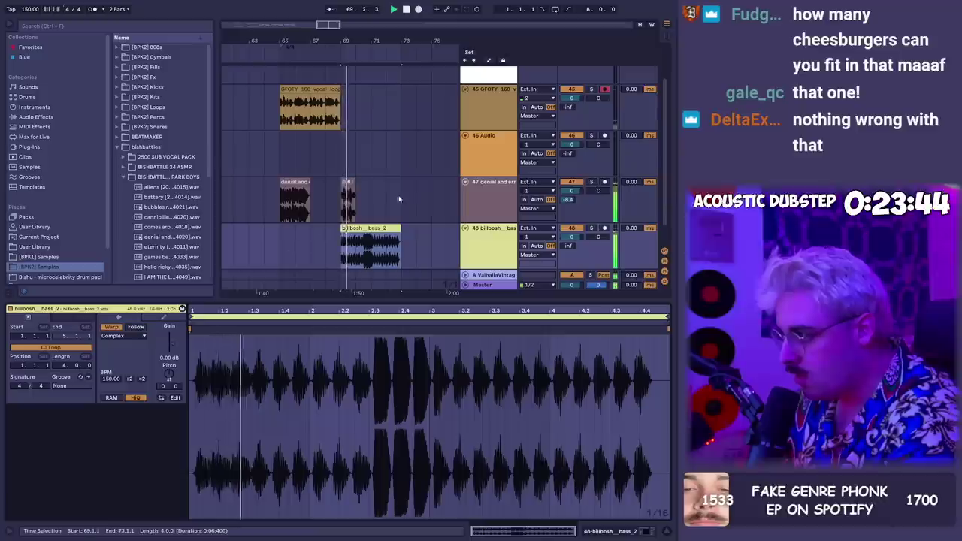
click(367, 228)
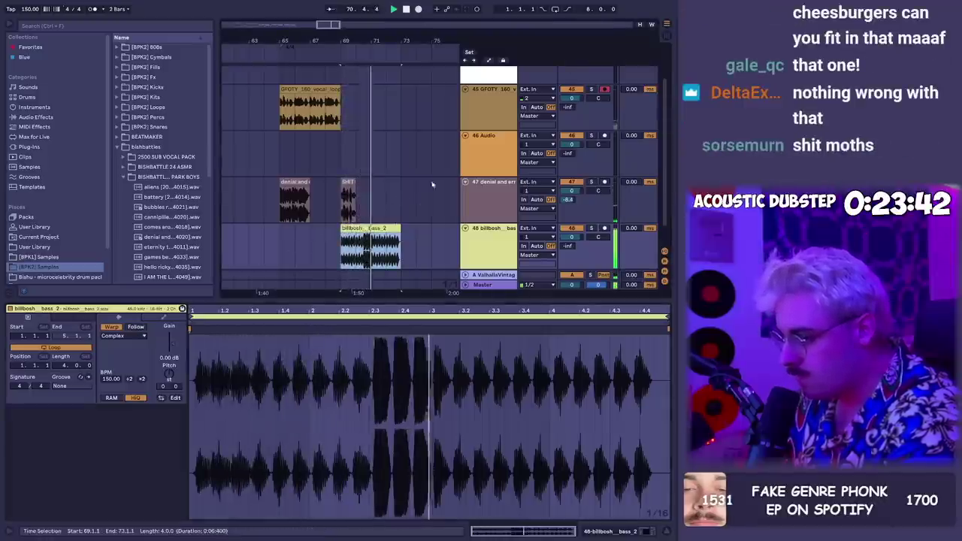
key(plus)
drag(396, 41, 394, 53)
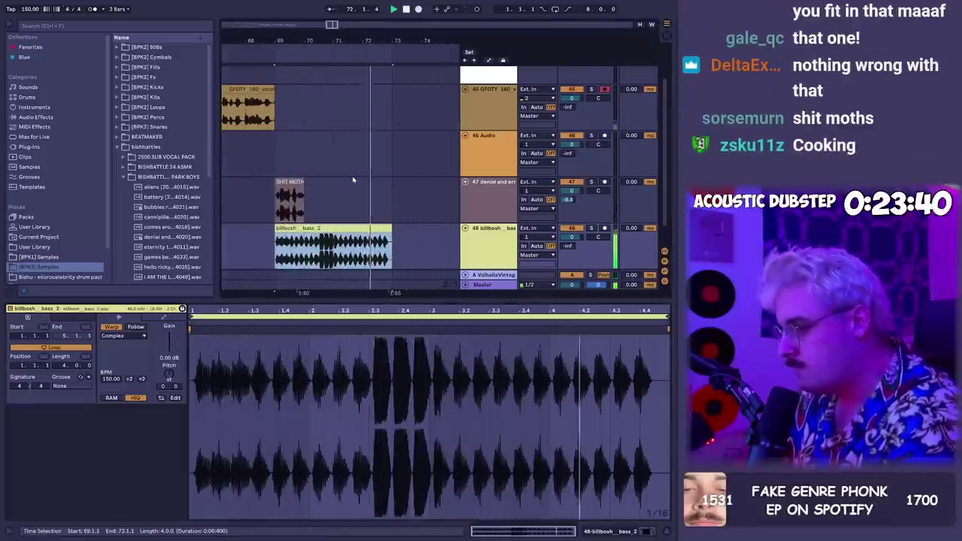
key(ctrl+d)
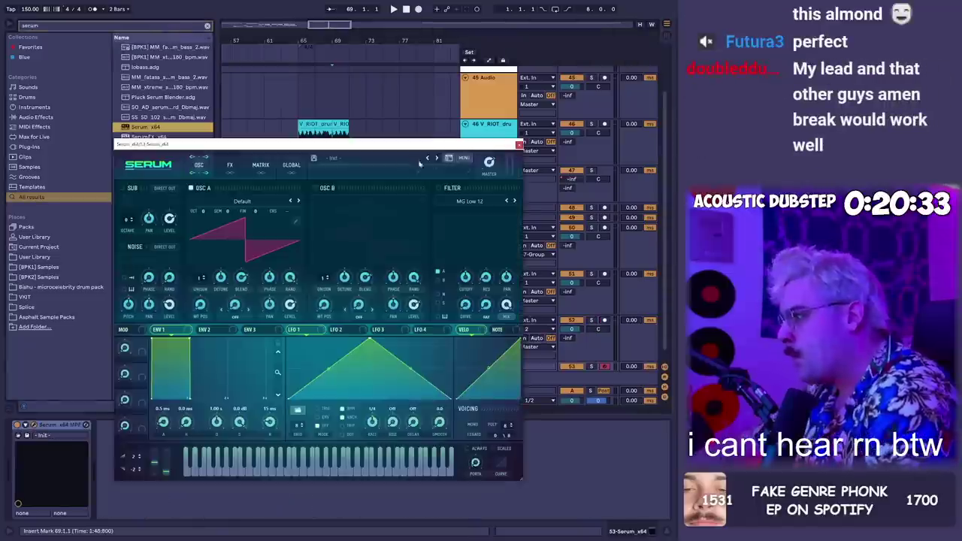
Load the SQ Buildings [GS] preset in Serum, unfold the Serum track and audition the sound
click(419, 161)
mouse_move(348, 225)
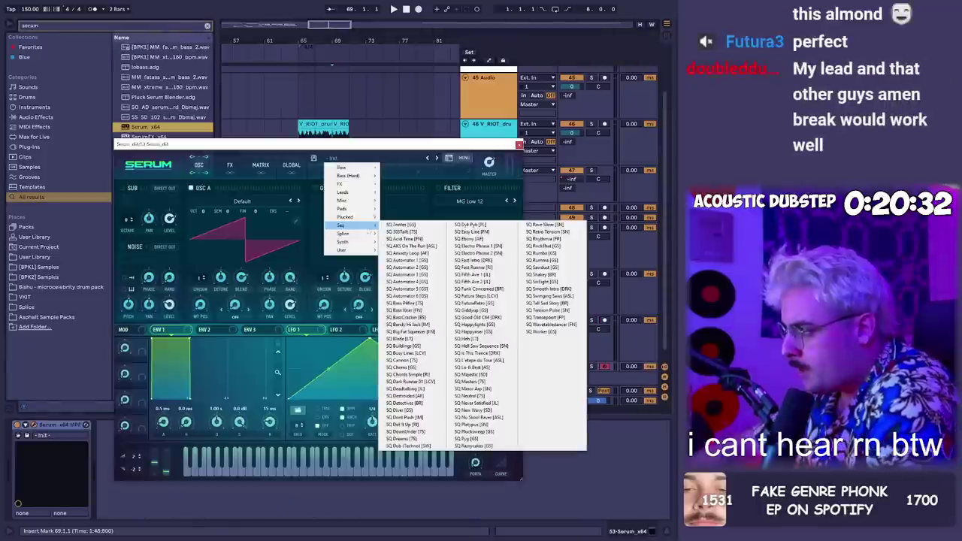
click(406, 346)
drag(474, 147, 404, 109)
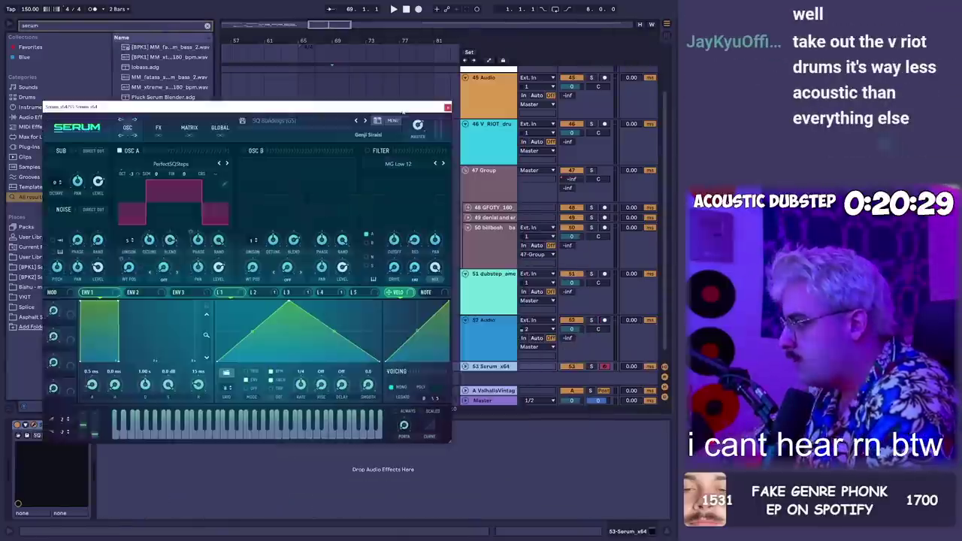
click(465, 366)
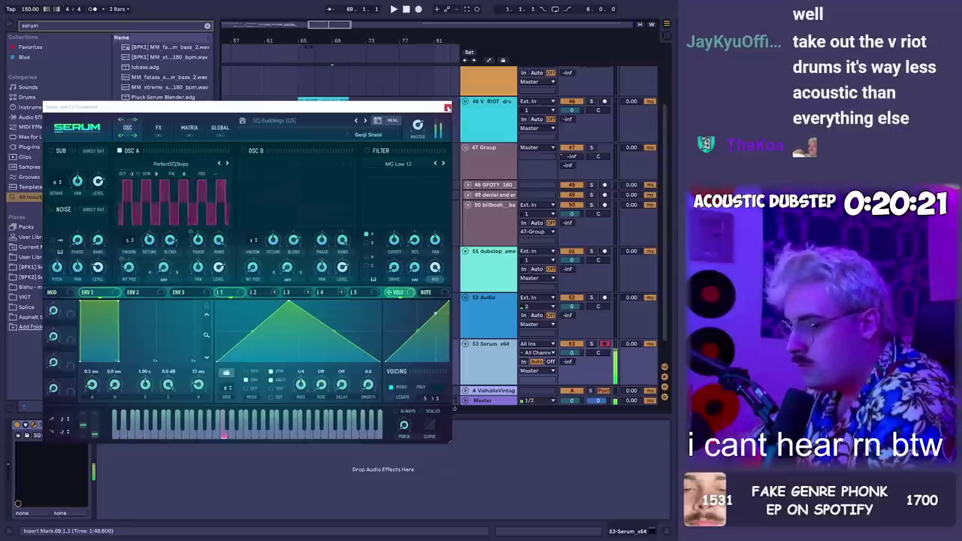
click(447, 108)
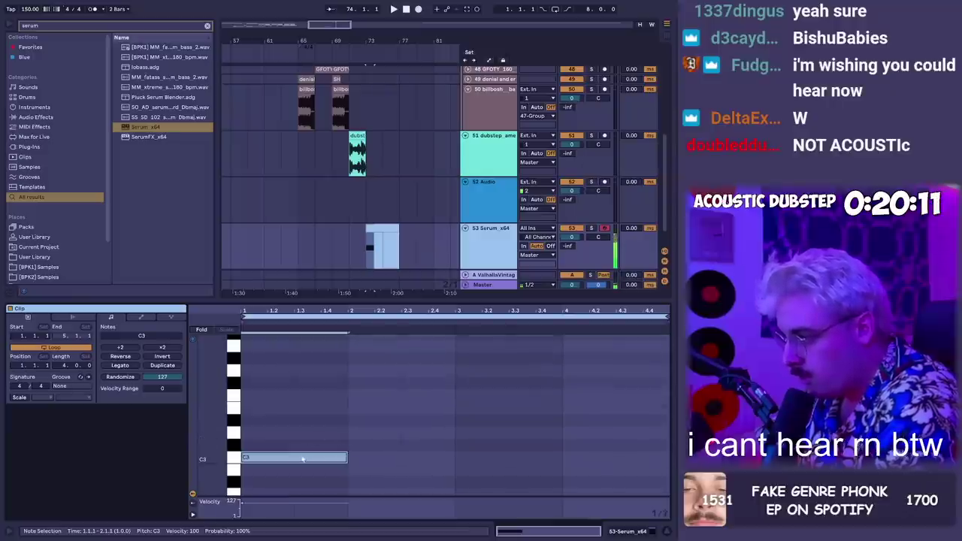
Write a four-bar progression of sustained chords in the Serum clip at bar 73
drag(303, 459, 297, 372)
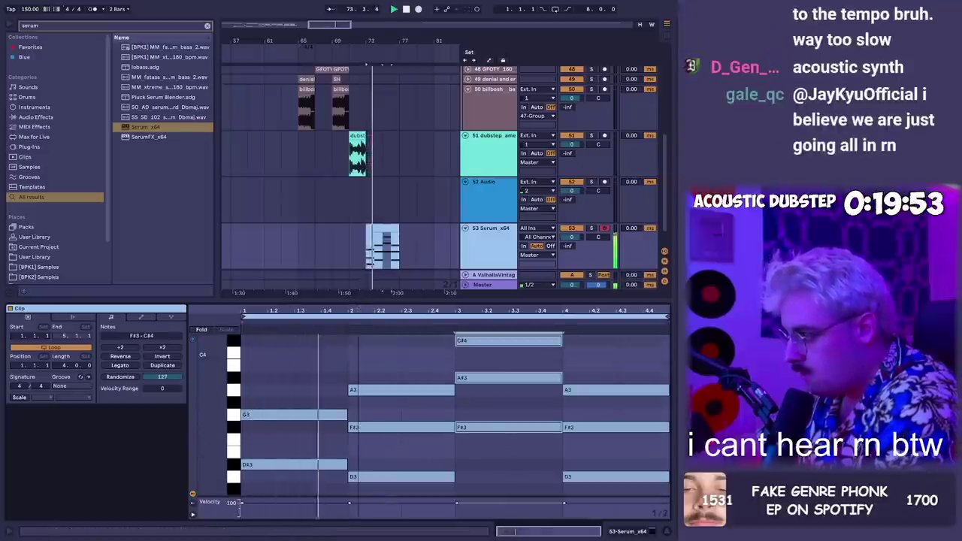
key(shift+Tab)
click(366, 339)
Find the Limiter in the browser and add it after Serum on the chord track
key(ctrl+f)
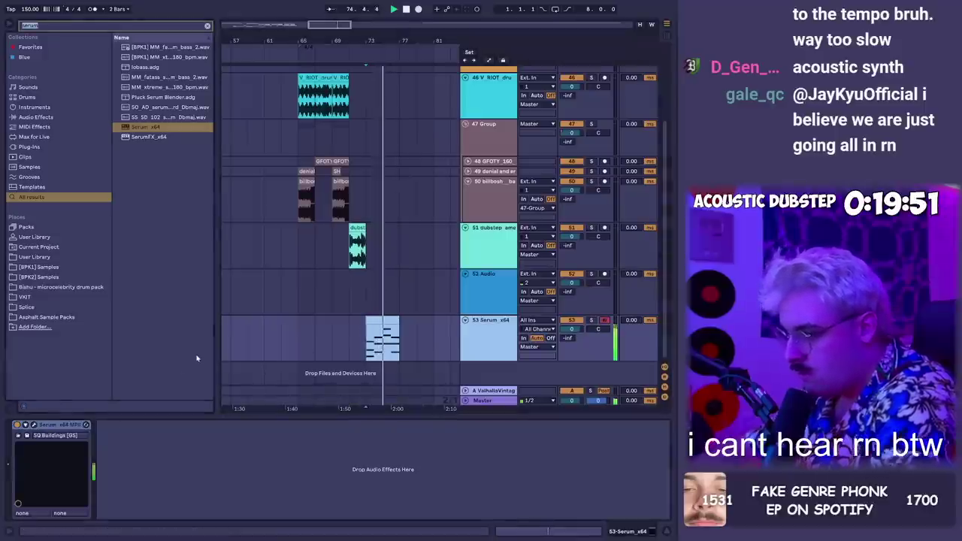
text(limiter)
key(Return)
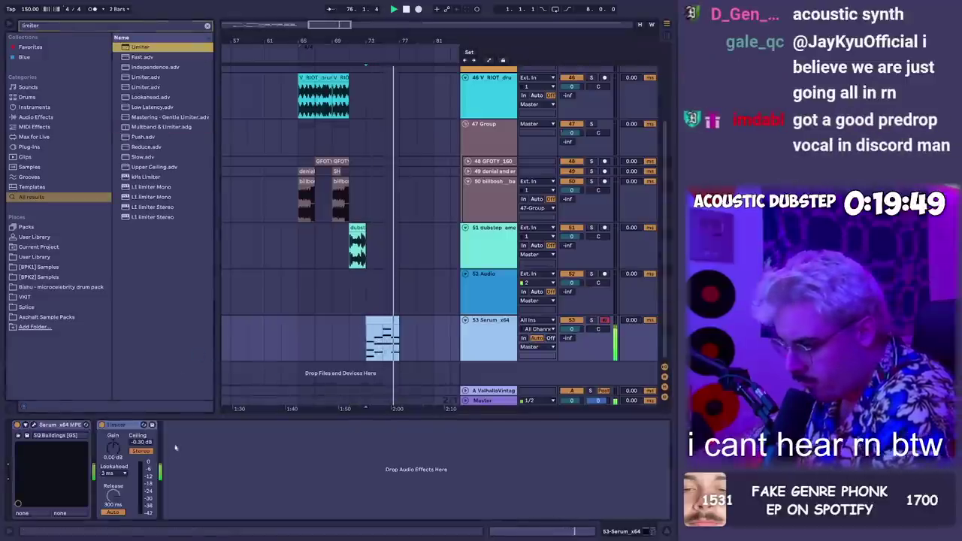
click(175, 448)
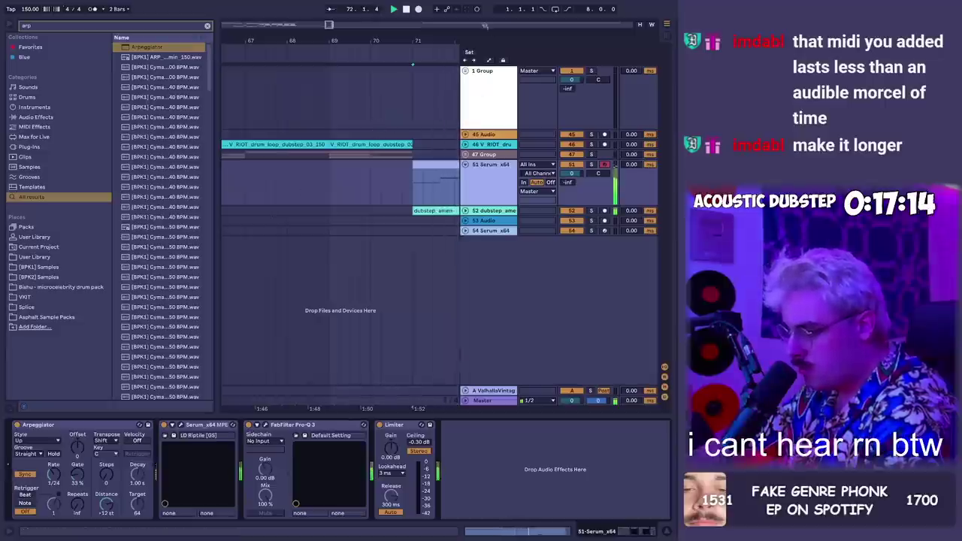
Stop playback, load a Drum Rack on its own track and create a MIDI clip on it from bar 65 to bar 69
drag(435, 37, 275, 31)
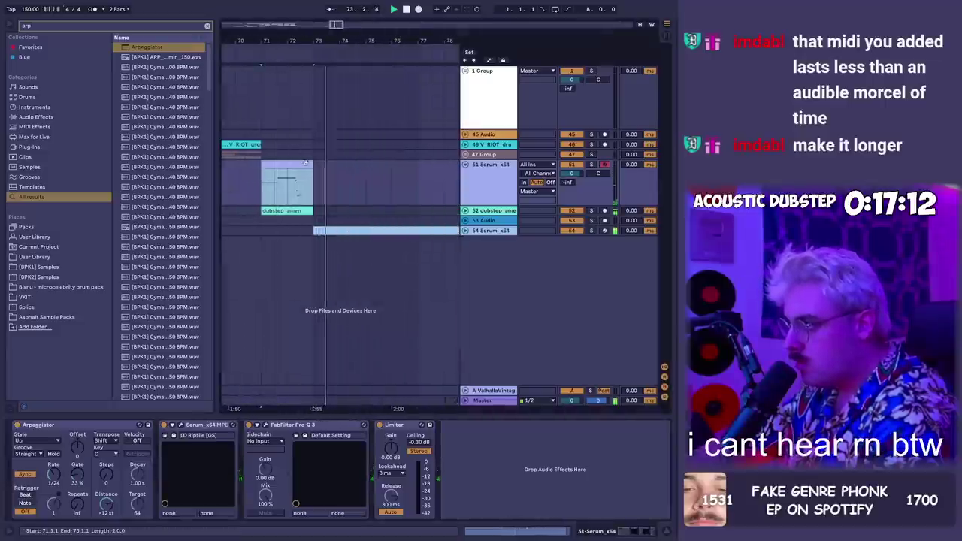
key(space)
key(ctrl+f)
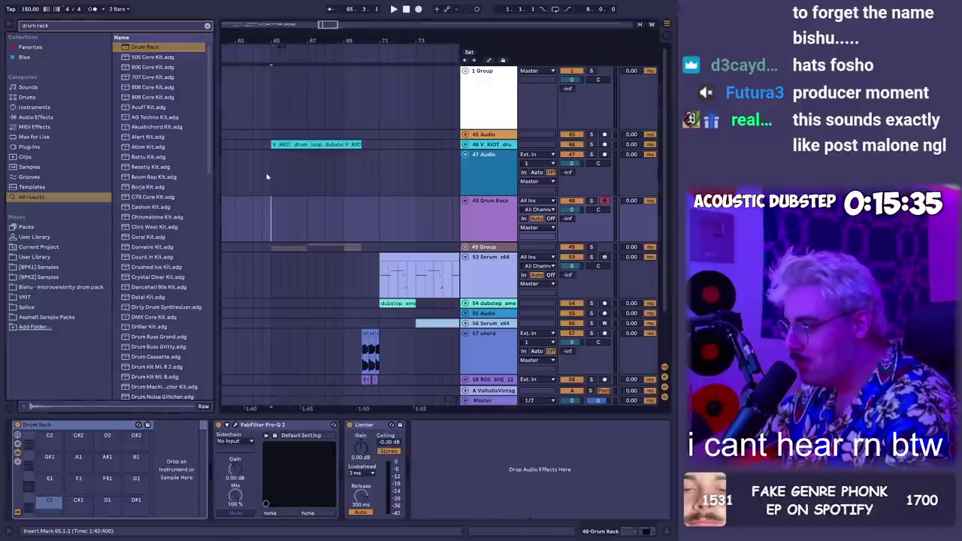
drag(267, 232, 359, 230)
key(ctrl+shift+m)
click(249, 307)
key(shift+Tab)
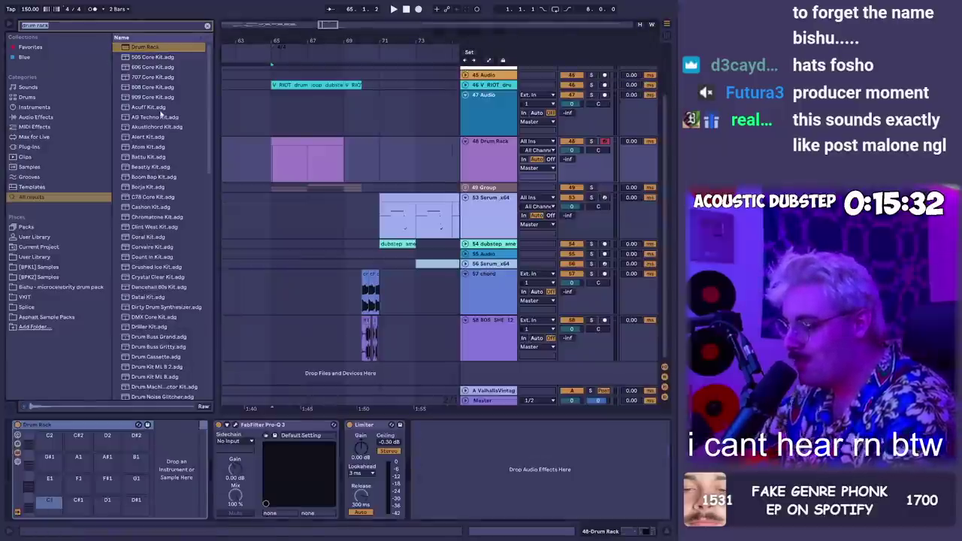
Search the browser for a reverb device and examine the arrangement around bar 73
key(ctrl+f)
text(crever)
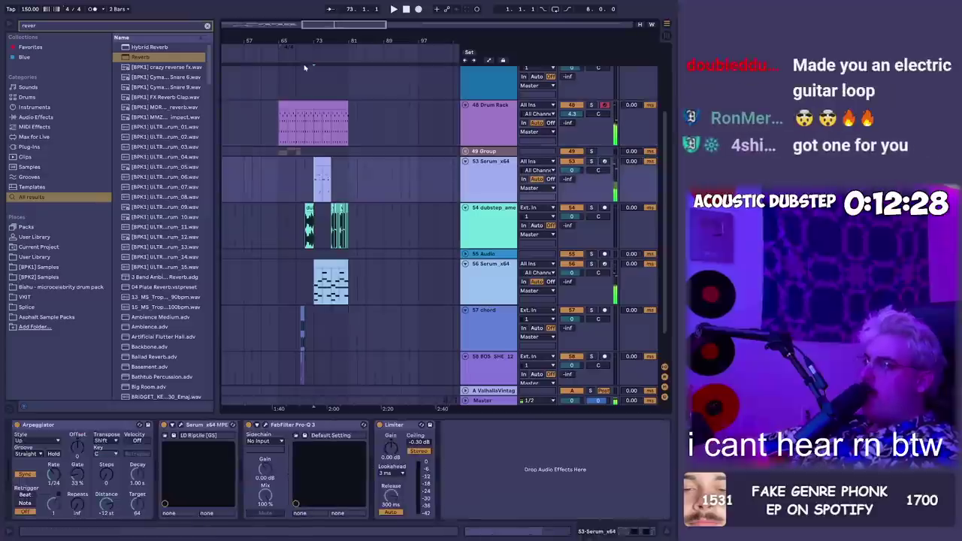
drag(313, 47, 317, 110)
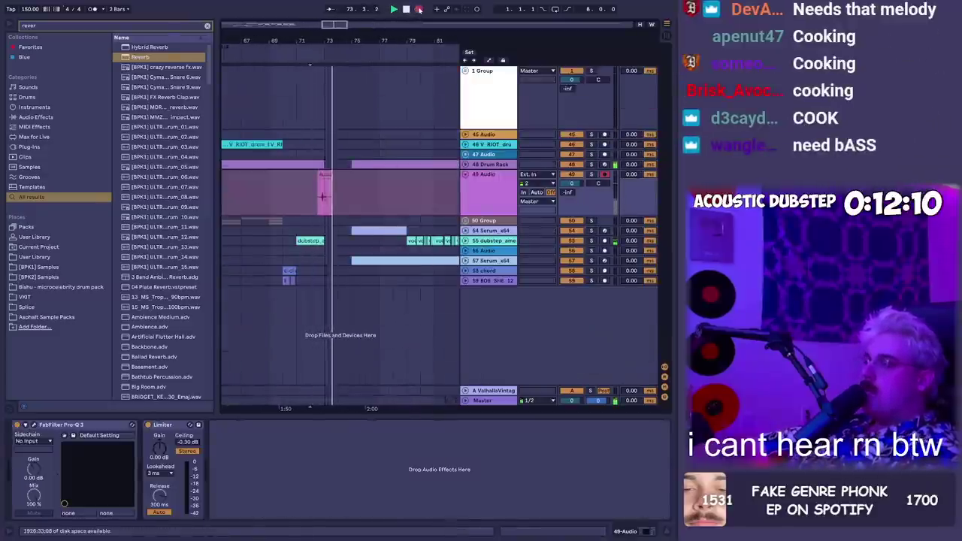
drag(332, 45, 328, 144)
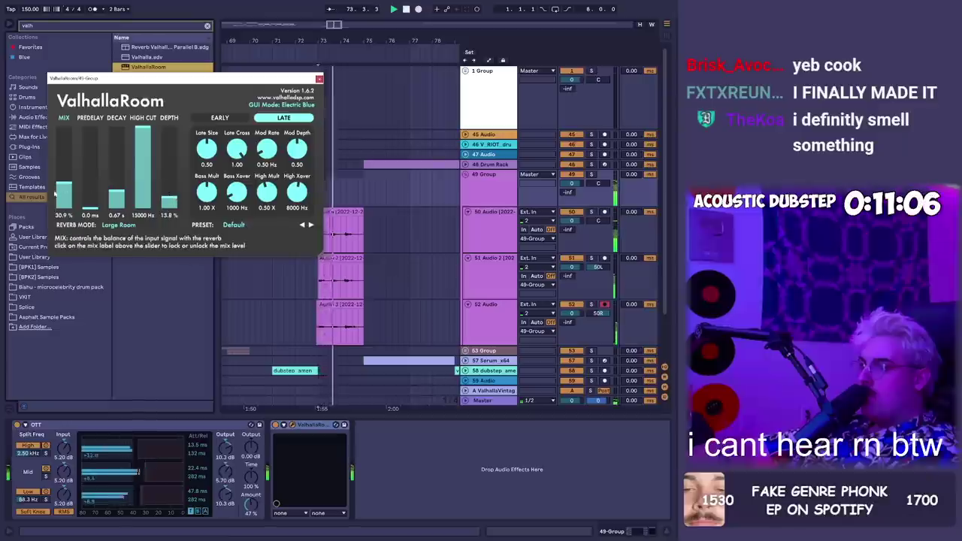
Set the recorded audio group's ValhallaRoom to Dark Room mode, 0.35 s decay and 26.7 % mix, and start a browser search for another effect
click(119, 225)
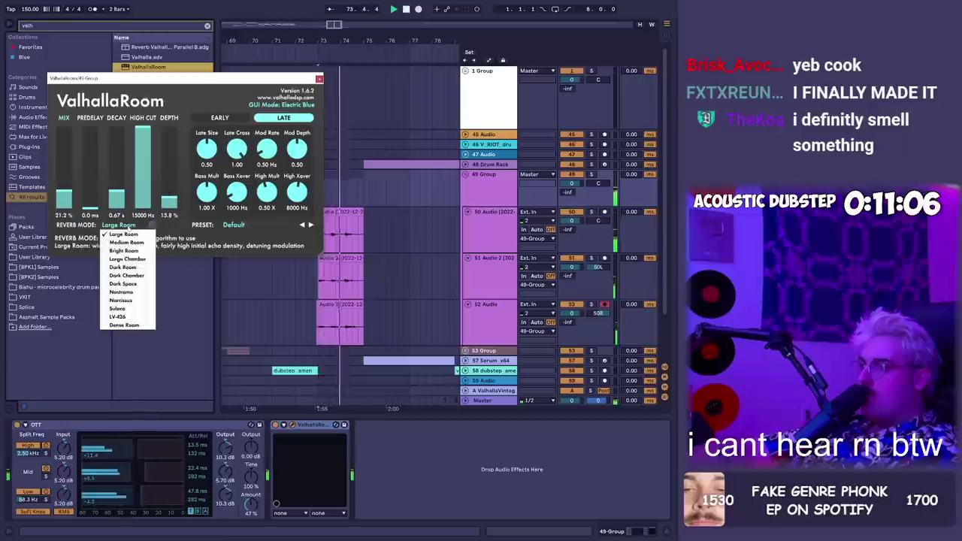
click(122, 267)
drag(116, 192, 116, 199)
click(66, 187)
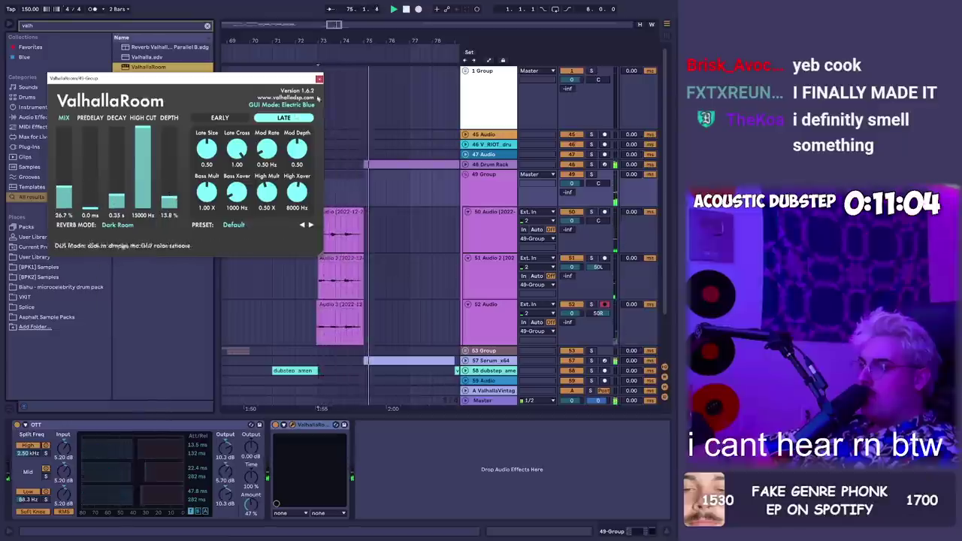
click(320, 80)
key(ctrl+f)
text(r)
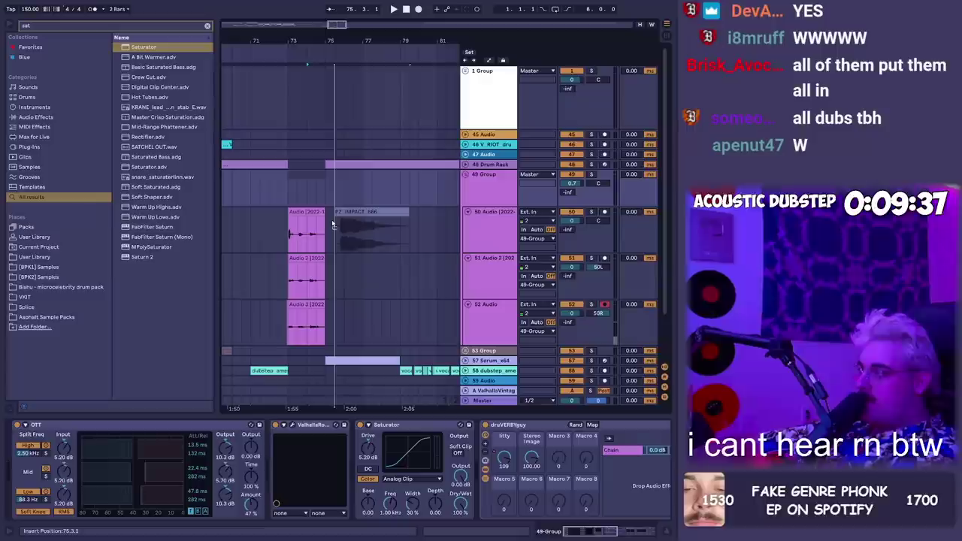
Place the PZ_IMPACT_666 sample on its own track below the recorded audio, starting at 74.4.1
drag(323, 234, 331, 354)
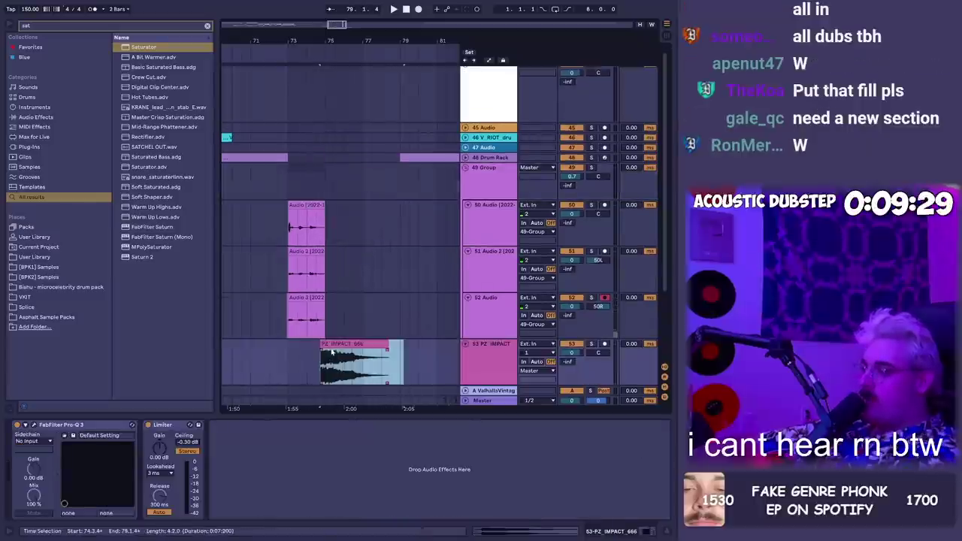
drag(332, 352, 336, 352)
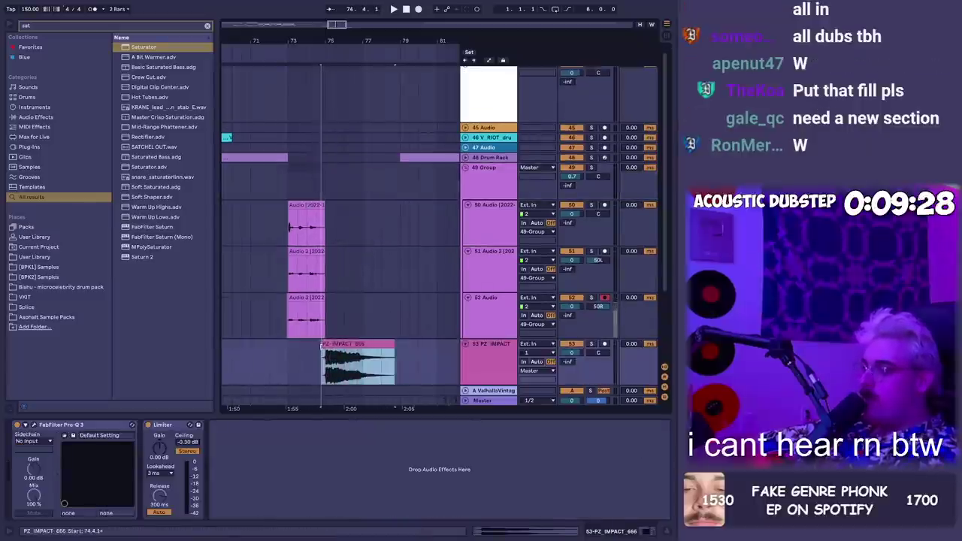
click(259, 314)
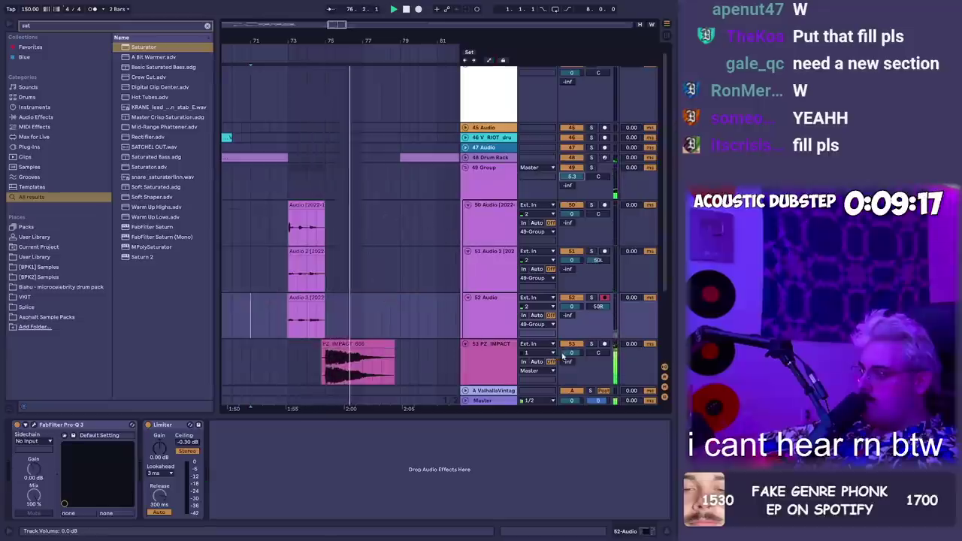
Play the impact within the arrangement, select its clip and save the set
scroll(391, 214, down, 5)
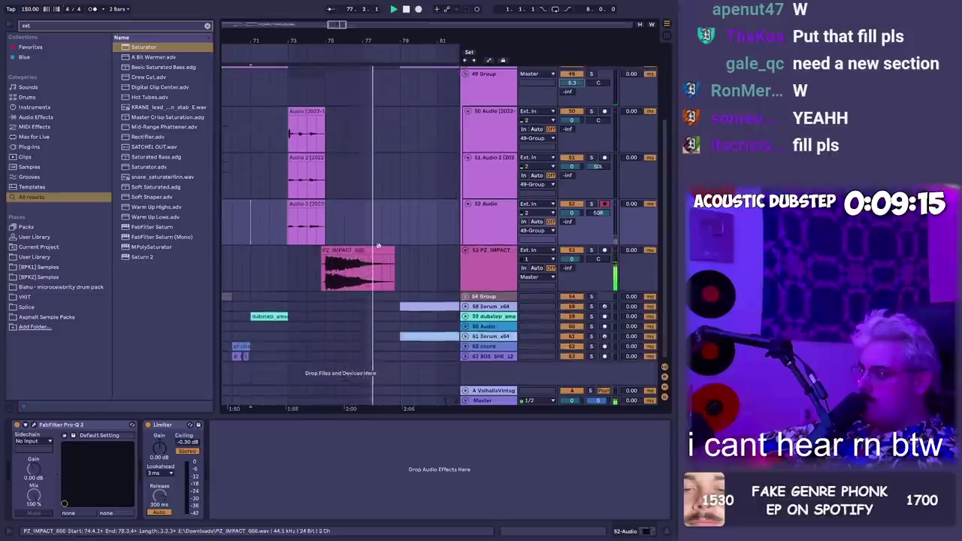
click(380, 250)
double_click(381, 249)
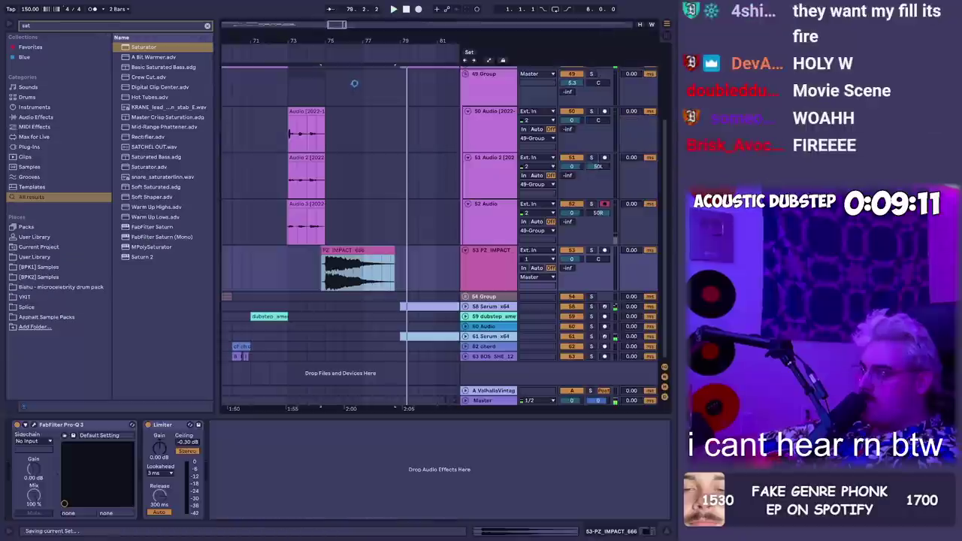
drag(341, 52, 341, 46)
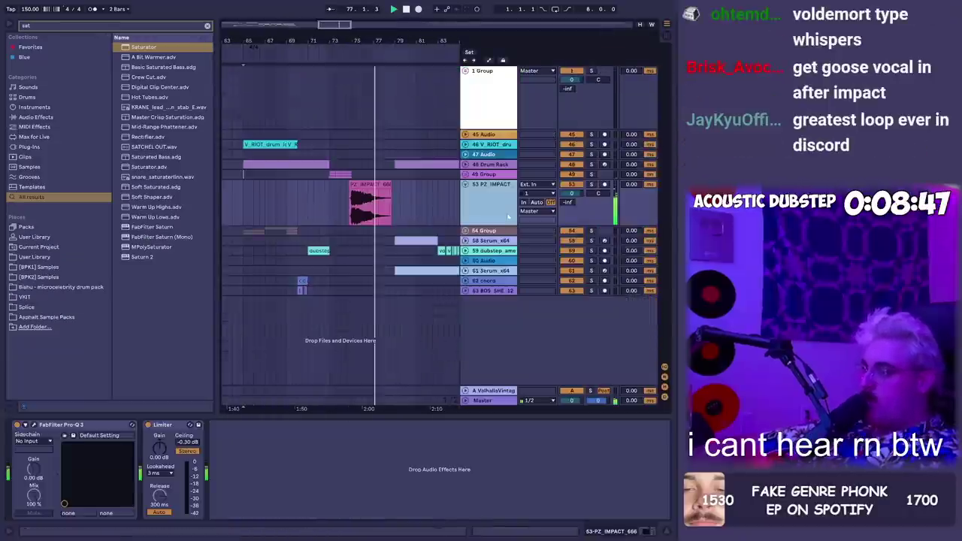
Switch to Discord, find PHS1_vox_goose.wav in sample-preset-share and bring it into Ableton Live on its own track after the impact's start
key(alt+Tab)
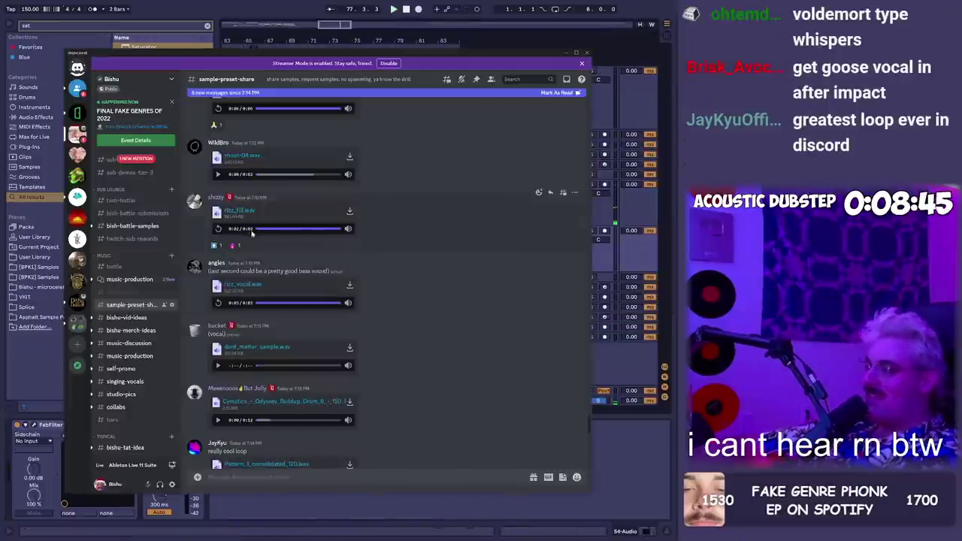
scroll(252, 234, up, 3)
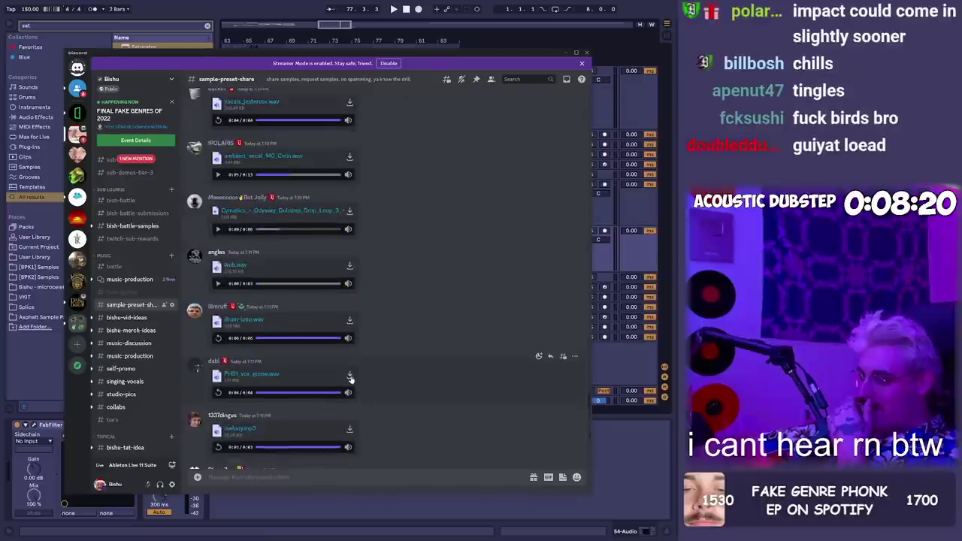
key(alt+Tab)
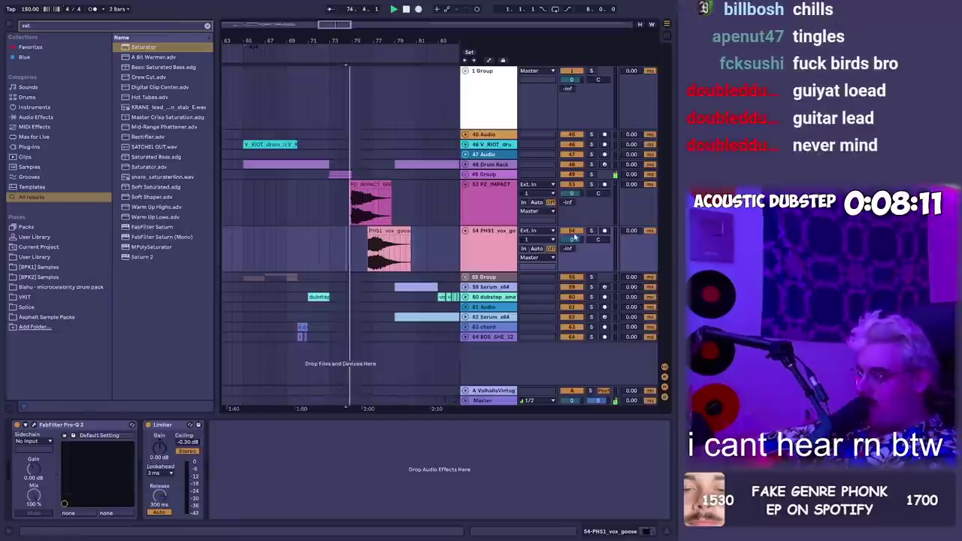
Turn off warping for the PHS1_vox_goose clip, set its track volume to -1.3 dB and trim its end to bar 79
double_click(382, 232)
click(108, 171)
key(shift+Tab)
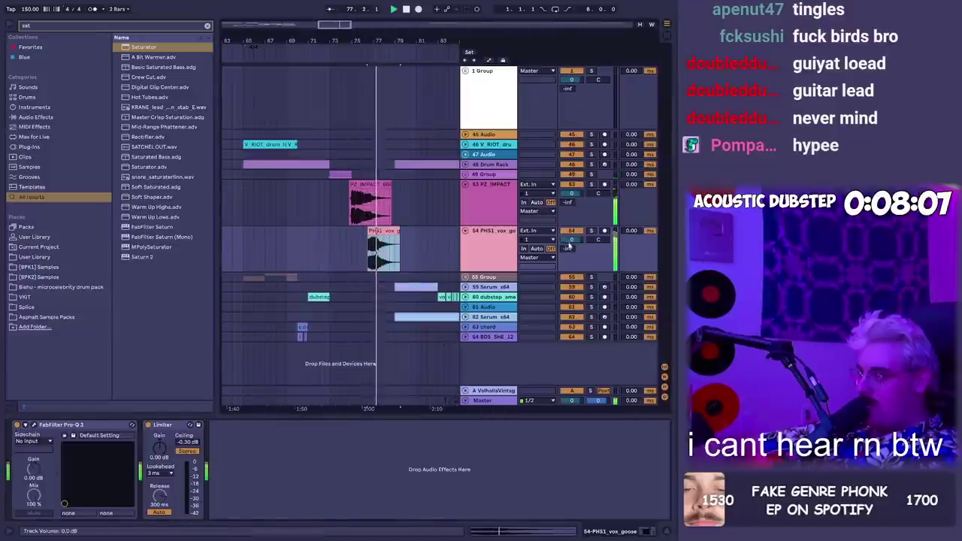
drag(569, 246, 569, 255)
drag(395, 261, 389, 262)
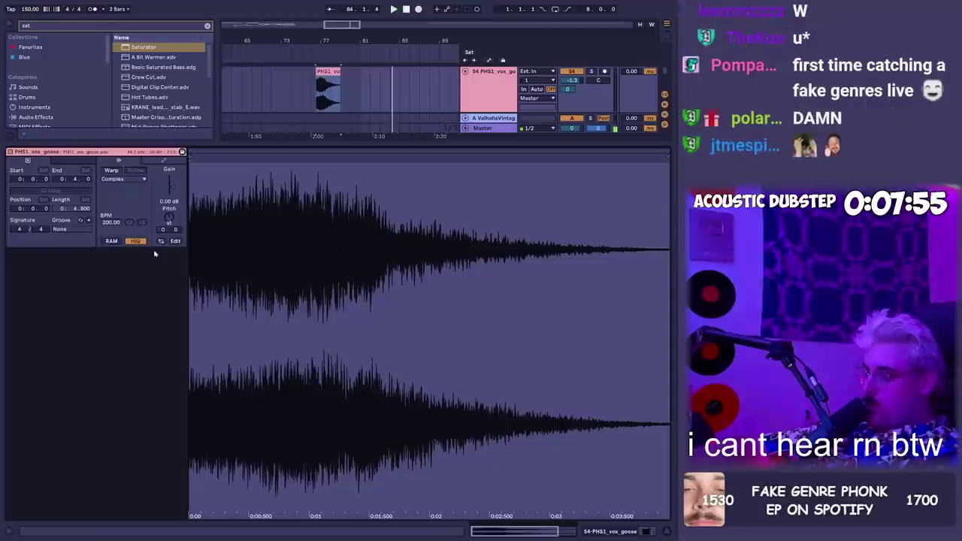
Reverse the PHS1_vox_goose sample and play it back leading into bar 79
click(161, 241)
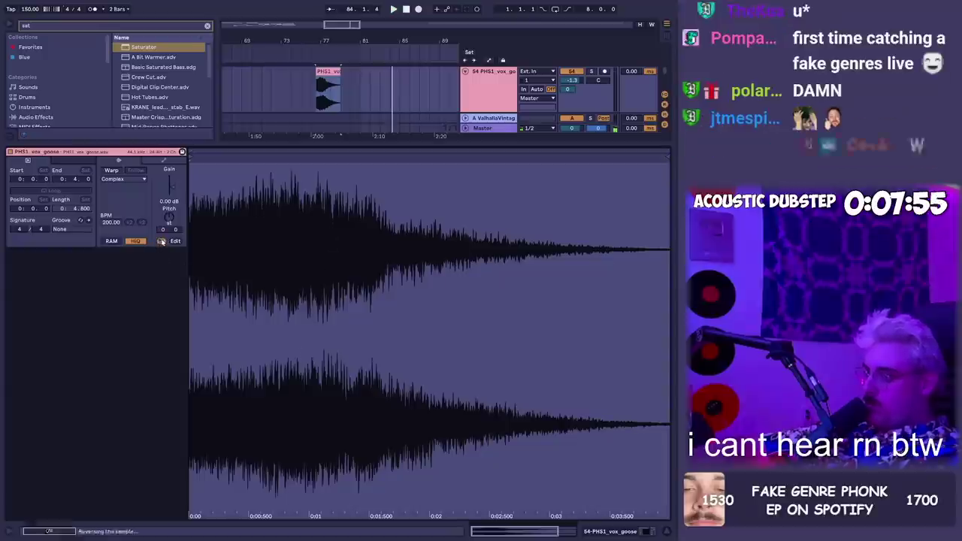
key(space)
key(shift+Tab)
key(shift+Tab)
key(shift+Tab)
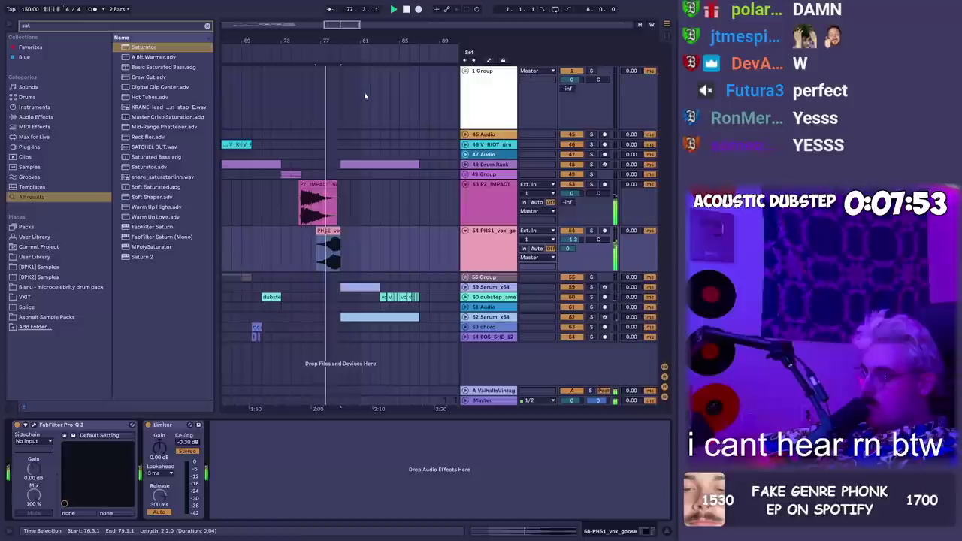
drag(411, 57, 261, 46)
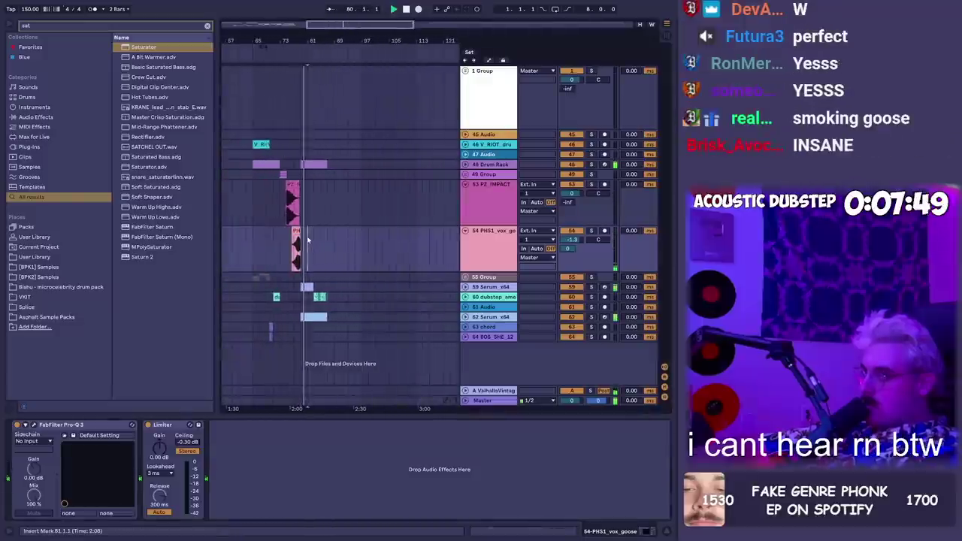
Switch to Discord, audition garbage.wav in sample-preset-share and bring it into Ableton Live on its own track
key(alt+Tab)
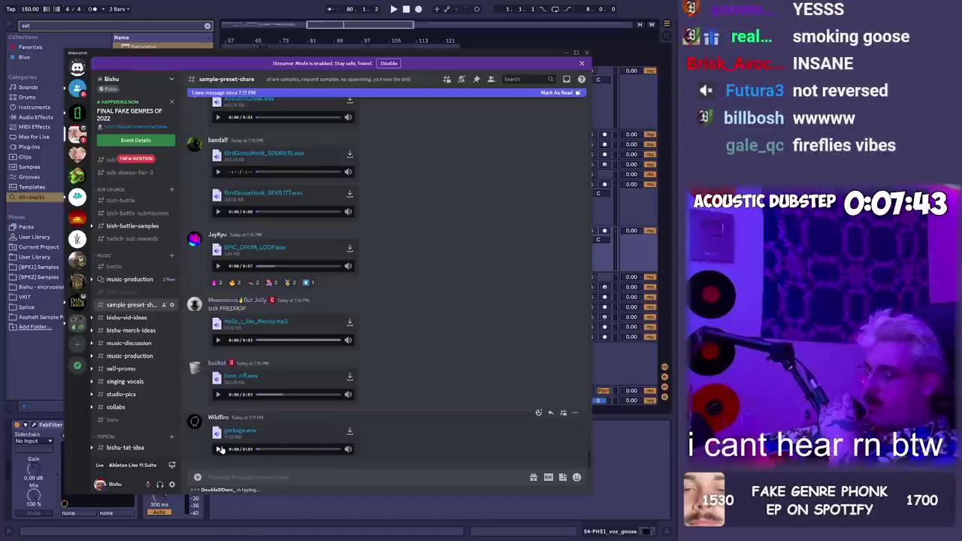
click(219, 449)
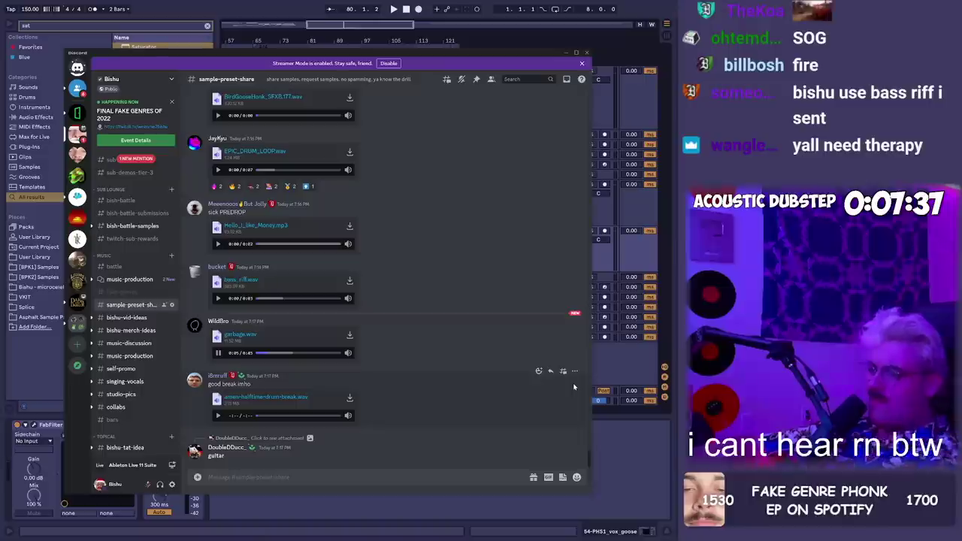
click(218, 354)
click(219, 354)
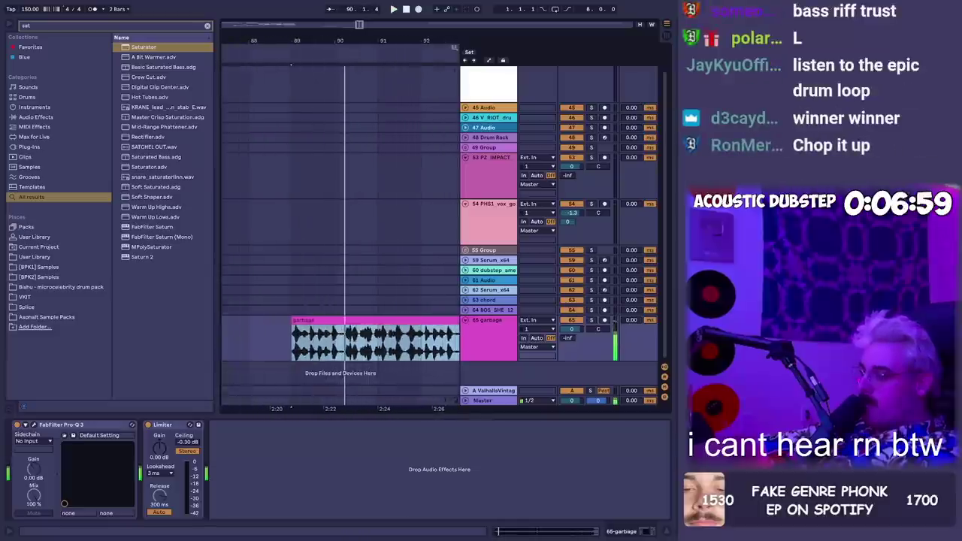
drag(441, 43, 369, 65)
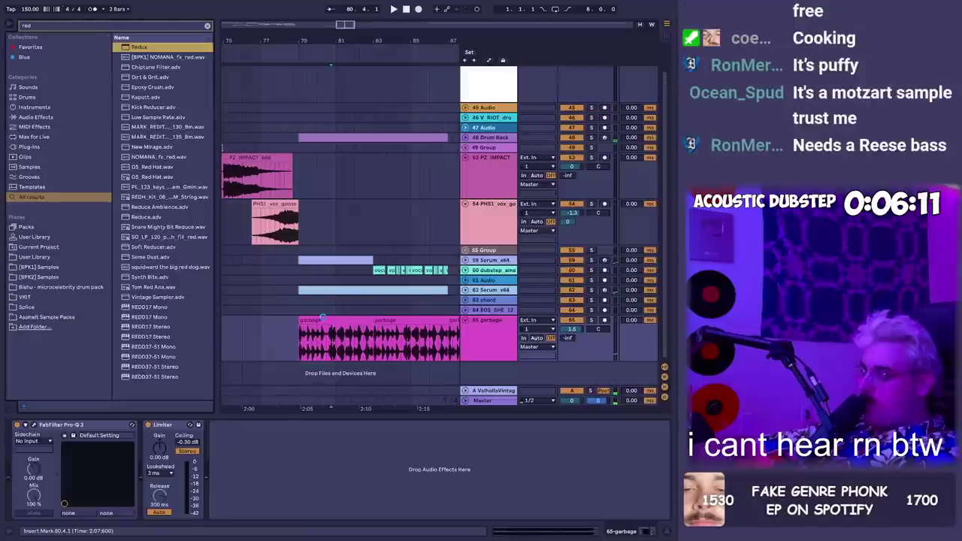
Play the section from bar 79 and lower the garbage track's volume
click(324, 319)
key(space)
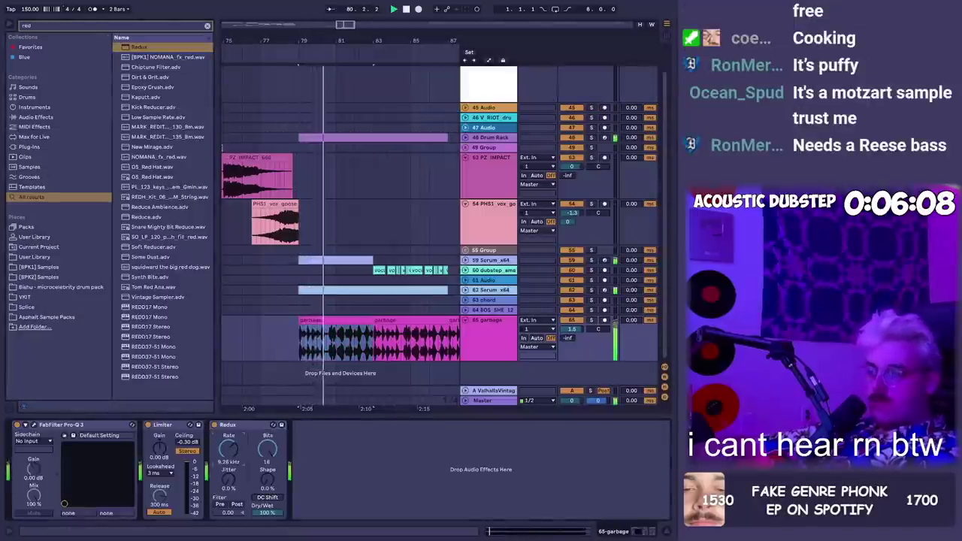
key(minus)
key(minus)
key(minus)
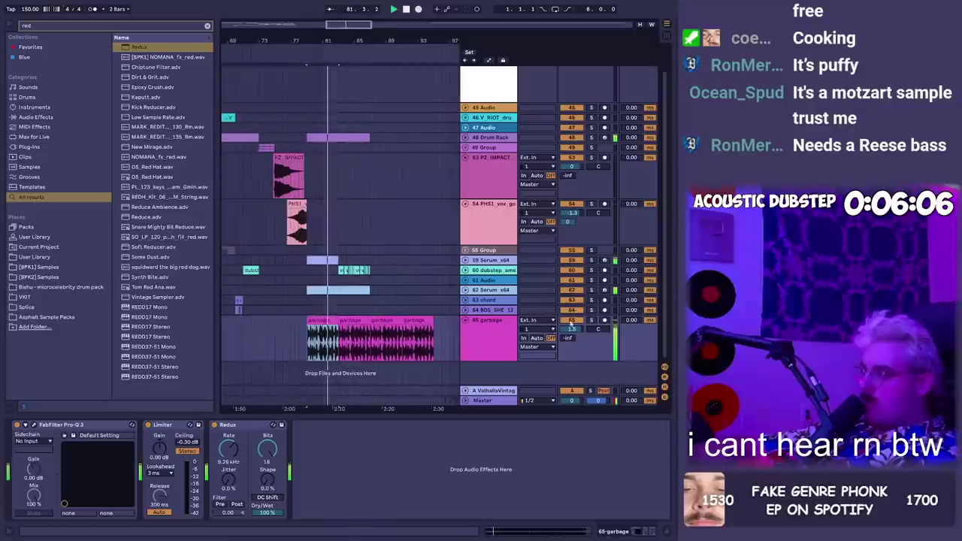
drag(572, 329, 573, 336)
Switch to Discord, download predrop_rizzfill.wav from sample-preset-share and bring it into Ableton Live on its own track at bar 78
key(alt+Tab)
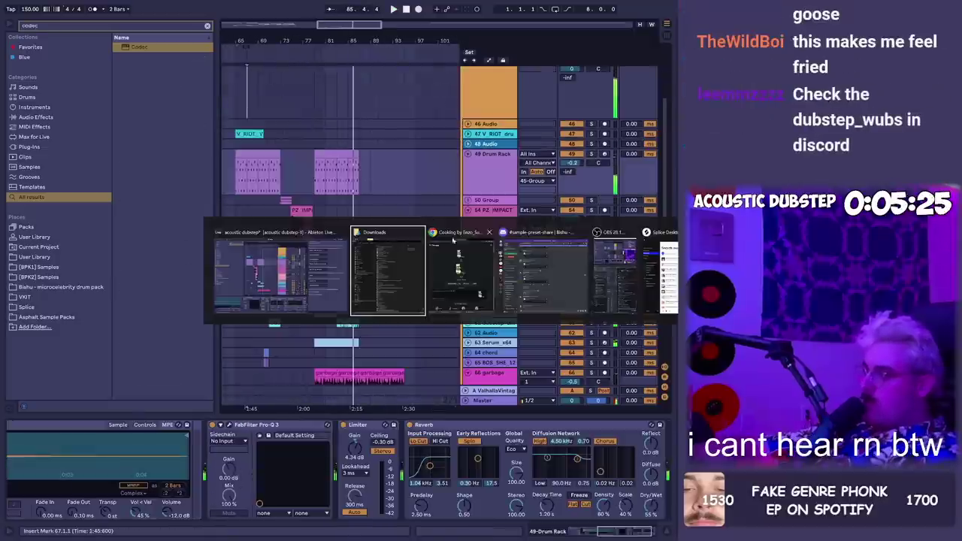
click(516, 261)
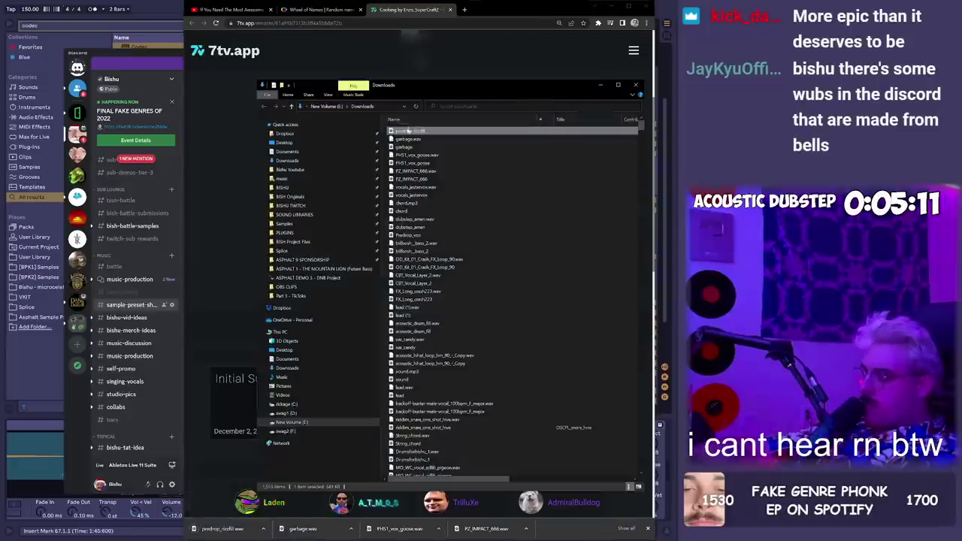
key(alt+Tab)
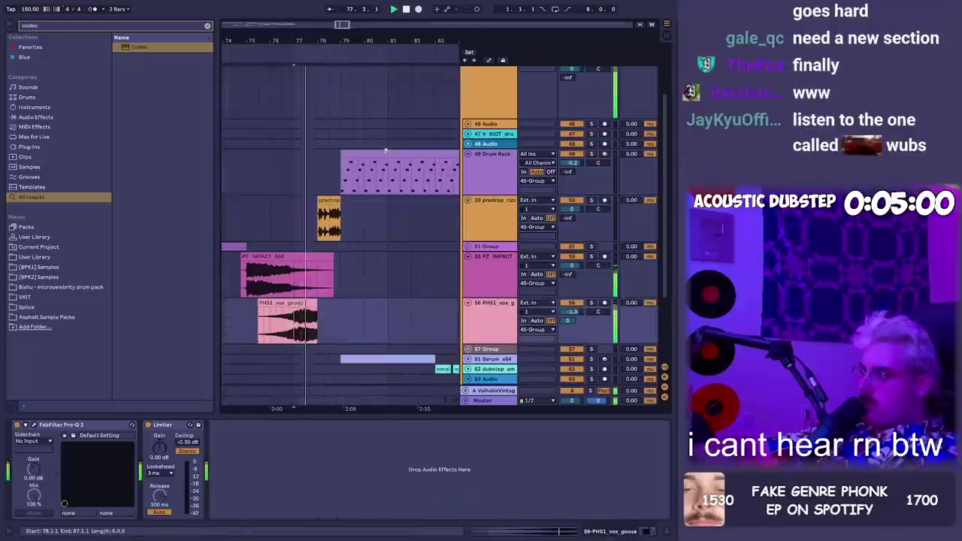
Play into bar 79 and inspect the predrop_rizzfill clip's sample and warp settings
double_click(340, 201)
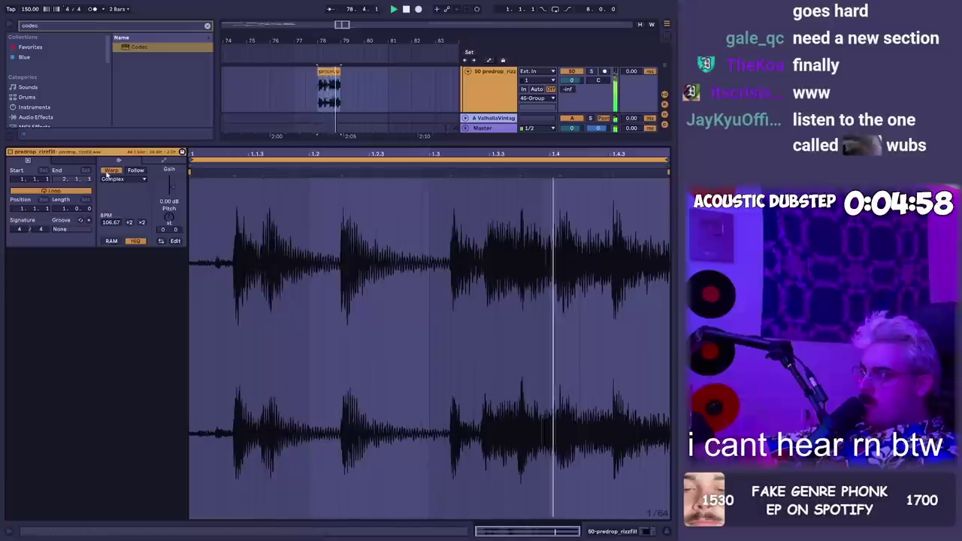
key(shift+Tab)
drag(339, 25, 339, 6)
Find Dubstep_wubs in the Downloads folder, bring it into Ableton Live after the garbage clips and open its clip settings
scroll(430, 117, up, 1)
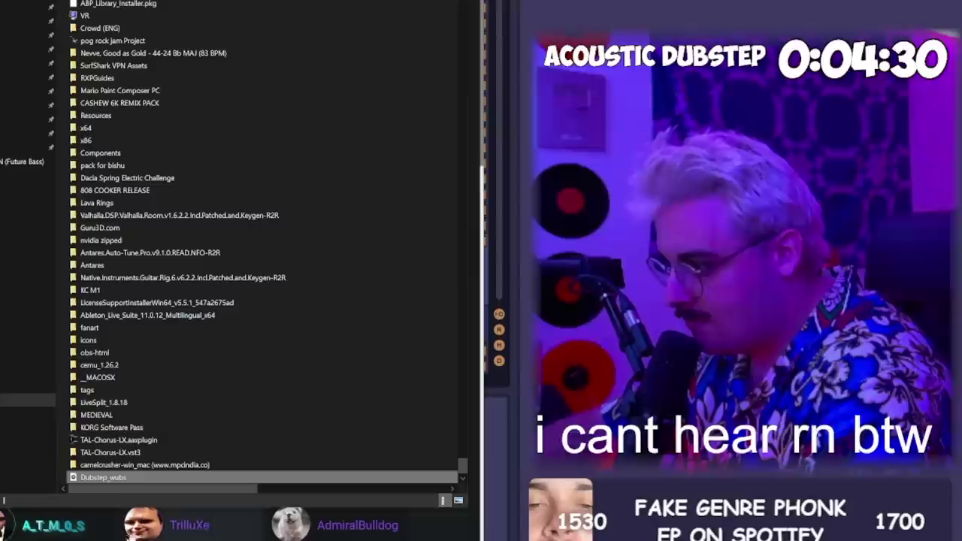
drag(100, 481, 189, 273)
key(alt+Tab)
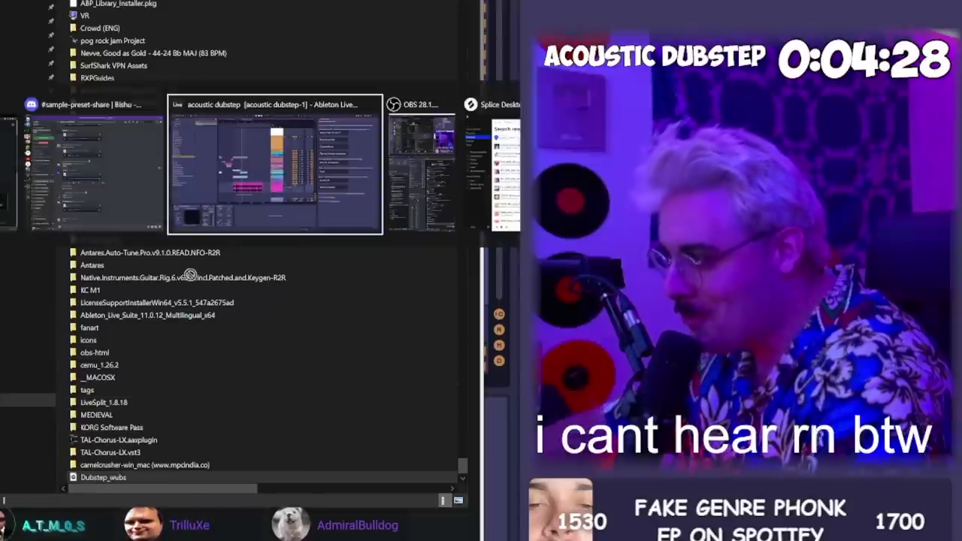
drag(275, 150, 134, 274)
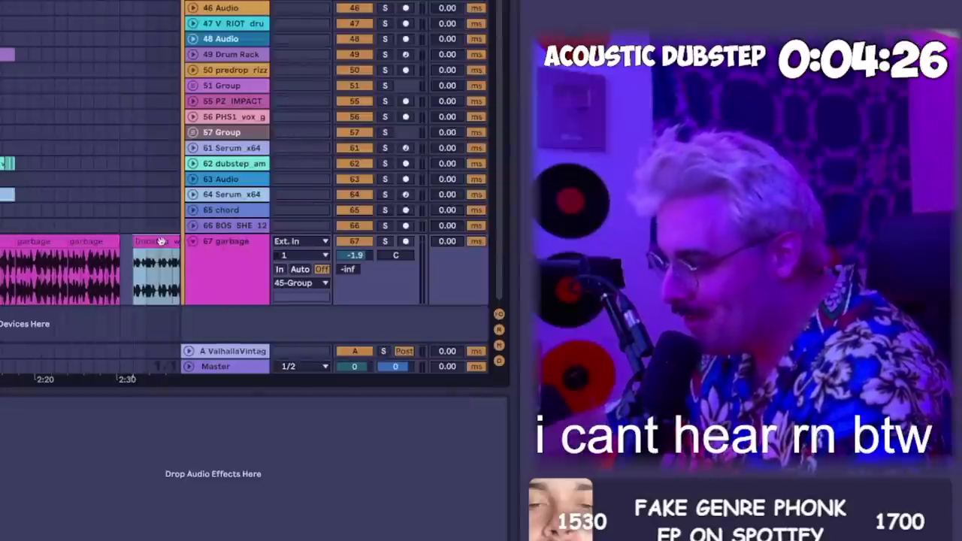
double_click(161, 241)
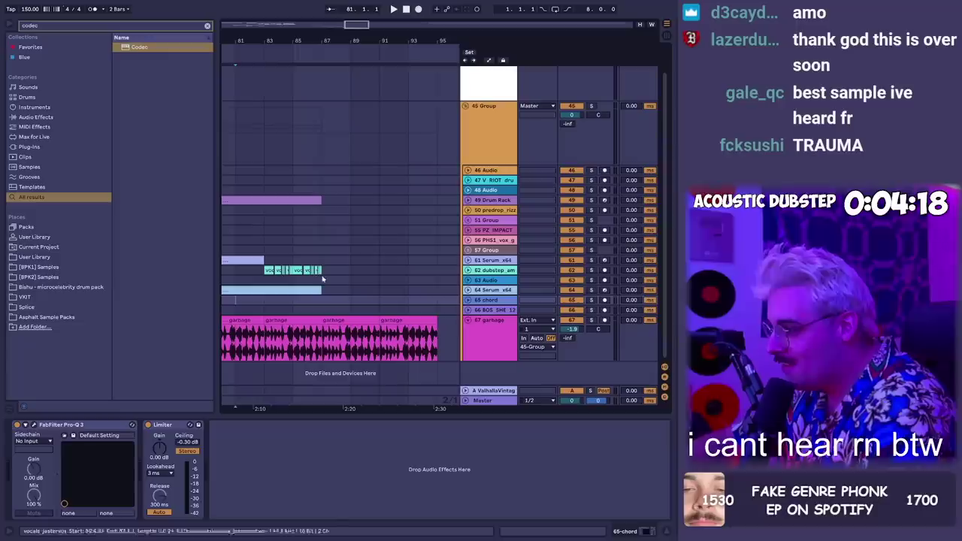
Place the Dubstep_wubs clip on its own track at bar 87, end the garbage clips there and play into it
click(326, 284)
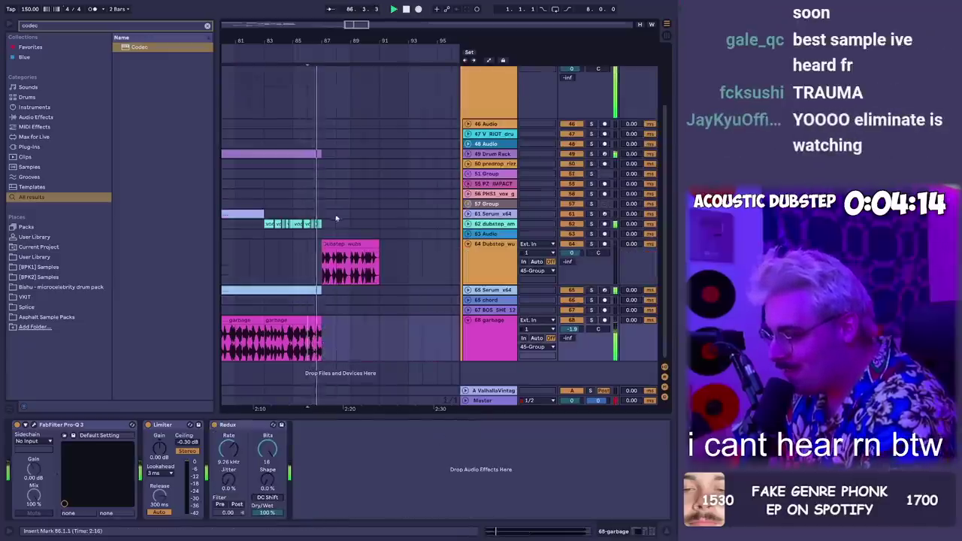
click(354, 243)
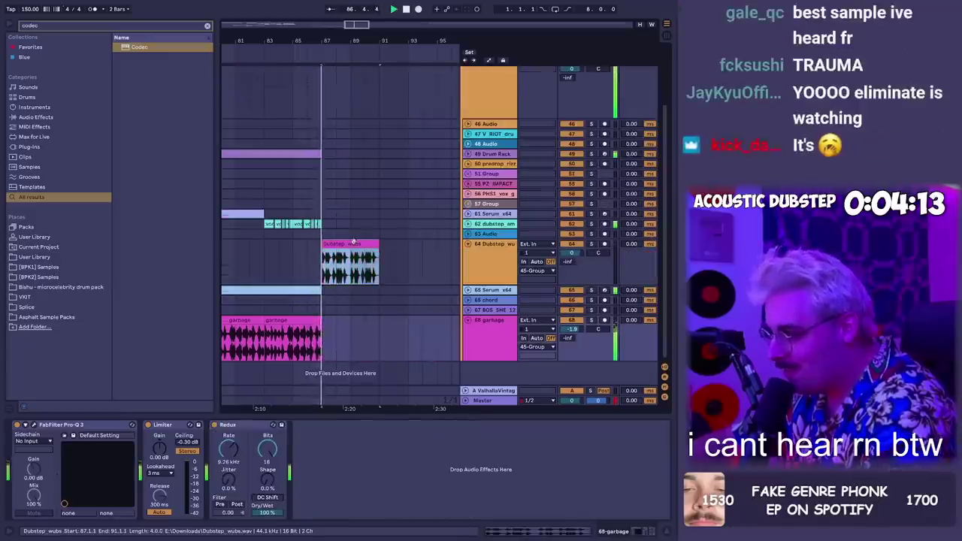
key(shift+Tab)
key(shift+Tab)
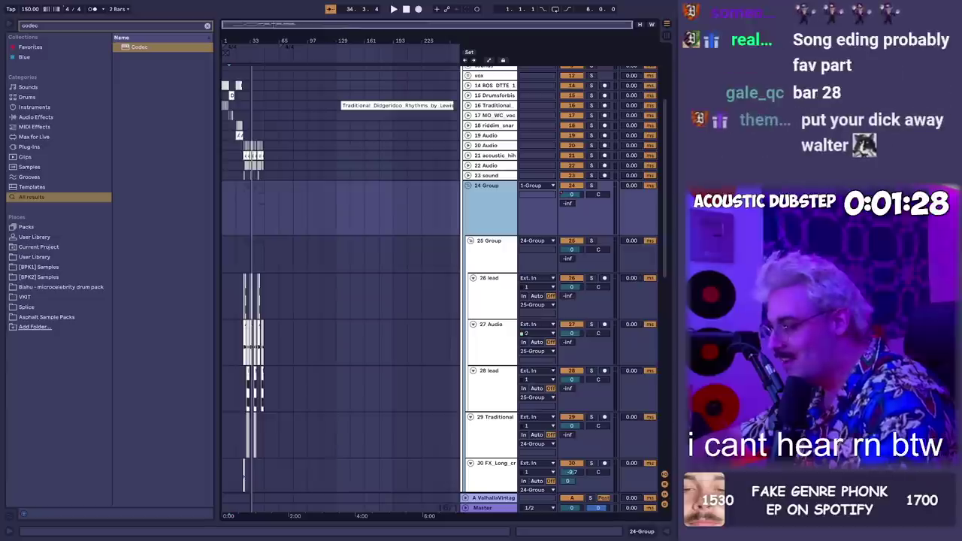
Collapse 24 Group and play the arrangement from the start
drag(227, 38, 251, 174)
key(Escape)
click(468, 185)
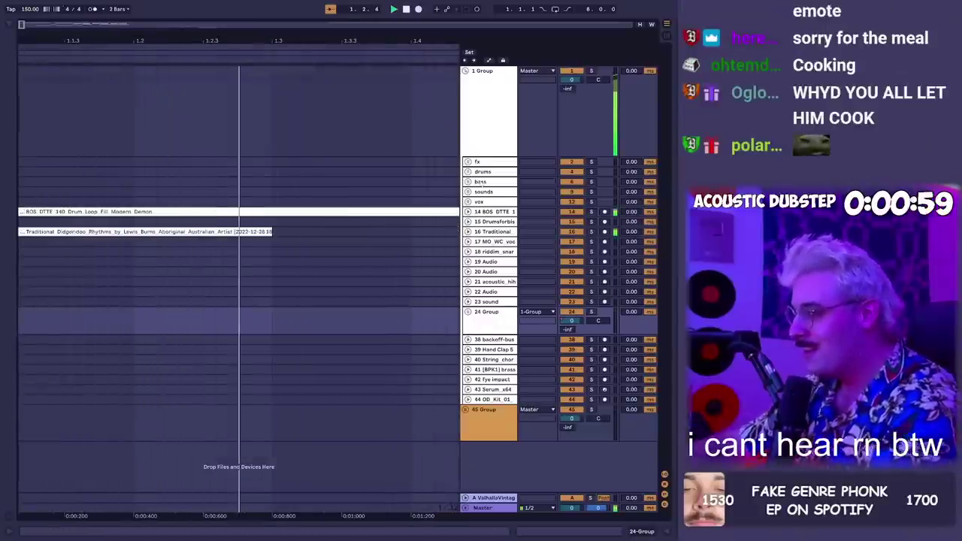
click(272, 273)
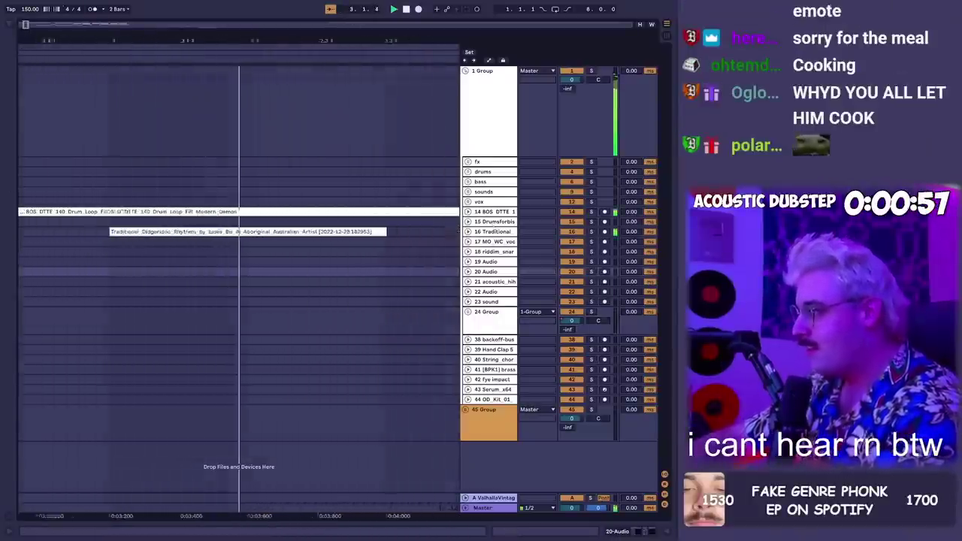
Expand all tracks and follow the playback through the opening bars to bar 20, examining the clips on each track
click(494, 212)
key(alt+u)
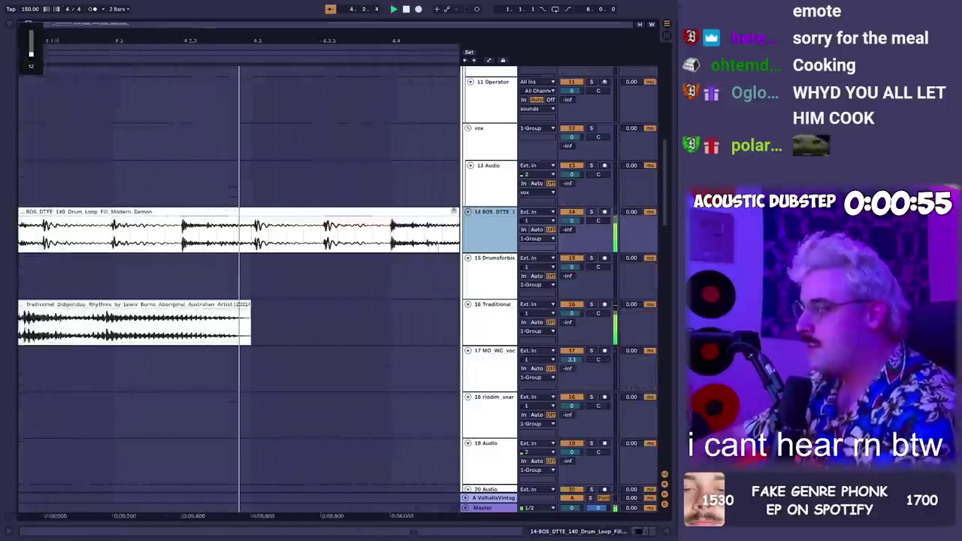
scroll(369, 260, down, 1)
scroll(370, 260, down, 2)
scroll(370, 259, down, 3)
scroll(370, 259, down, 1)
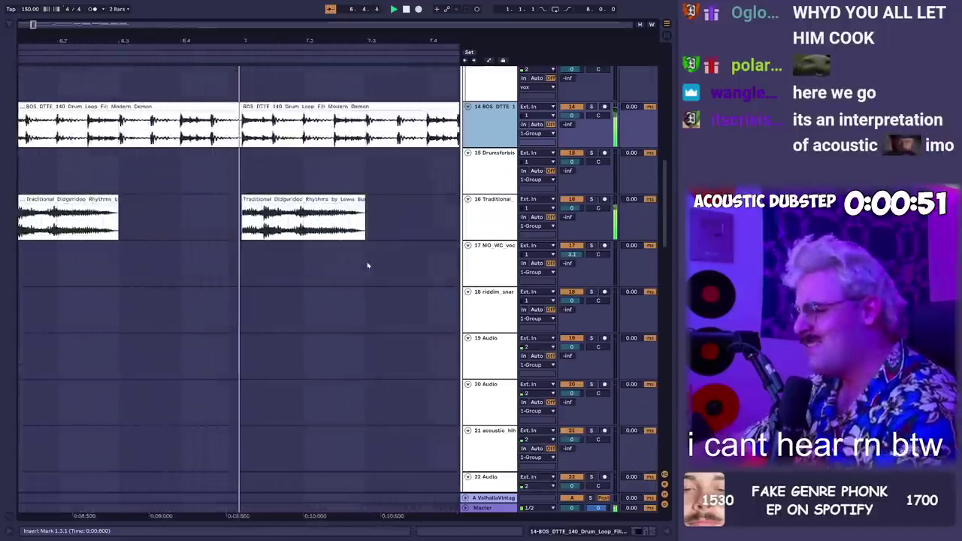
scroll(324, 287, down, 1)
scroll(324, 287, down, 3)
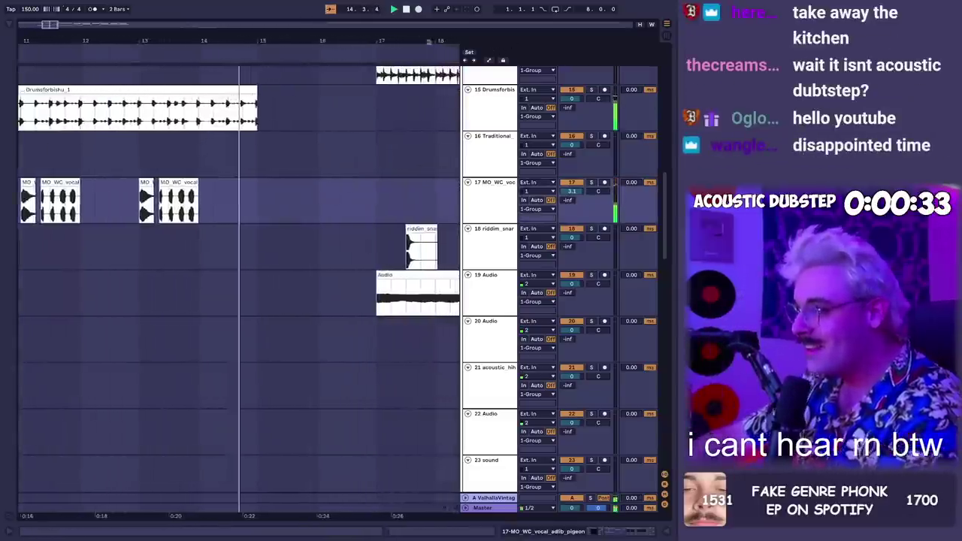
scroll(247, 197, up, 2)
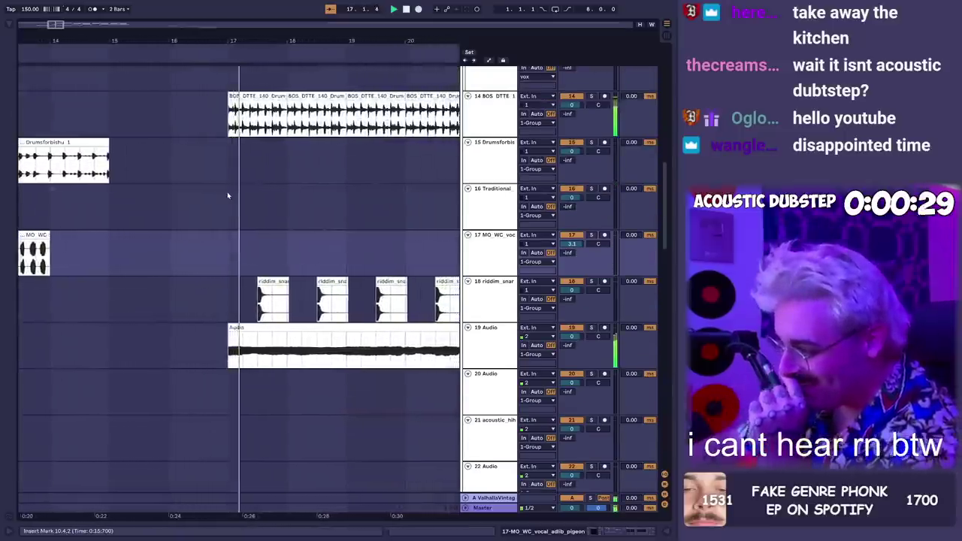
scroll(227, 196, down, 8)
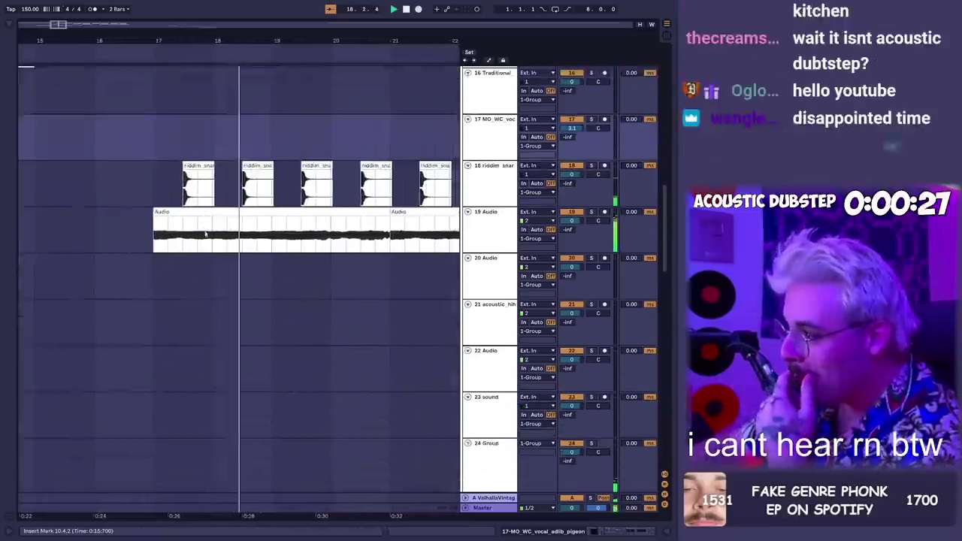
scroll(214, 362, down, 4)
scroll(208, 323, up, 3)
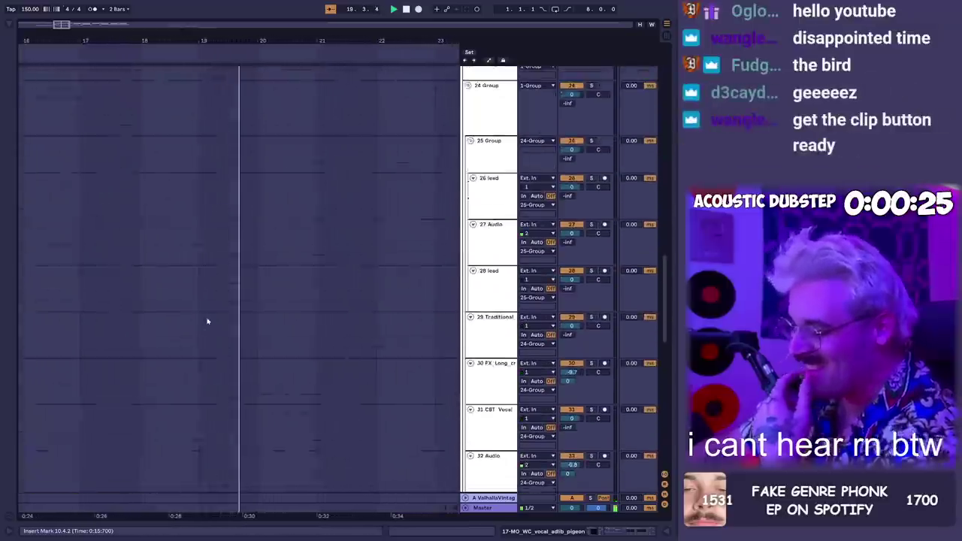
scroll(196, 263, up, 5)
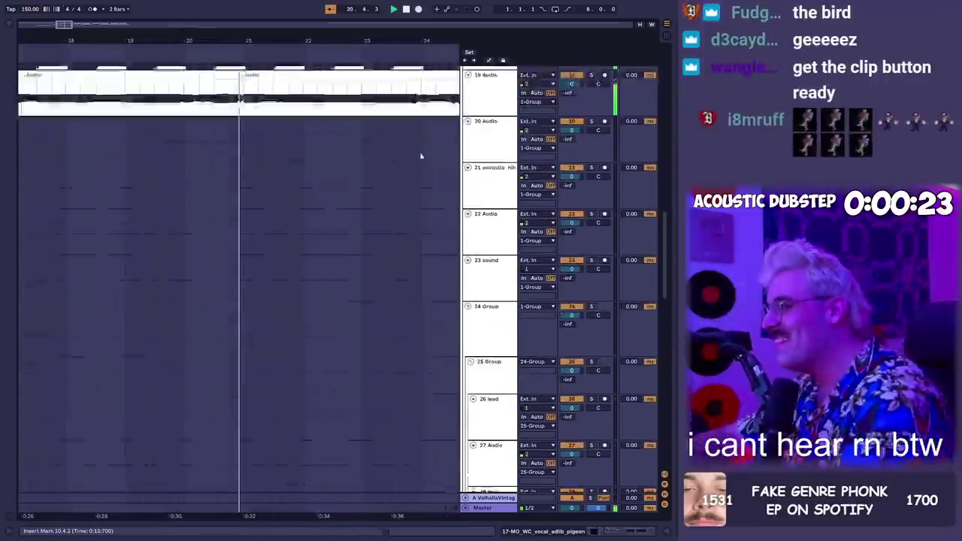
Collapse all tracks, expand only track 19 Audio and select its clip starting at bar 21
alt+click(468, 160)
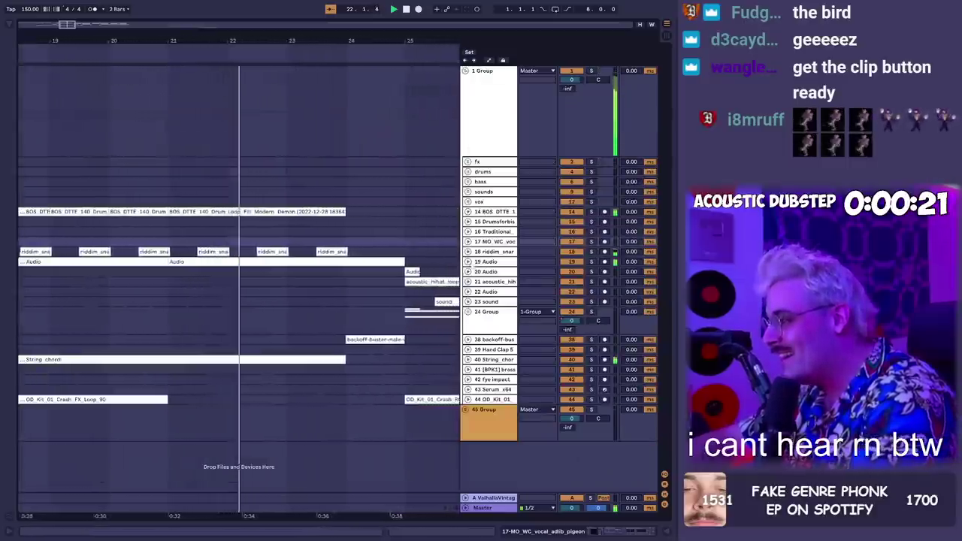
click(467, 262)
click(179, 286)
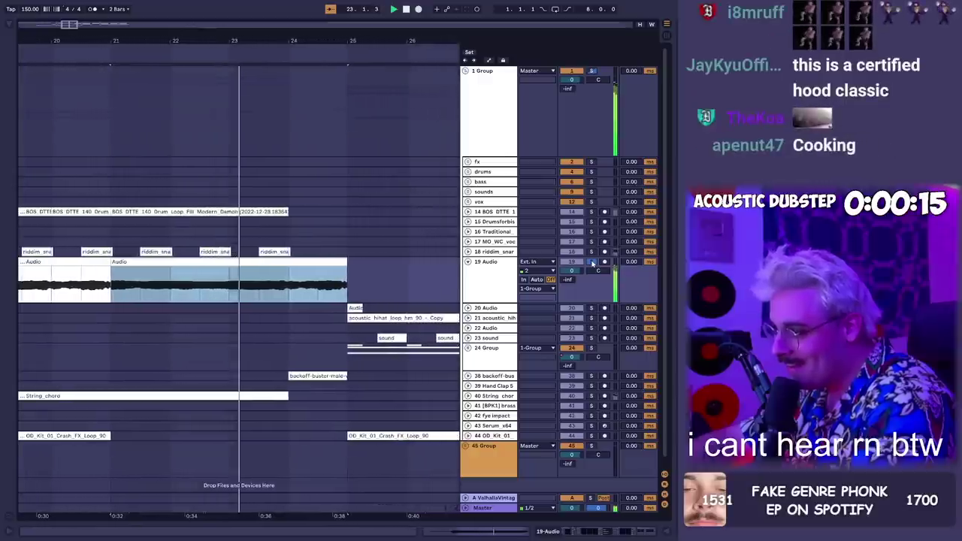
Replay the arrangement from the 19 Audio clip at bar 21 and turn playback following back on
click(331, 9)
key(space)
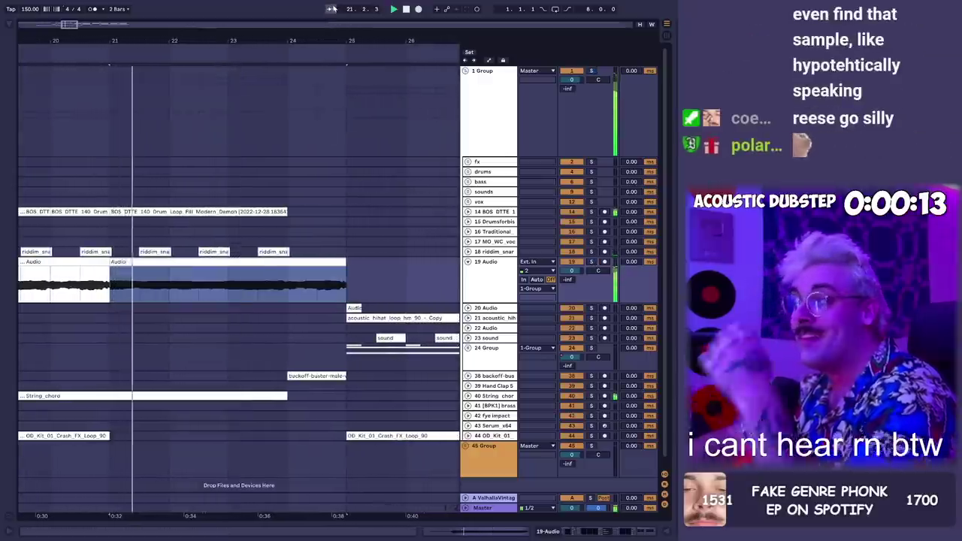
click(332, 8)
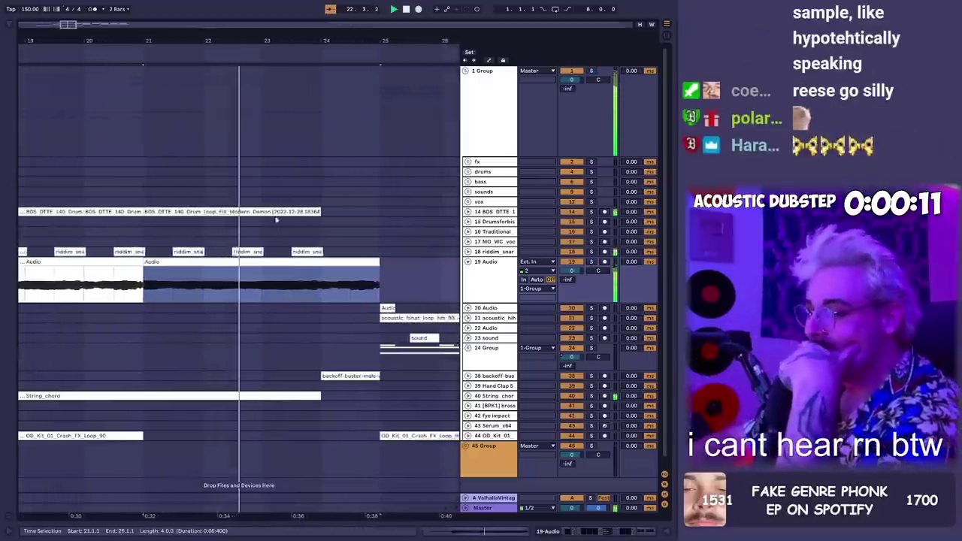
click(478, 285)
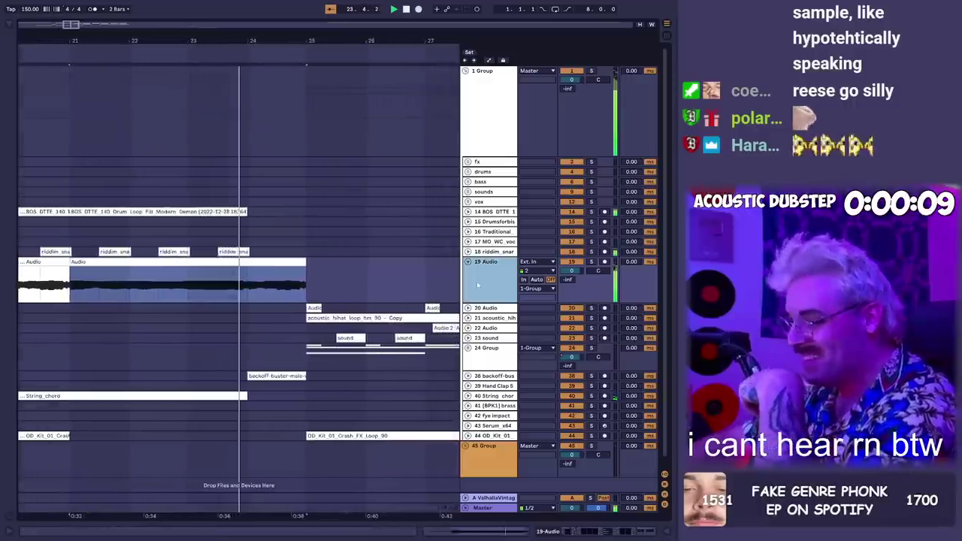
scroll(286, 291, down, 1)
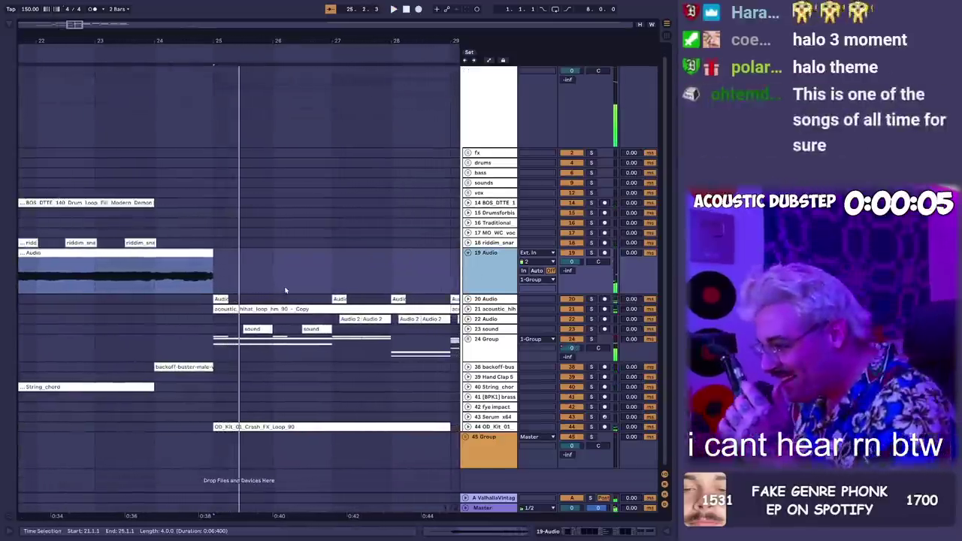
Expand the backoff-buster vocal track and play the arrangement from bar 23 through its clip at bar 24
click(125, 324)
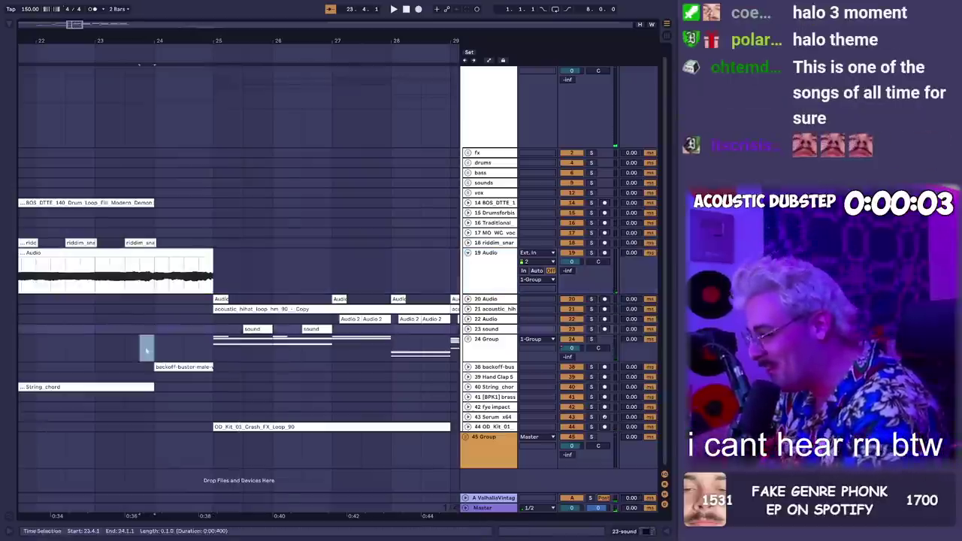
click(147, 349)
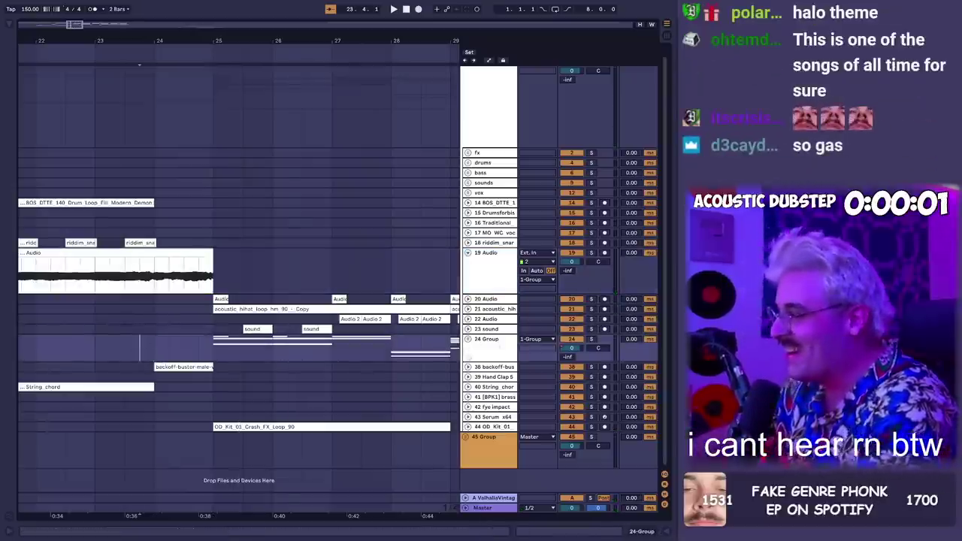
click(468, 367)
click(190, 367)
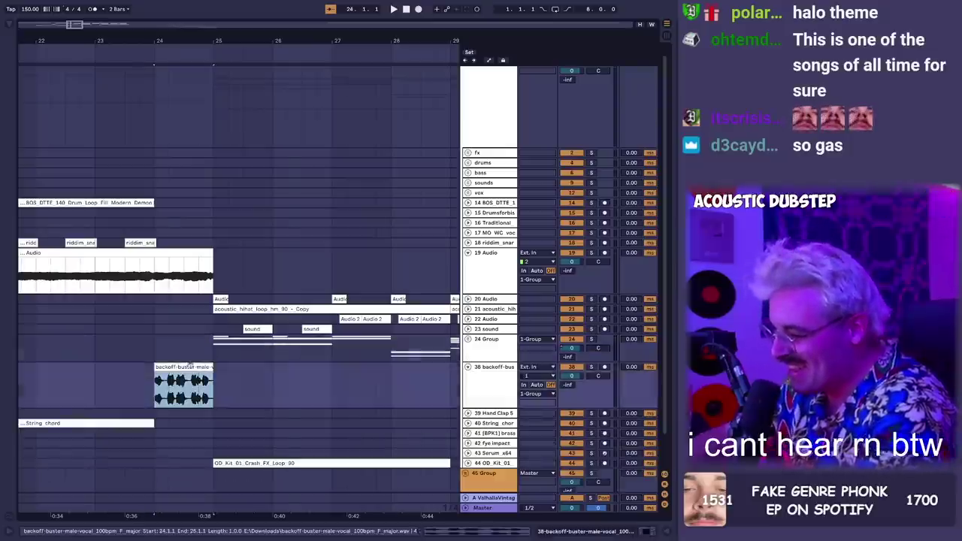
scroll(316, 346, down, 2)
key(space)
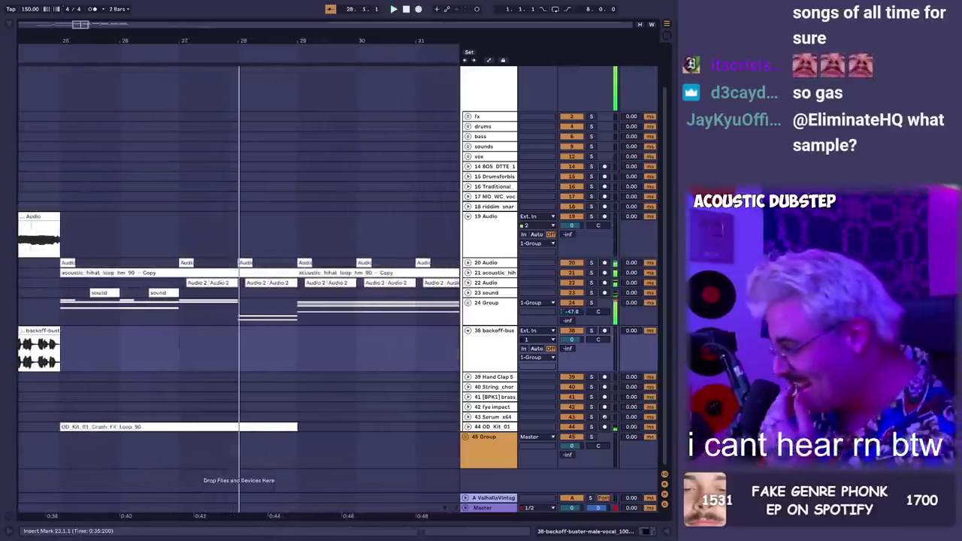
Expand all tracks and replay the arrangement from bar 25, examining the drum and lead clips
click(64, 294)
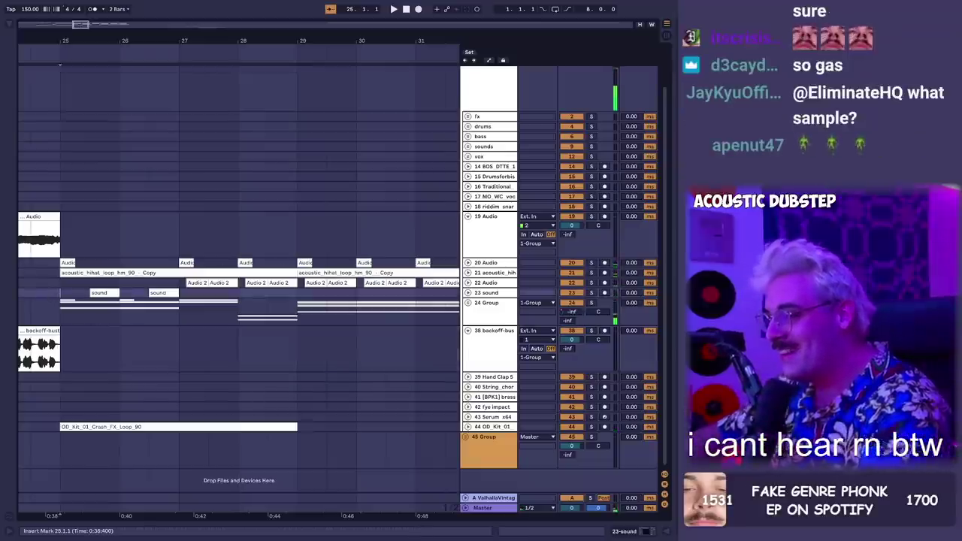
key(alt+u)
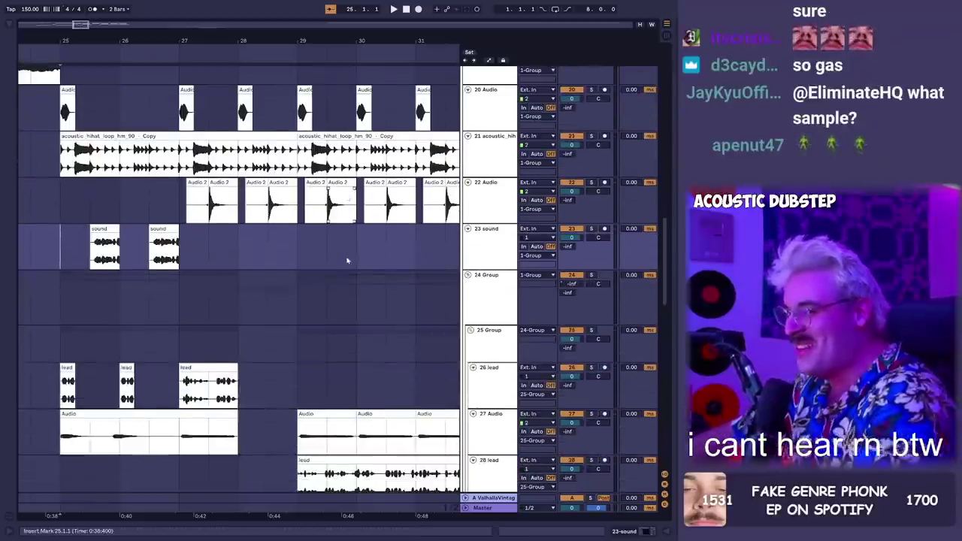
key(space)
scroll(247, 247, down, 2)
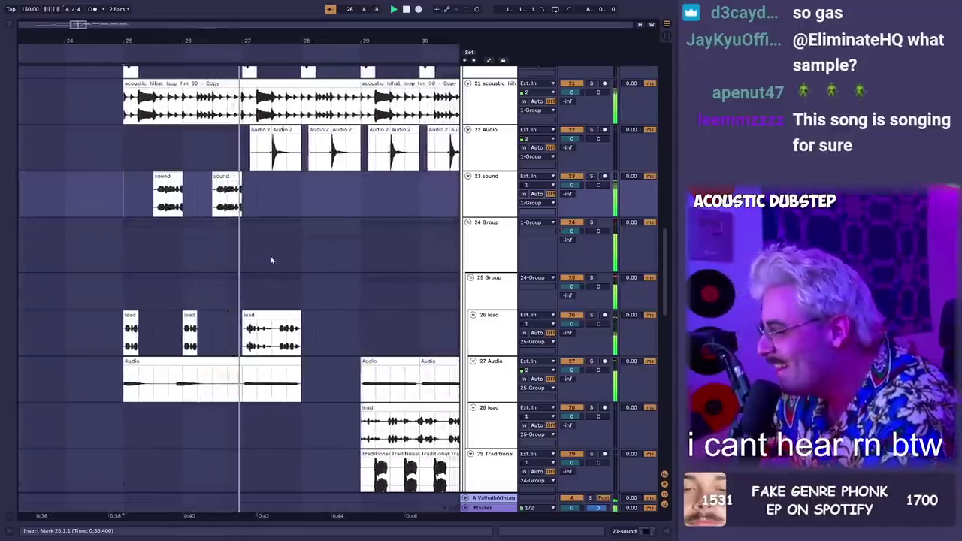
Play the 23 sound track soloed from its first clip after bar 25, and replay the full arrangement from bar 25
scroll(270, 263, down, 2)
key(space)
scroll(141, 354, down, 1)
scroll(142, 354, up, 2)
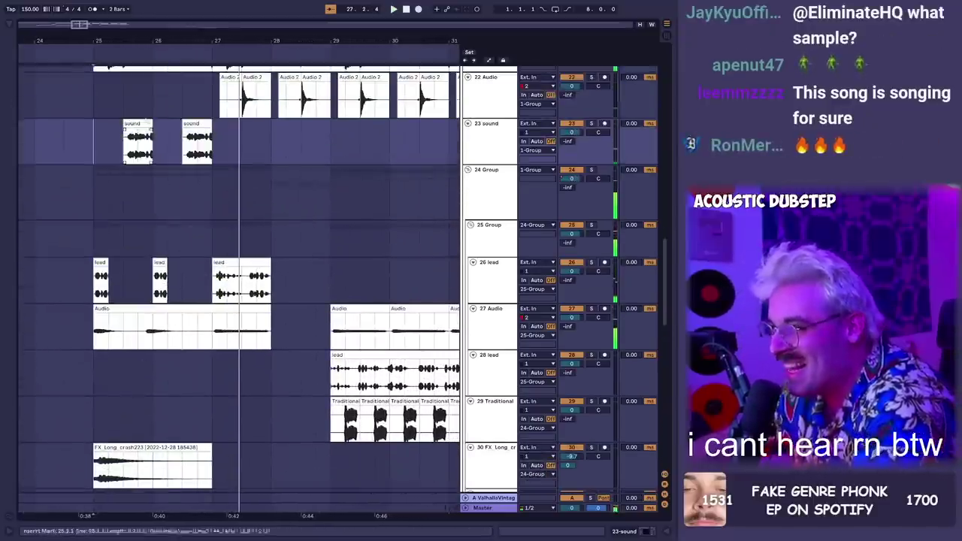
click(139, 113)
click(138, 126)
key(space)
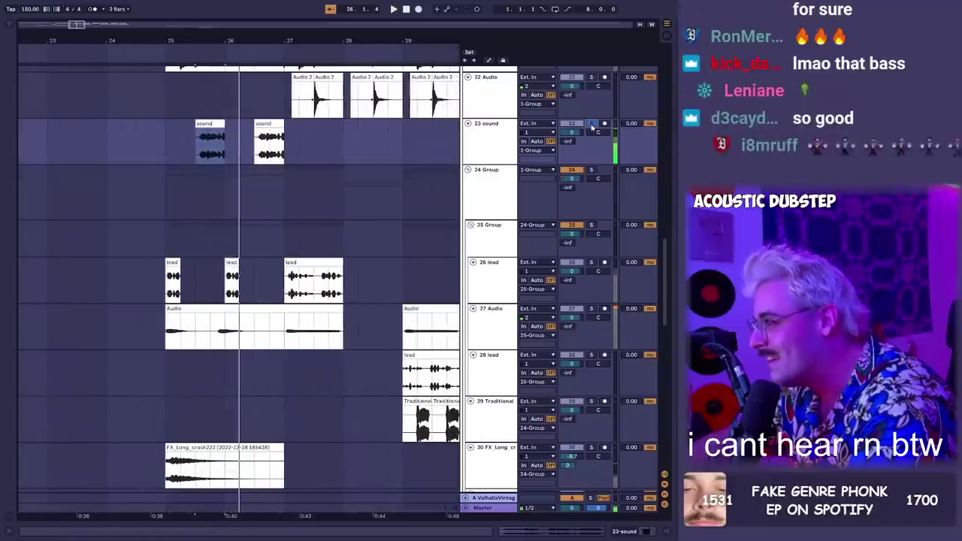
key(space)
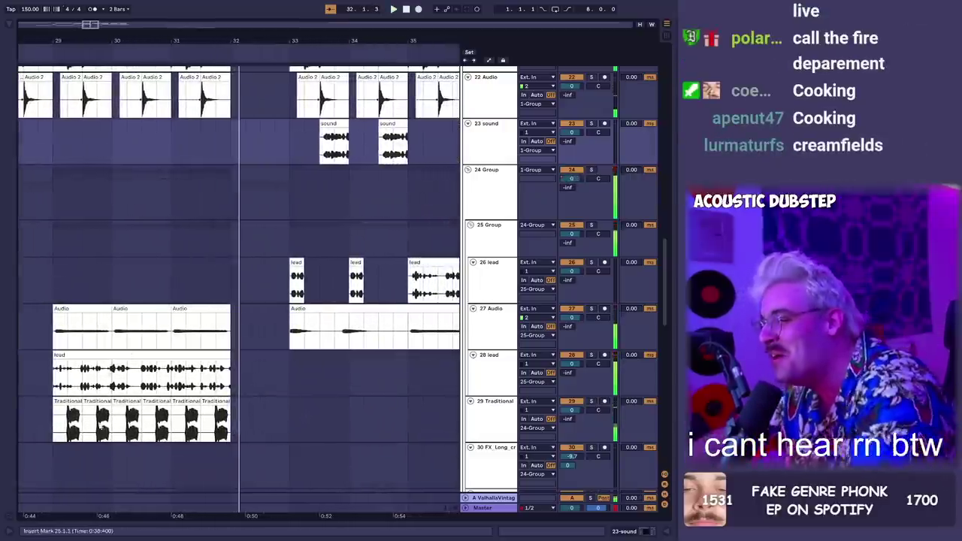
Select the first Traditional didgeridoo clip at bar 29 on track 29 and play the arrangement from it
click(73, 406)
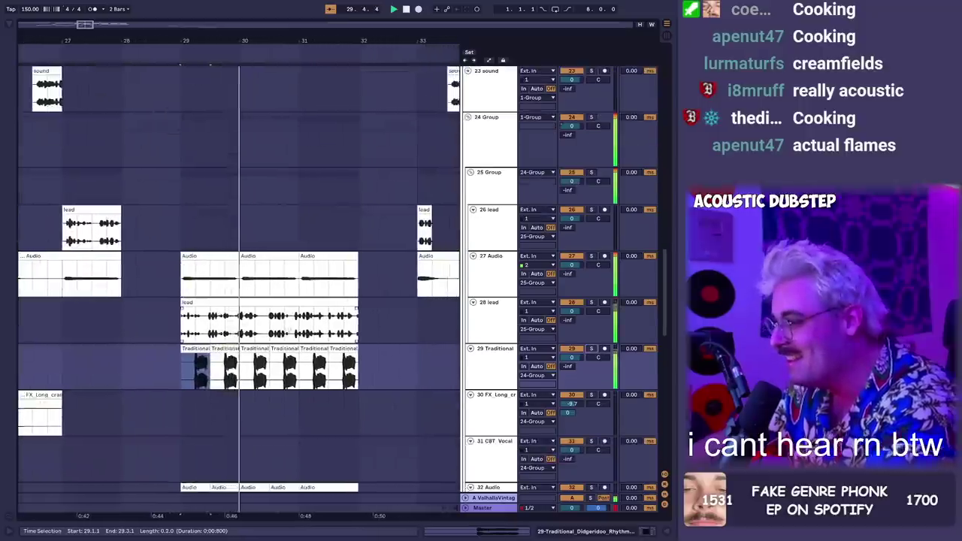
scroll(289, 329, down, 2)
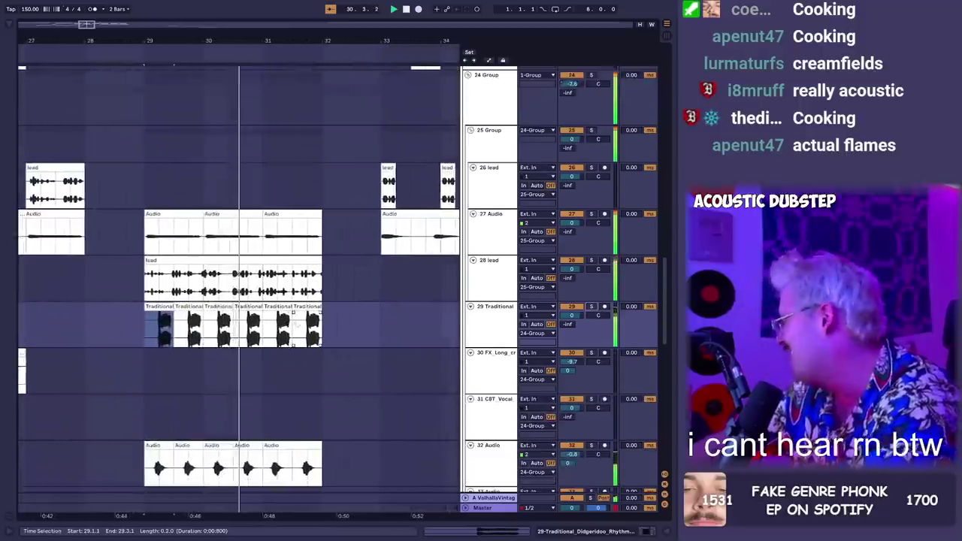
scroll(298, 327, up, 2)
scroll(298, 327, down, 5)
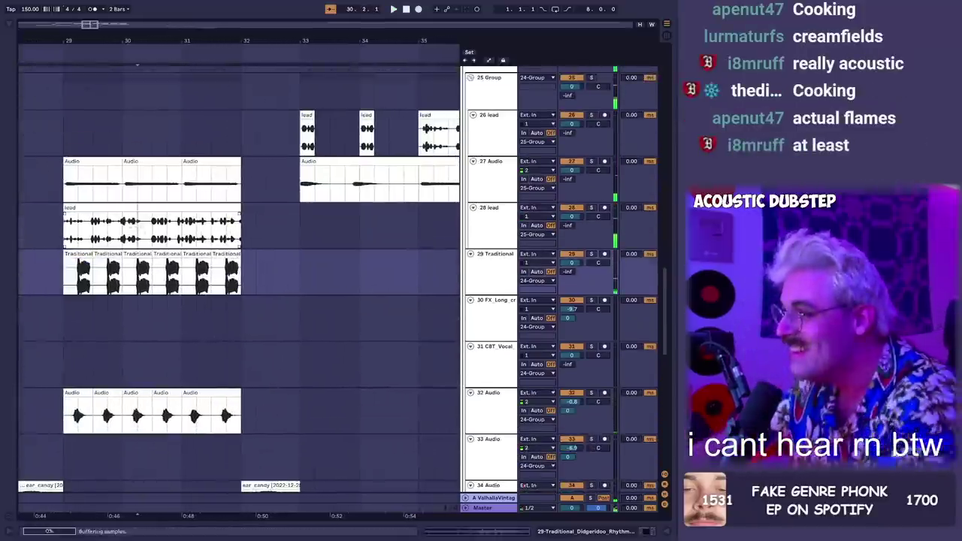
Play the 28 lead track soloed from bar 29.3 and replay its clip in the full mix
click(108, 227)
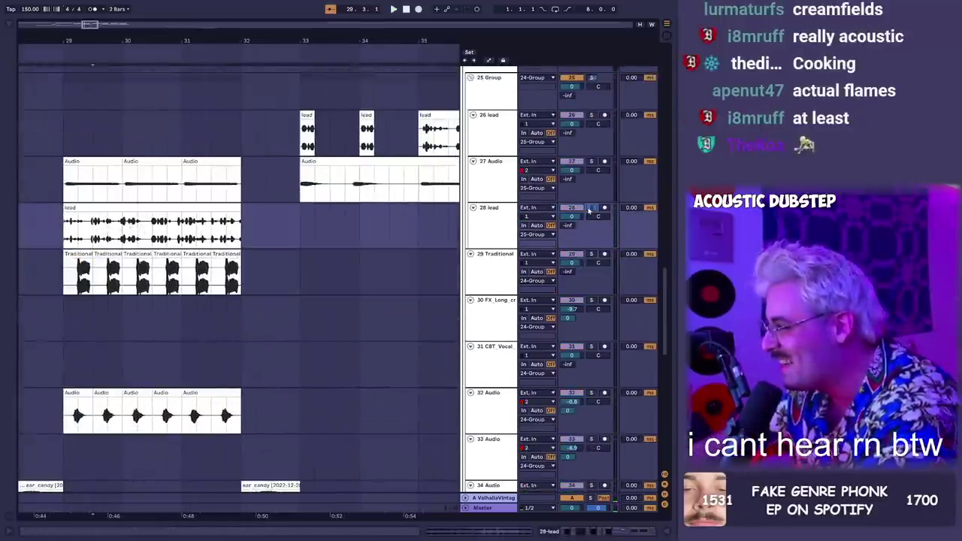
key(space)
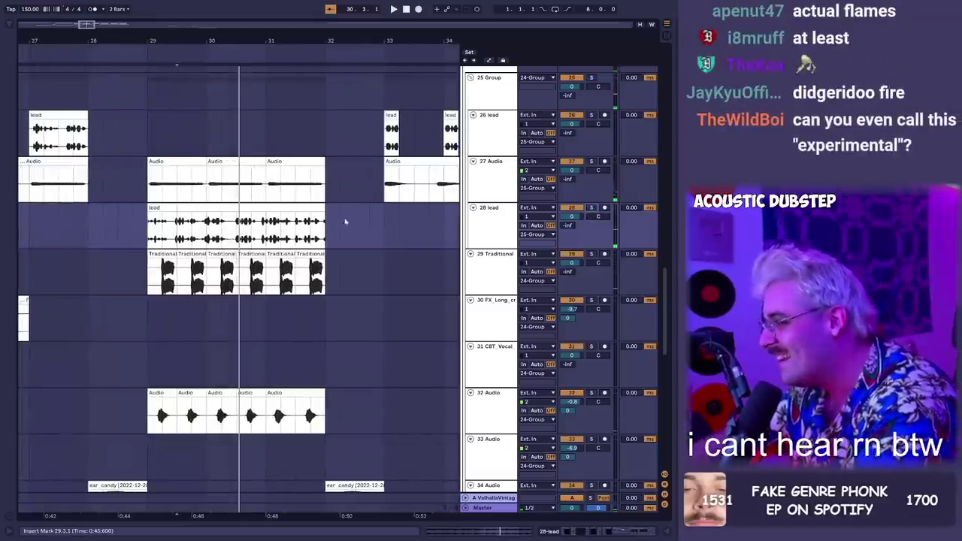
scroll(304, 227, down, 2)
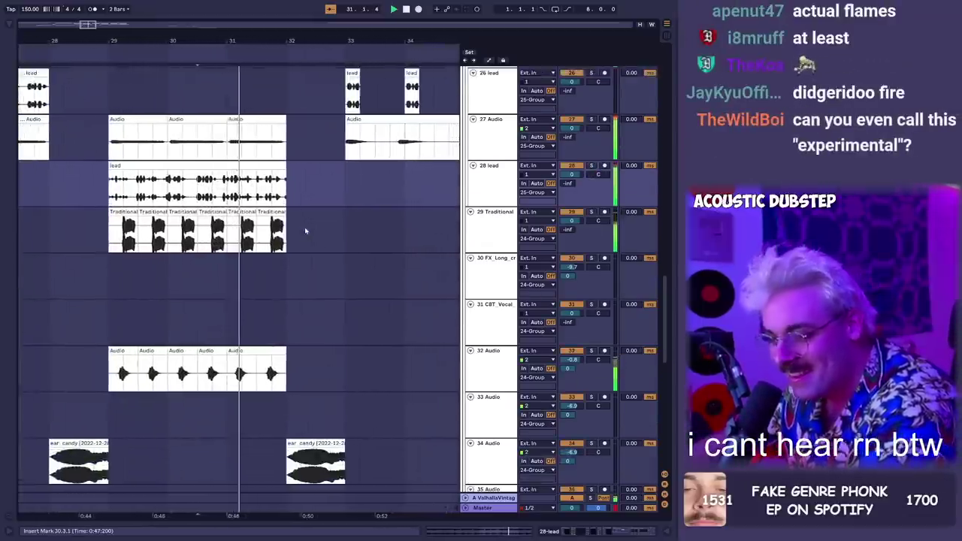
Audition the ear_candy clip at bar 32 on track 34 soloed, inspect its waveform and show the track's device chain
scroll(323, 245, down, 3)
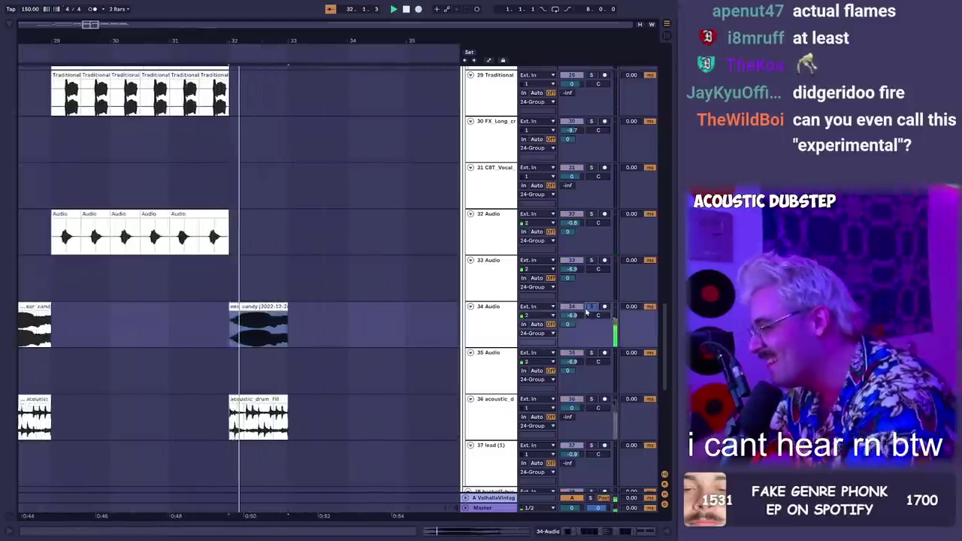
double_click(241, 310)
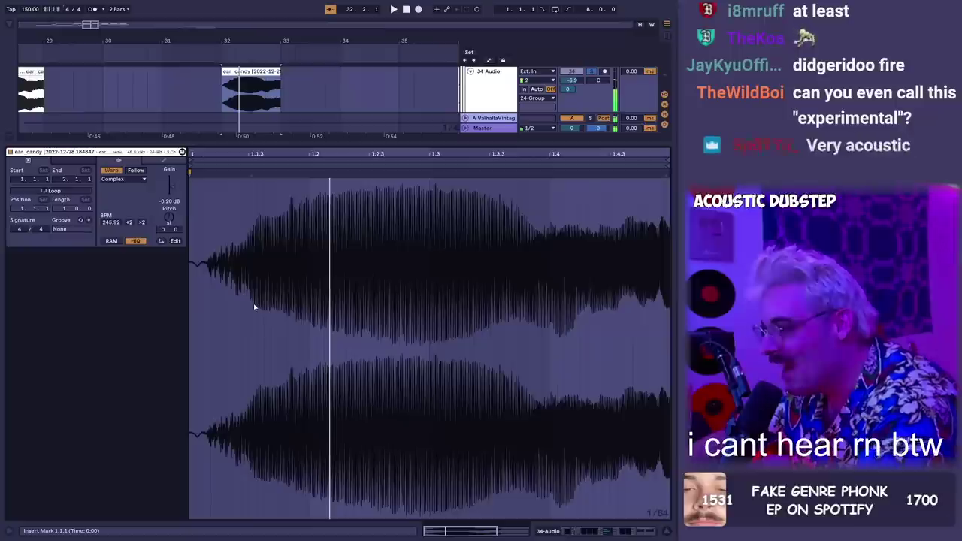
click(651, 530)
scroll(458, 503, right, 10)
scroll(458, 503, left, 10)
key(shift+Tab)
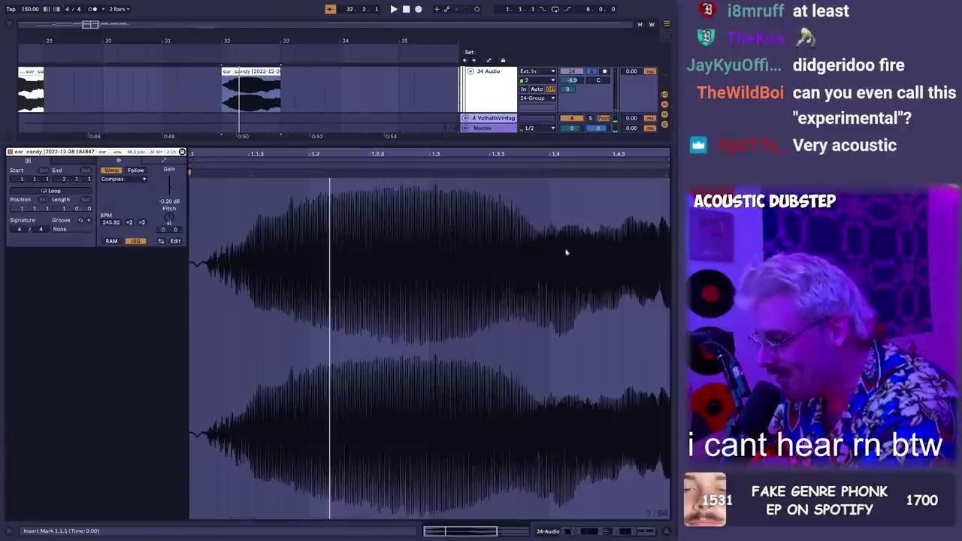
key(shift+Tab)
scroll(529, 233, up, 3)
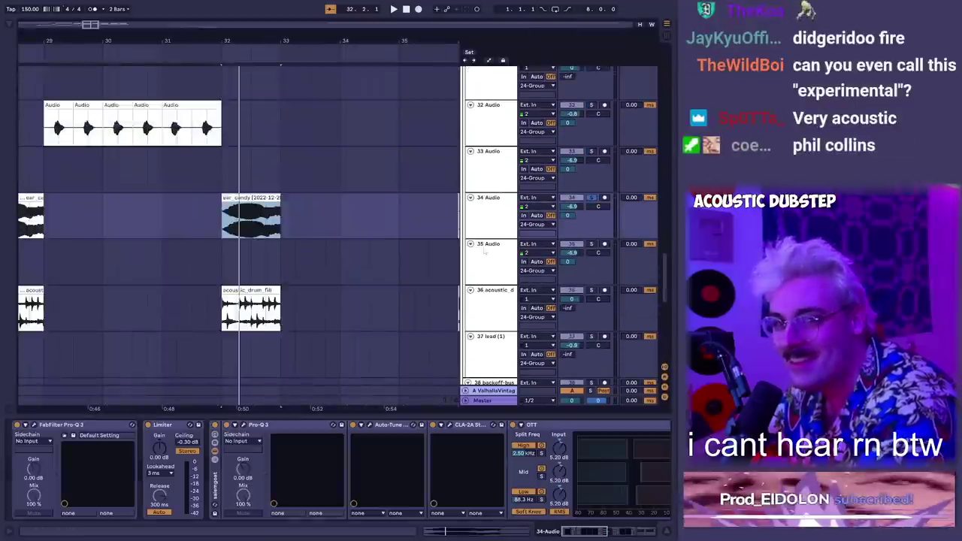
Replay the full mix from bar 32 and select the acoustic_drum_fill clip on track 36
key(space)
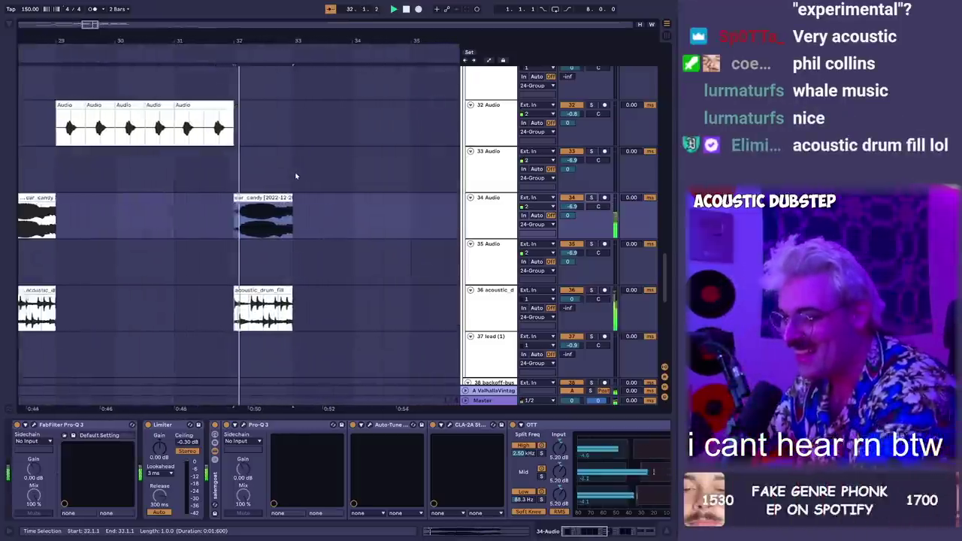
click(213, 290)
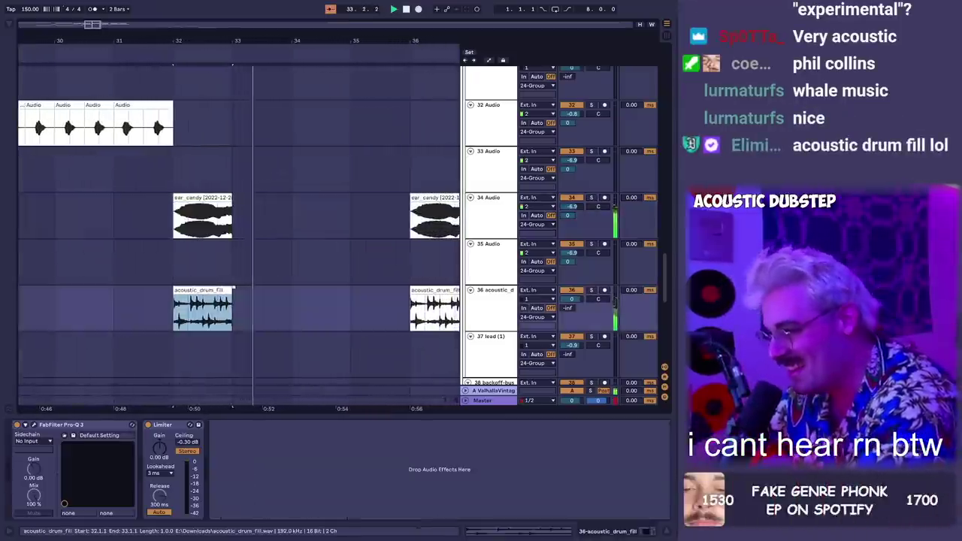
scroll(328, 224, up, 4)
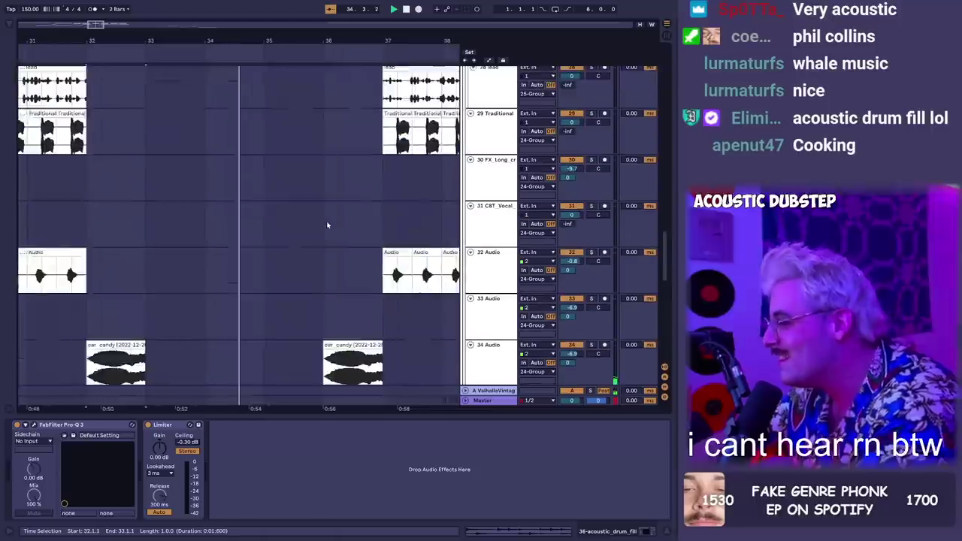
scroll(323, 224, up, 2)
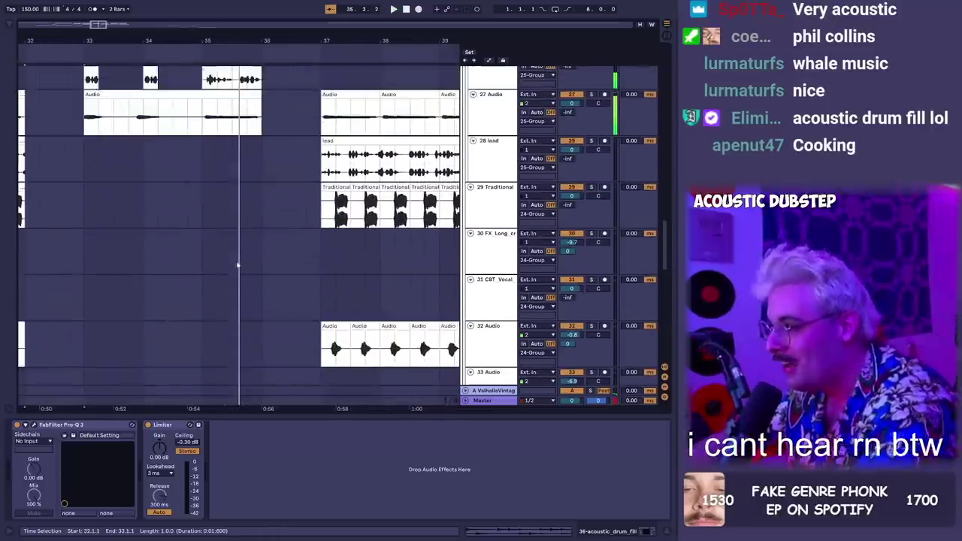
Play the arrangement from the 26 lead clip at bar 33 past bar 41, following the clips down to the 37 lead (1) track
click(130, 123)
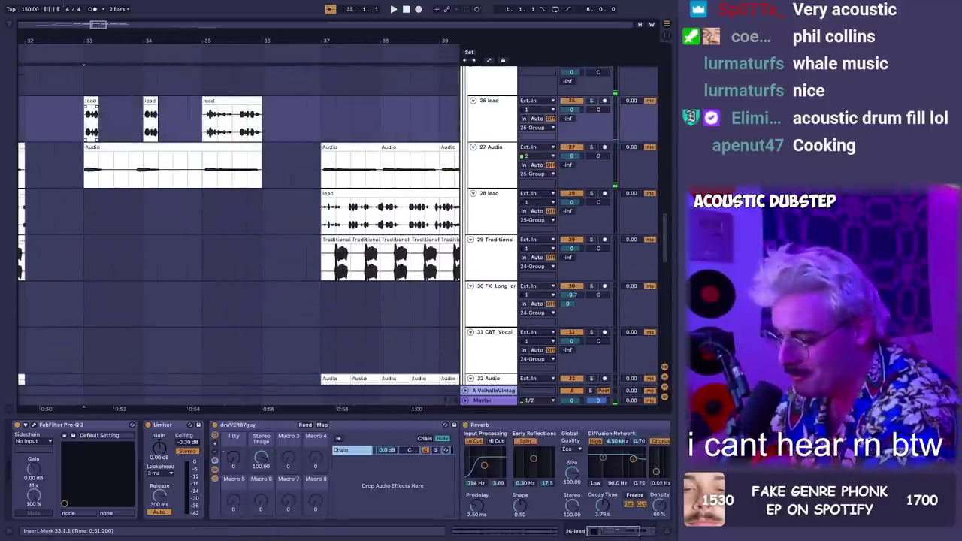
key(space)
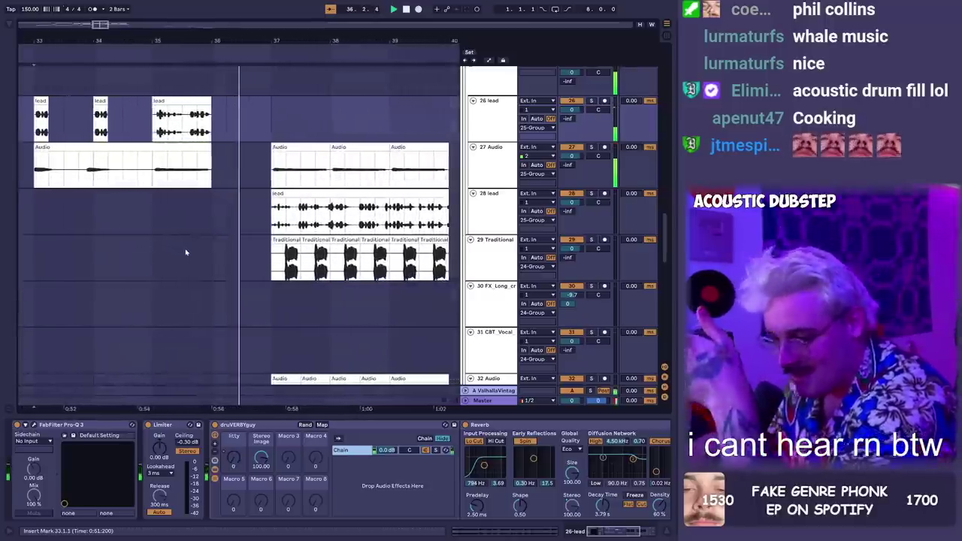
scroll(196, 251, down, 4)
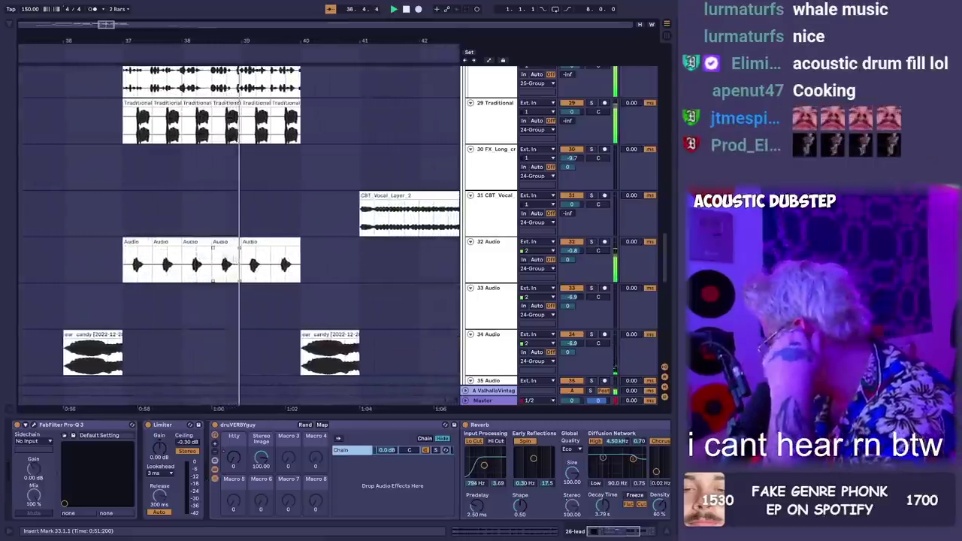
scroll(273, 268, down, 2)
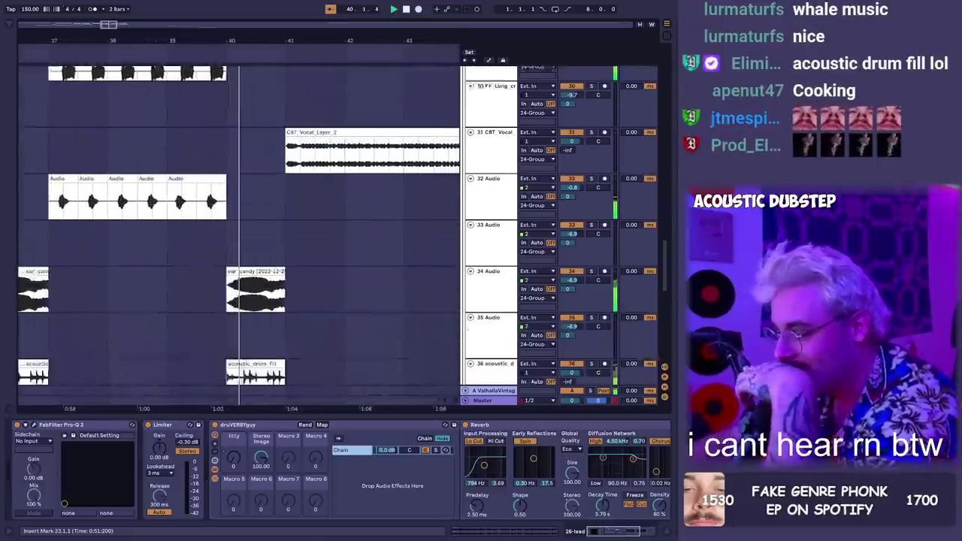
scroll(270, 290, down, 3)
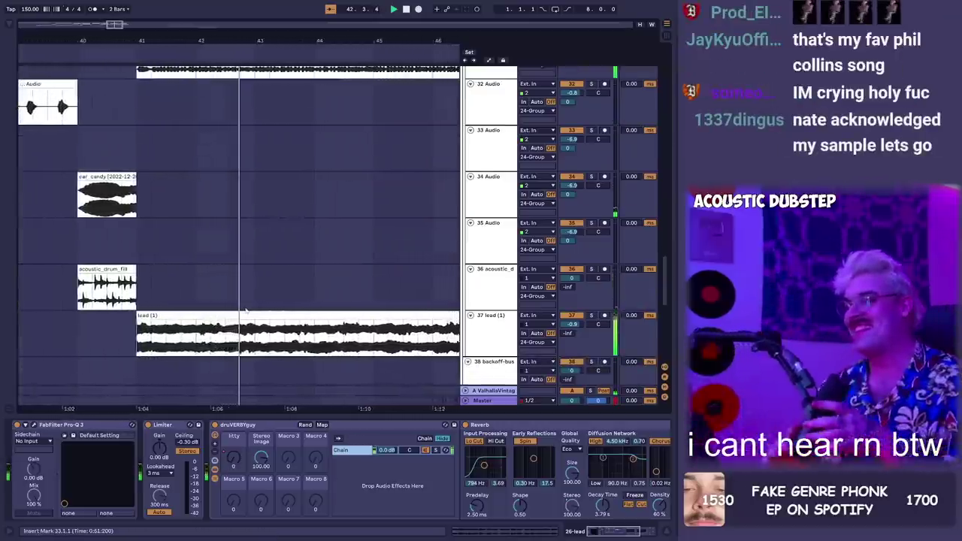
Stop playback and select the CBT_Vocal_Layer_2 clip at bar 41 on track 31
scroll(324, 243, up, 4)
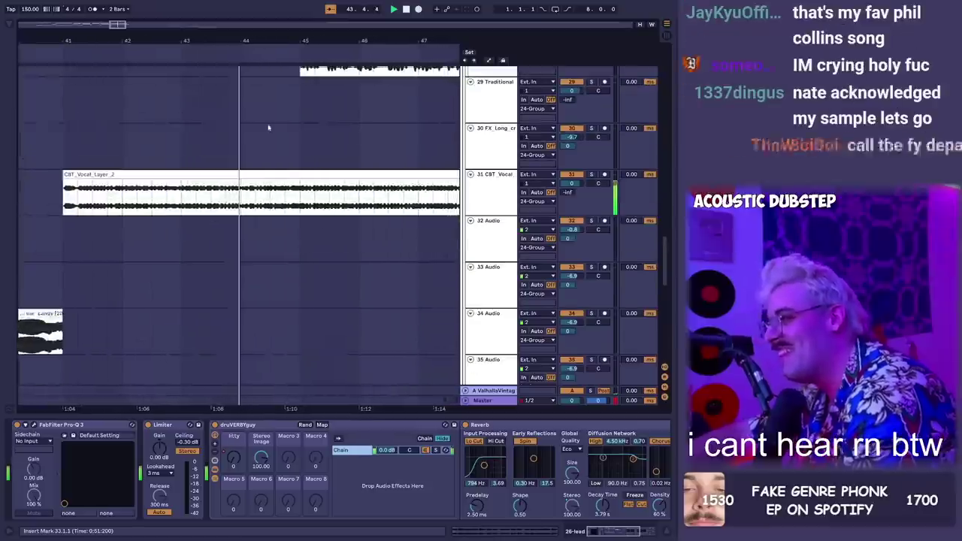
key(space)
scroll(225, 181, up, 1)
click(185, 224)
Solo the 37 lead (1) track and play its clip from bar 41
scroll(177, 353, down, 6)
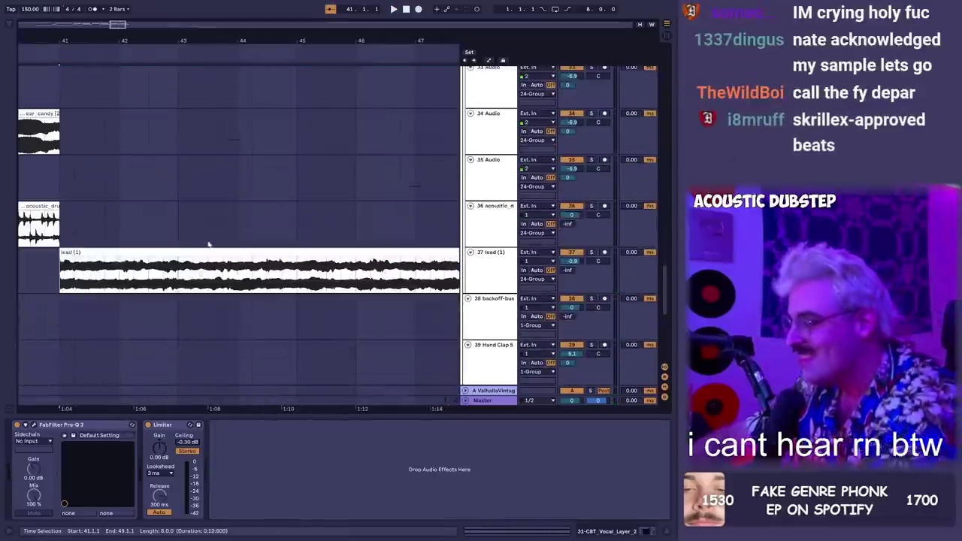
click(254, 254)
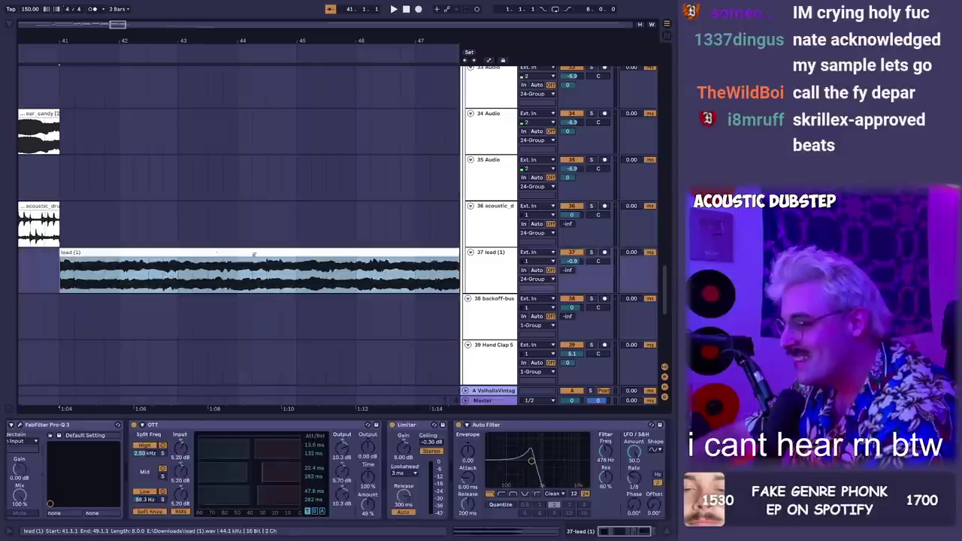
click(591, 253)
key(space)
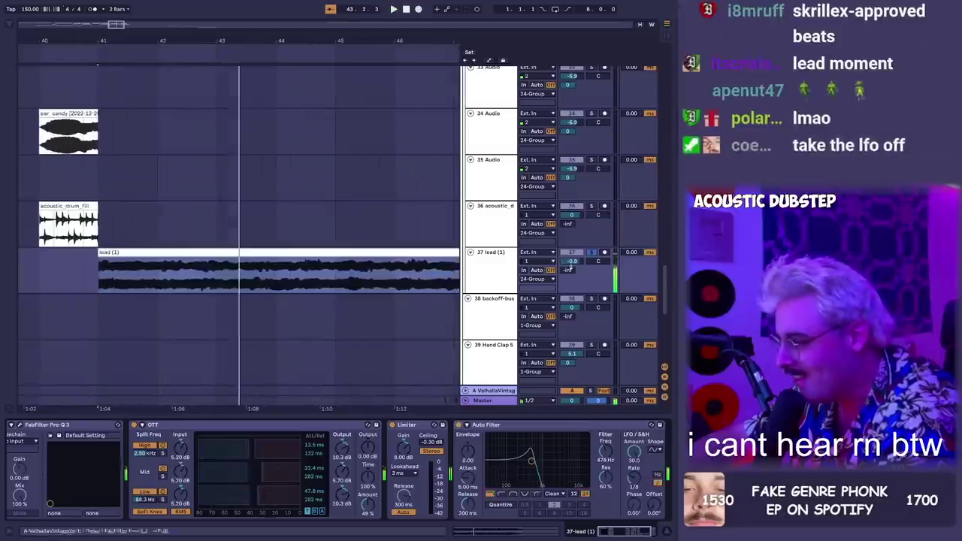
Replay the full mix from bar 41 to bar 48, examining the CBT_Vocal_Layer_2 and lead (1) clips together
scroll(333, 240, up, 5)
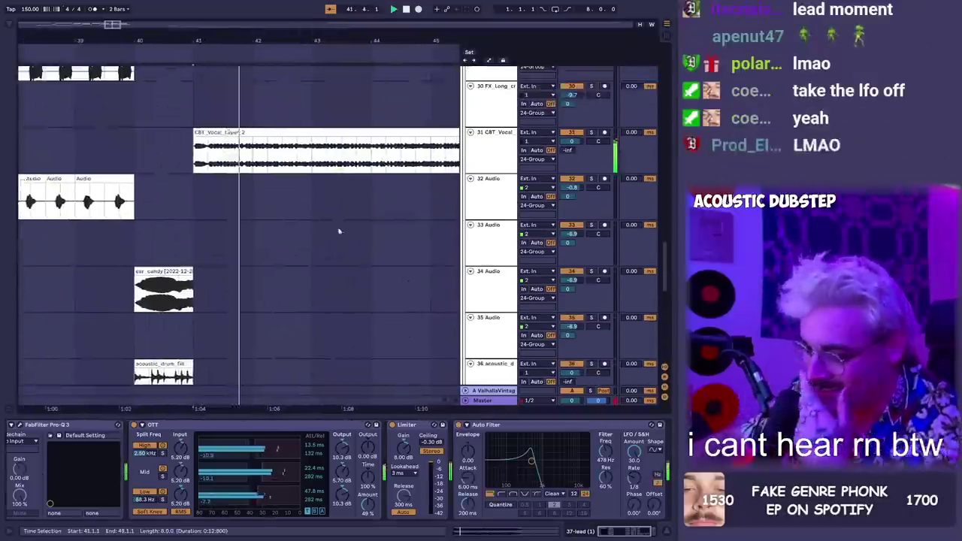
scroll(337, 242, down, 8)
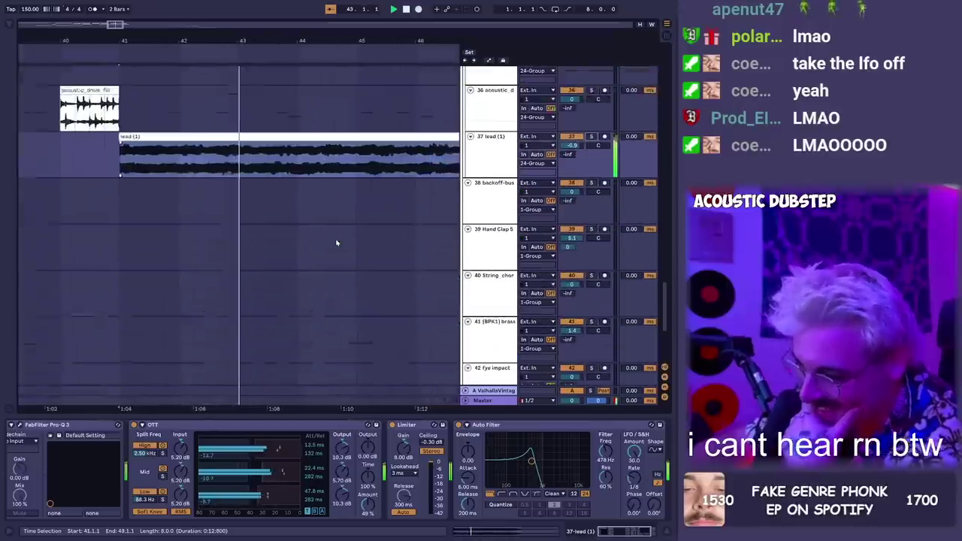
scroll(413, 224, up, 4)
scroll(424, 230, down, 4)
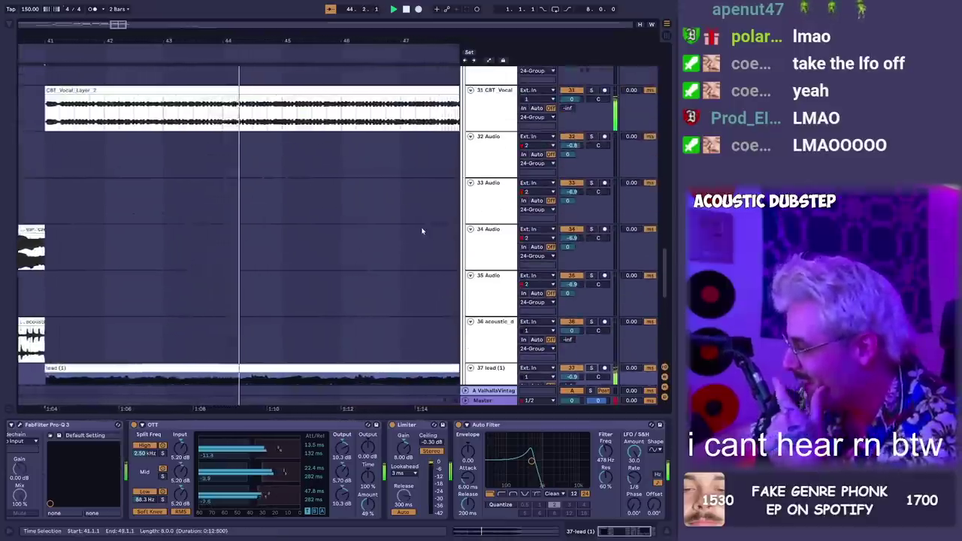
scroll(422, 234, up, 4)
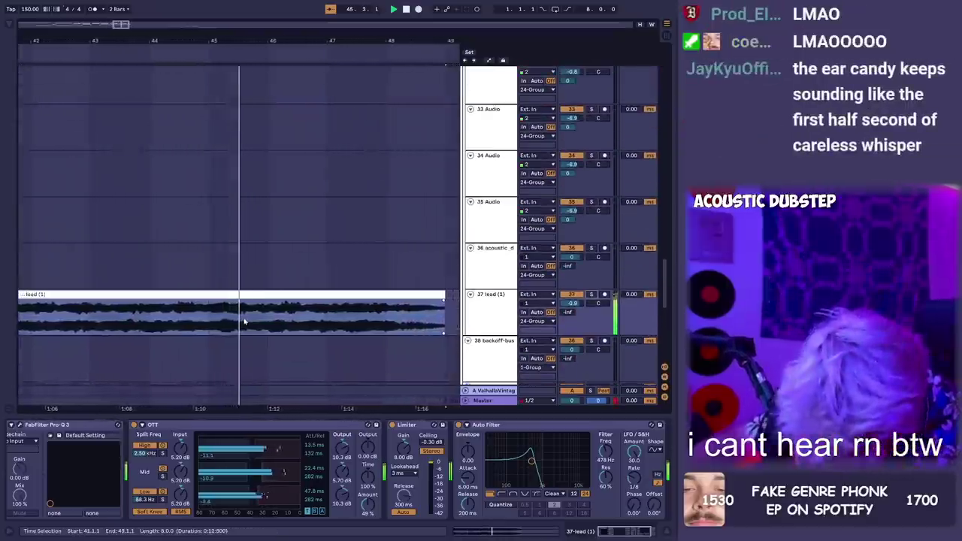
scroll(257, 331, down, 4)
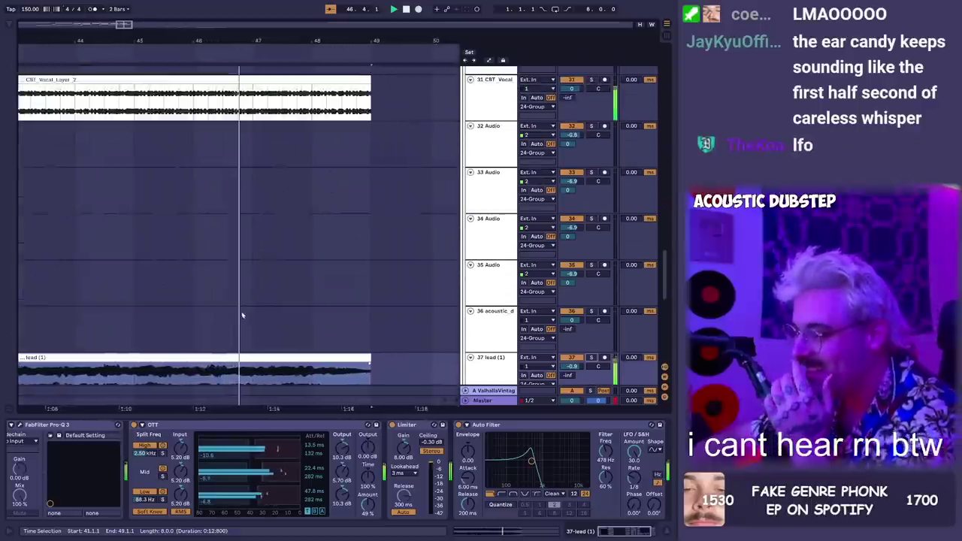
scroll(241, 318, up, 4)
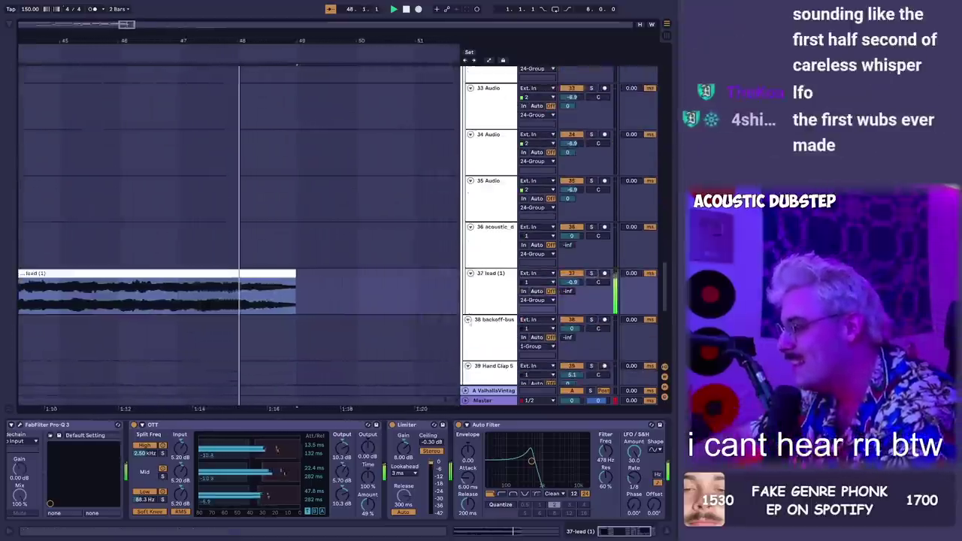
Play the arrangement from the MO_WC vocal adlib clip at bar 9 on track 17 and collapse all tracks
key(alt+u)
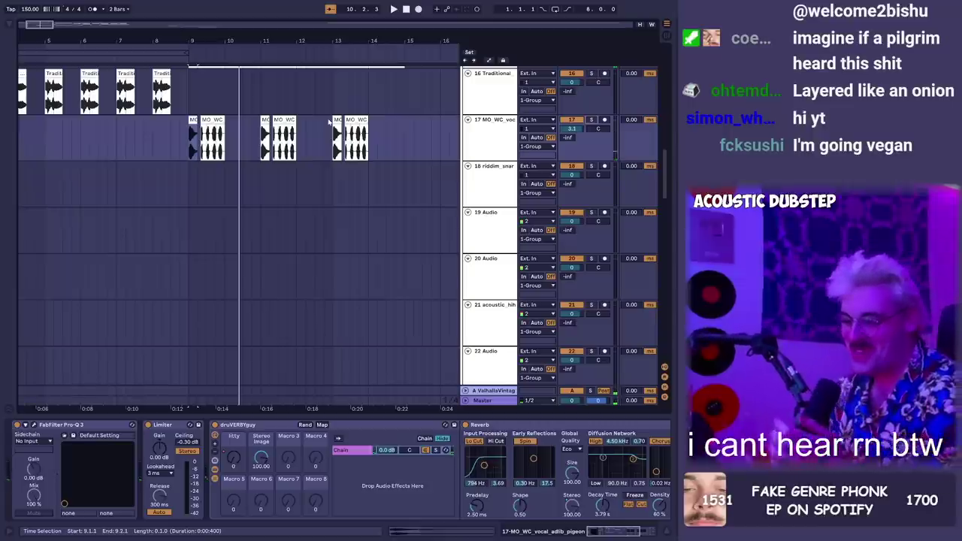
key(space)
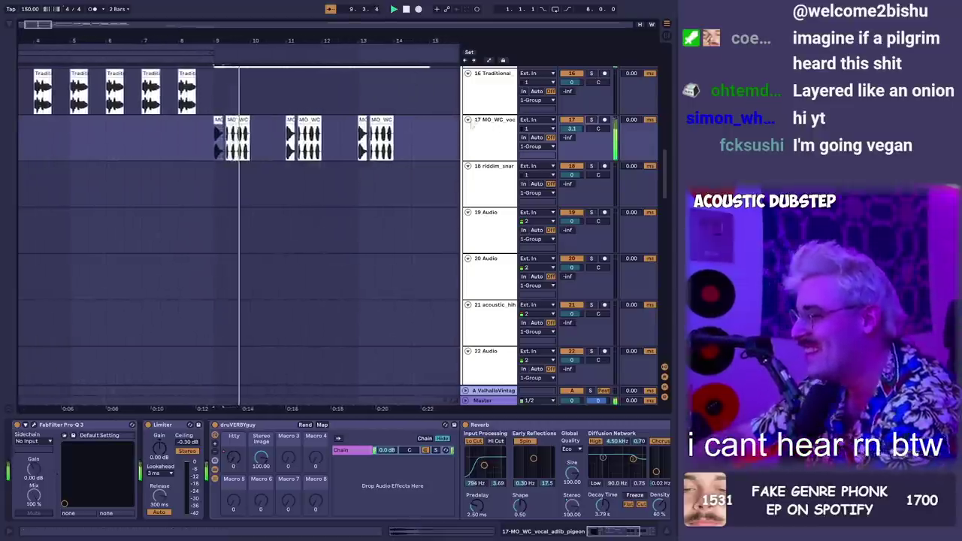
alt+click(468, 120)
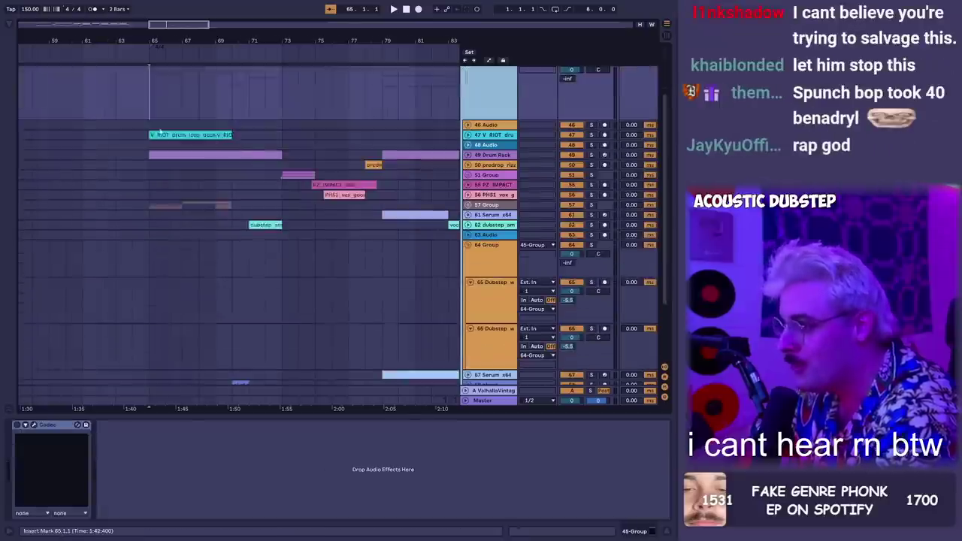
Play the arrangement from bar 65 and expand all tracks, including the GFOTY audio track inside group 57
key(space)
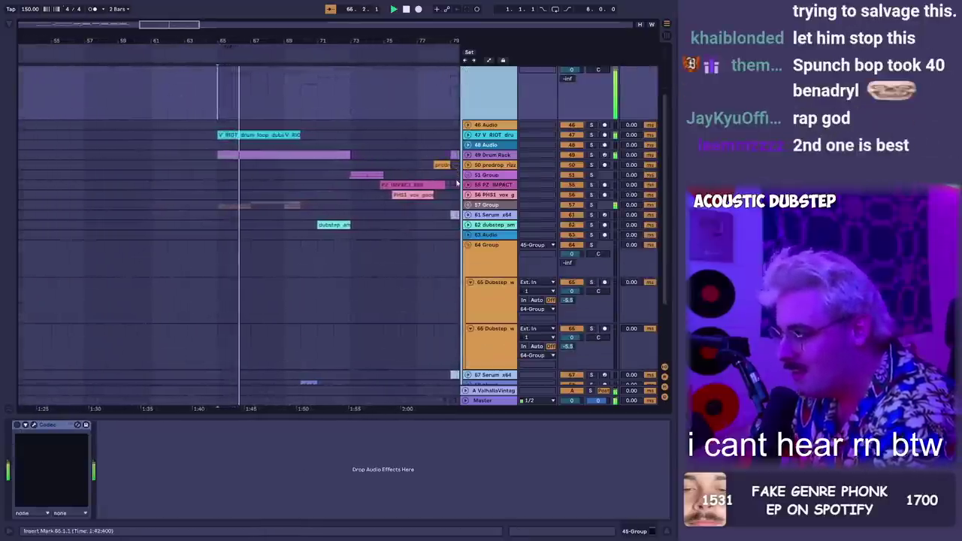
alt+click(467, 204)
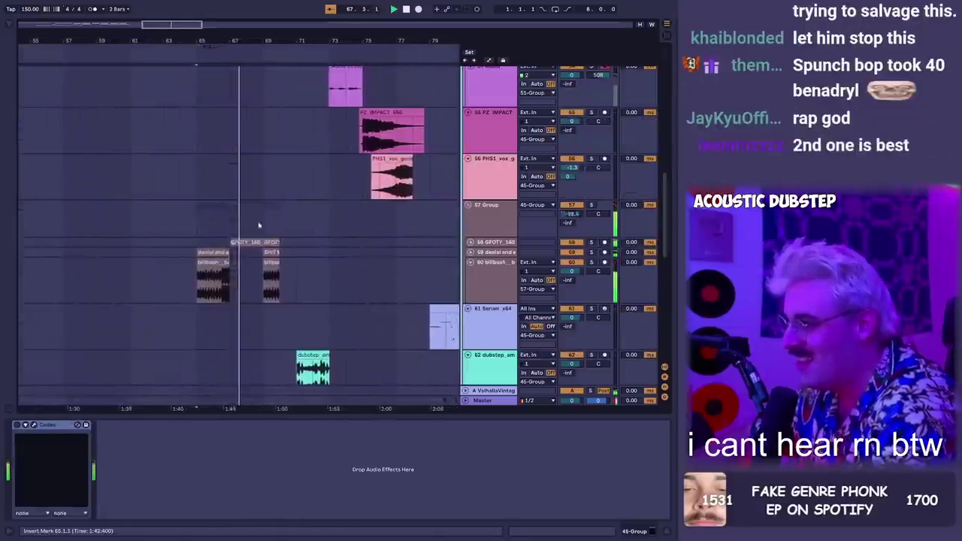
click(471, 242)
scroll(318, 178, down, 2)
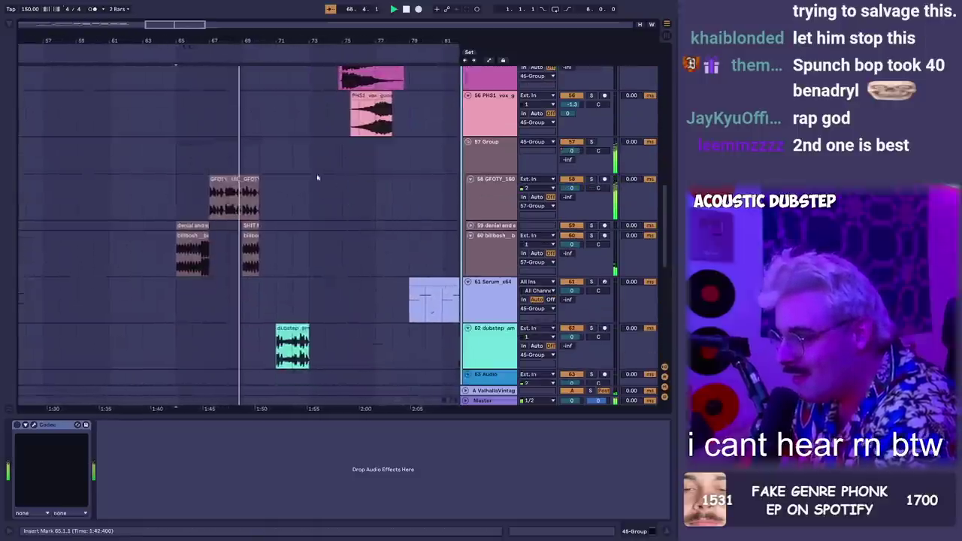
Follow playback through bars 69 to 81, examining the dubstep clip, vocal and impact layers, predrop fill and drum rack
drag(254, 29, 257, 94)
scroll(302, 122, down, 4)
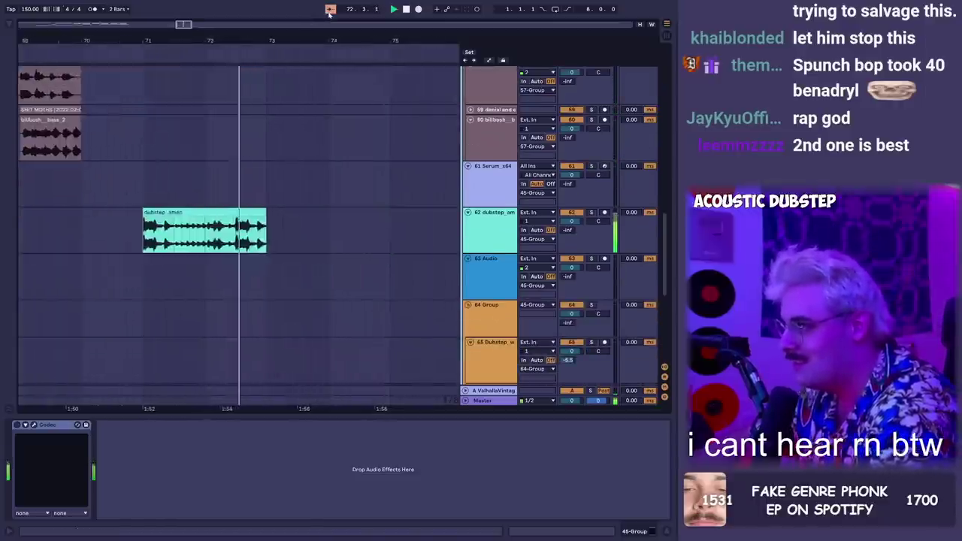
scroll(405, 147, up, 10)
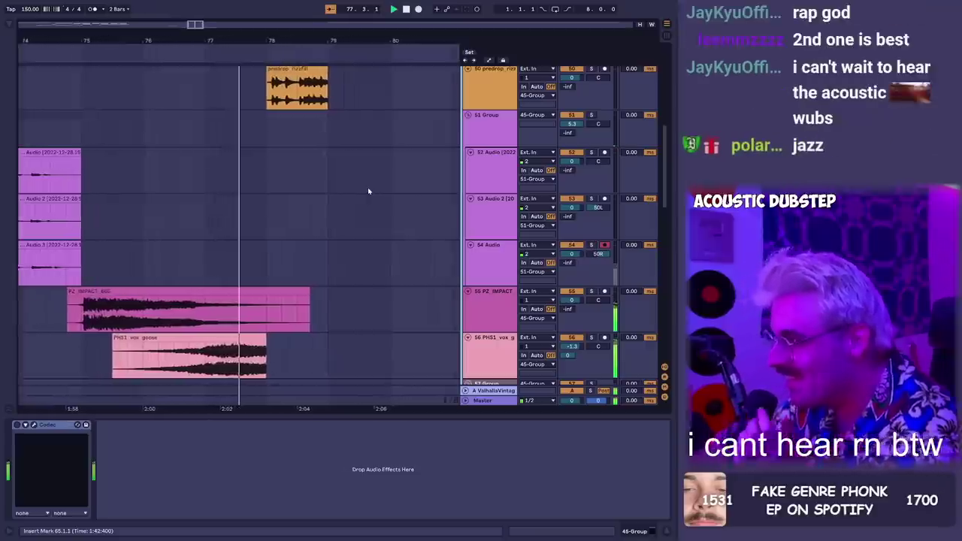
scroll(365, 196, down, 2)
scroll(326, 181, up, 3)
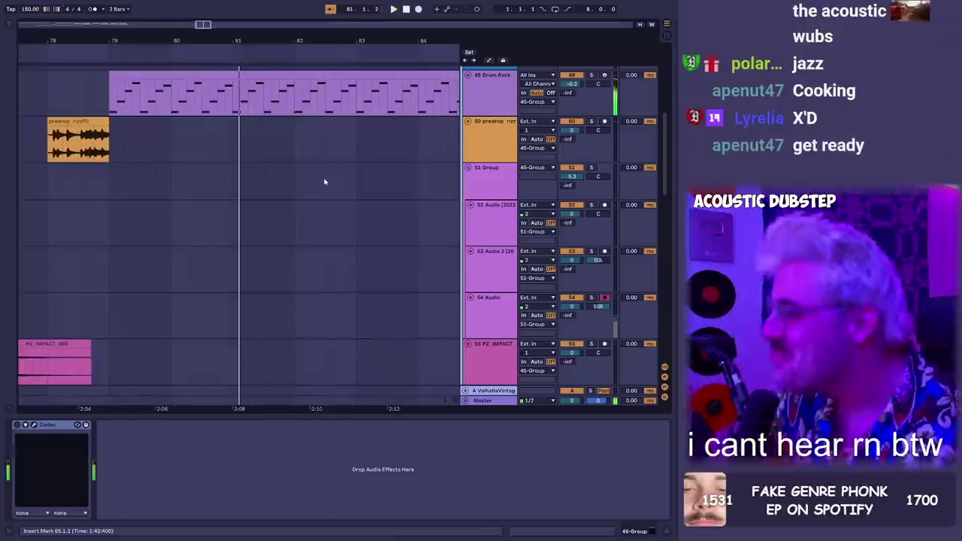
Replay the arrangement from the predrop_rizzfill clip at bar 78 on track 50
key(space)
click(85, 120)
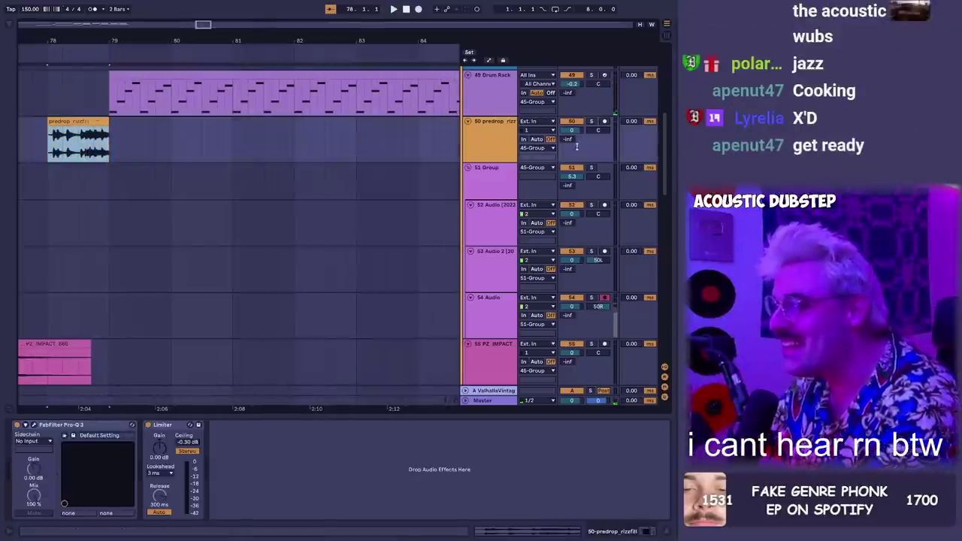
key(space)
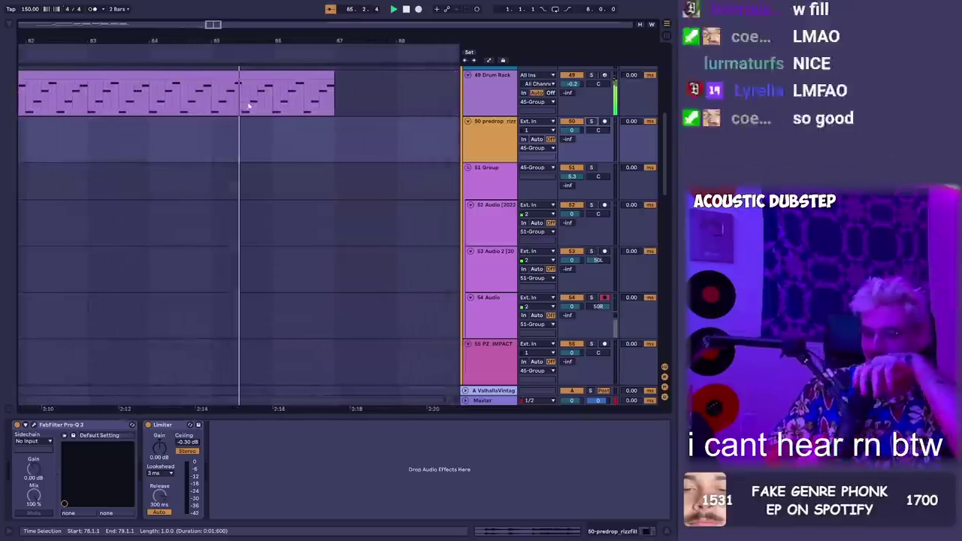
Collapse all tracks and expand 64 Group to examine its two dubstep clips at bar 87
drag(289, 40, 289, 11)
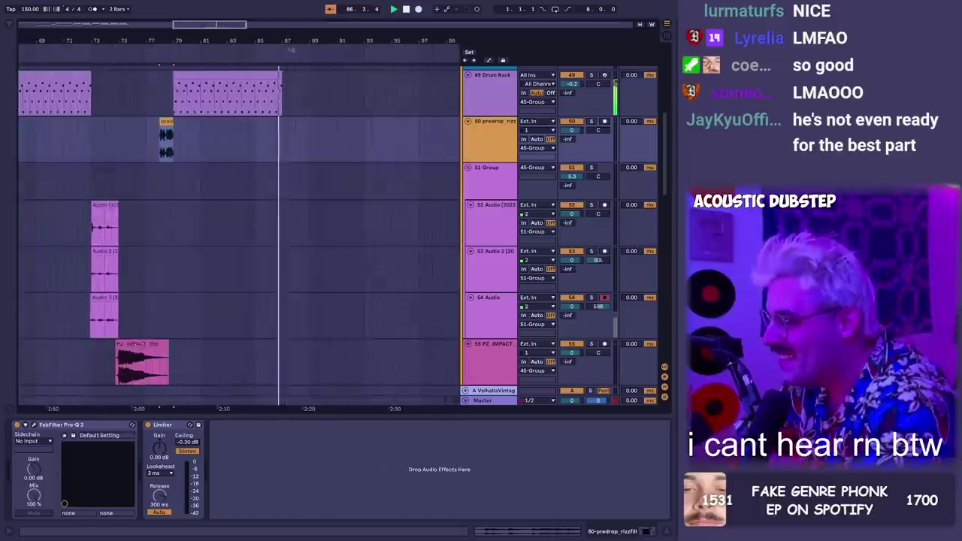
scroll(338, 120, up, 5)
alt+click(468, 151)
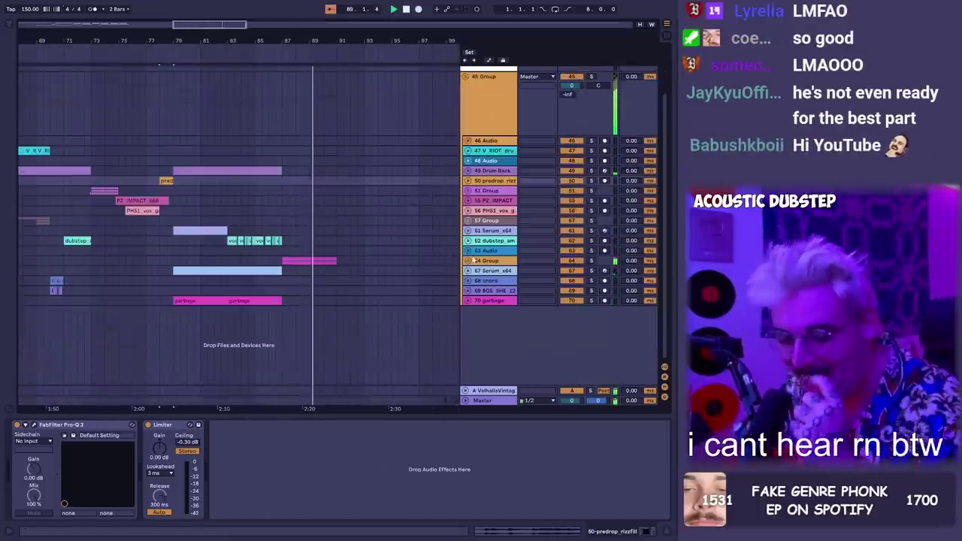
click(467, 262)
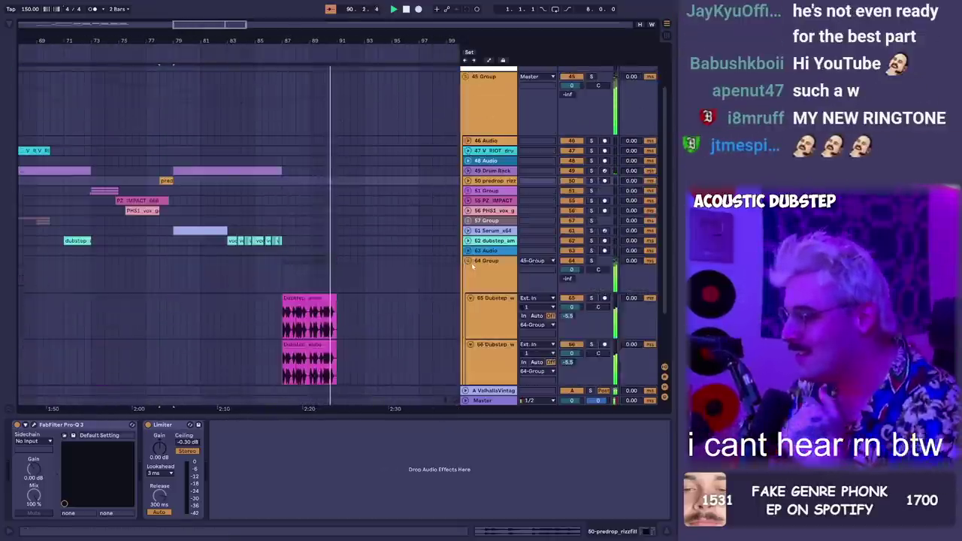
Collapse 64 Group and replay the arrangement from position 72.3.1 with the recordings in 51 Group expanded
click(316, 263)
key(space)
click(313, 236)
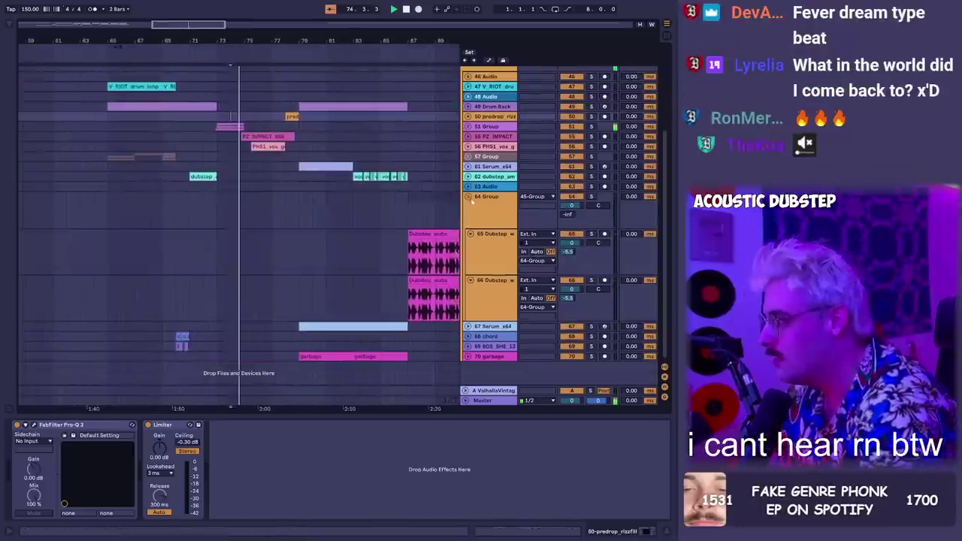
click(468, 196)
click(214, 130)
key(space)
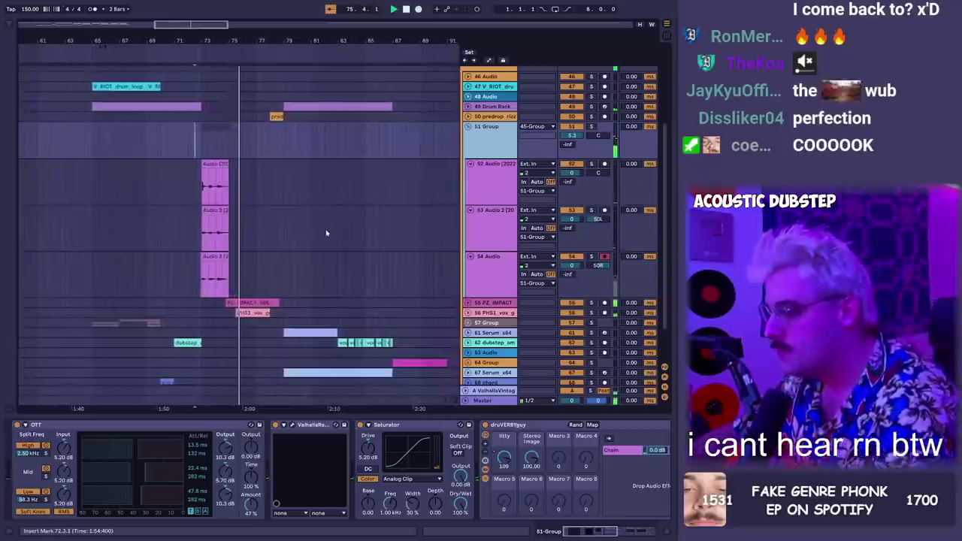
Expand all tracks and select the predrop_rizzfill clip at bar 78 on track 50
scroll(323, 225, down, 2)
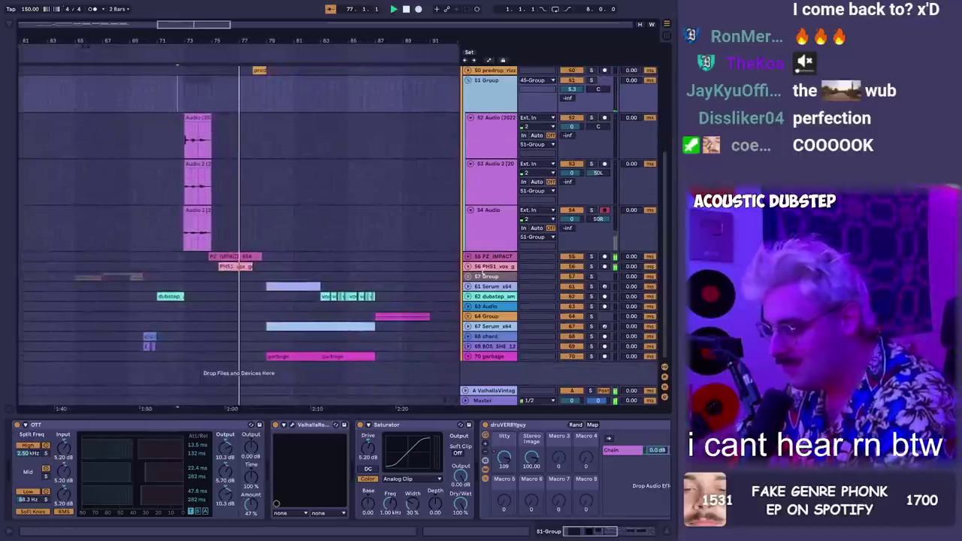
alt+click(467, 267)
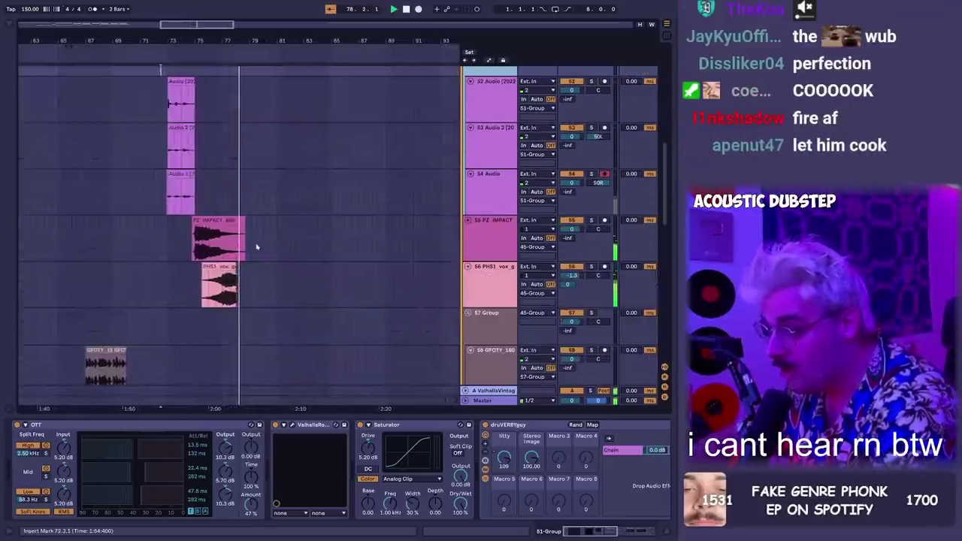
scroll(279, 261, up, 4)
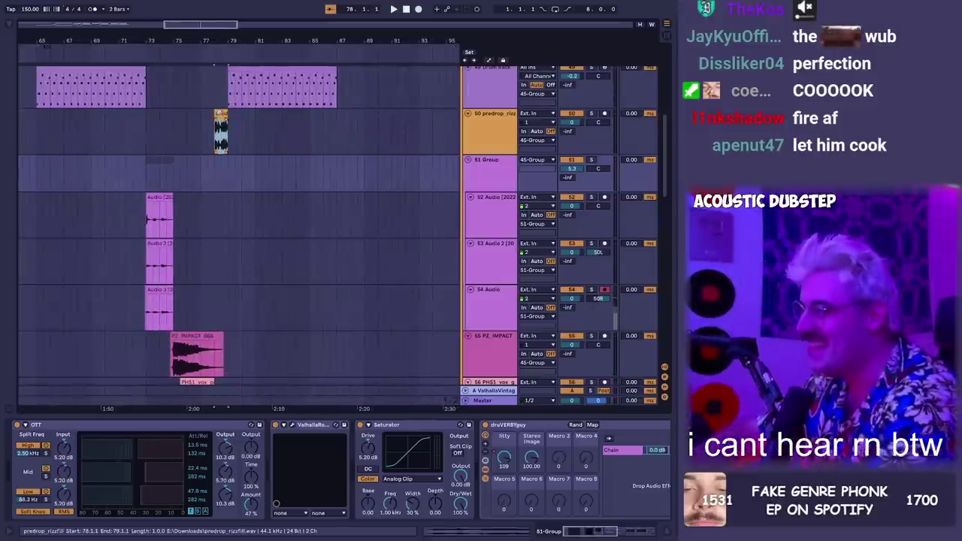
click(218, 112)
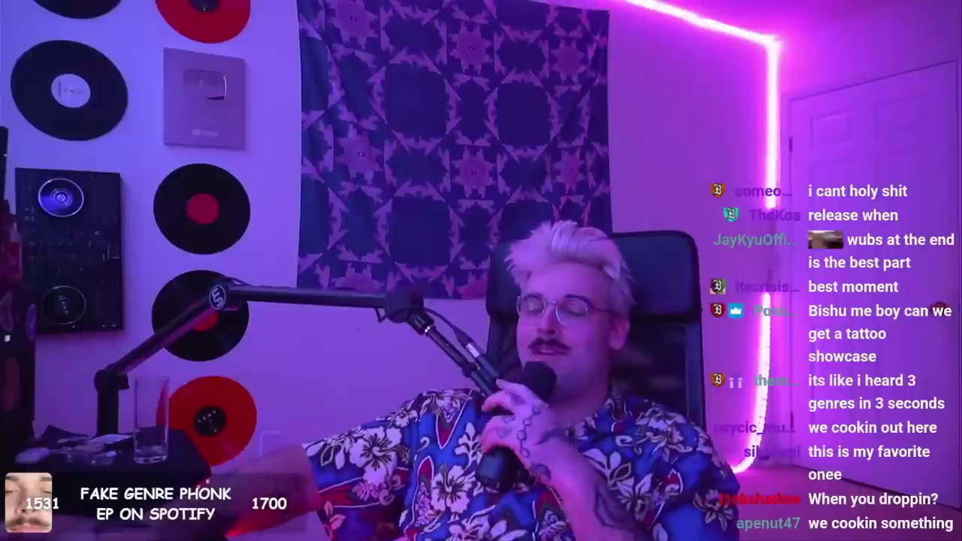